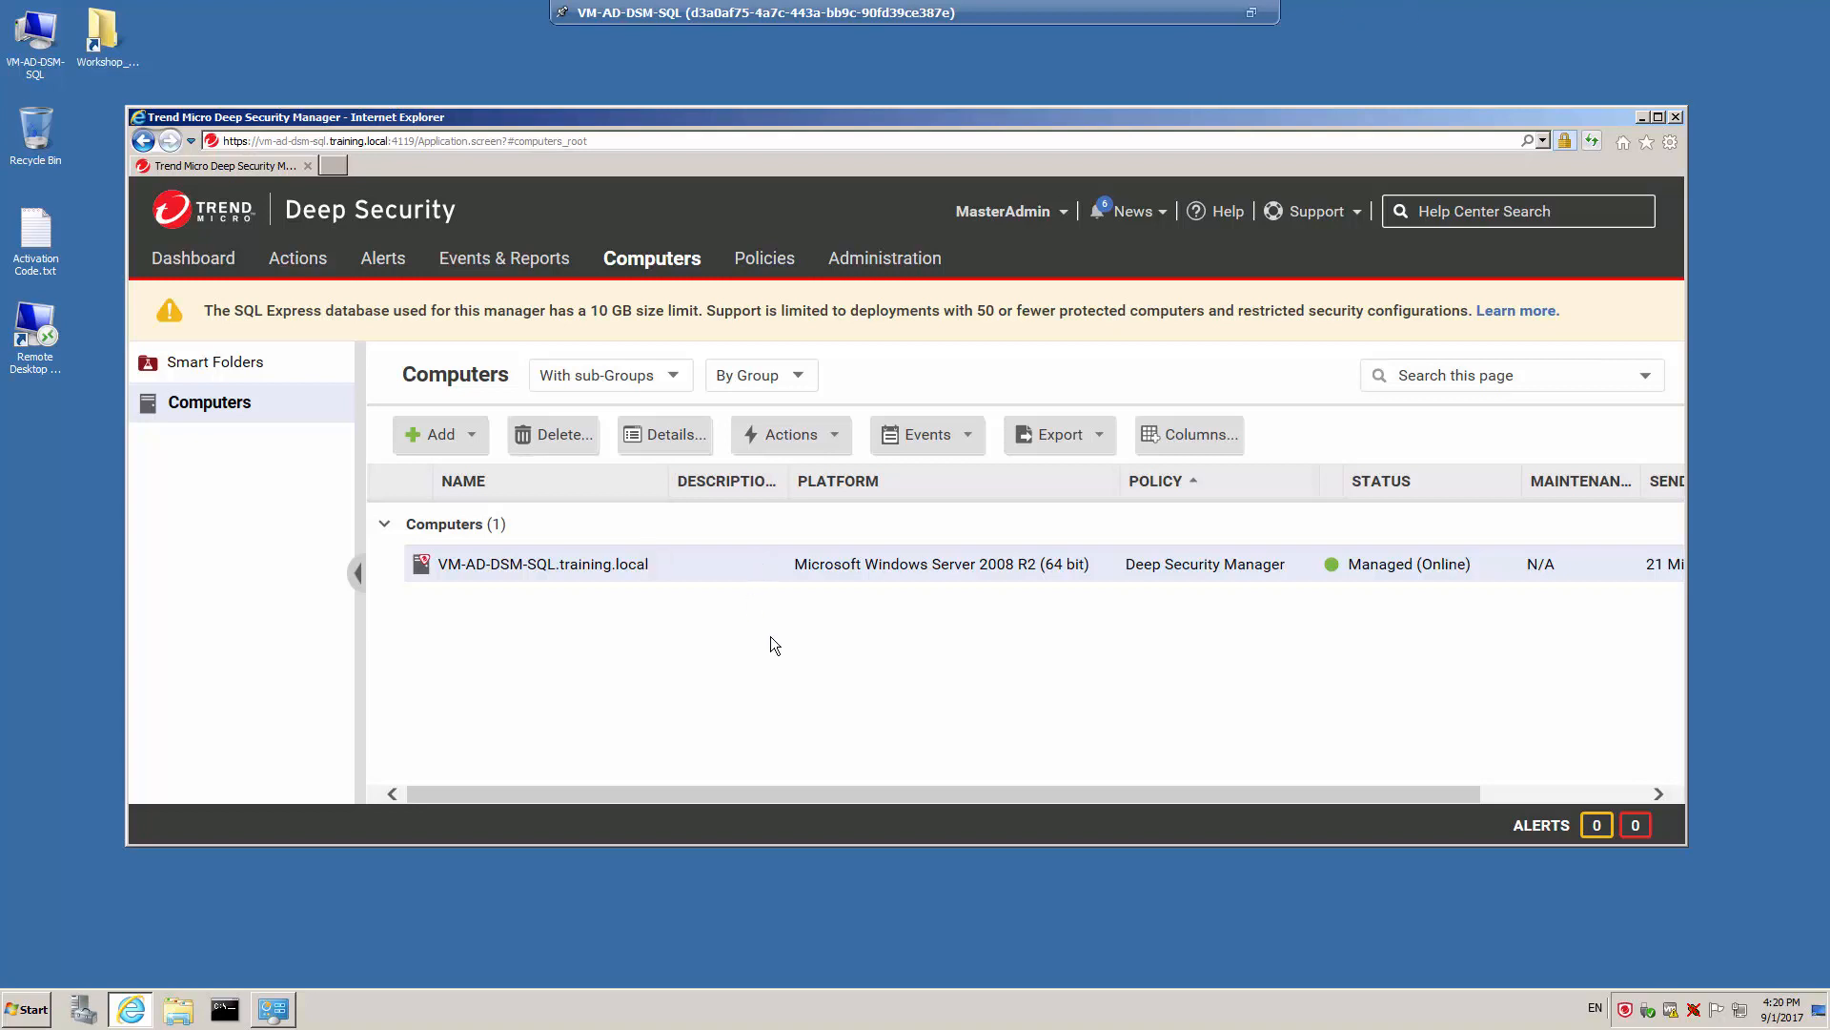
# Review the overview details of the managed computer VM-AD-DSM-SQL.training.local, then close them.
pyautogui.doubleClick(749, 564)
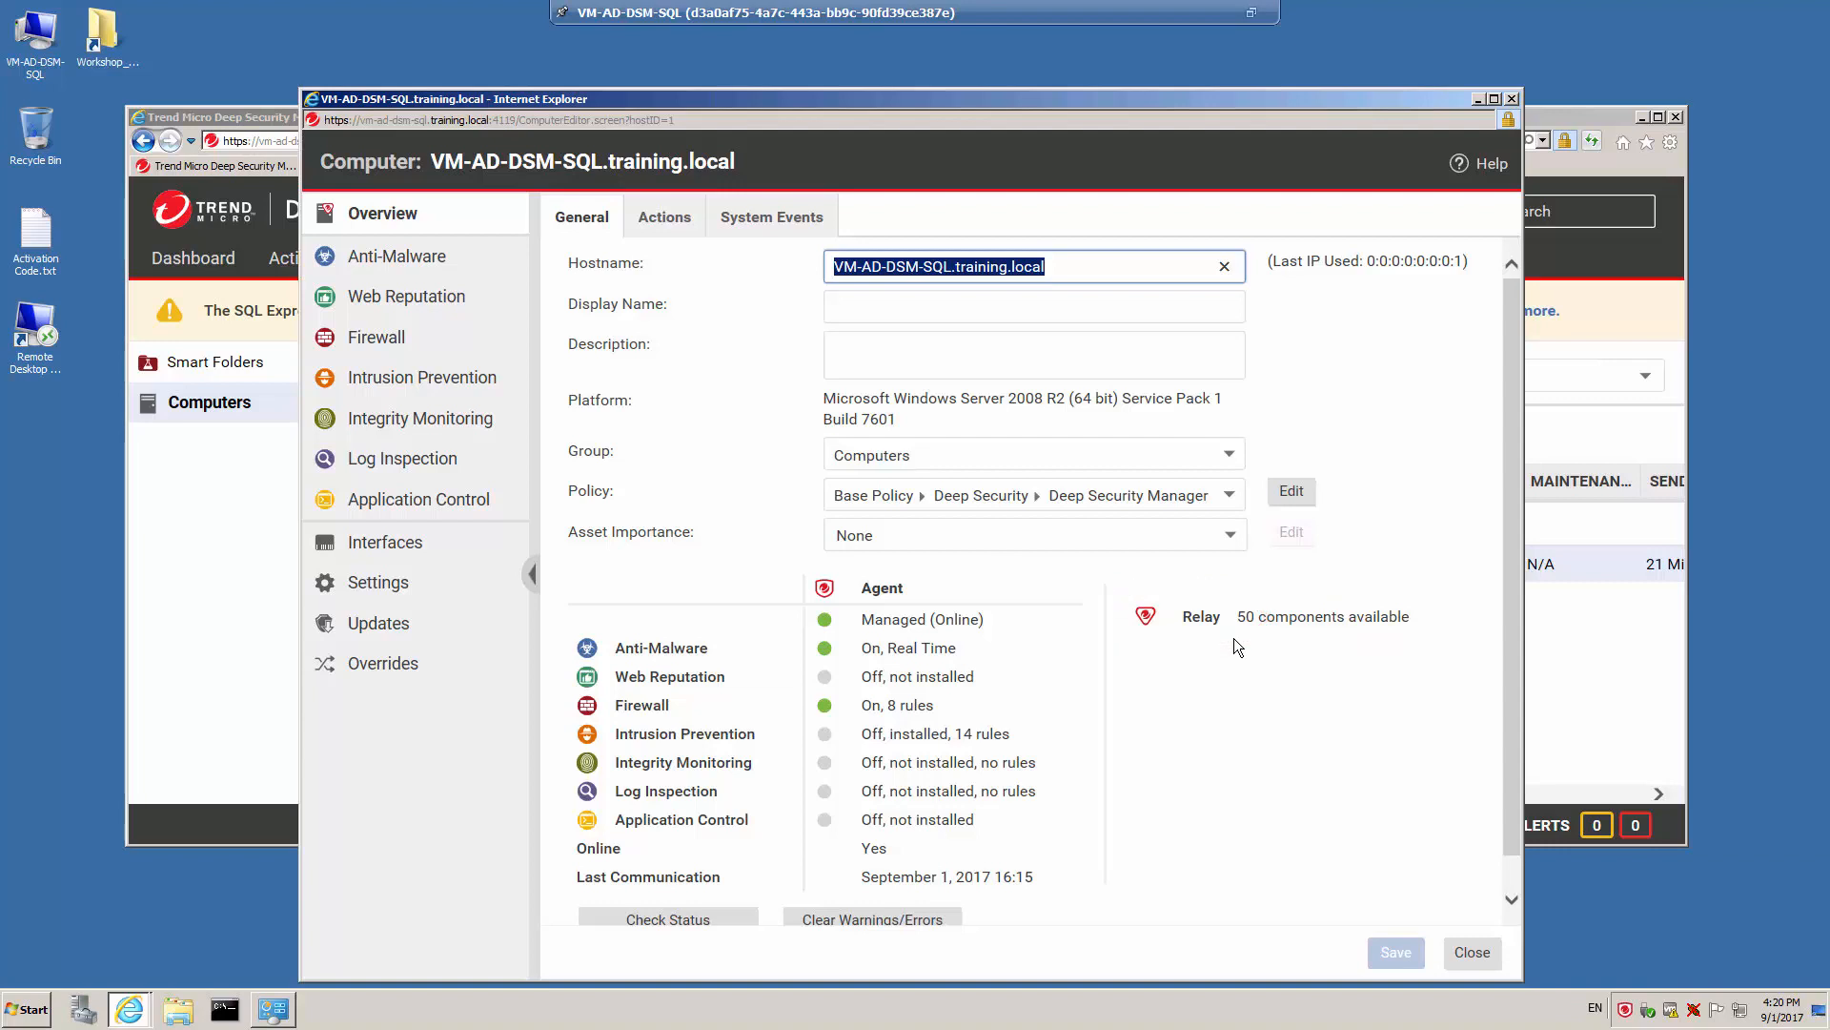
pyautogui.click(1484, 961)
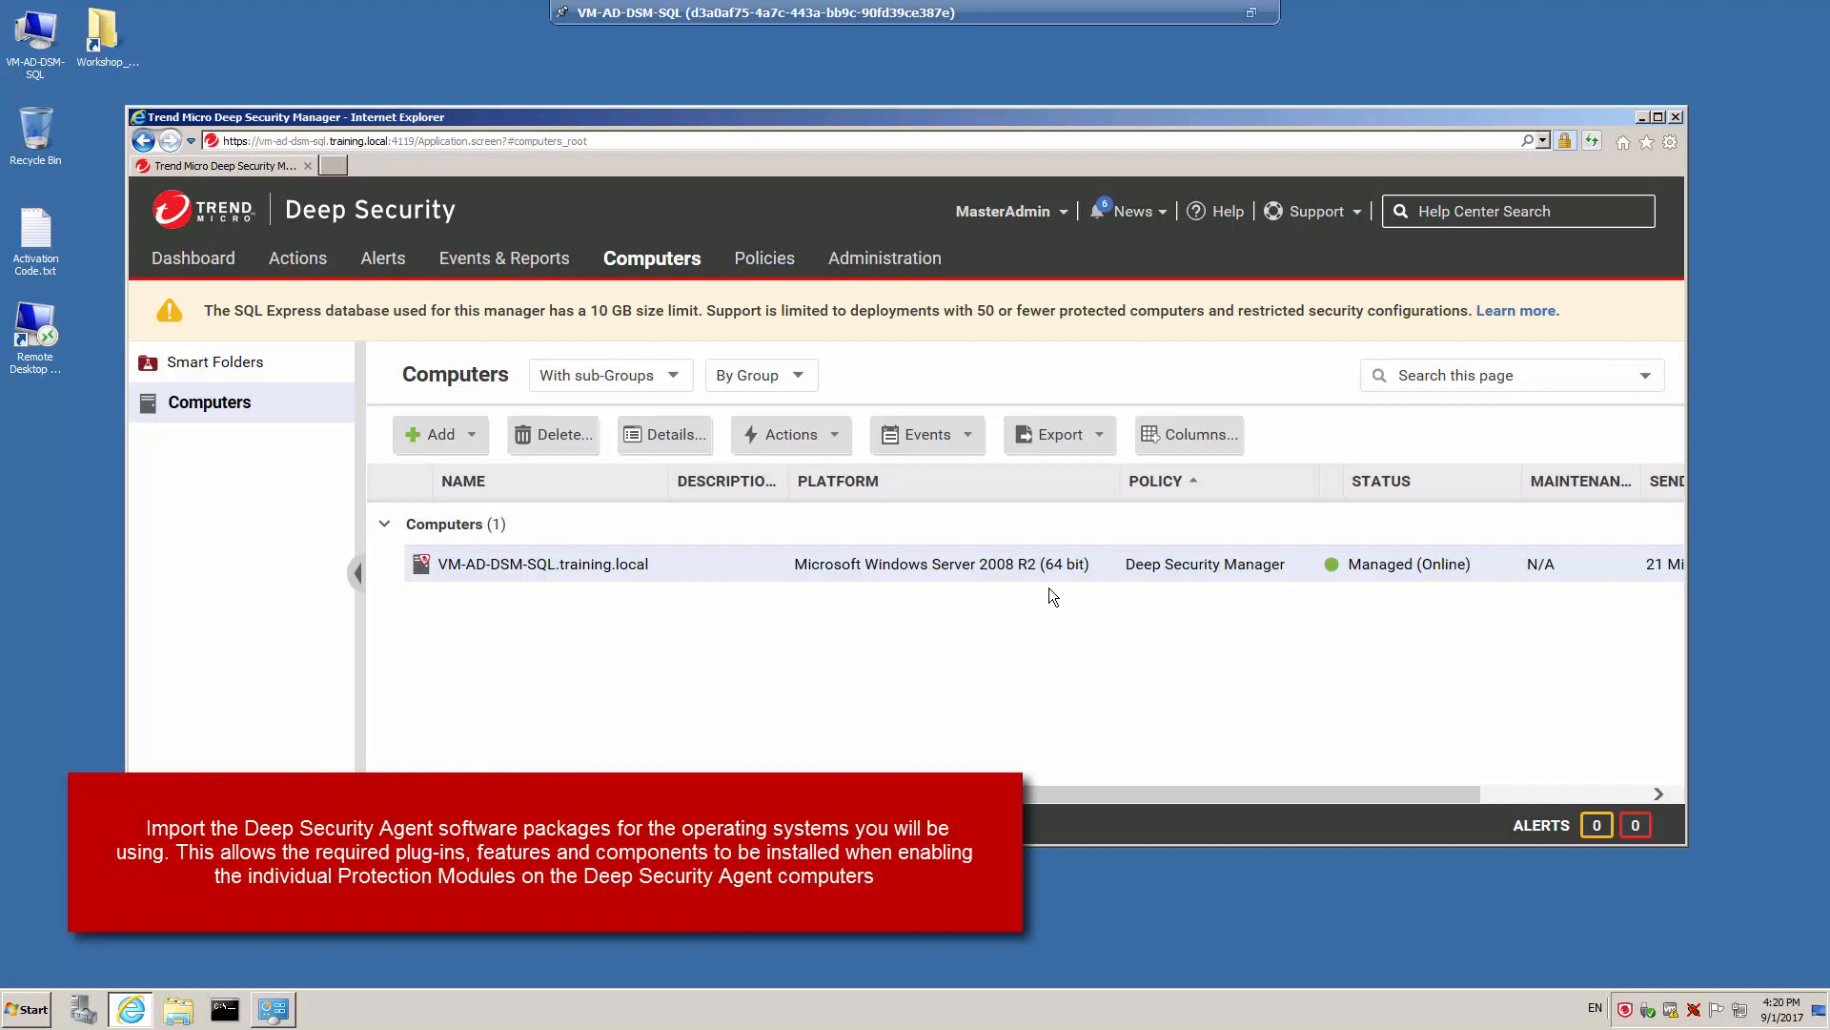
# Import the Agent-RedHat_EL7-10.1.0-203.x86_64.zip software package from the Trend Micro Download Center.
pyautogui.click(886, 260)
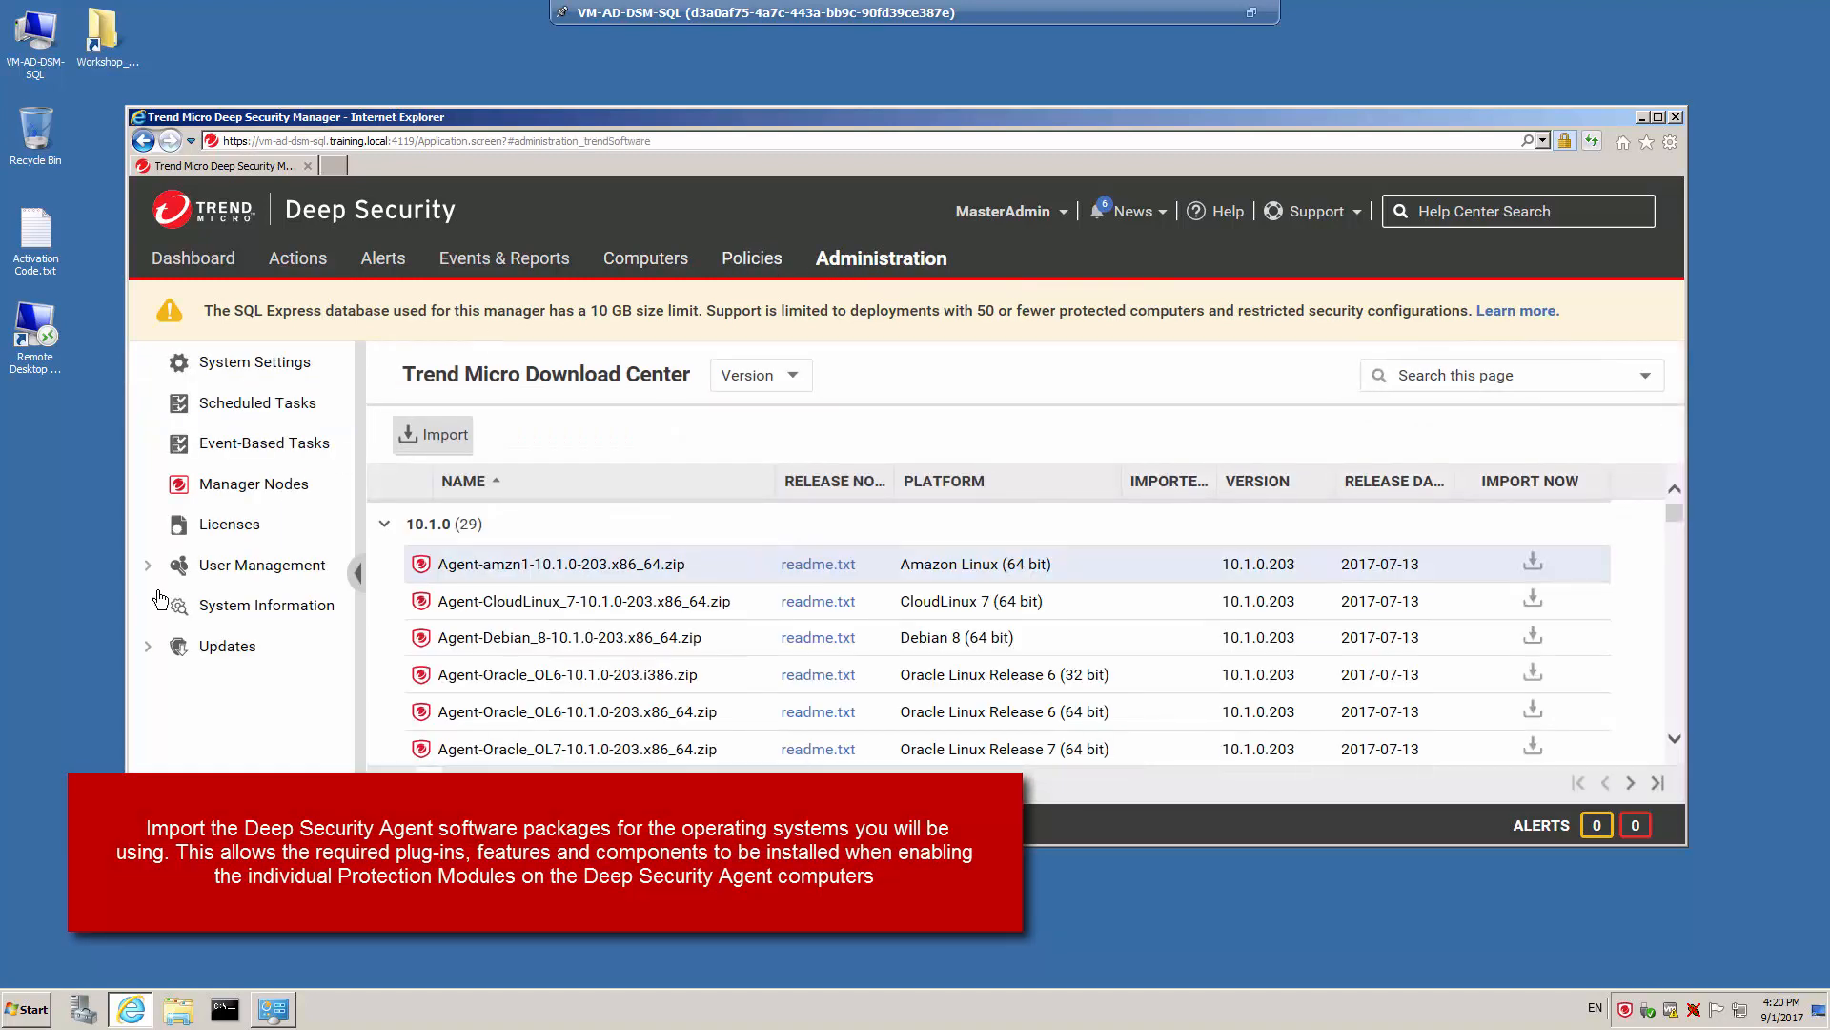
pyautogui.click(149, 645)
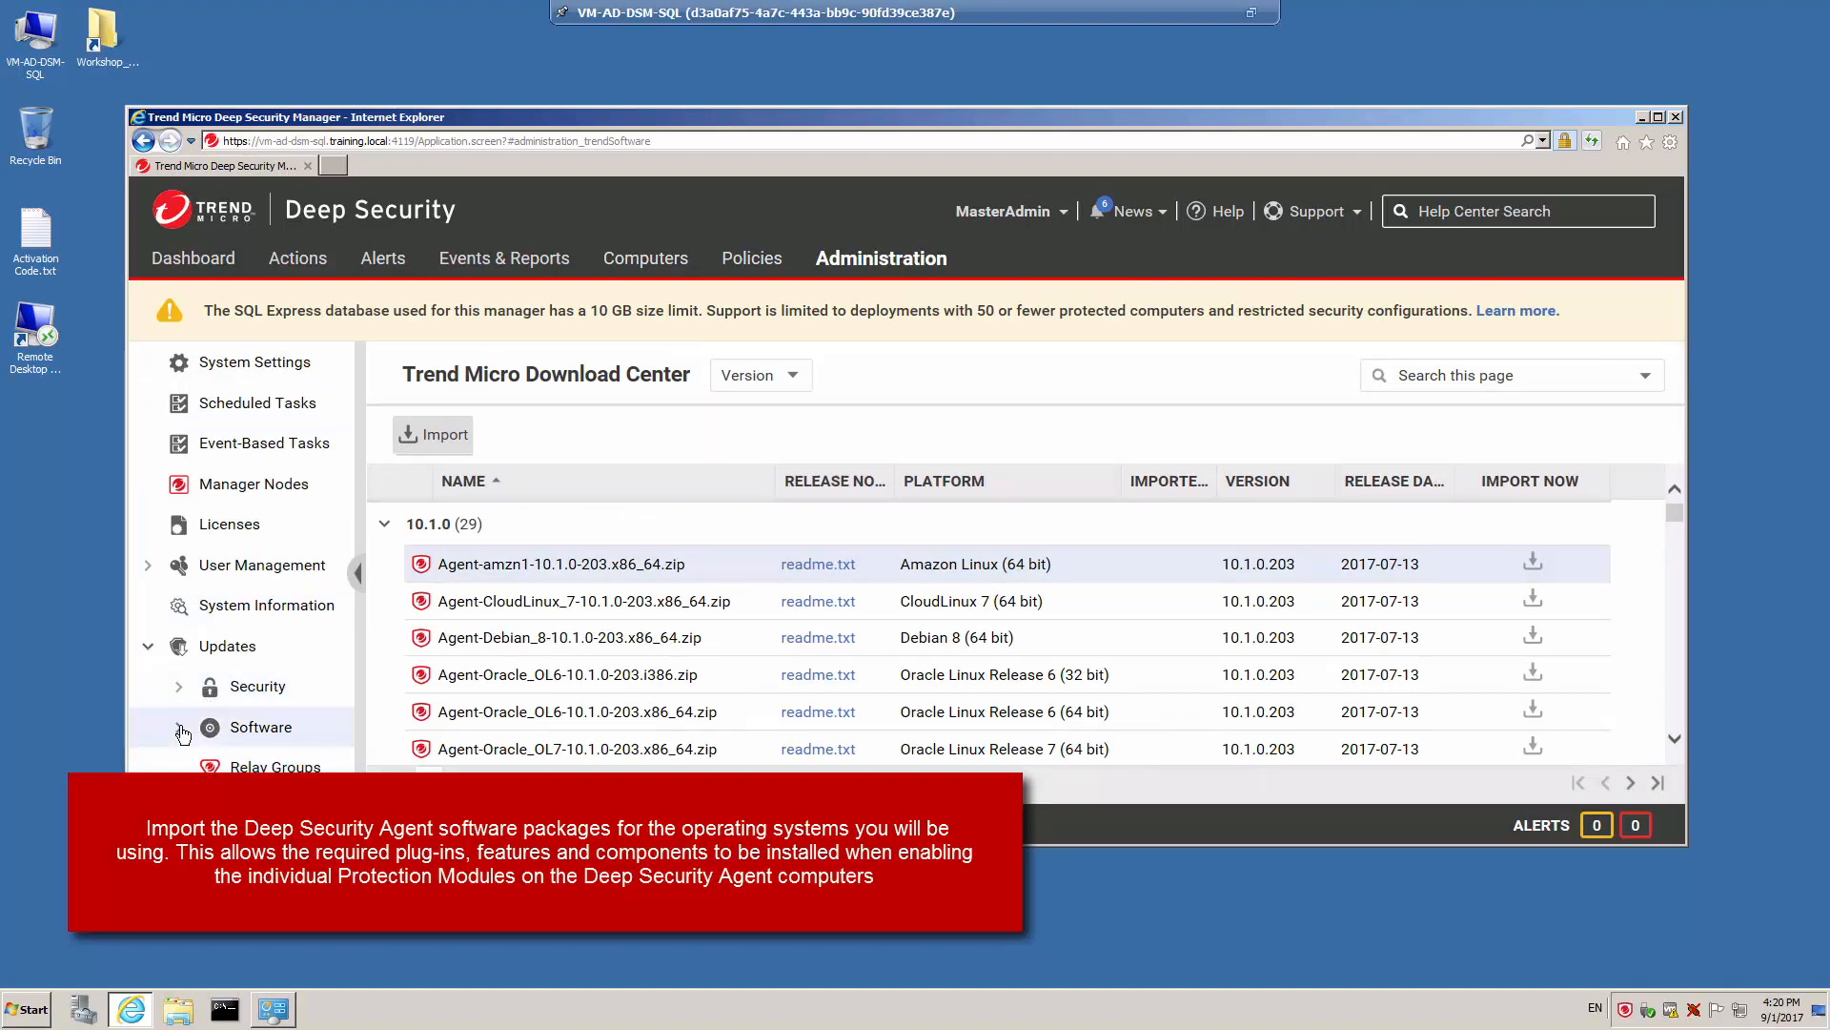
pyautogui.click(257, 728)
pyautogui.scroll(-1, 291, 733)
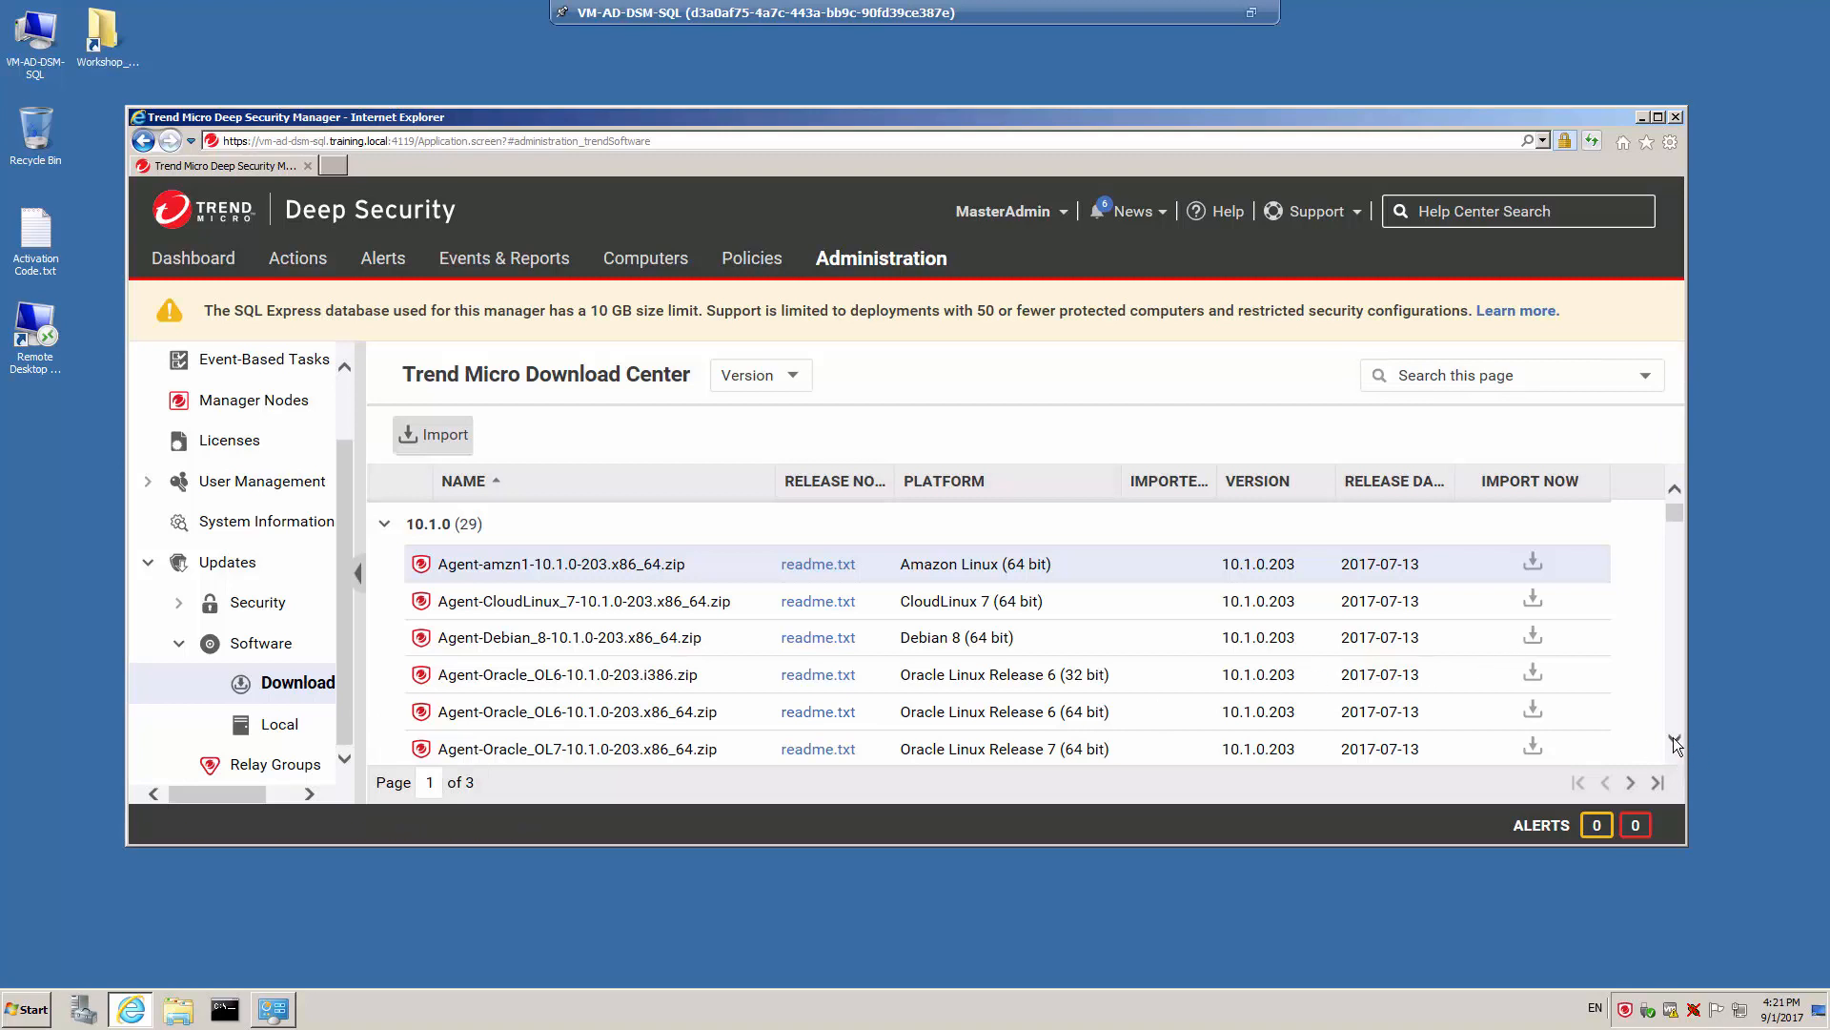
pyautogui.click(1674, 739)
pyautogui.click(1674, 738)
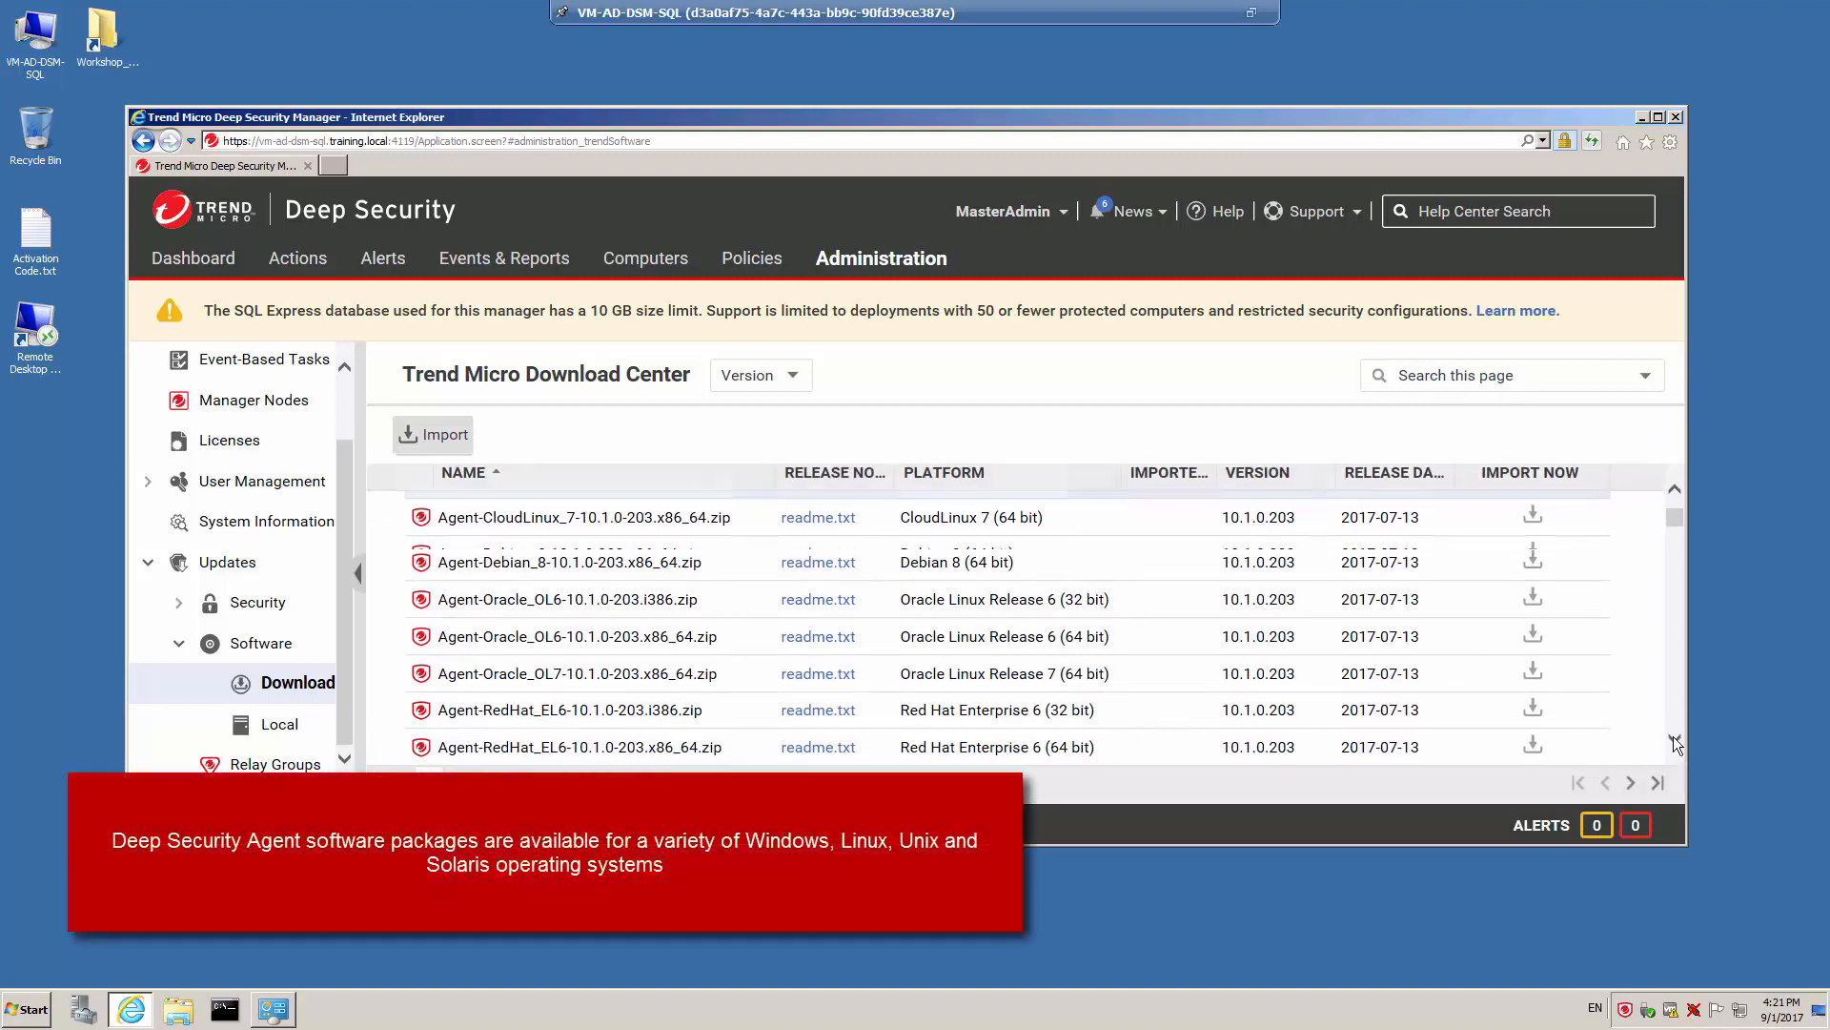
pyautogui.click(1674, 739)
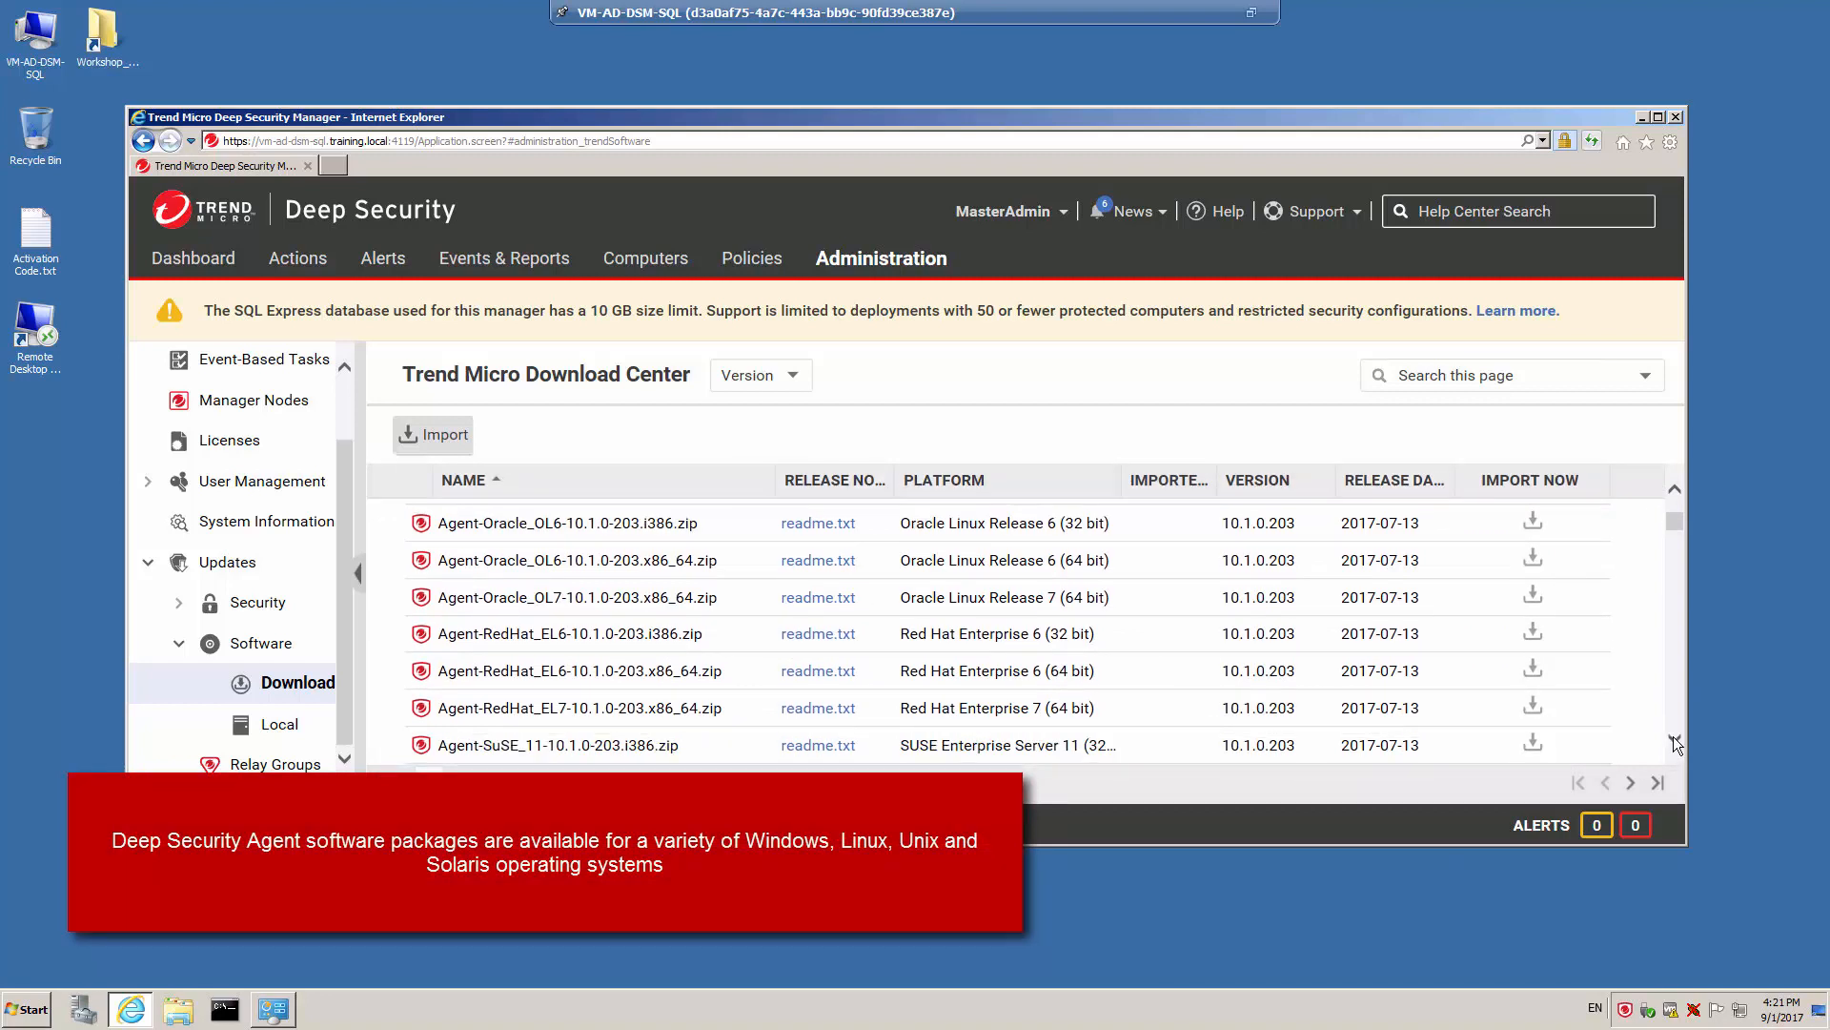
pyautogui.click(1674, 739)
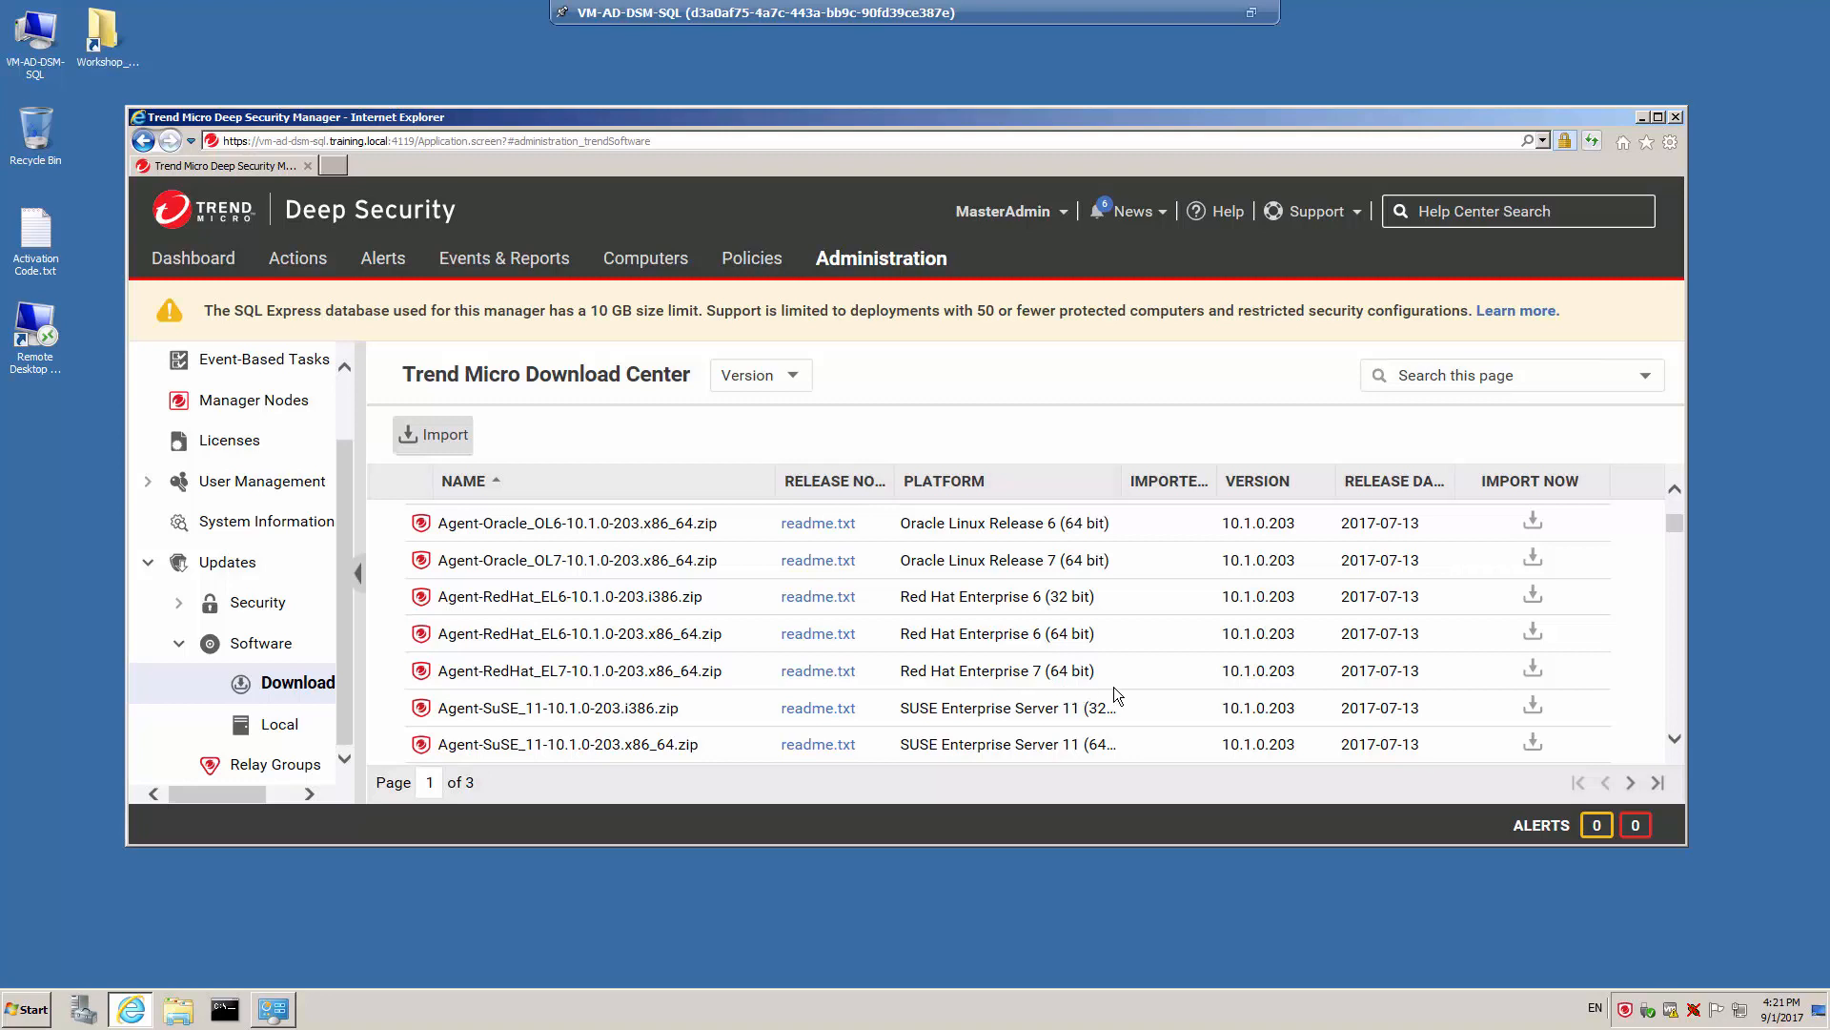
pyautogui.click(1533, 671)
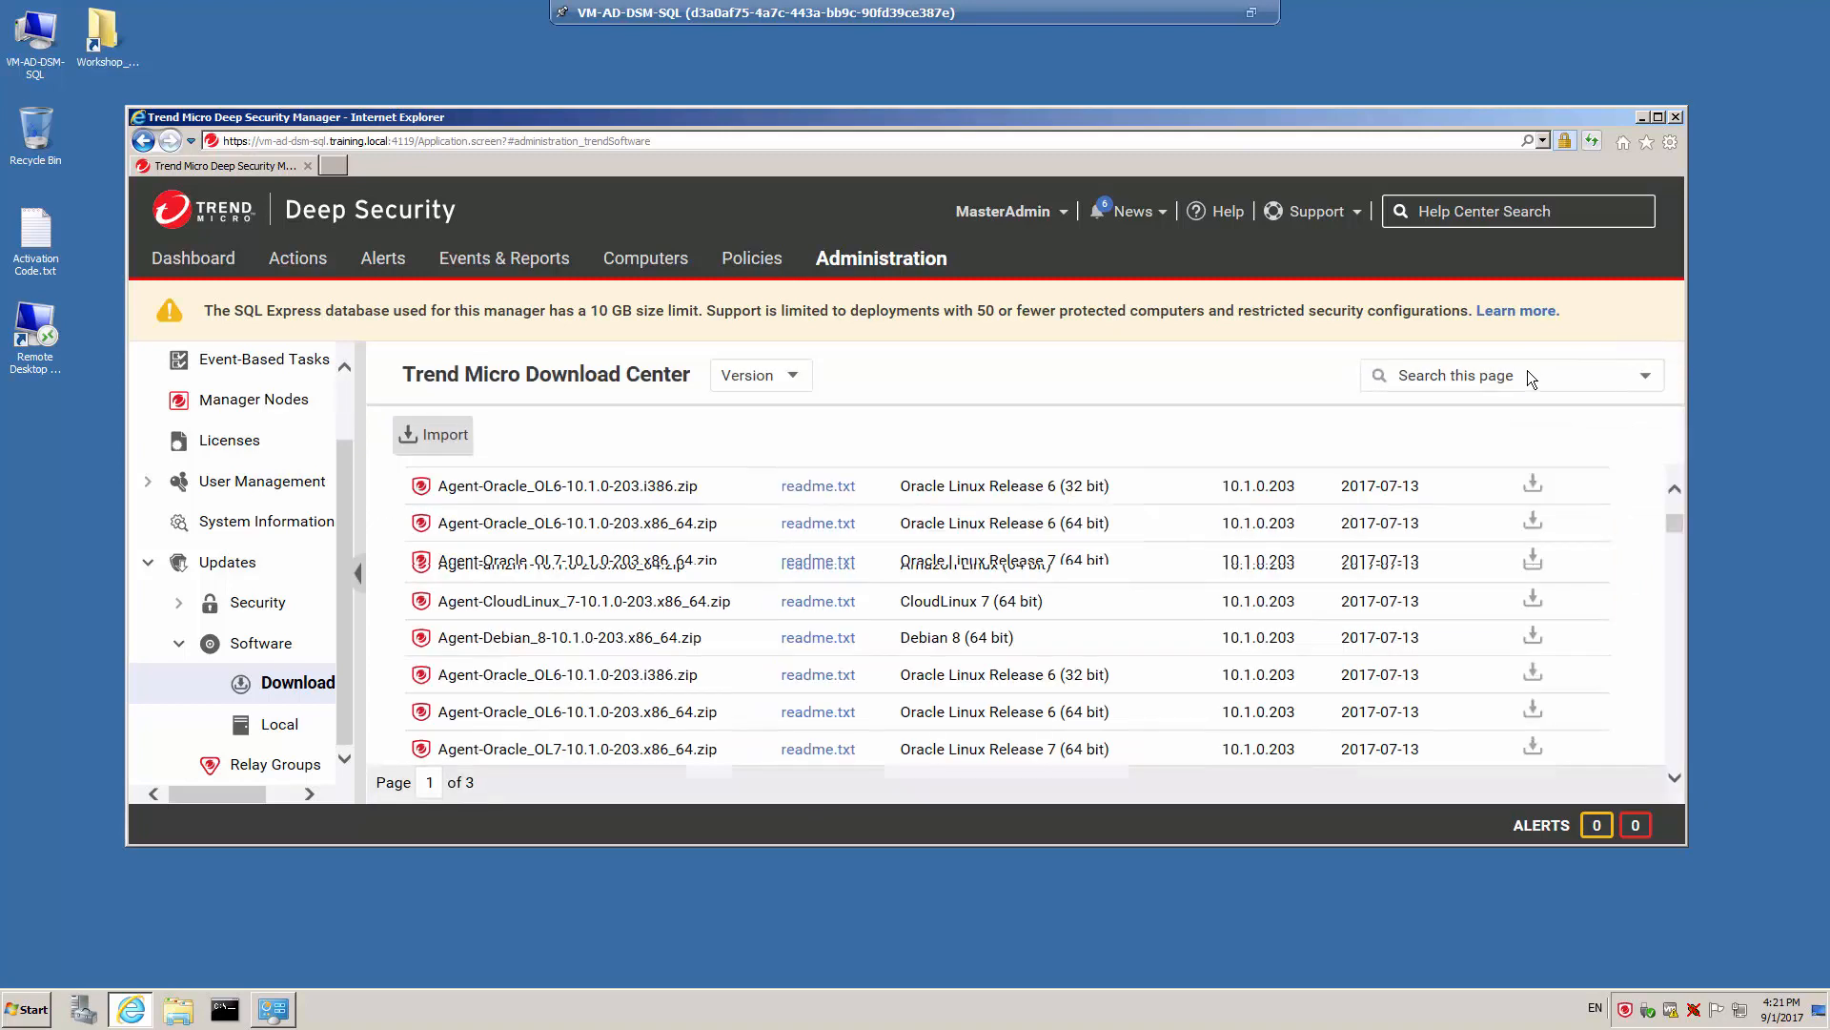
# Filter the Download Center packages by "windows" and import the 32-bit package Agent-Windows-10.1.0-205.i386.zip.
pyautogui.click(1535, 374)
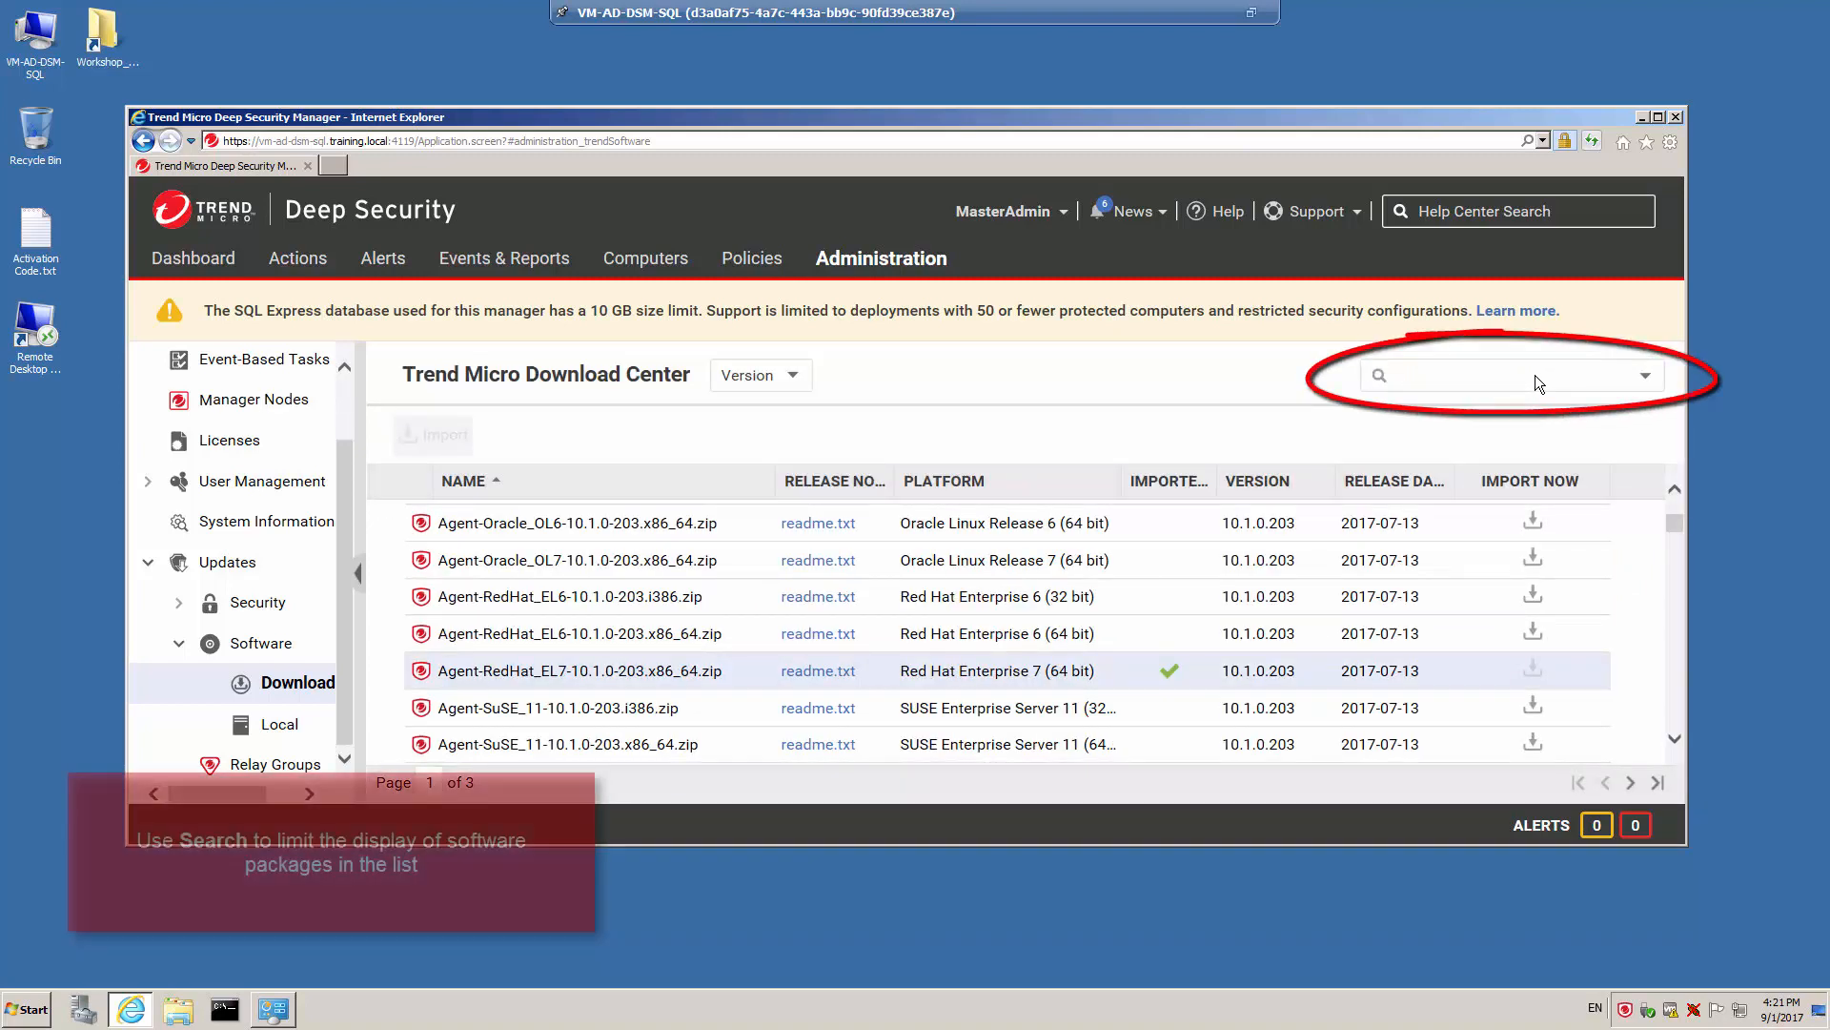
pyautogui.write('windows')
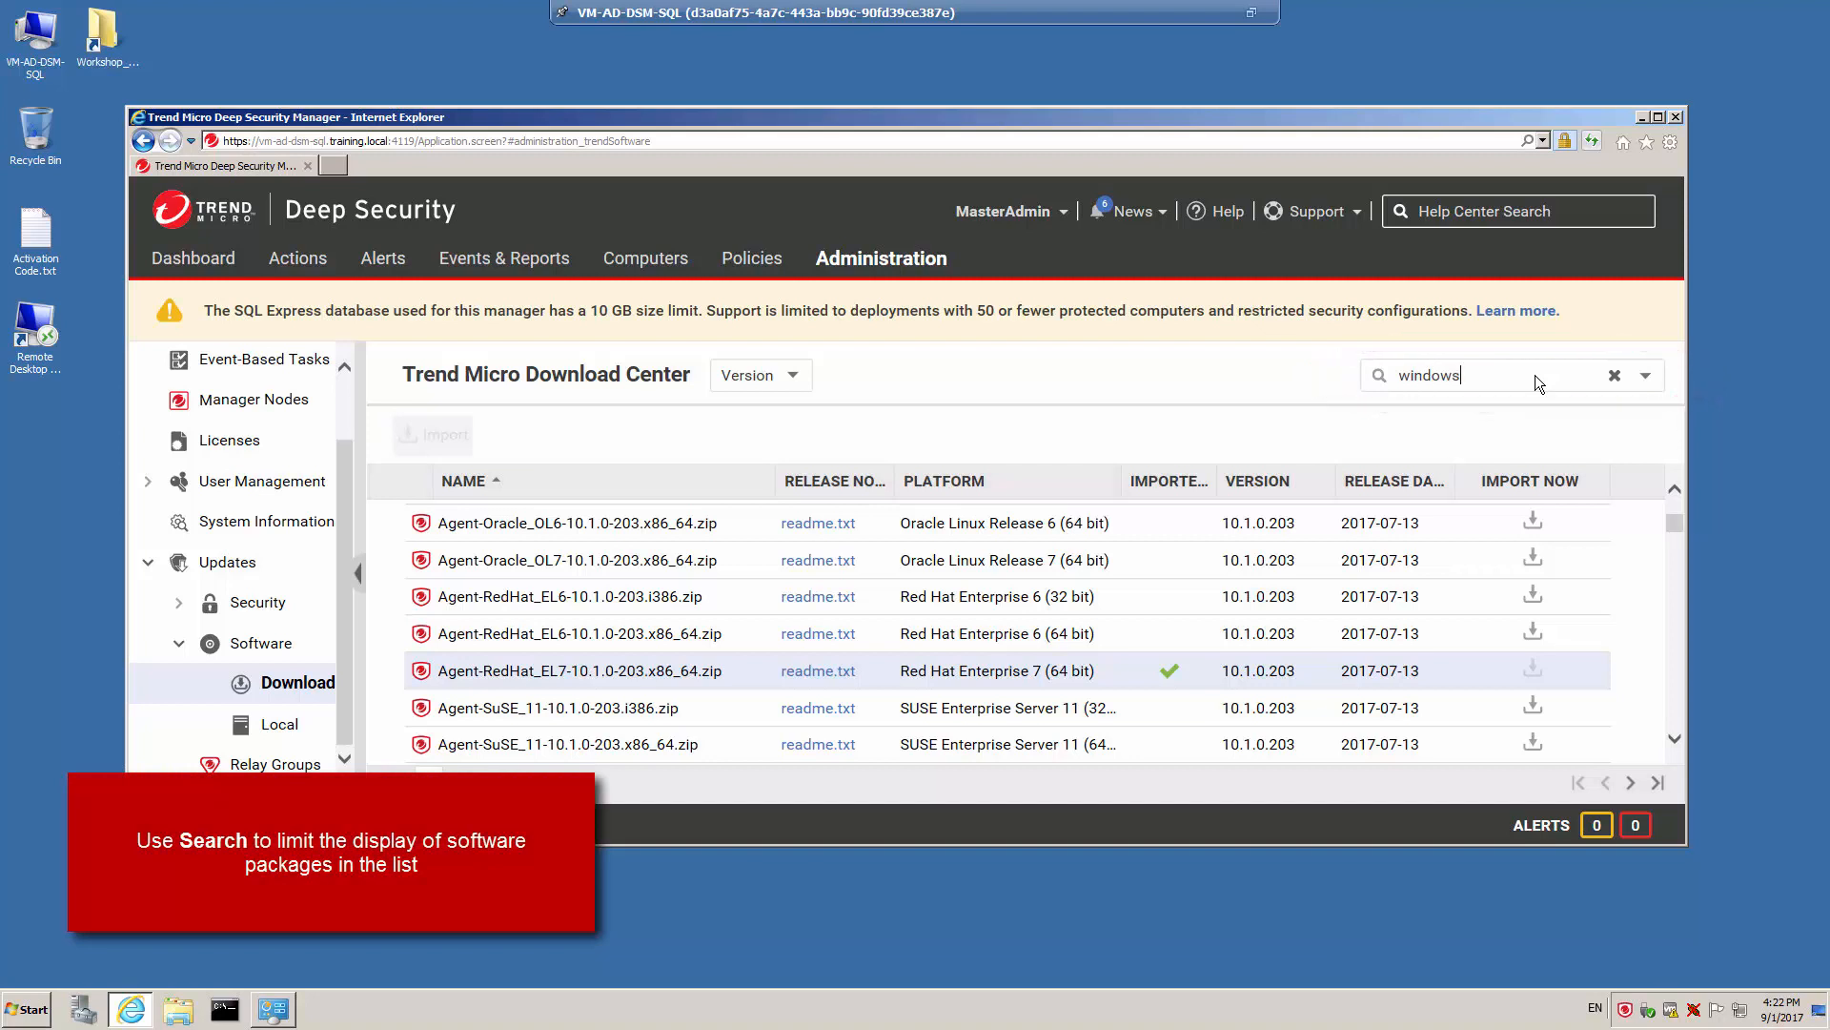
pyautogui.press('Return')
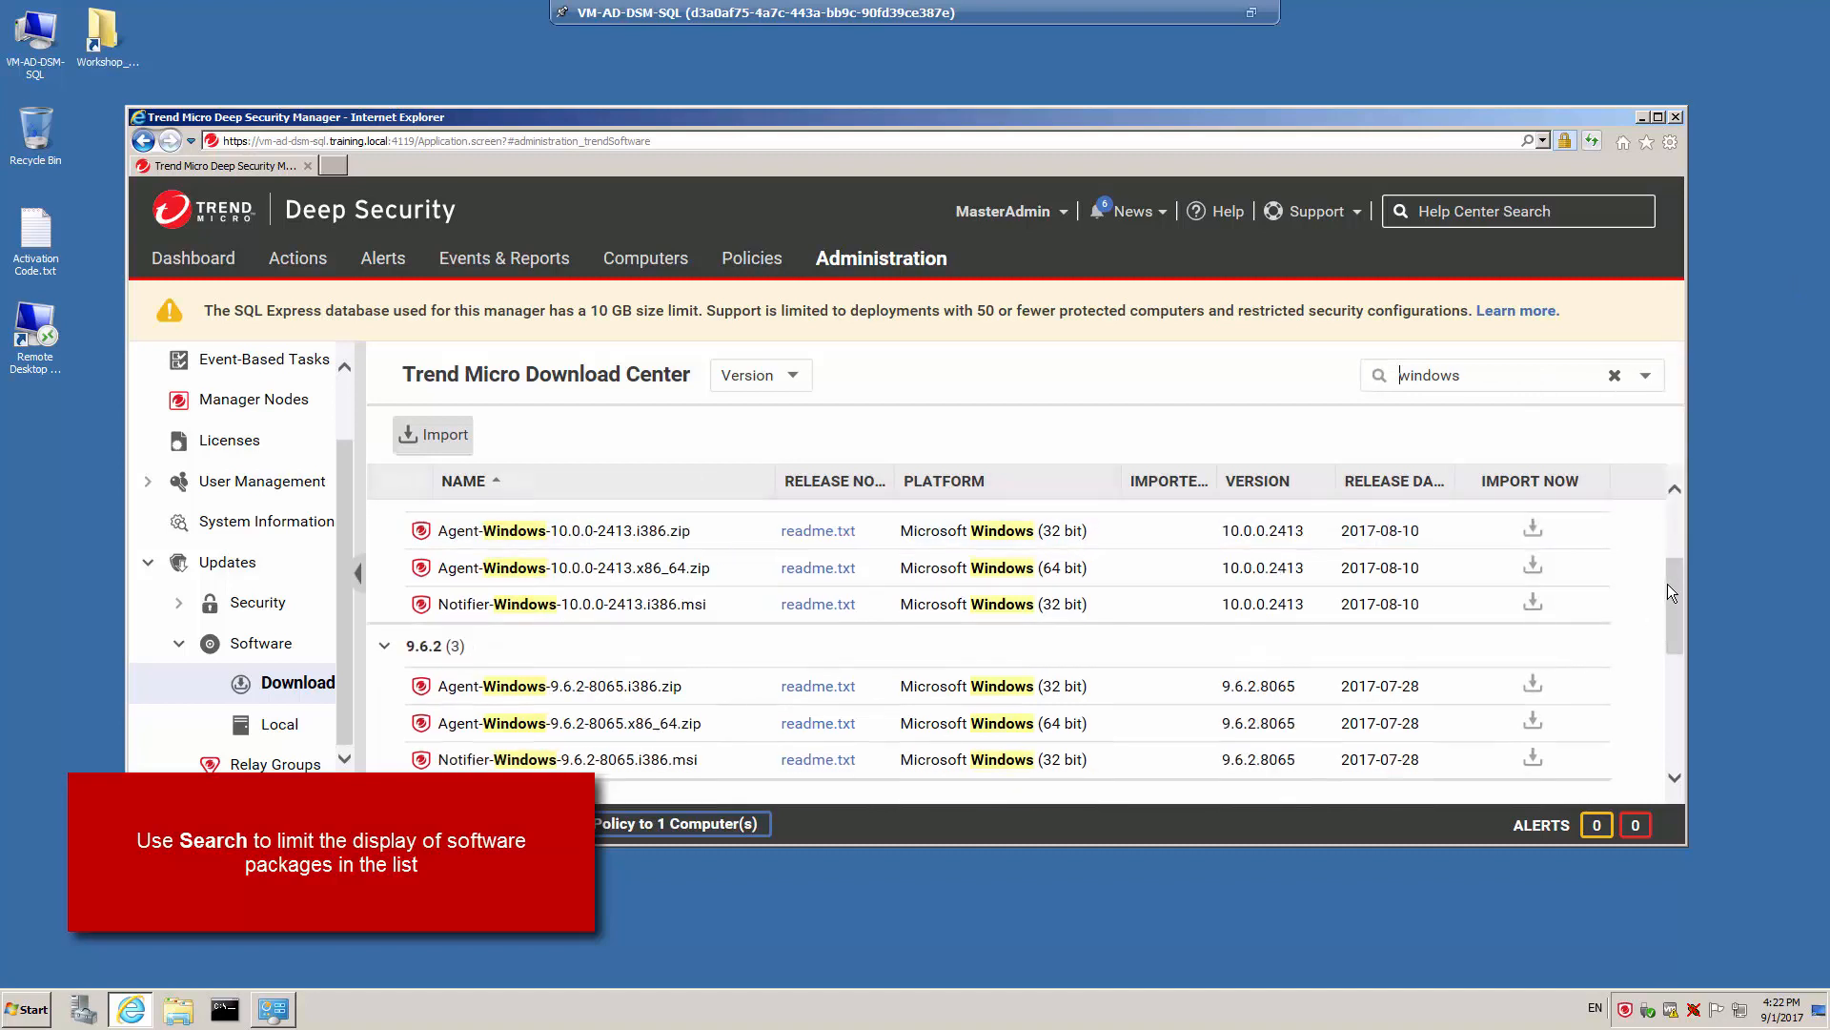
pyautogui.moveTo(1672, 575); pyautogui.dragTo(1675, 490)
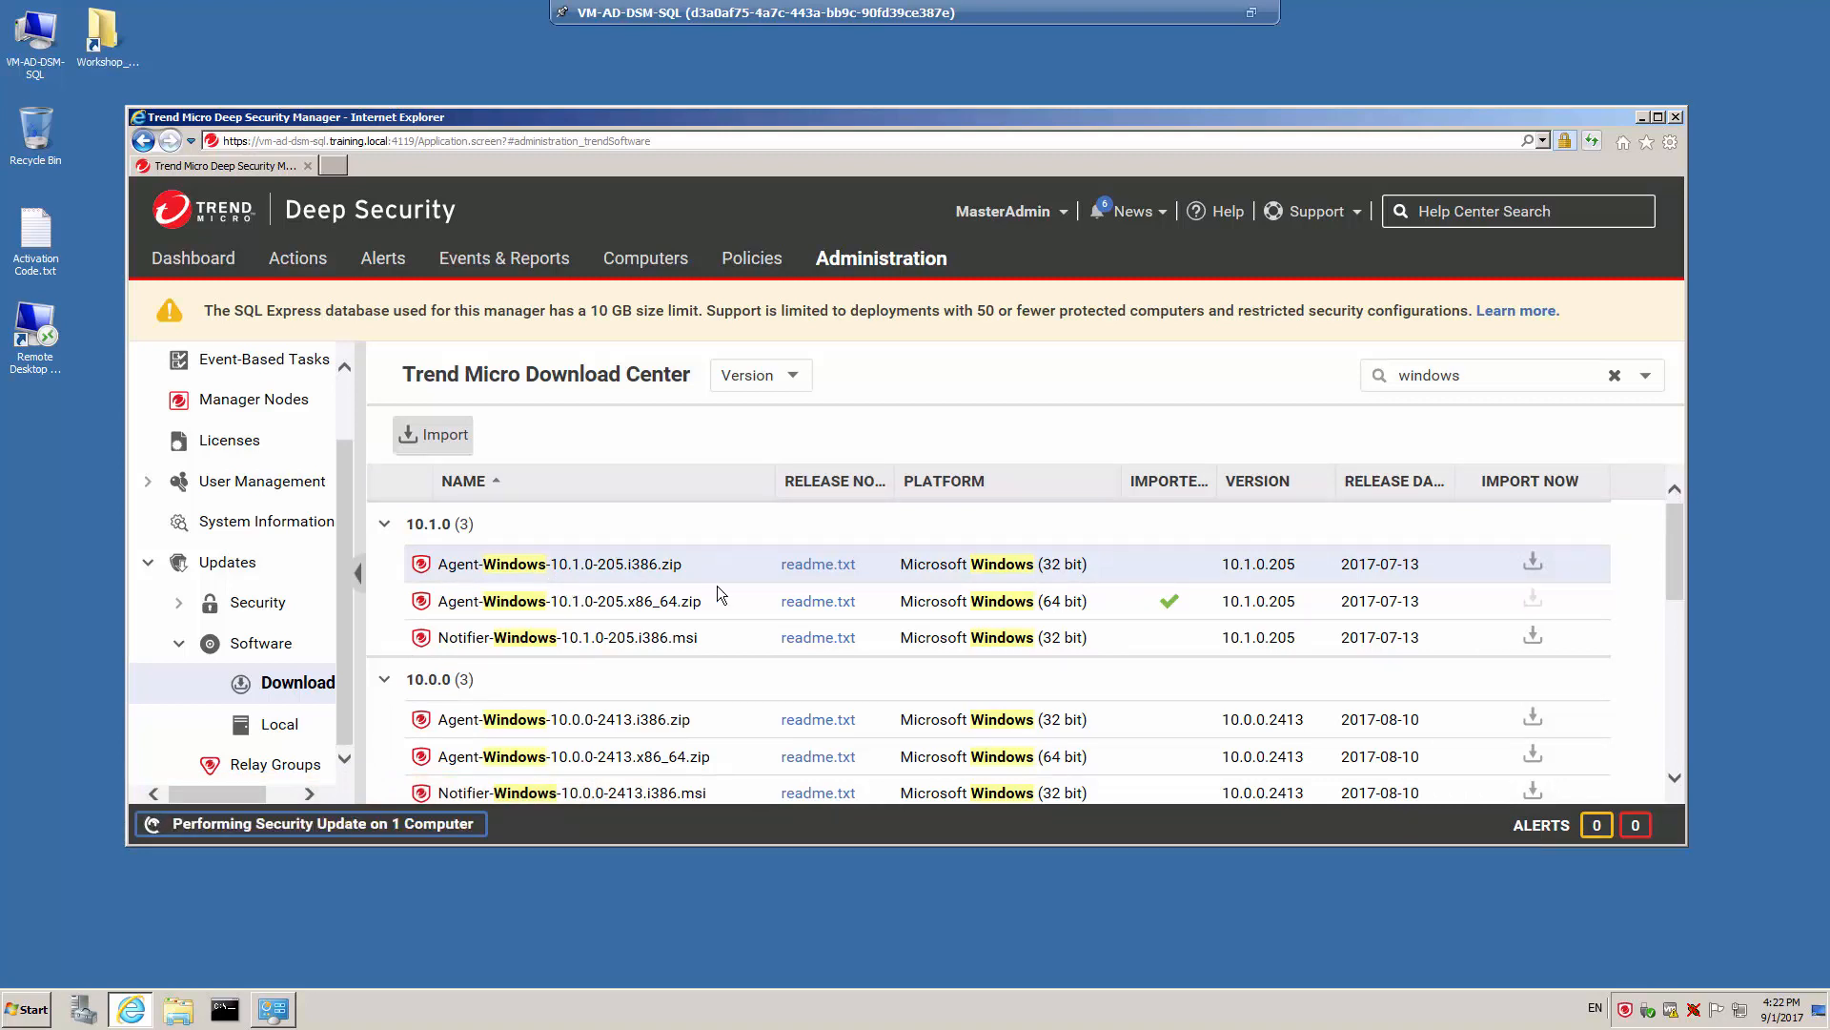
pyautogui.click(1533, 565)
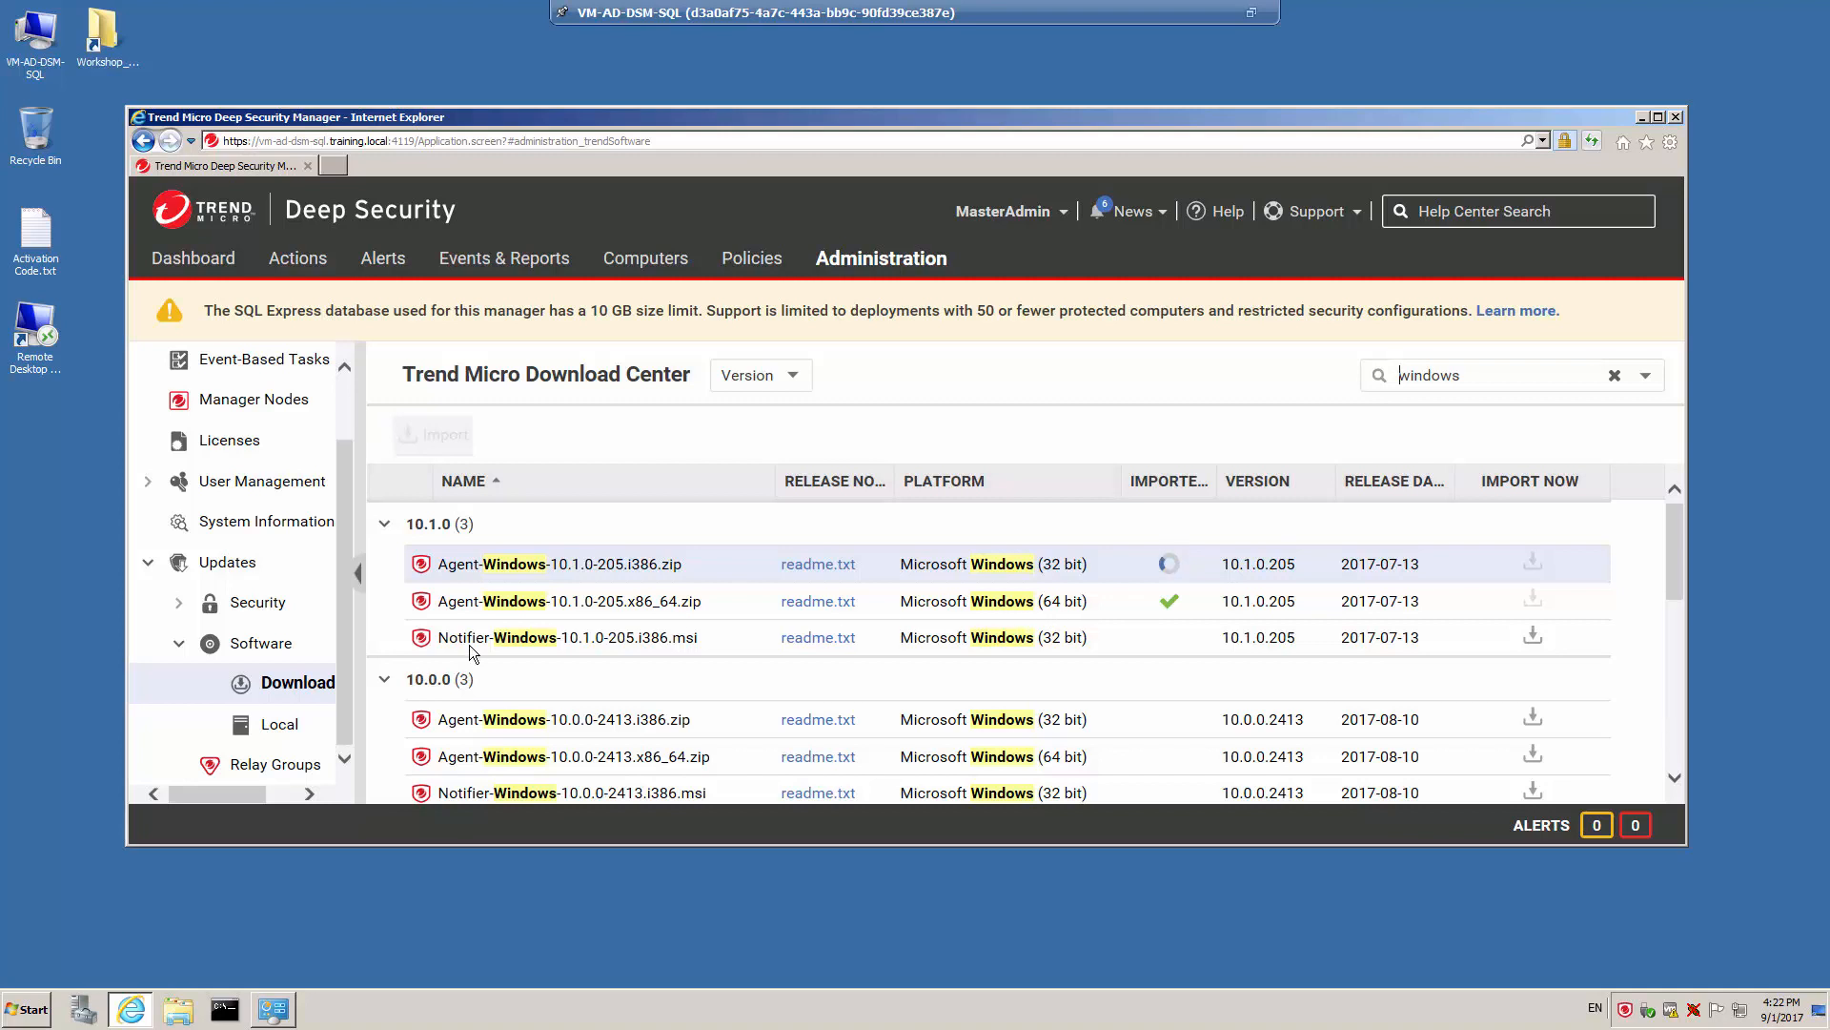
# Export the installer of the local package Agent-Windows-10.1.0-205.x86_64.zip, saving it as Agent-Core-Windows-10.1.0-205.x86_64.msi in C:\Workshop_Files.
pyautogui.click(281, 727)
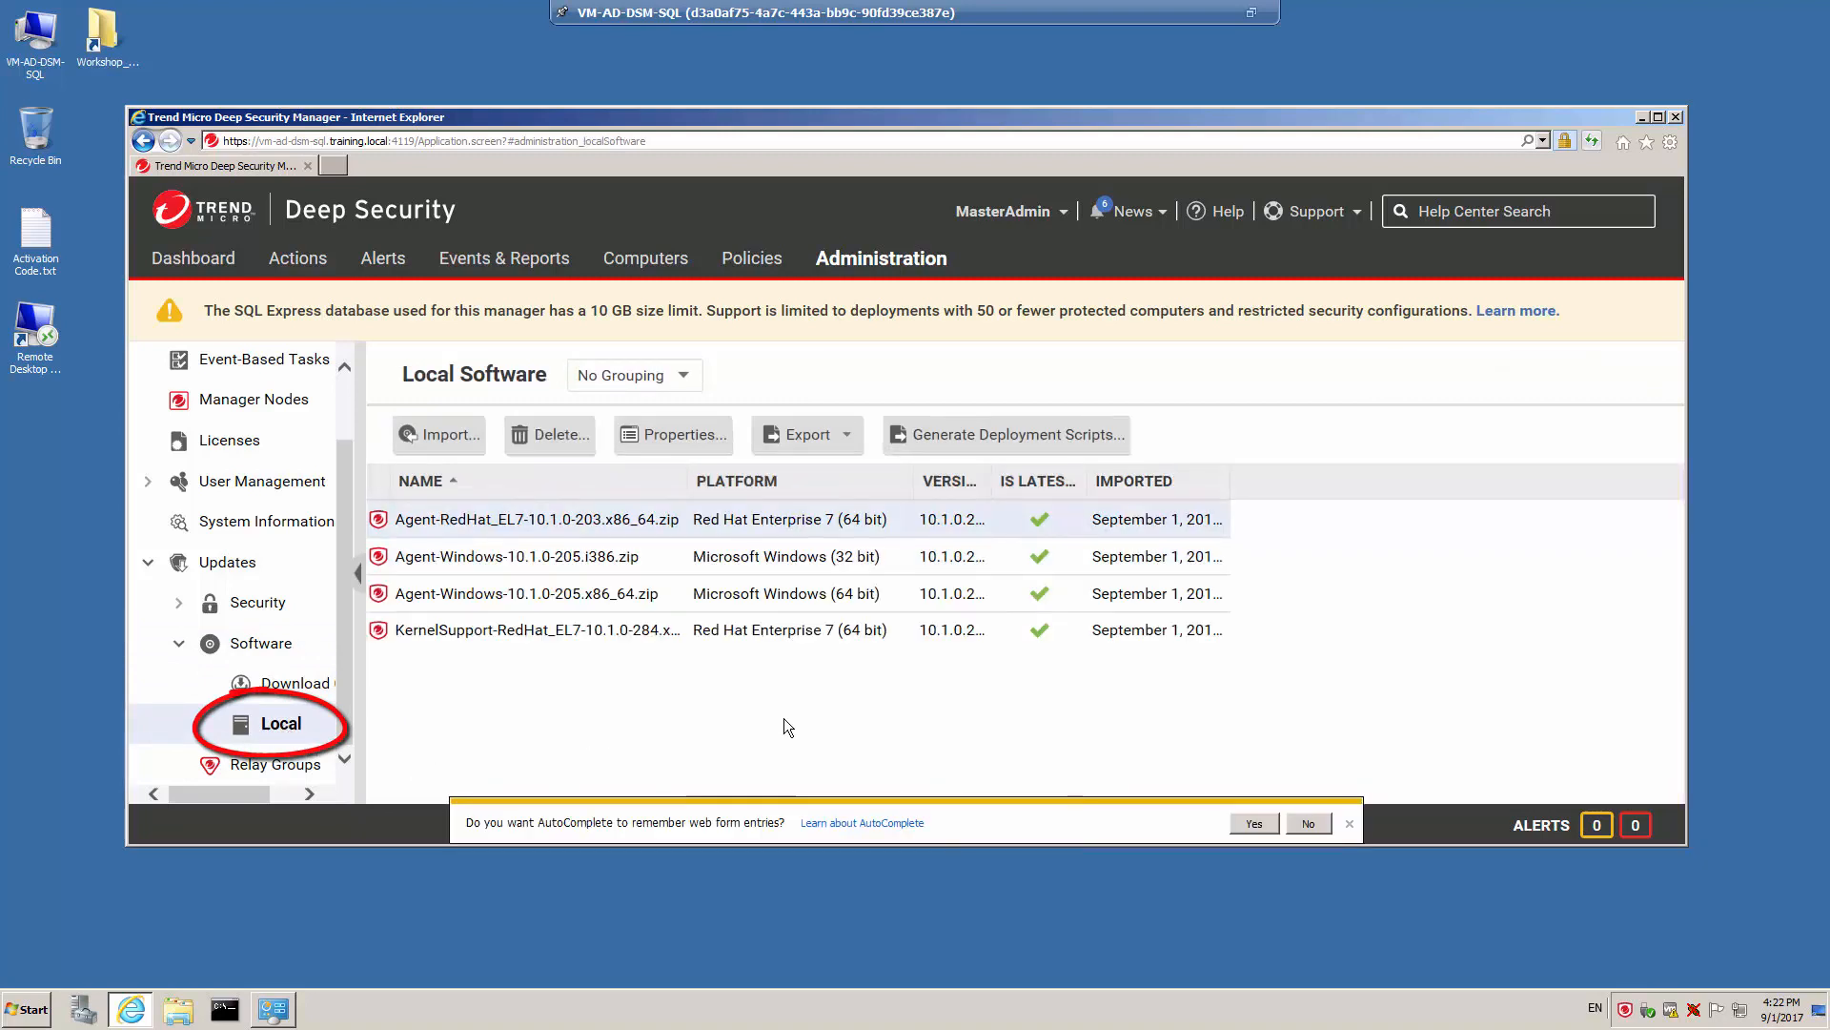
pyautogui.click(1348, 824)
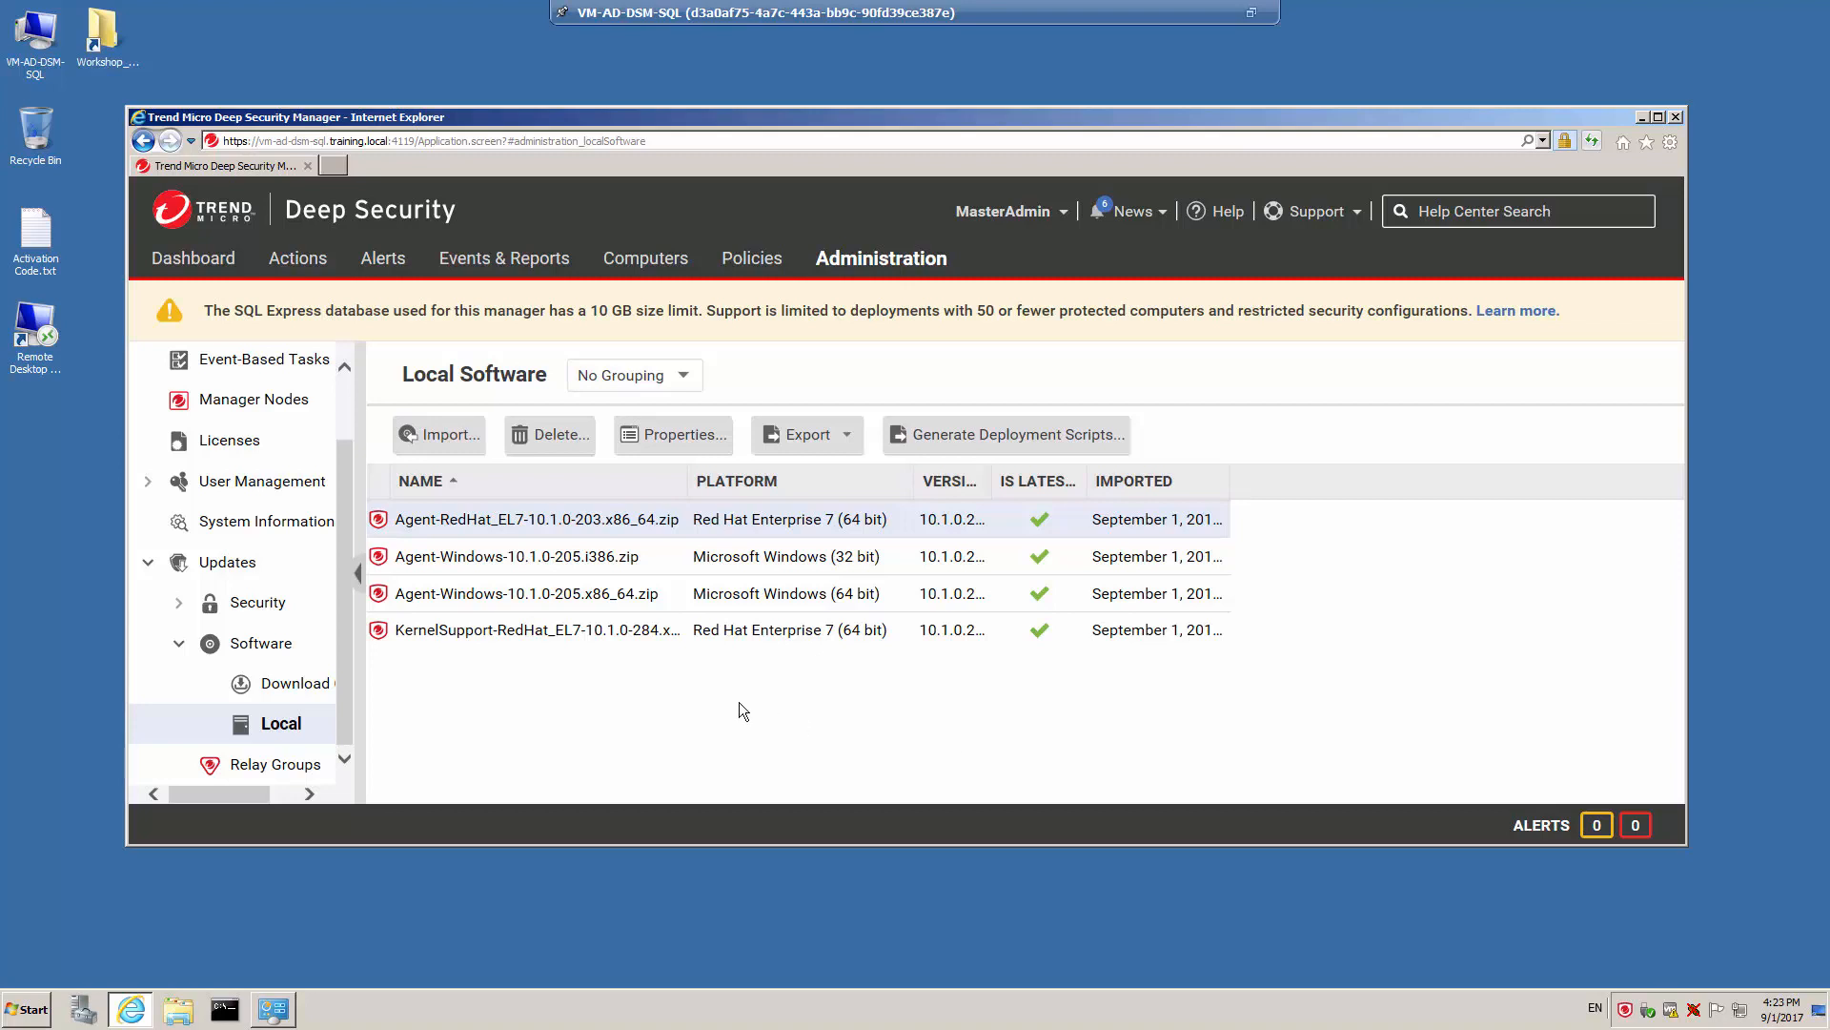
pyautogui.rightClick(529, 601)
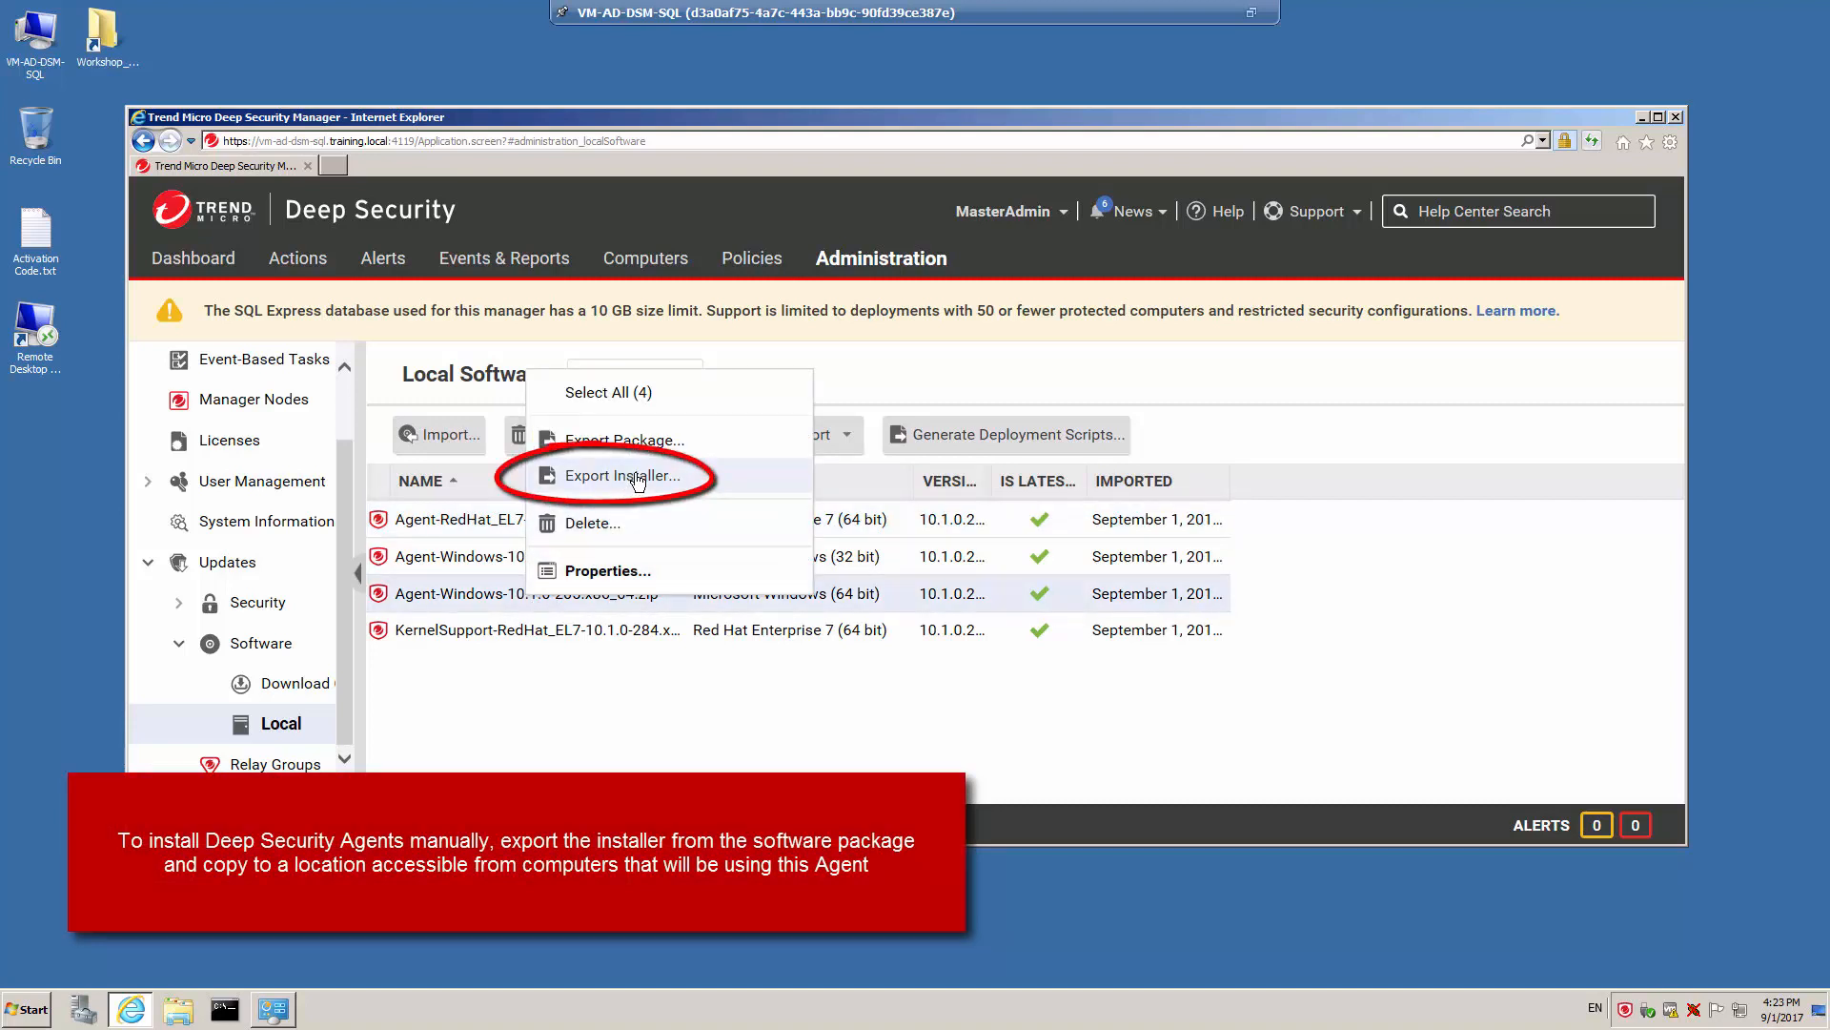
pyautogui.click(704, 480)
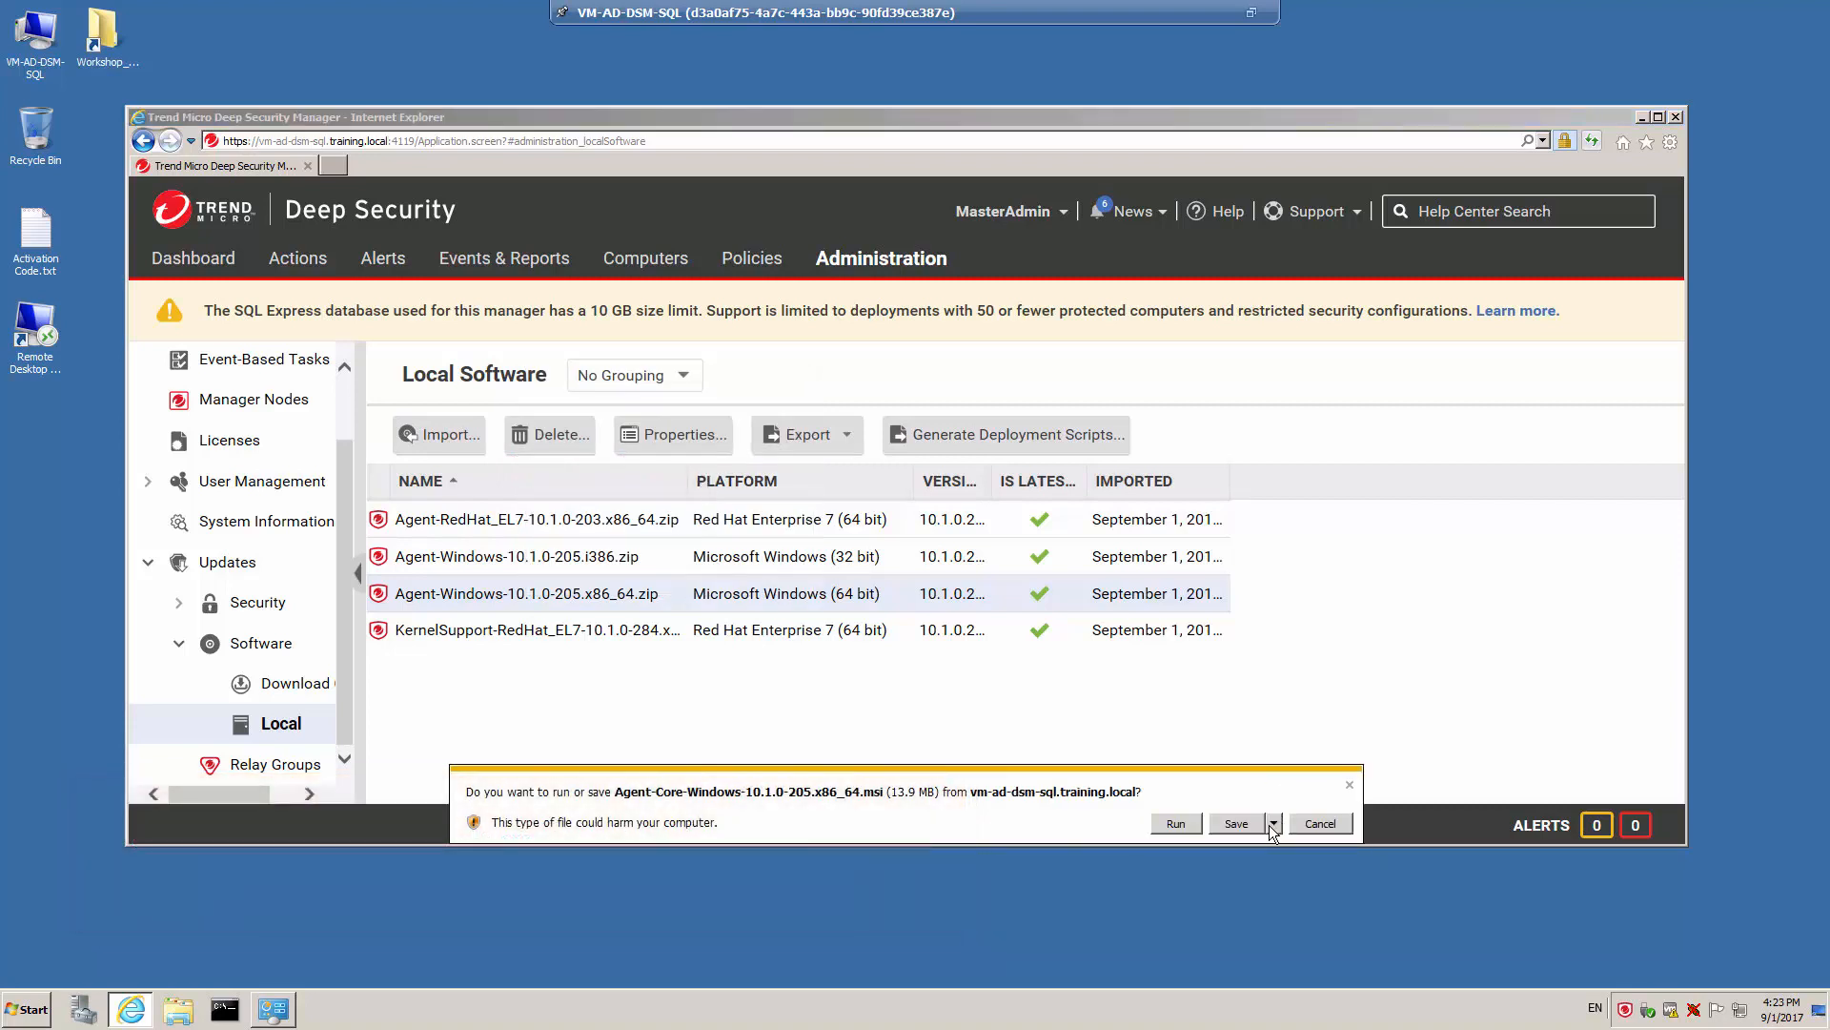
pyautogui.click(1273, 825)
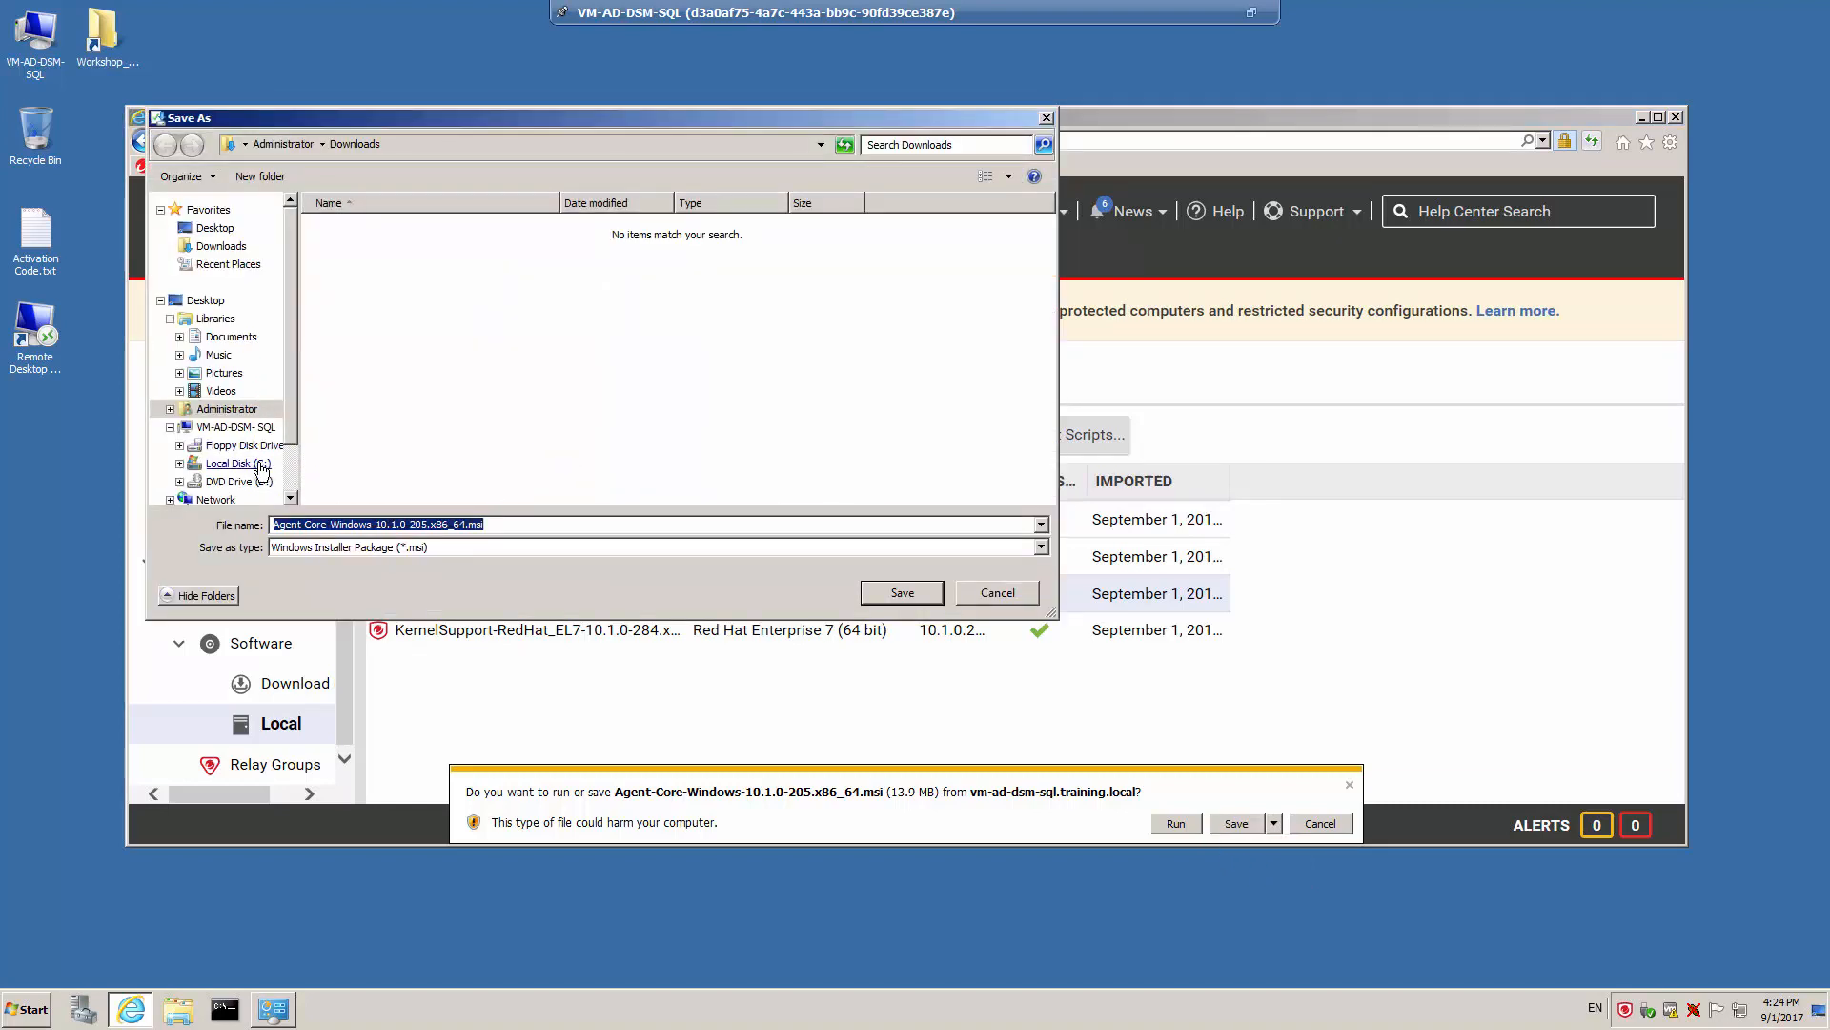
pyautogui.click(239, 464)
pyautogui.doubleClick(375, 359)
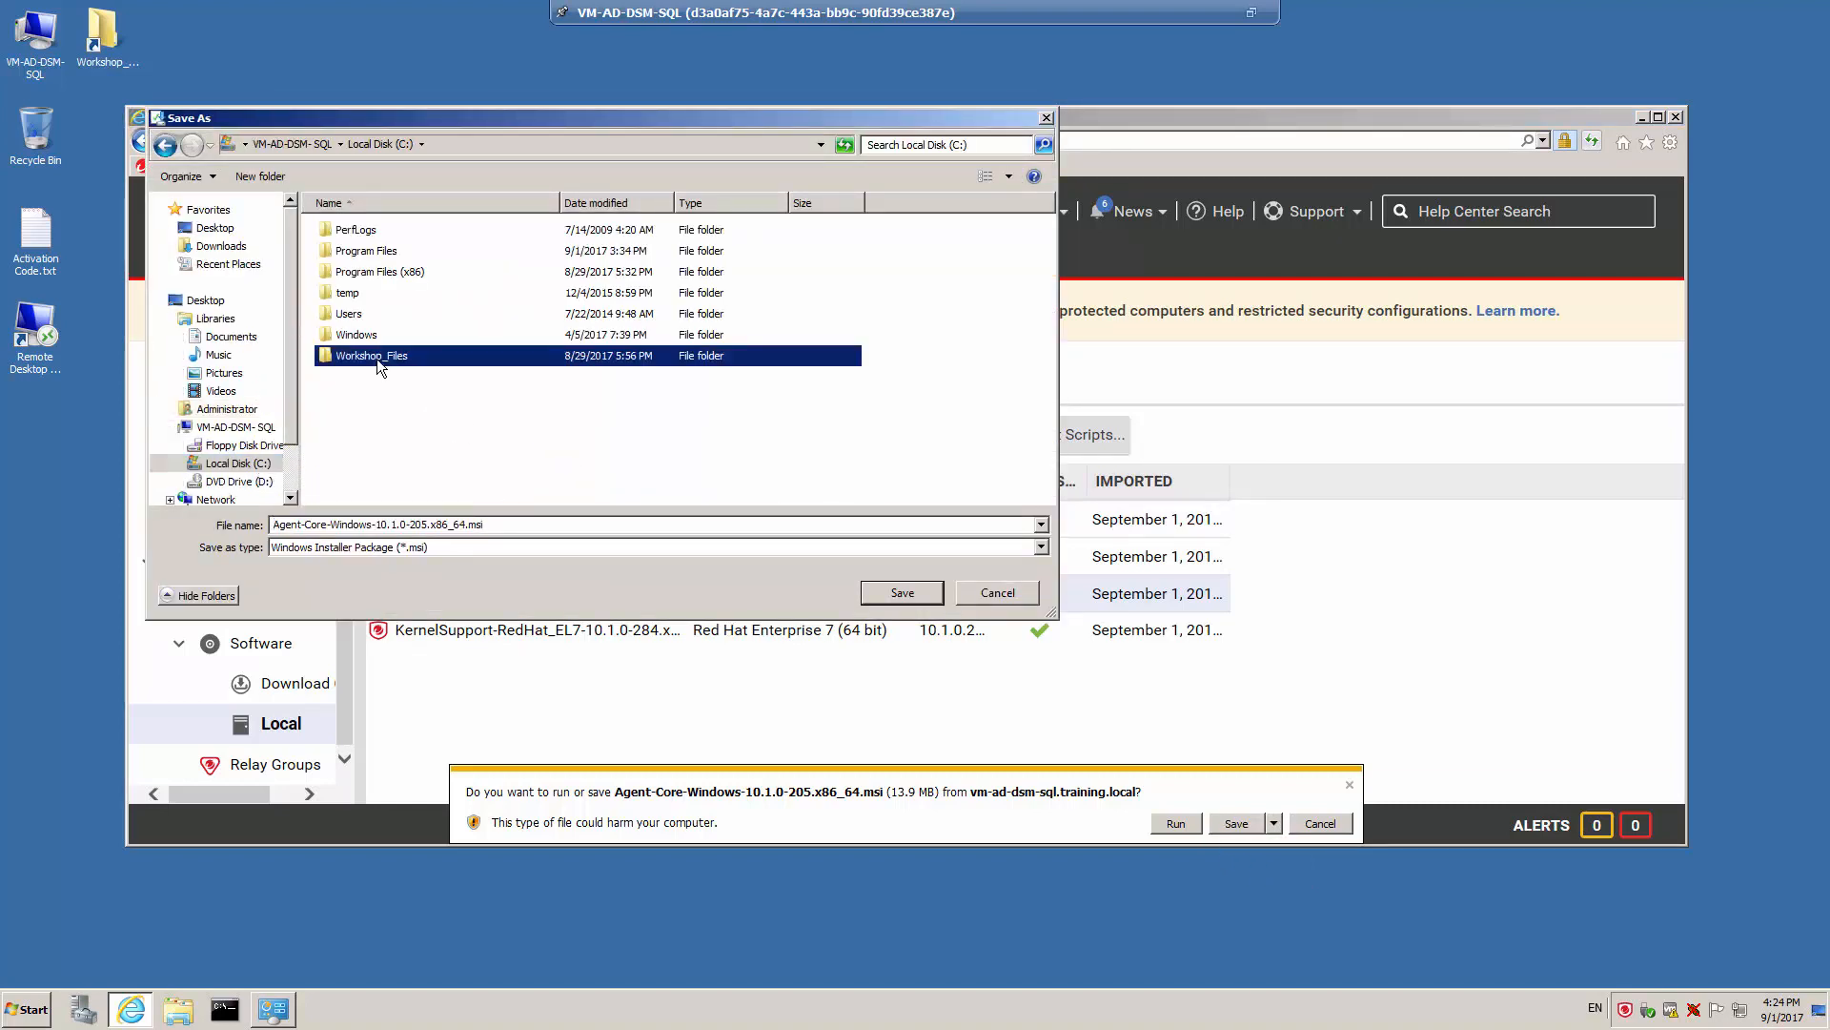
pyautogui.click(904, 593)
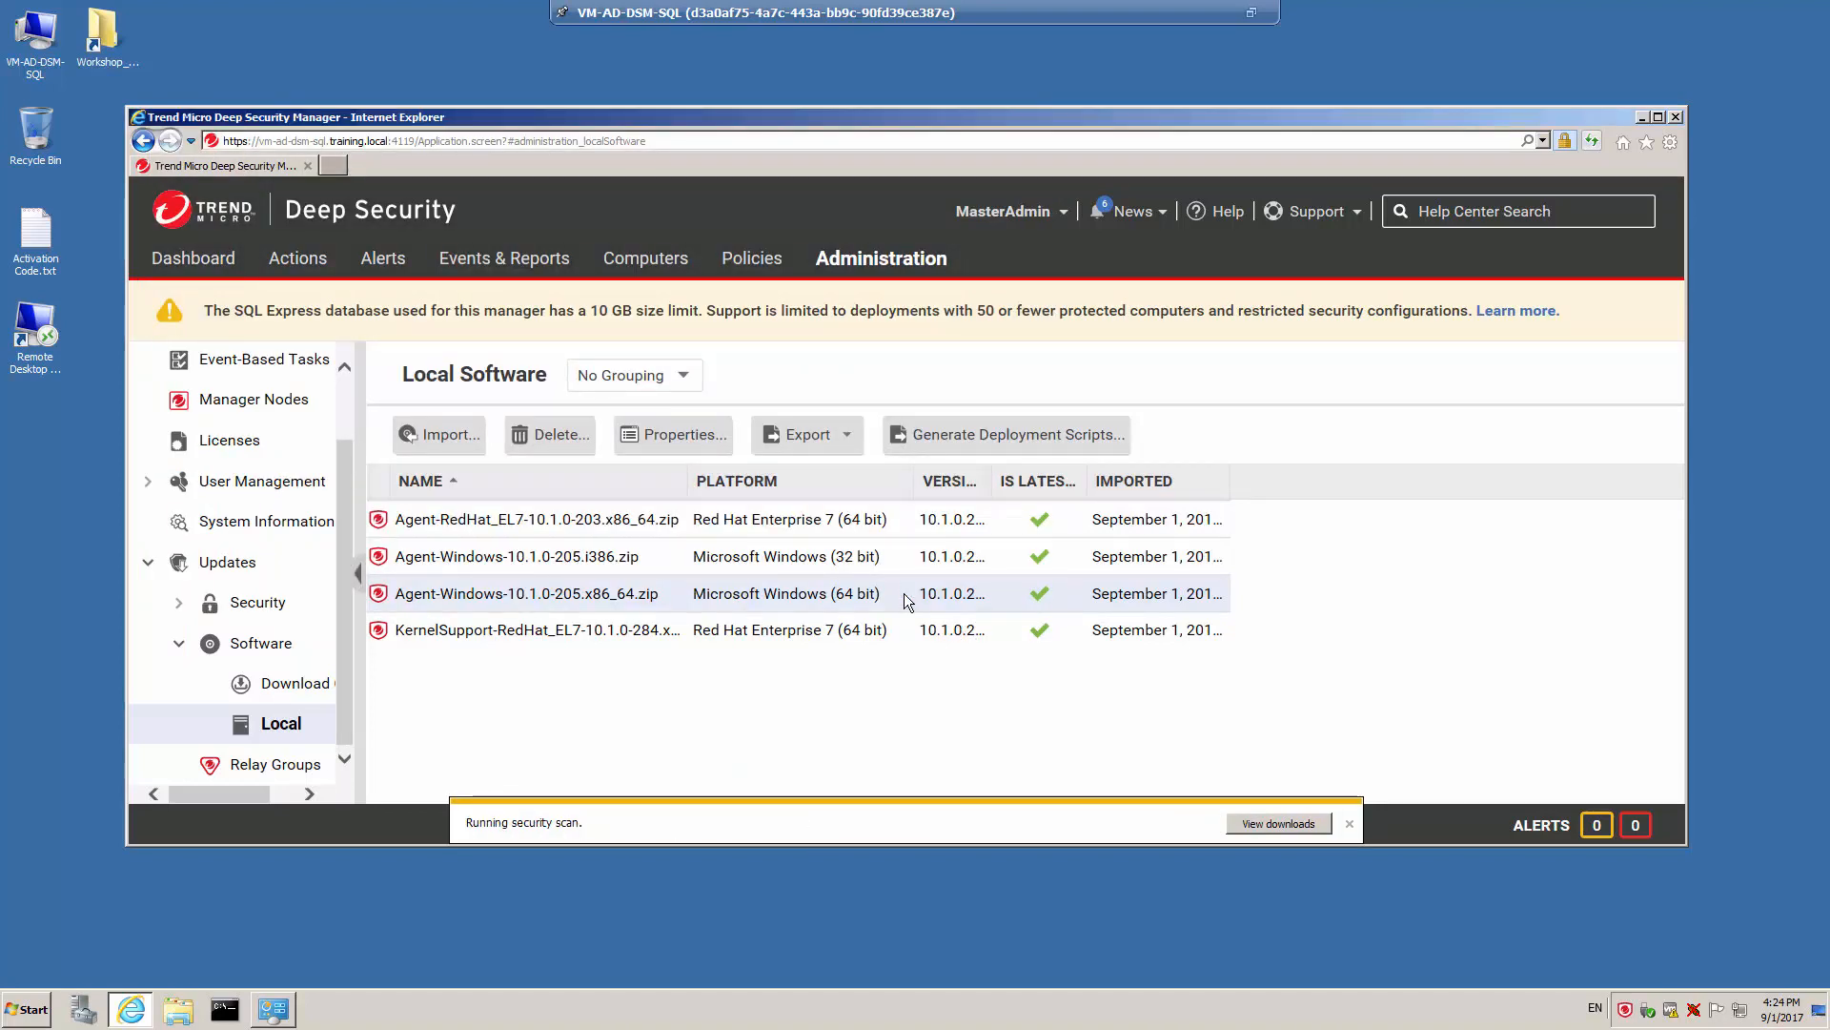
pyautogui.click(1349, 823)
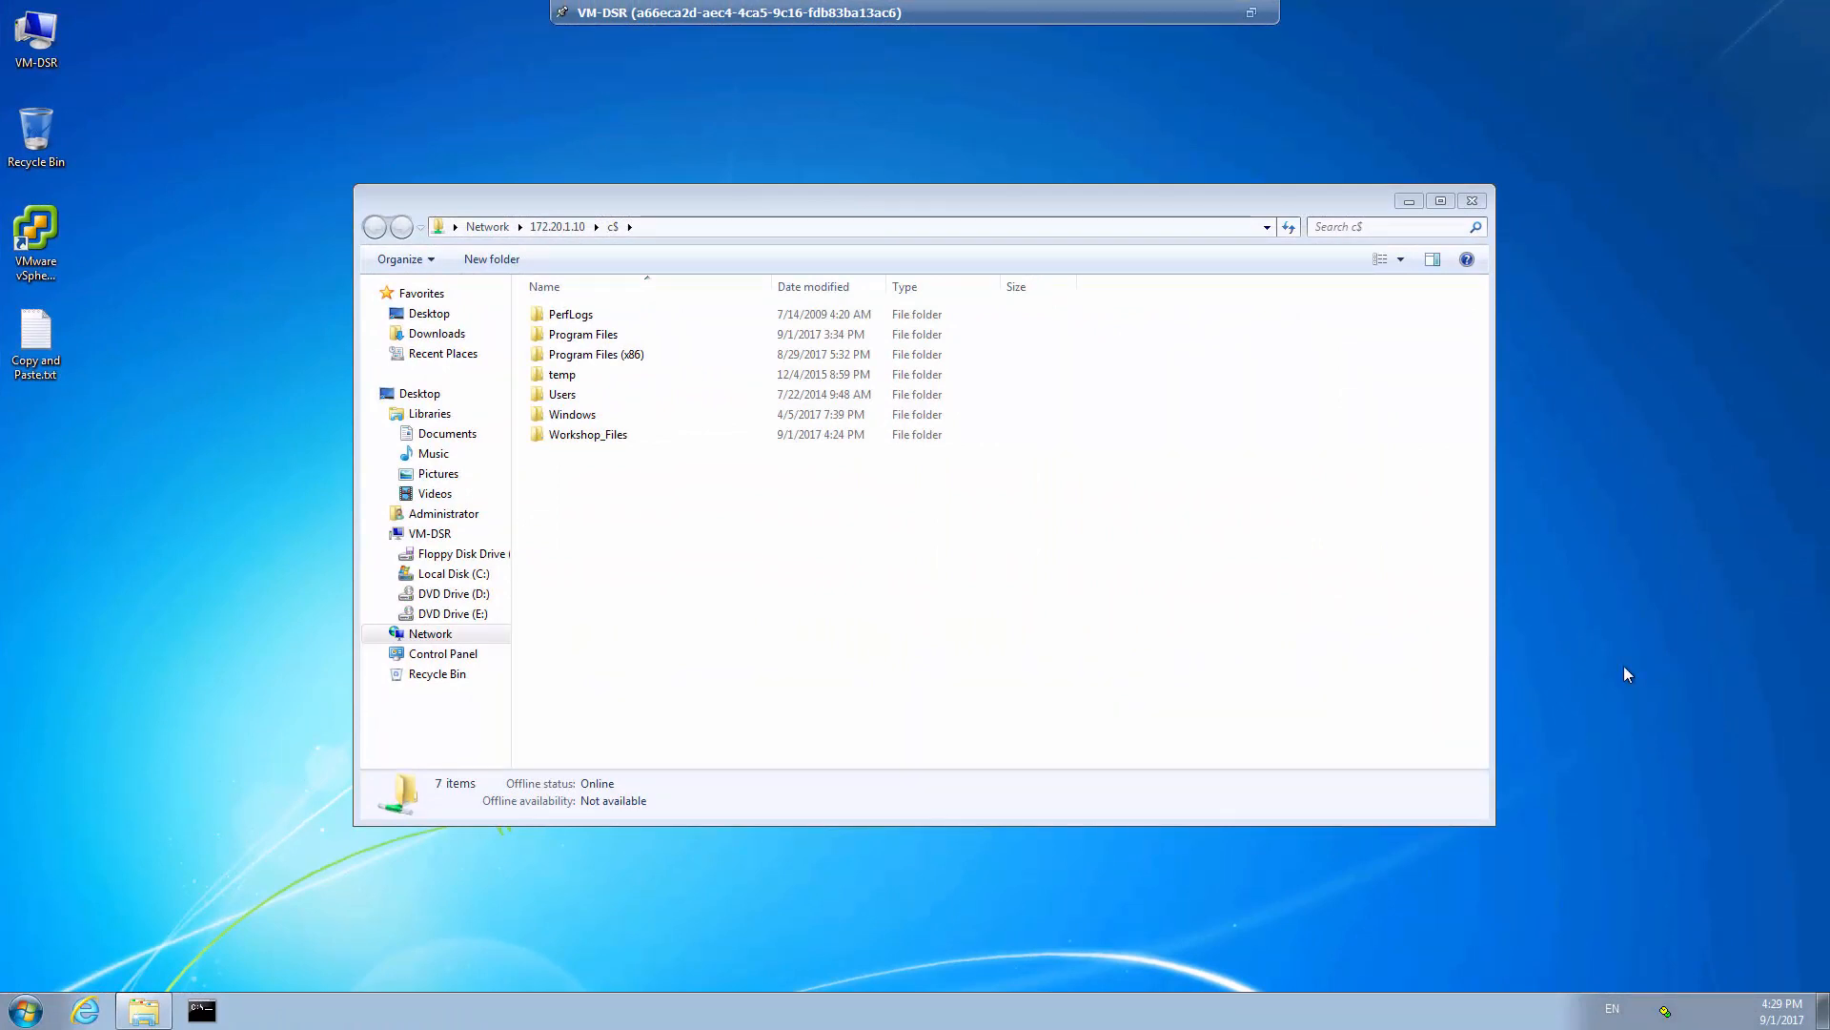
# On the VM-DSR machine, run Agent-Core-Windows-10.1.0-205.x86_64.msi from the shared Workshop_Files folder and allow it past the security warning.
pyautogui.doubleClick(607, 436)
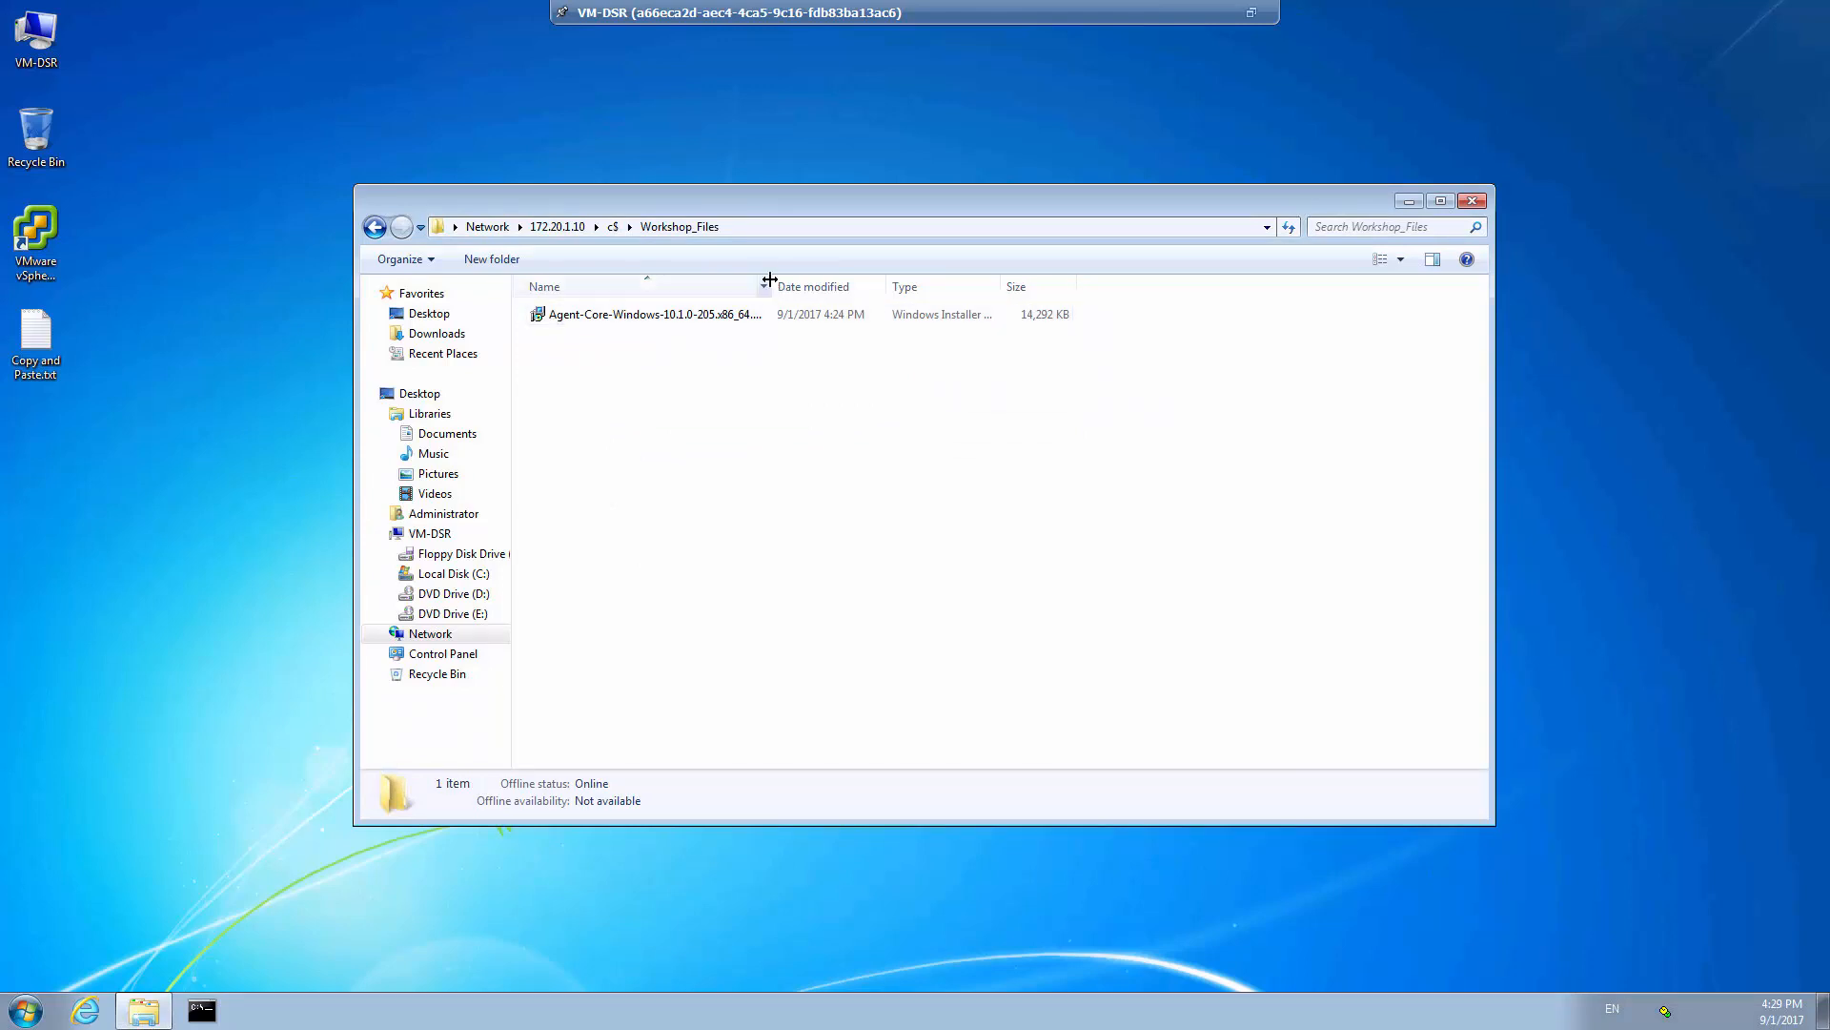
pyautogui.moveTo(769, 278); pyautogui.dragTo(834, 283)
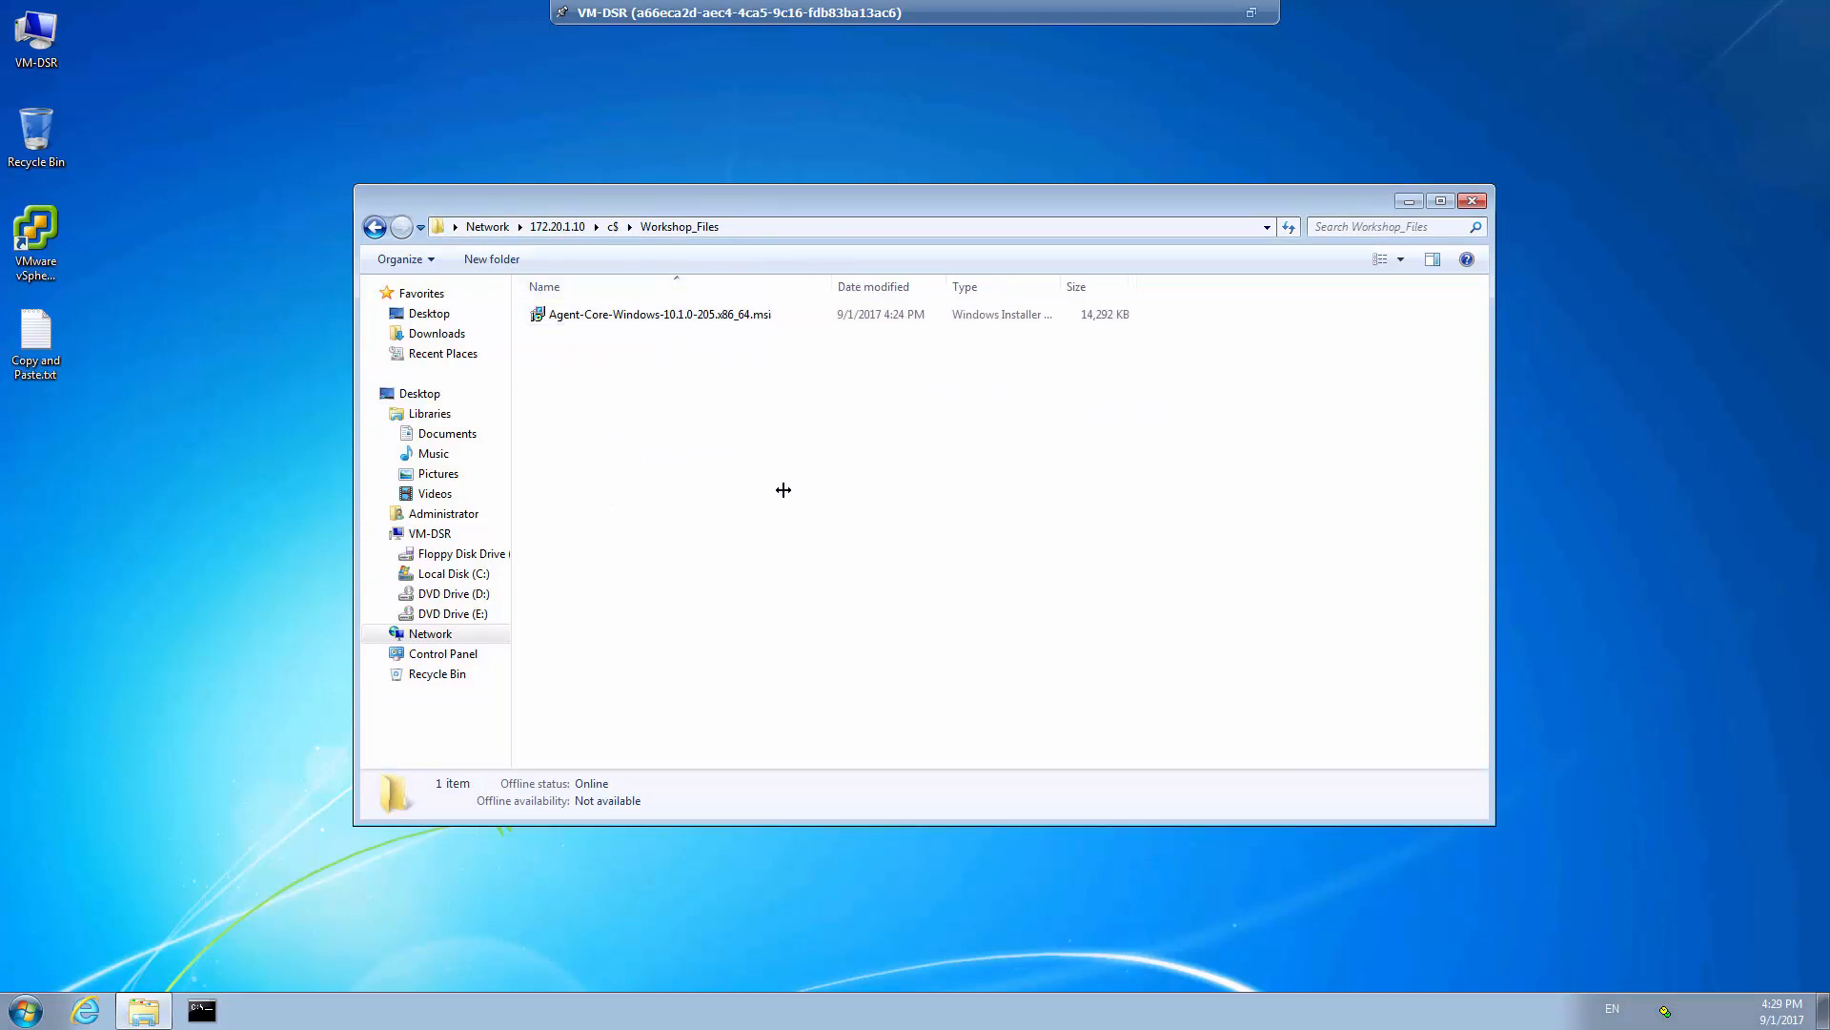
pyautogui.doubleClick(725, 318)
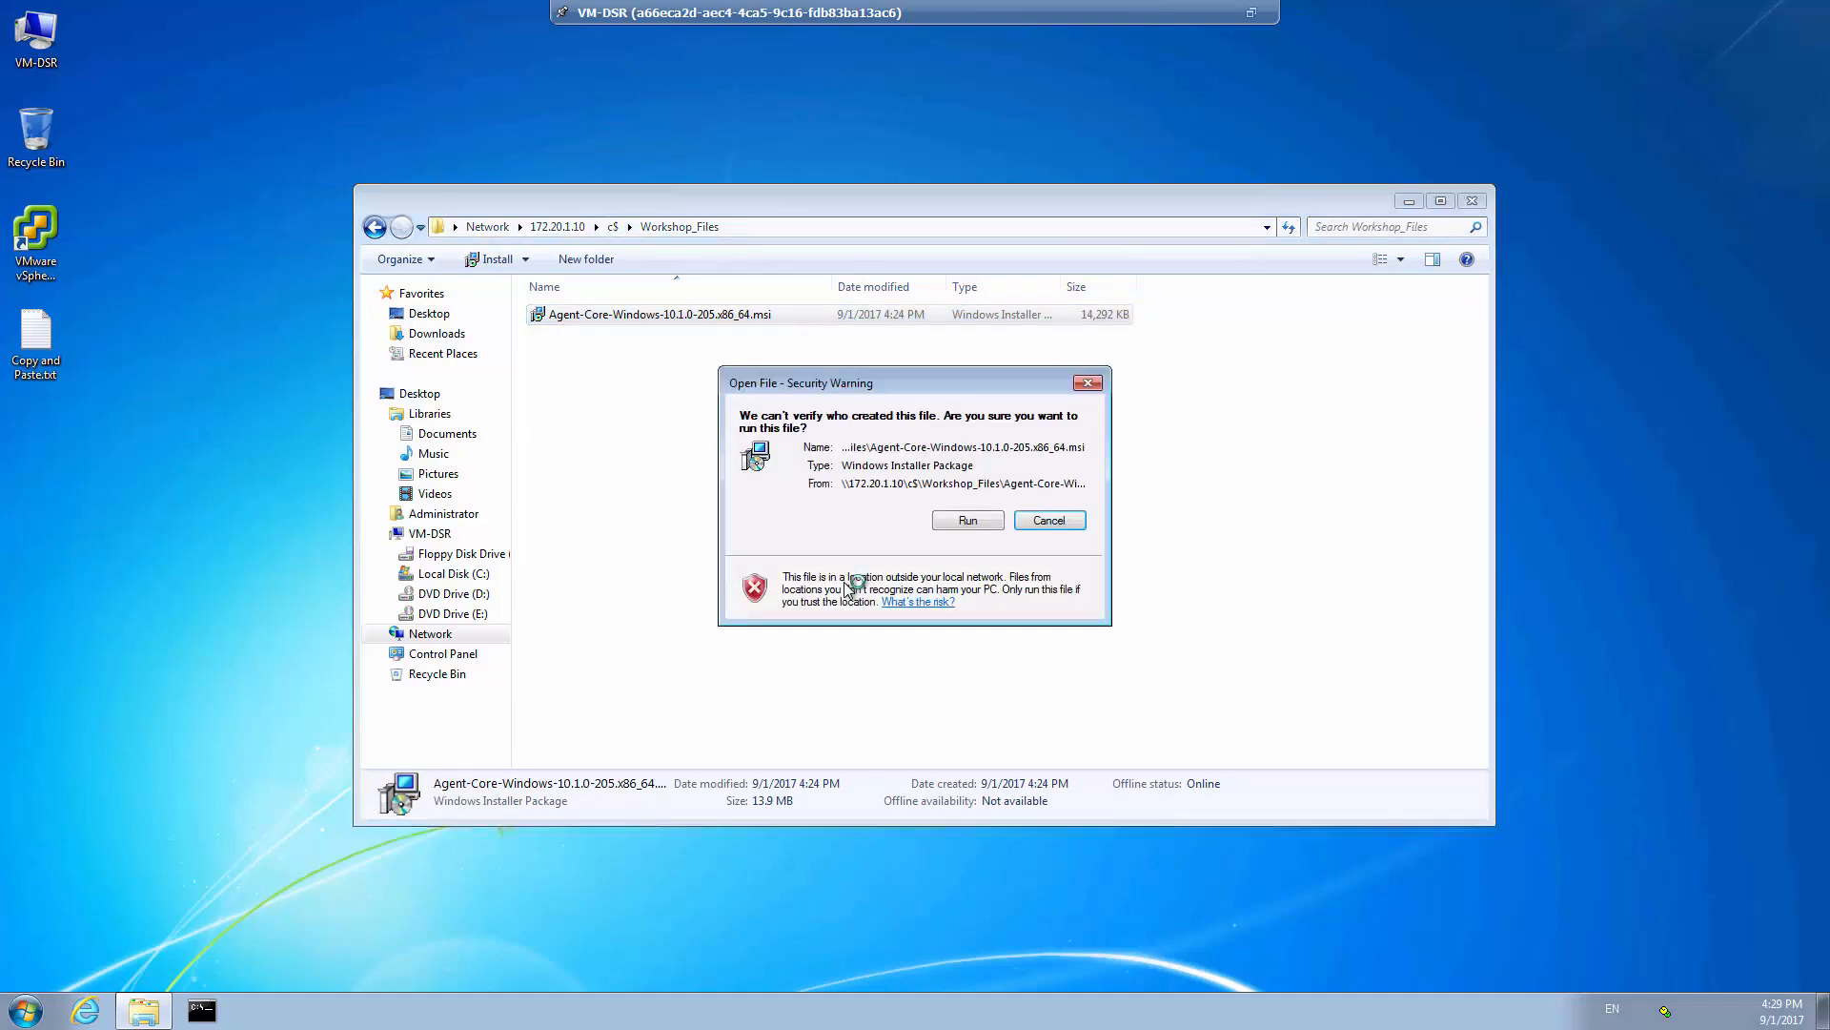
pyautogui.click(967, 522)
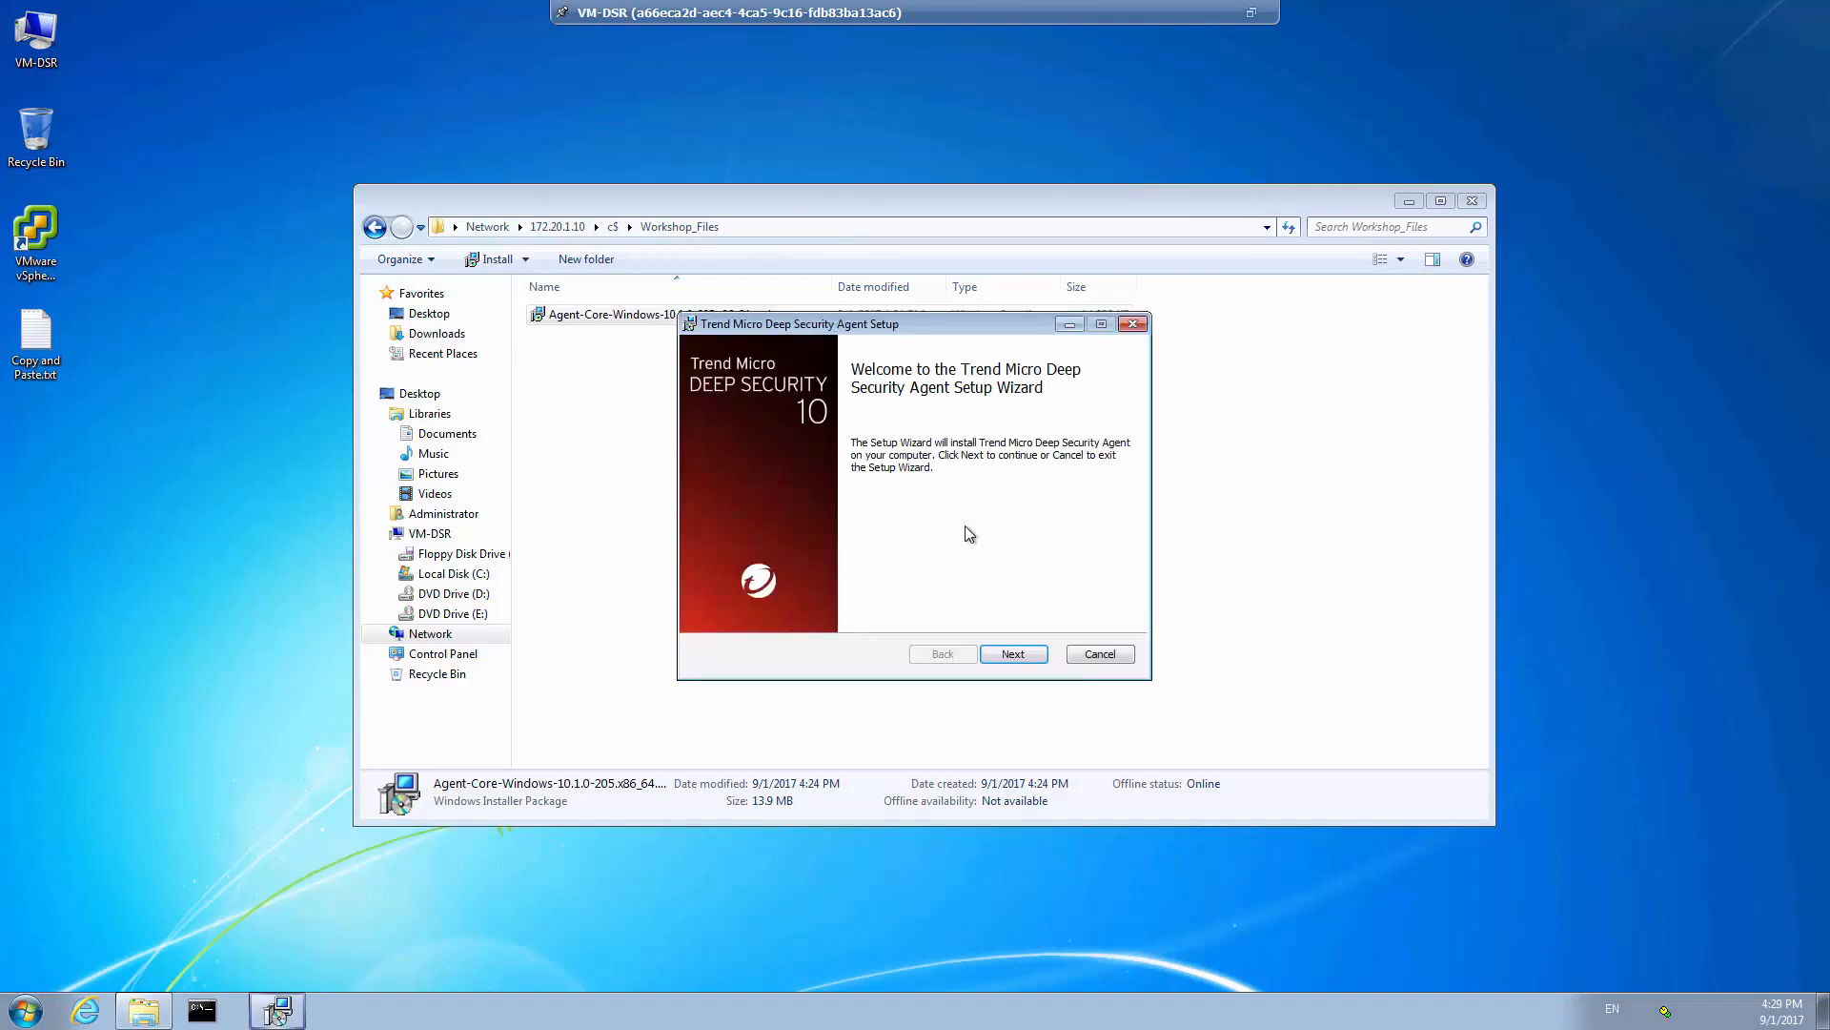
# Install the Deep Security Agent with the license terms accepted and the default destination folder, and finish the setup wizard.
pyautogui.click(1014, 654)
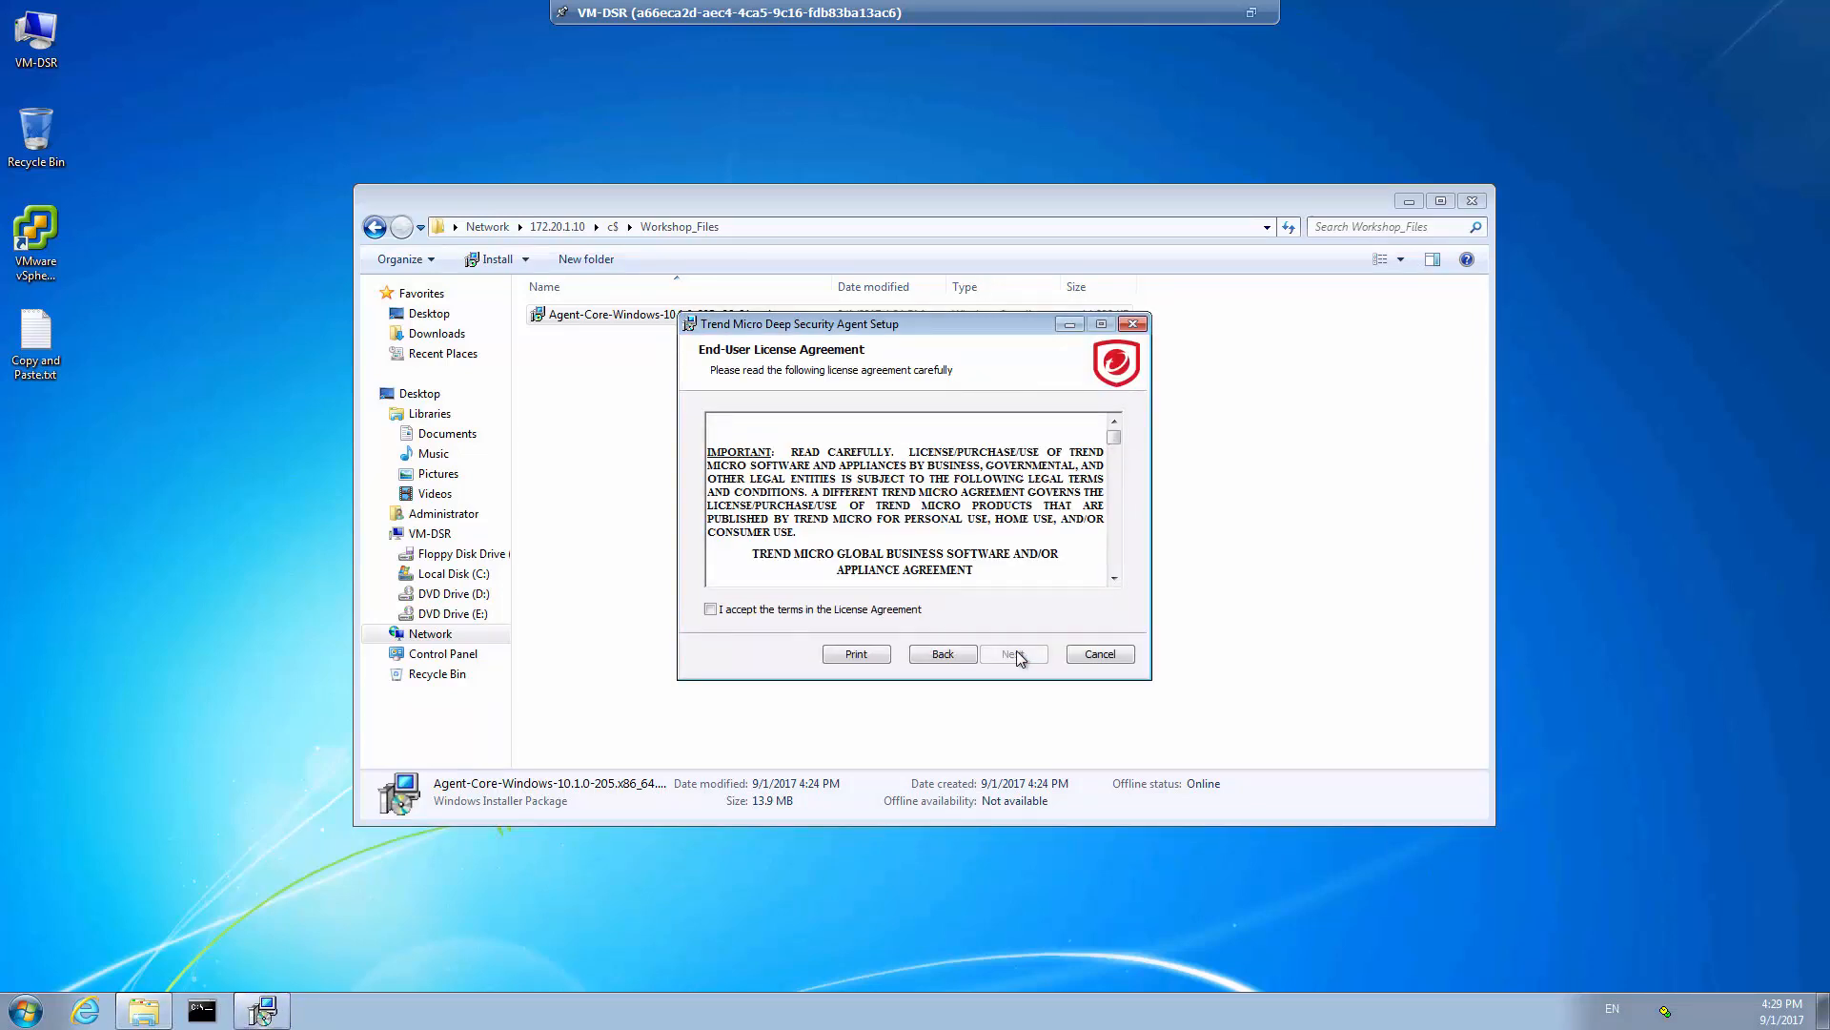
pyautogui.click(711, 610)
pyautogui.click(1028, 654)
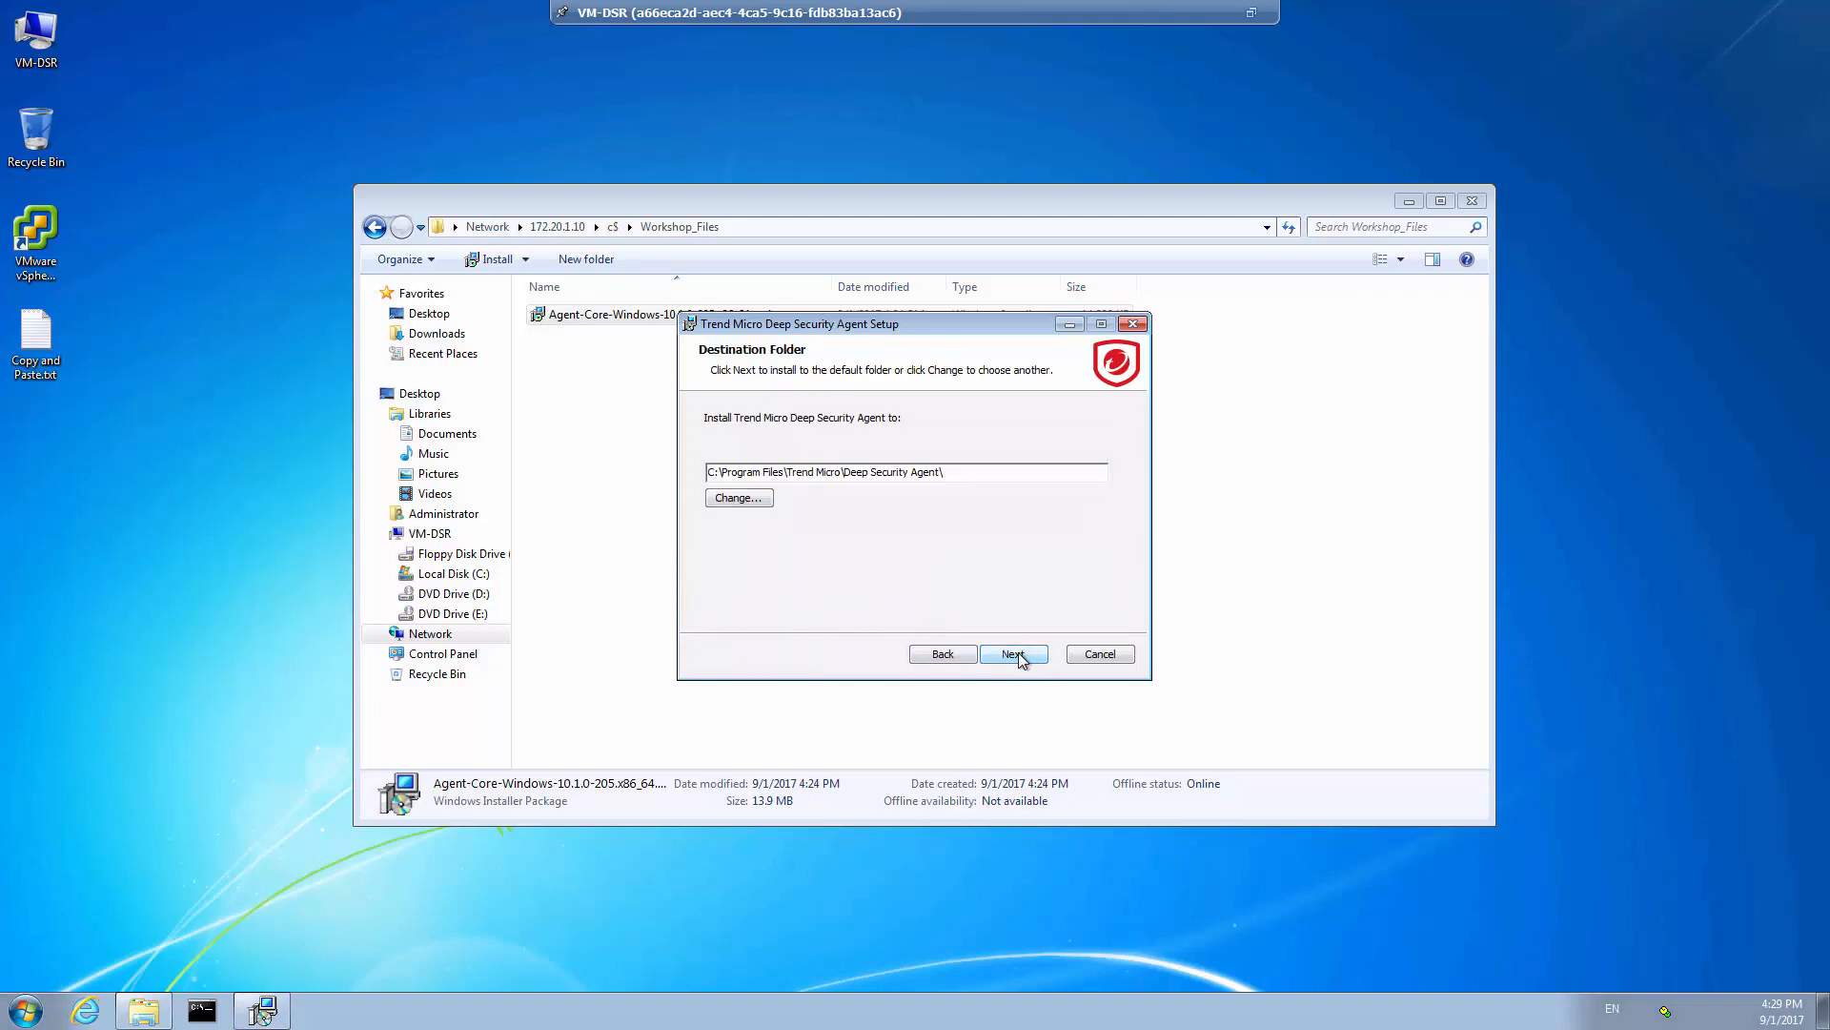
pyautogui.click(1015, 654)
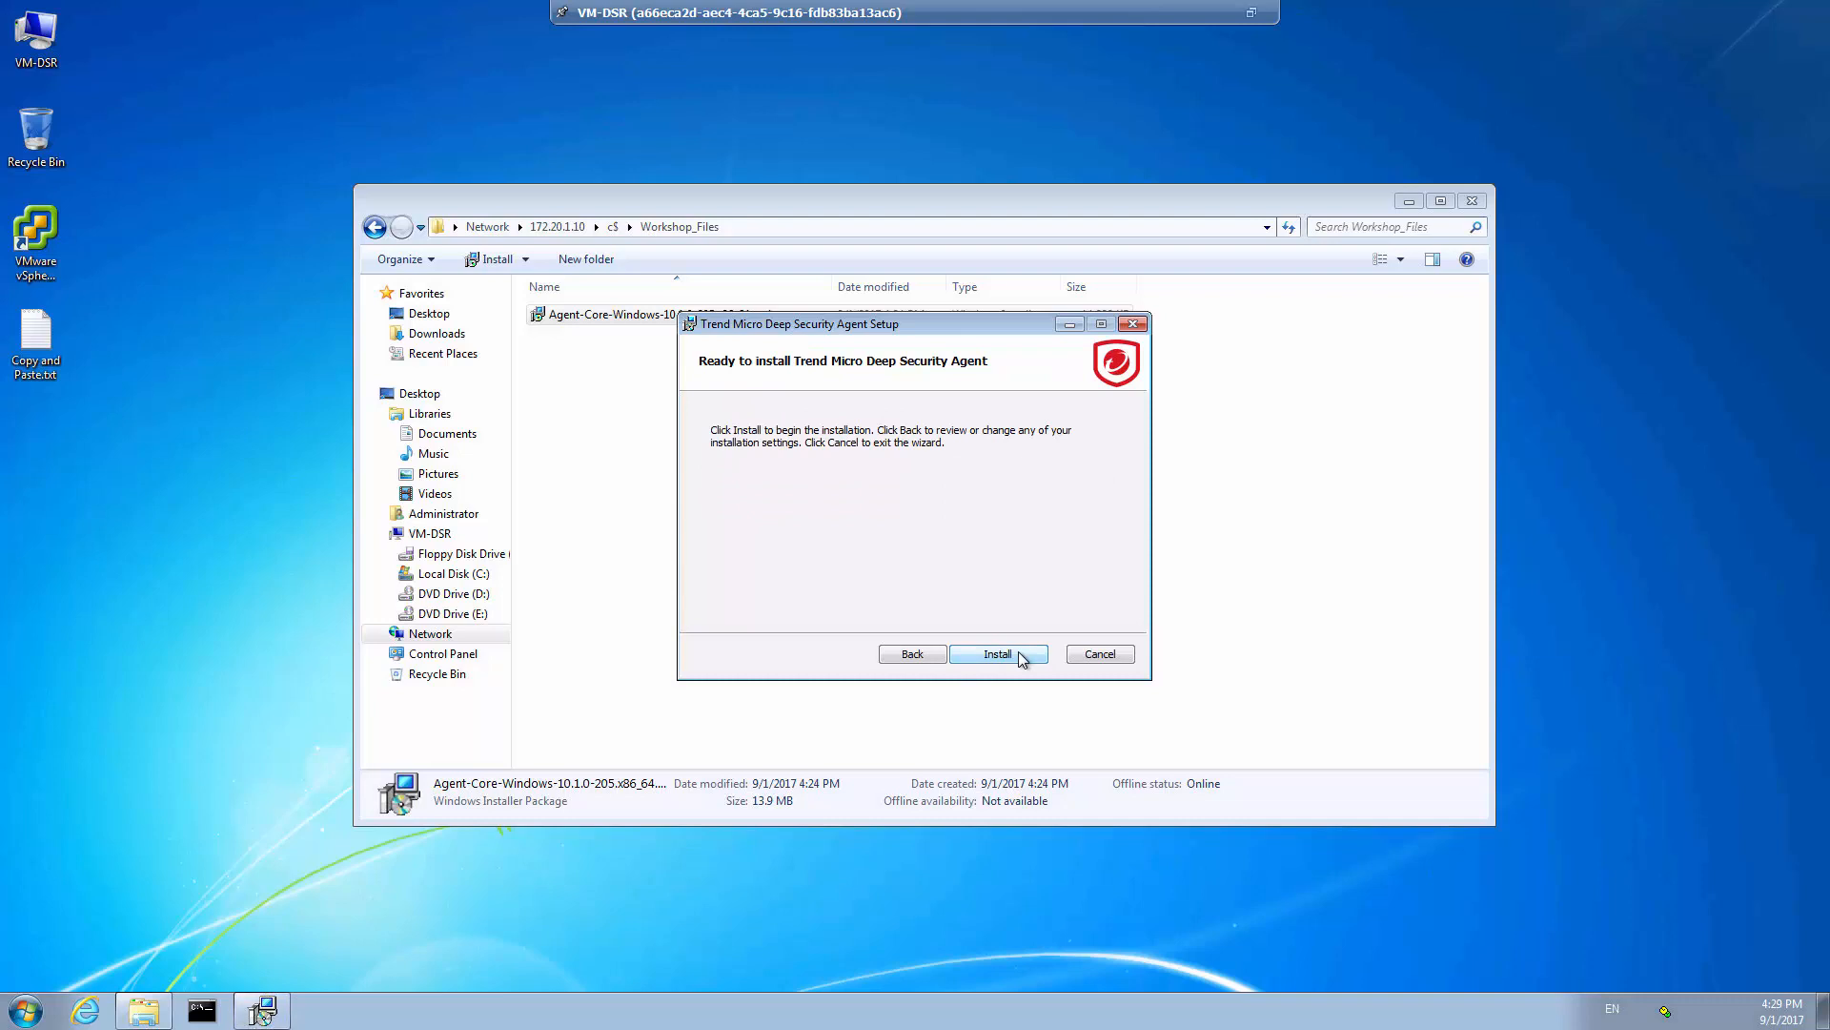
pyautogui.click(1018, 654)
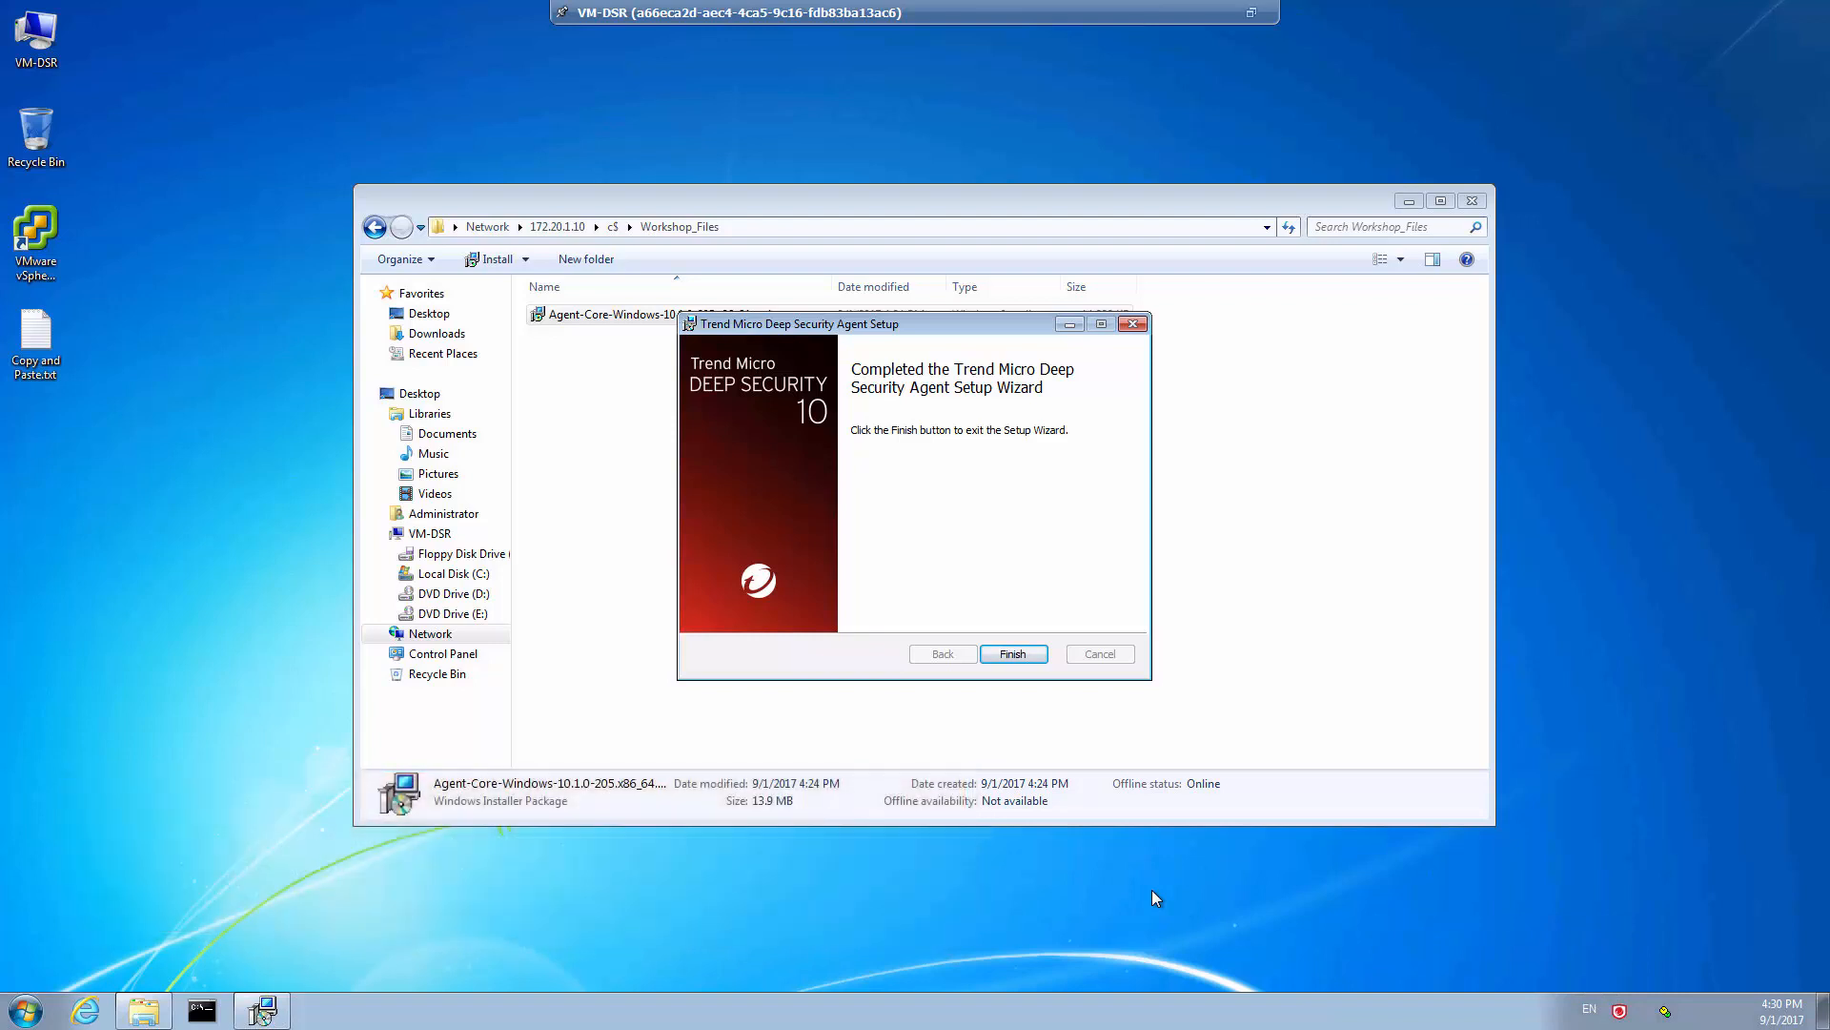
pyautogui.click(1036, 658)
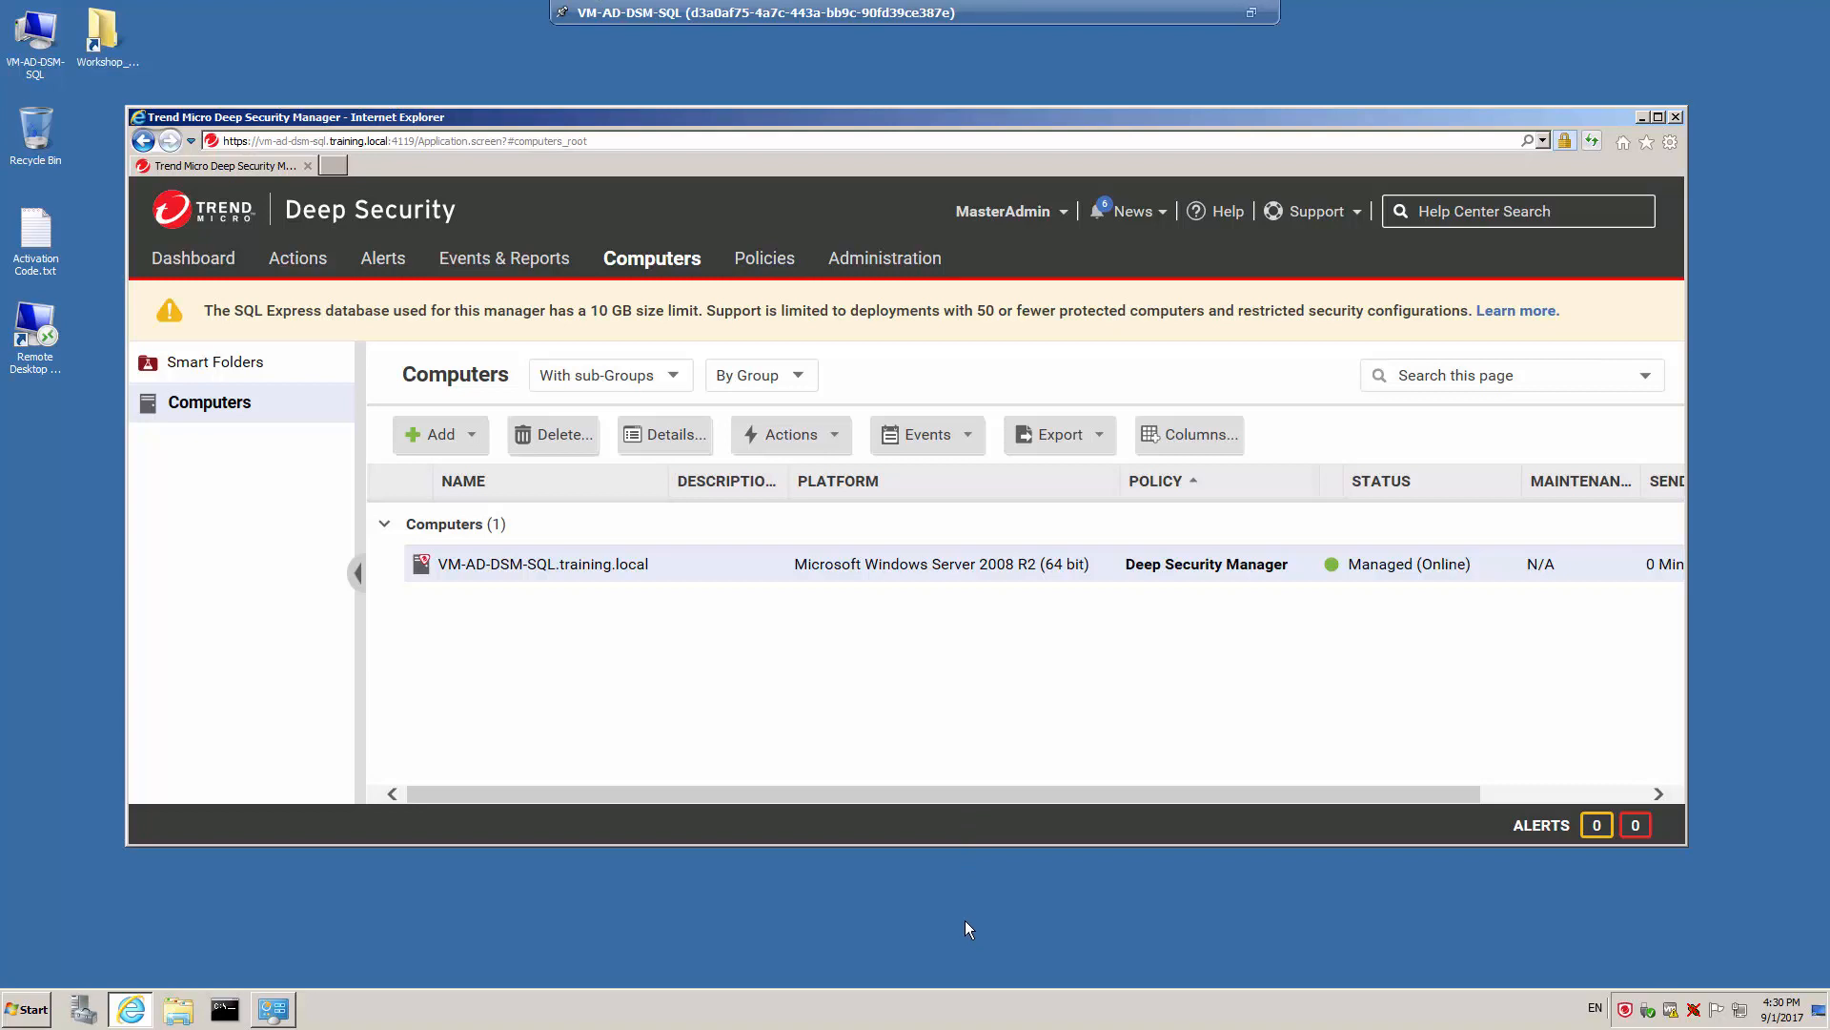
# Start adding a computer with the hostname VM-DSR.training.local, policy None and the Default Relay Group for security updates.
pyautogui.click(473, 438)
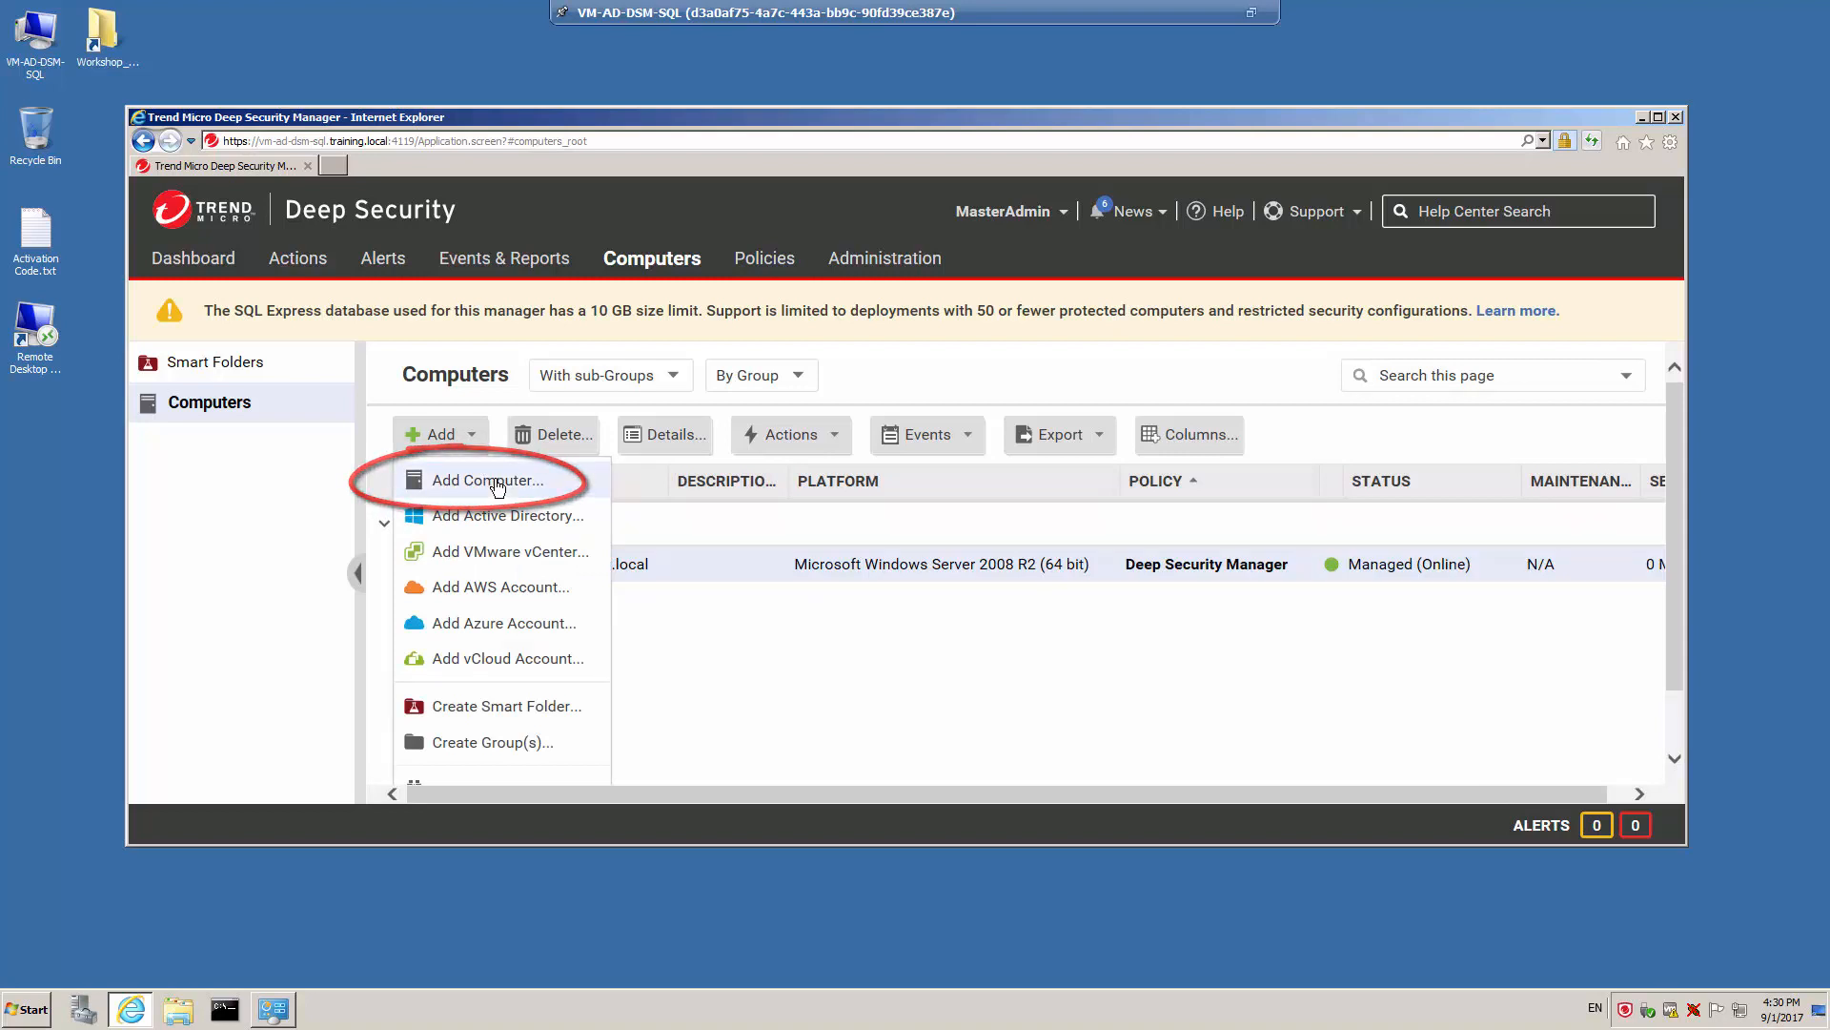
pyautogui.click(488, 481)
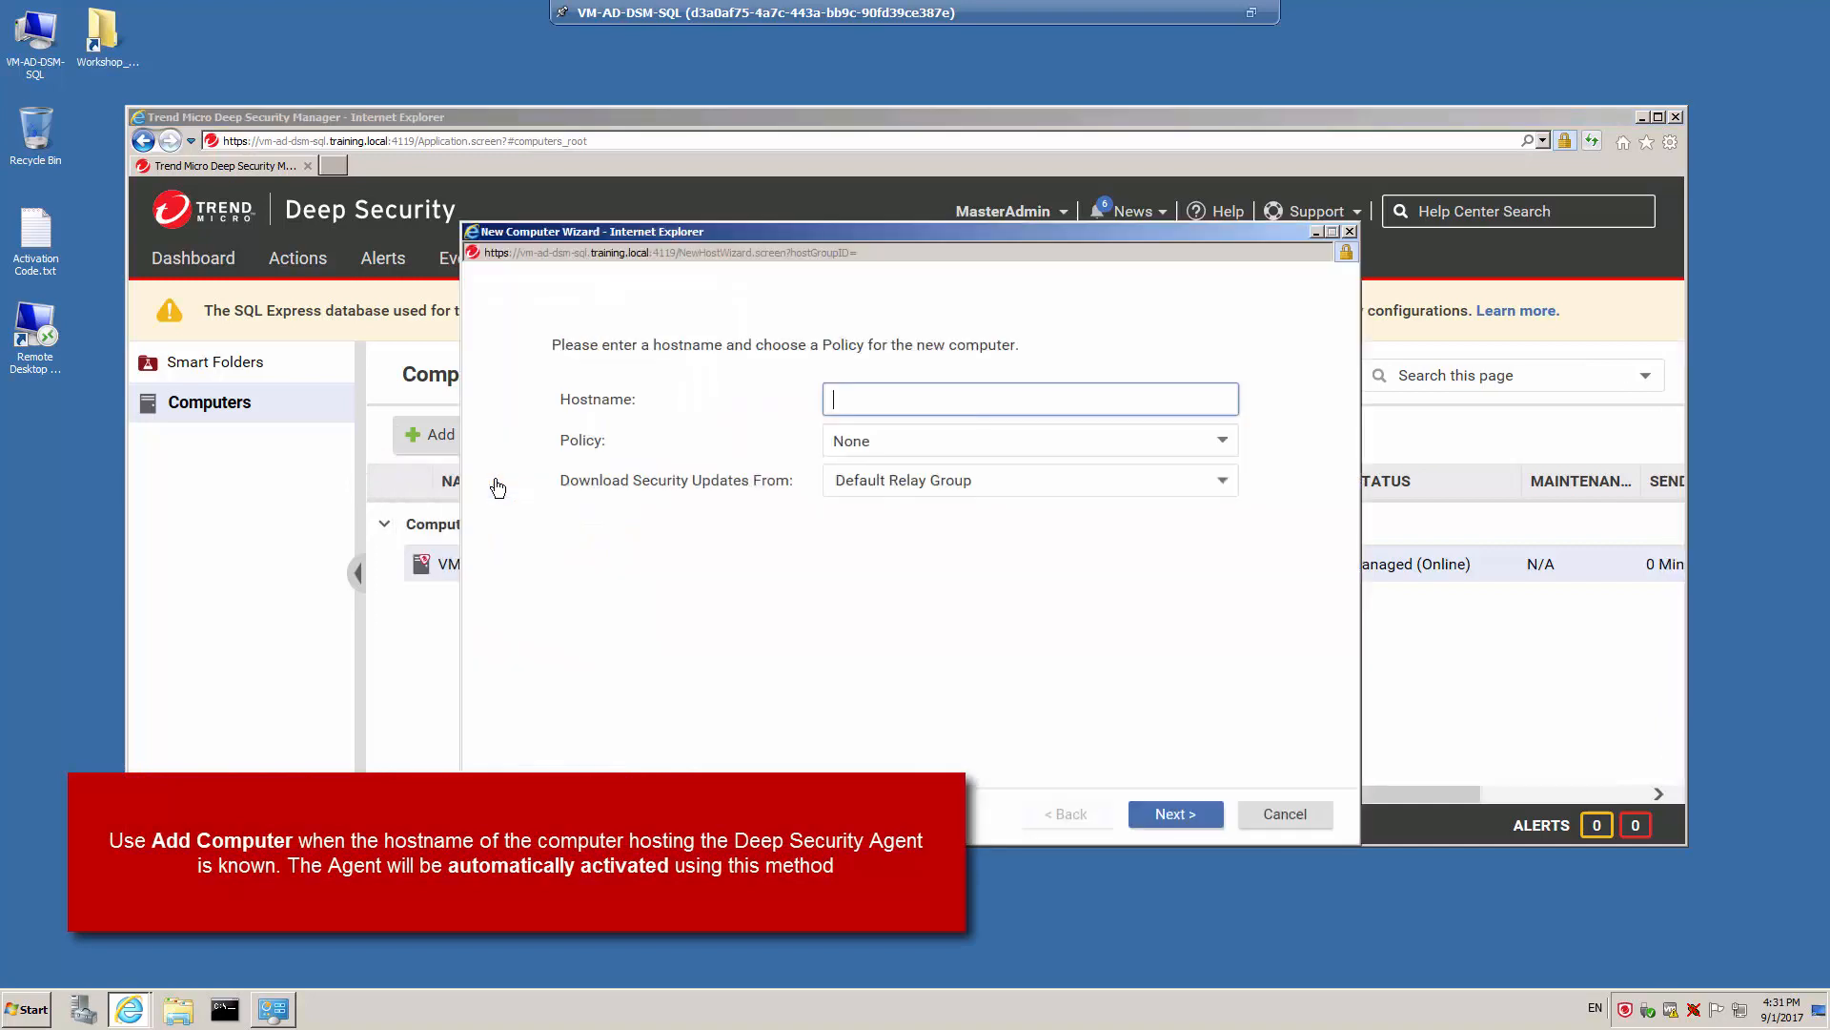
pyautogui.write('VM-DSR.training.local')
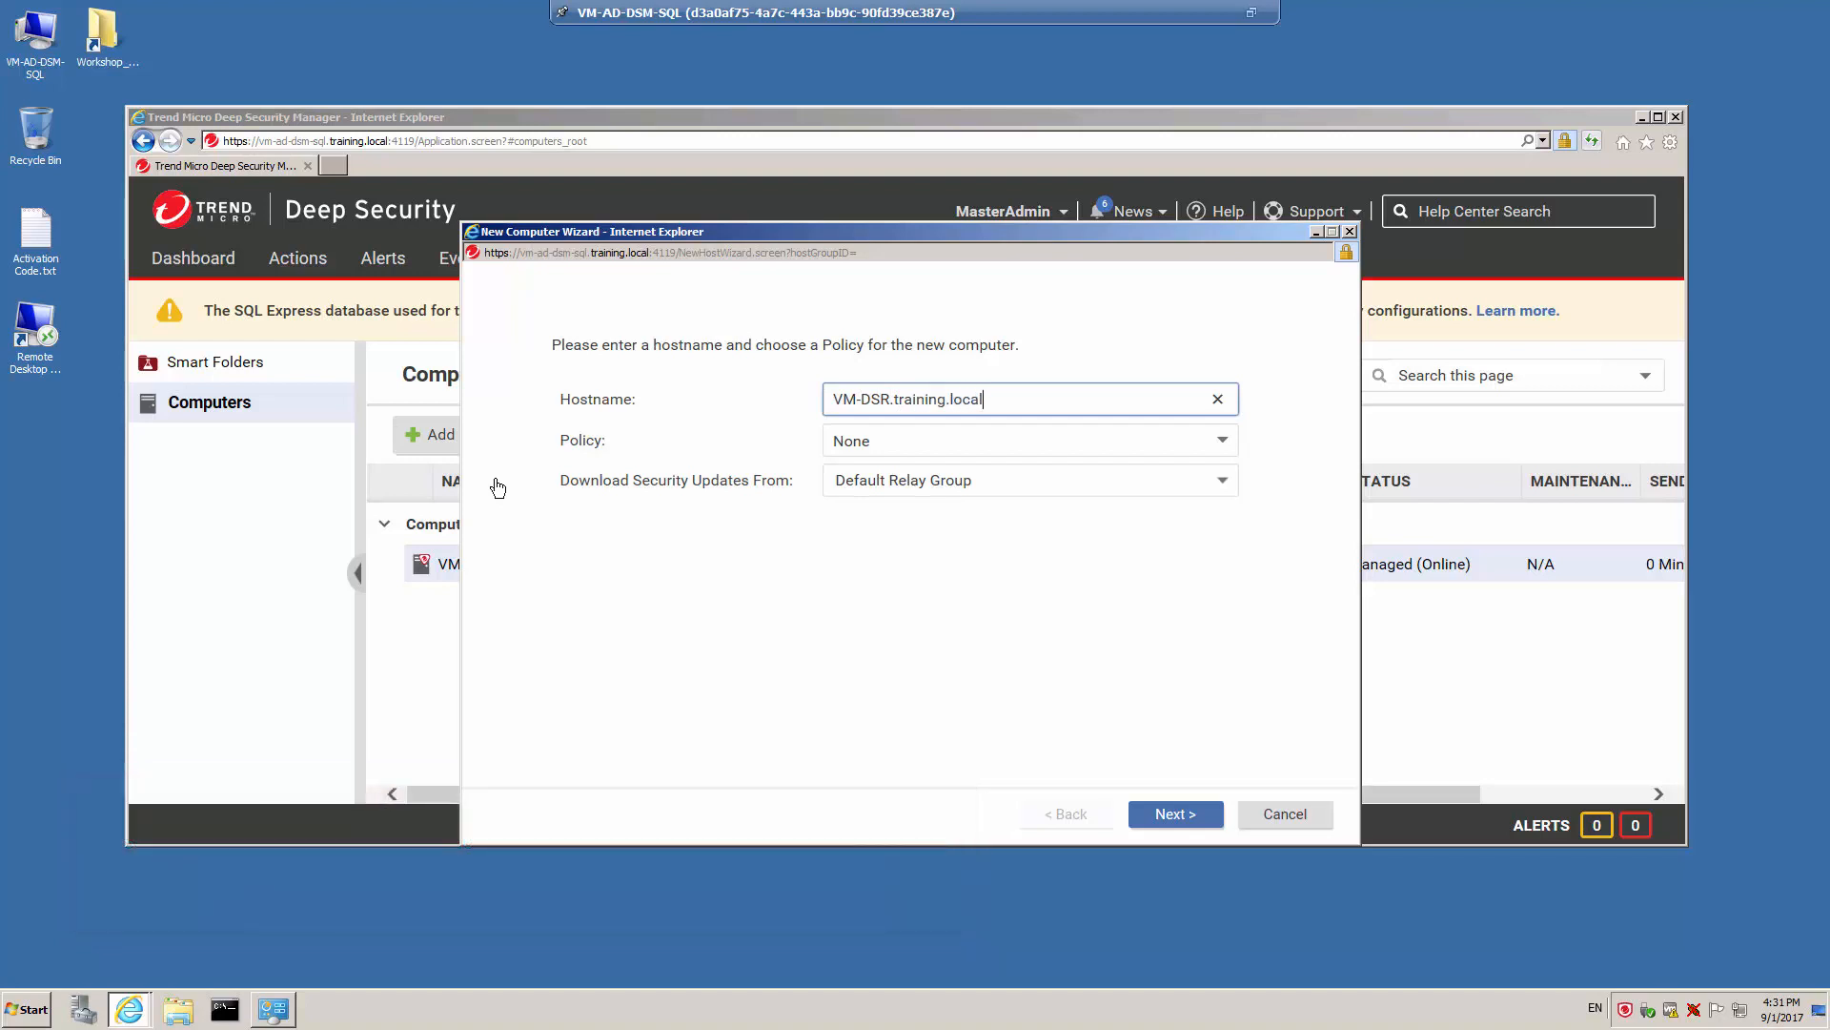
pyautogui.click(1223, 443)
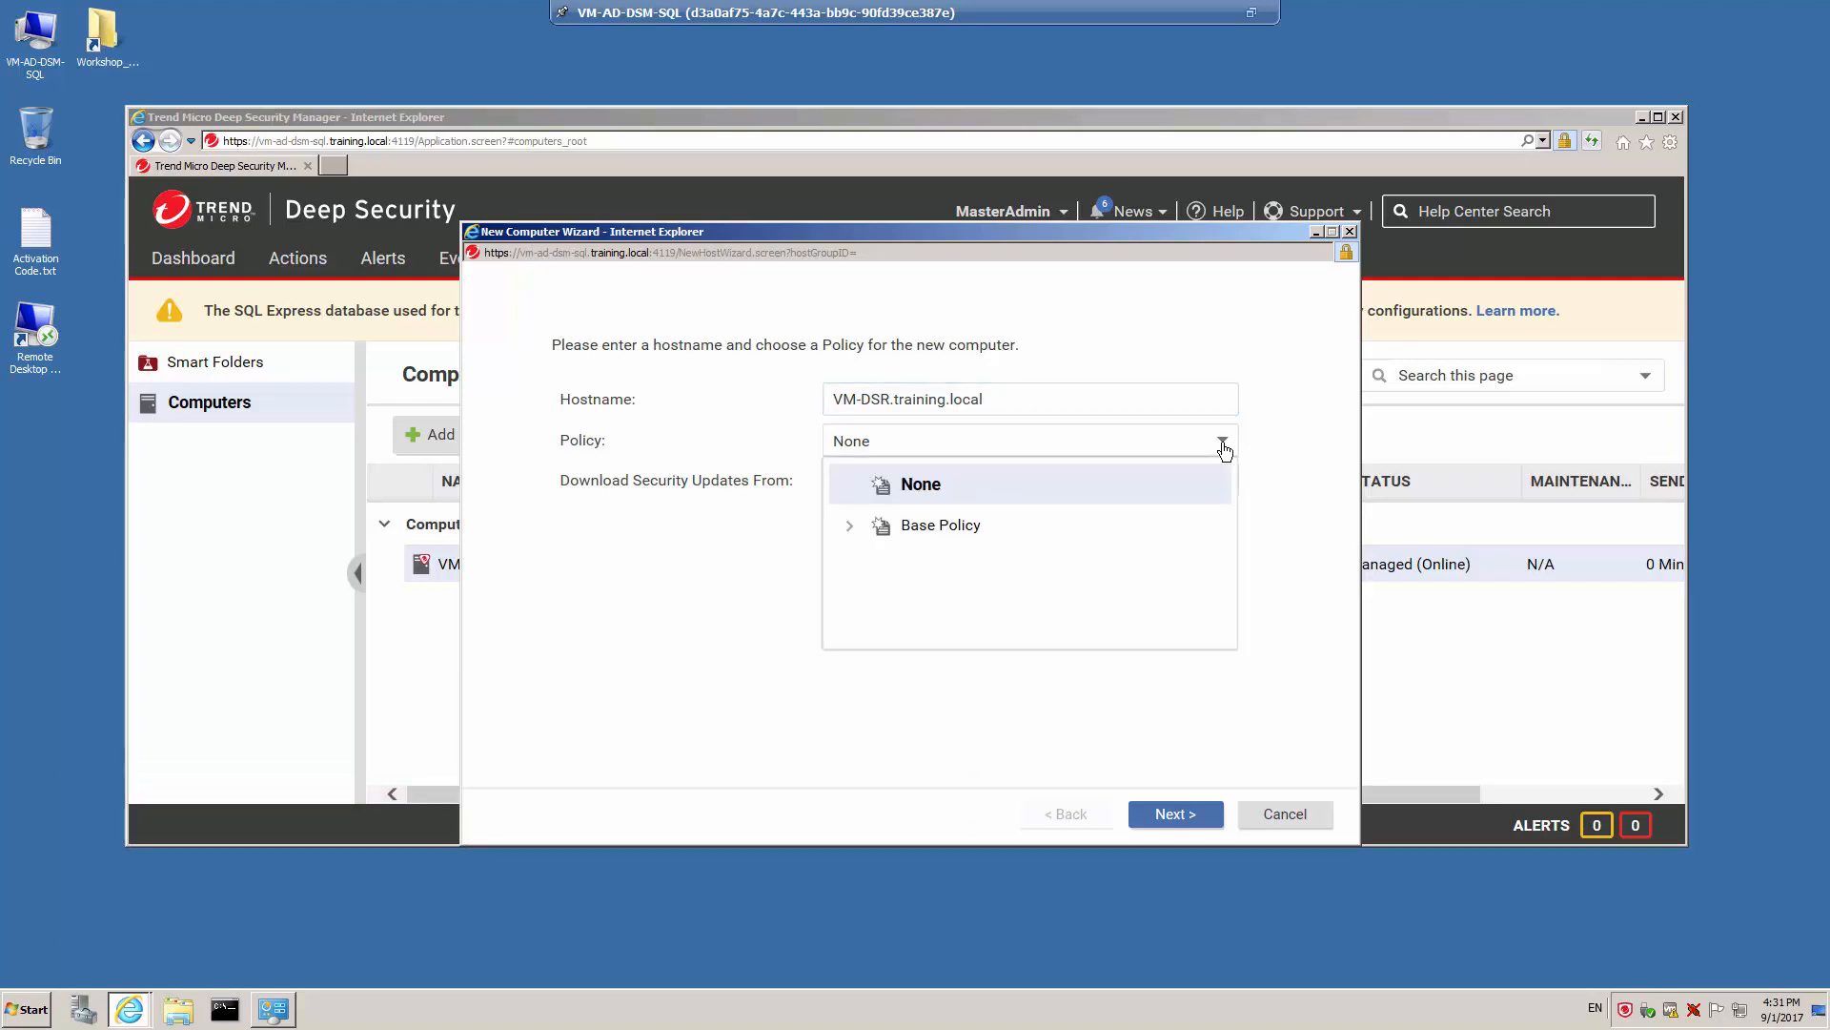
pyautogui.click(1223, 444)
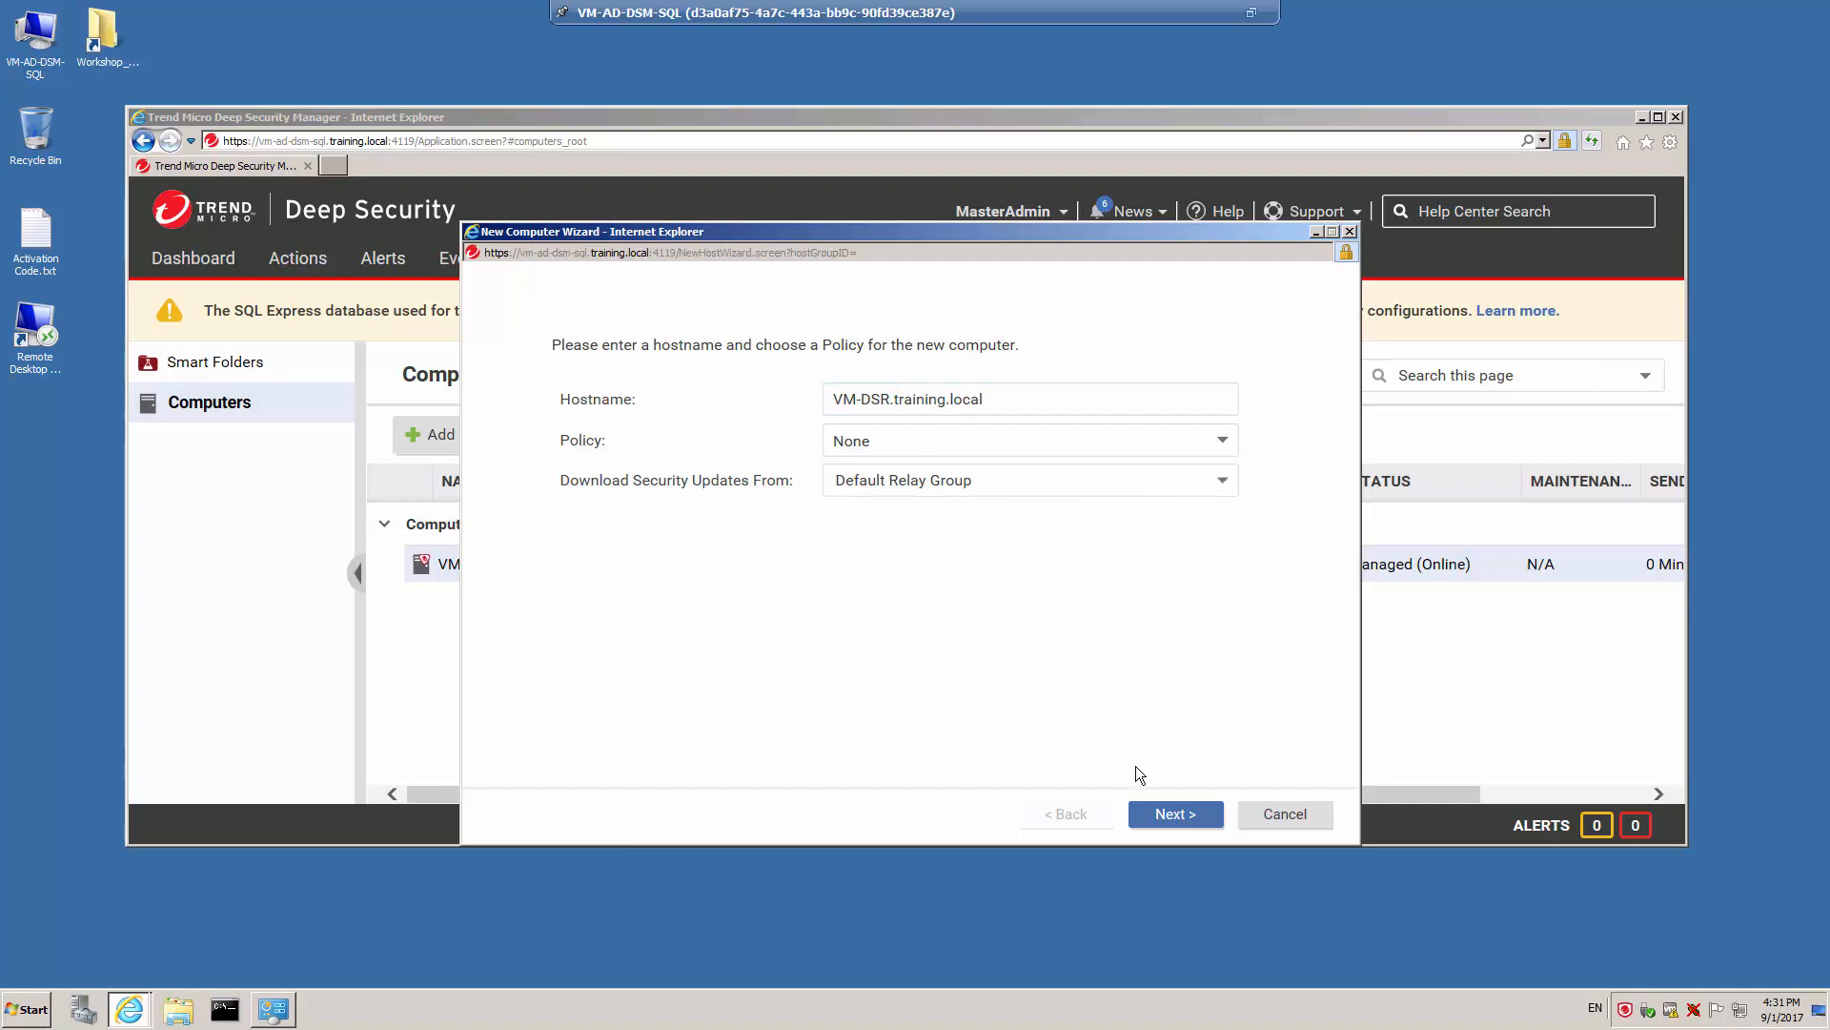
pyautogui.click(1176, 817)
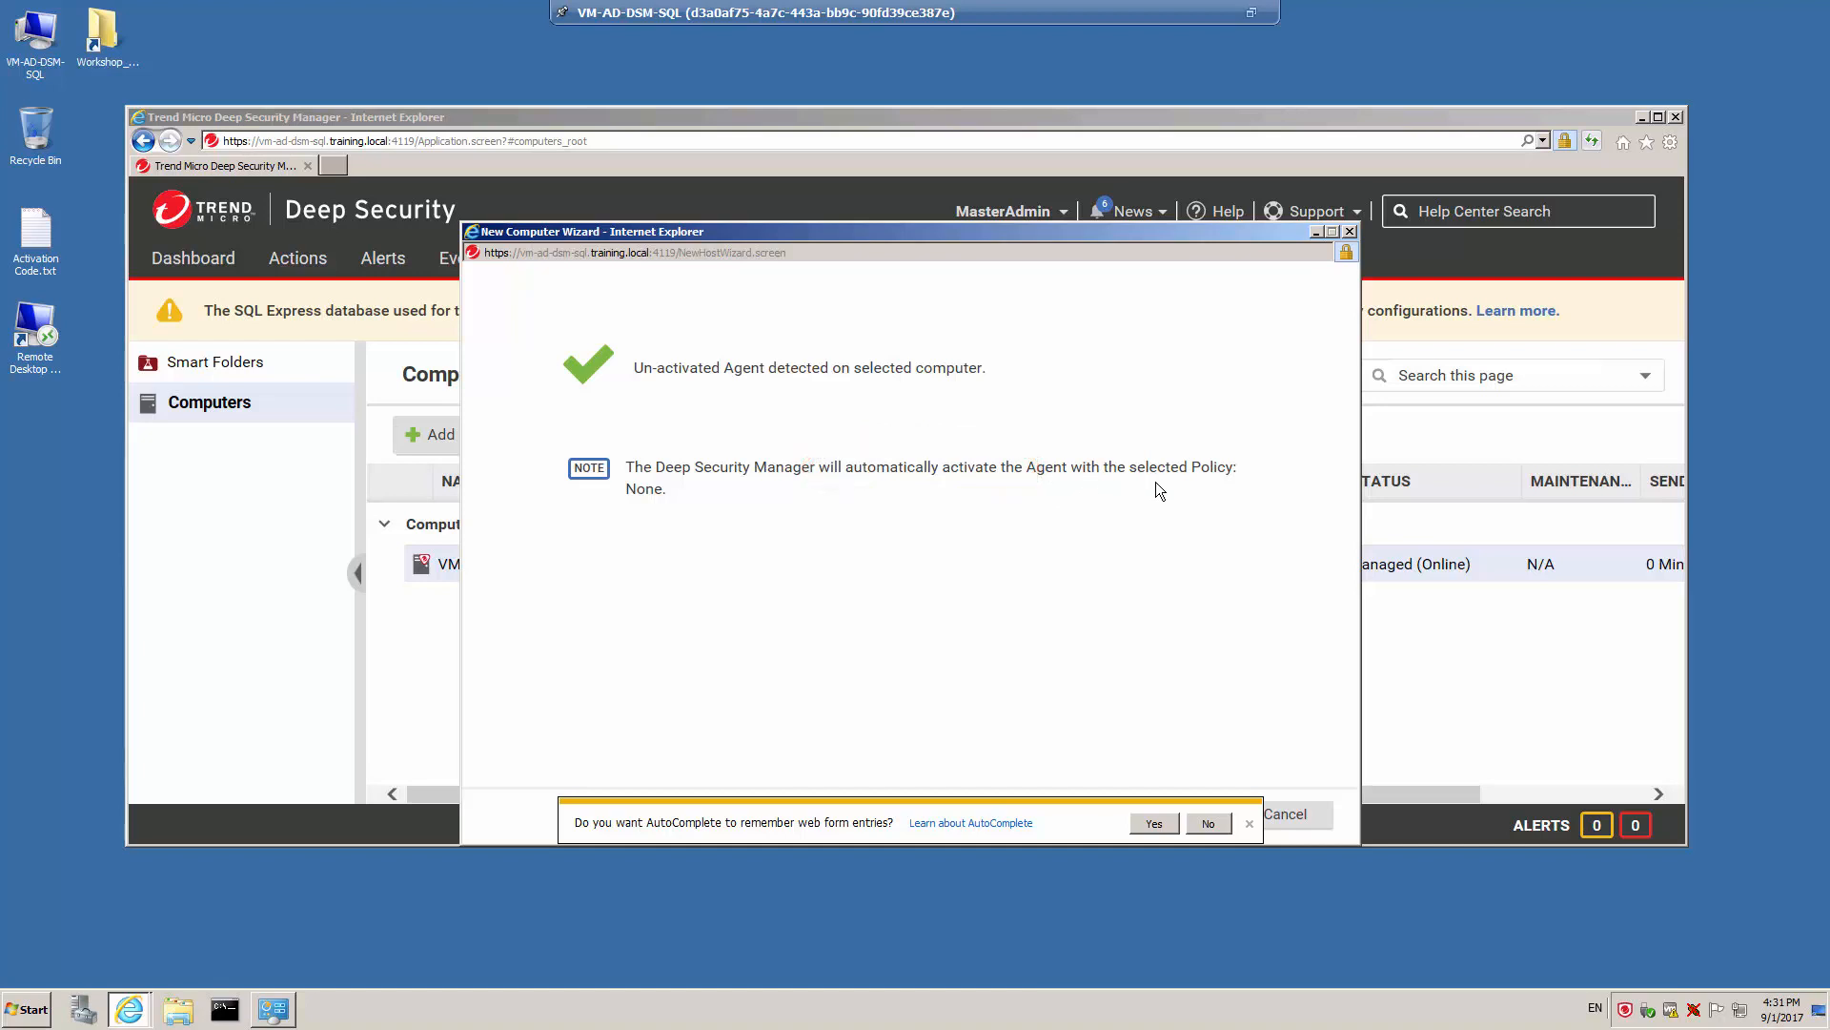
# Finish the New Computer Wizard without answering the AutoComplete prompt, and check the agent status in the new computer's details before closing them.
pyautogui.click(1249, 824)
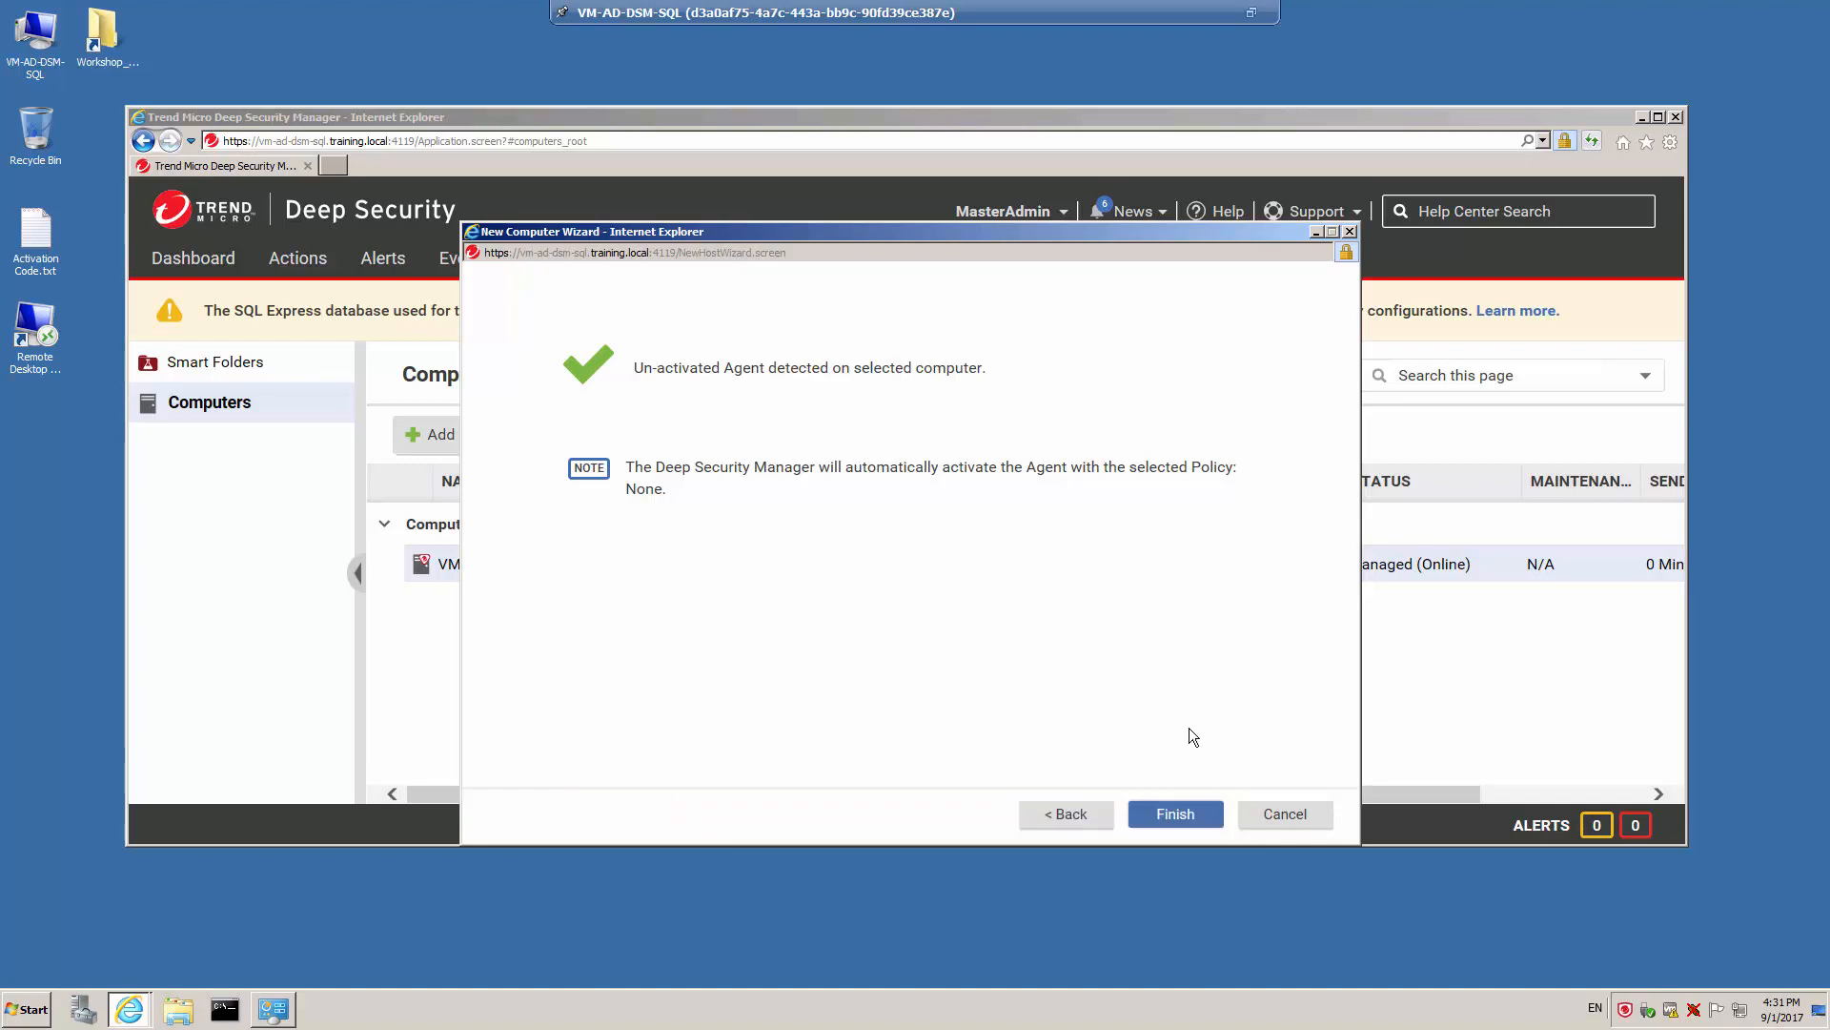
pyautogui.click(1176, 814)
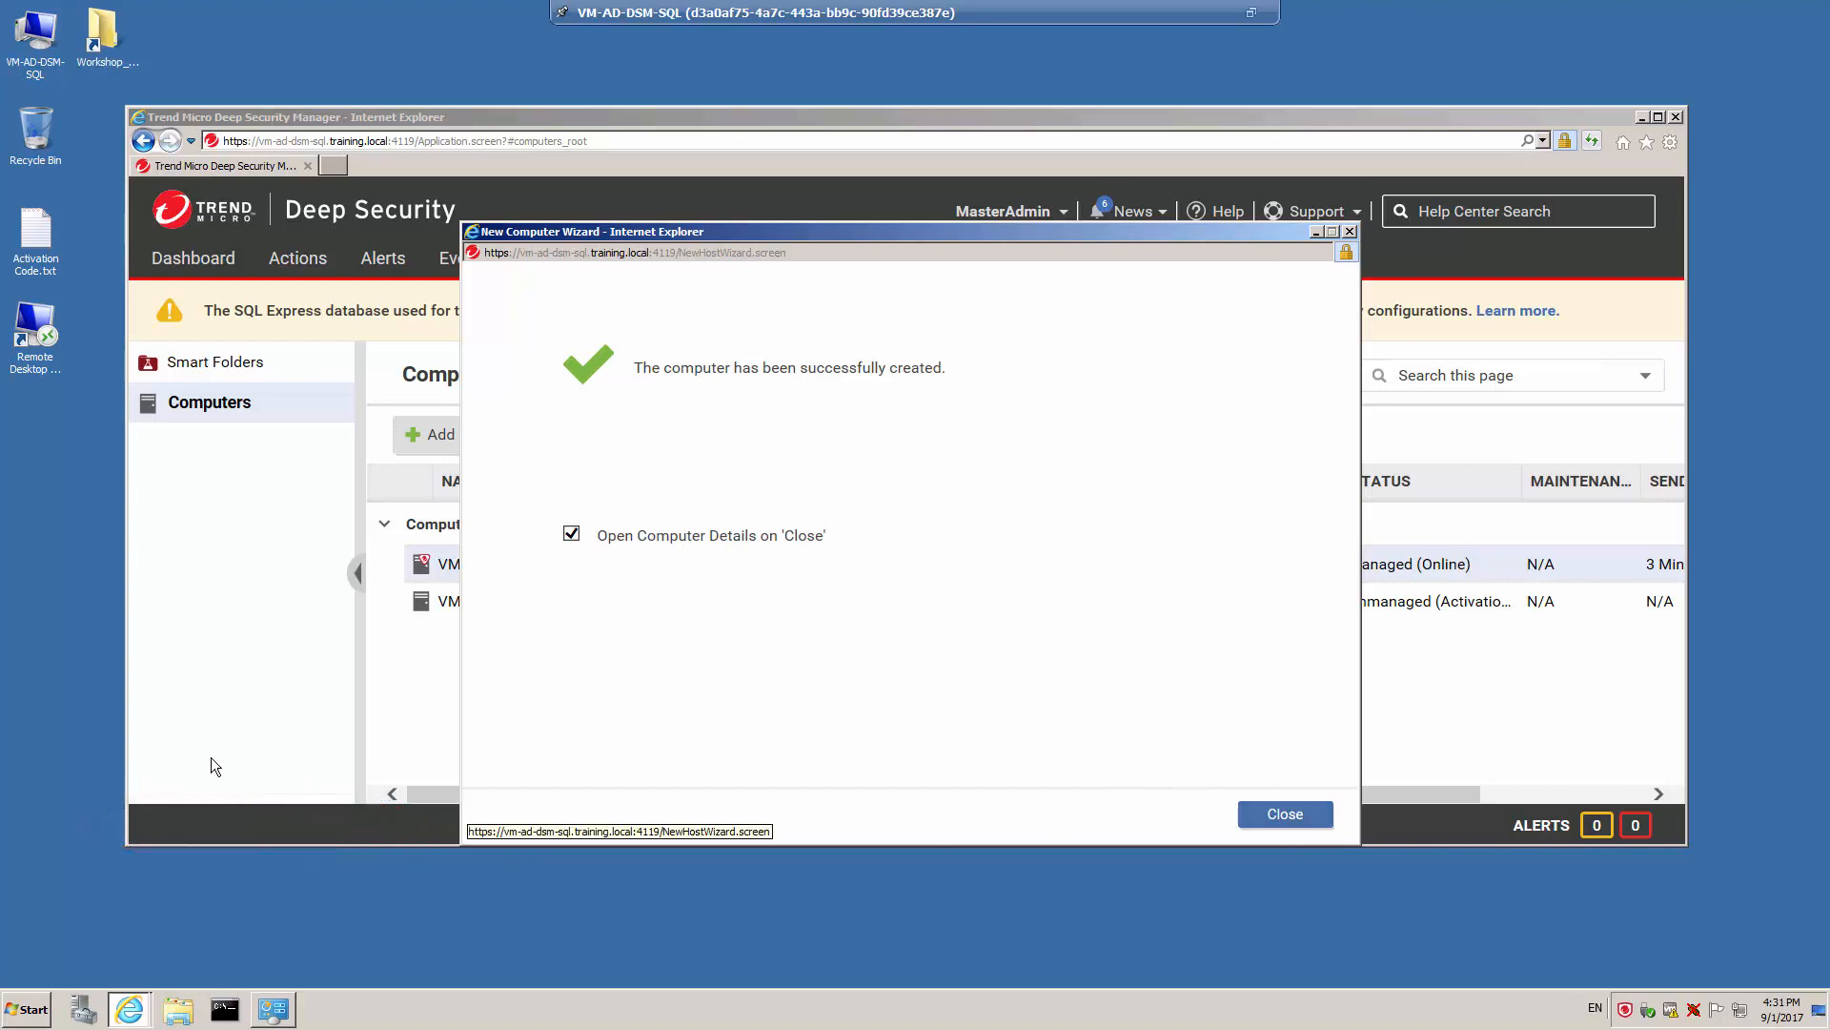
pyautogui.click(1285, 814)
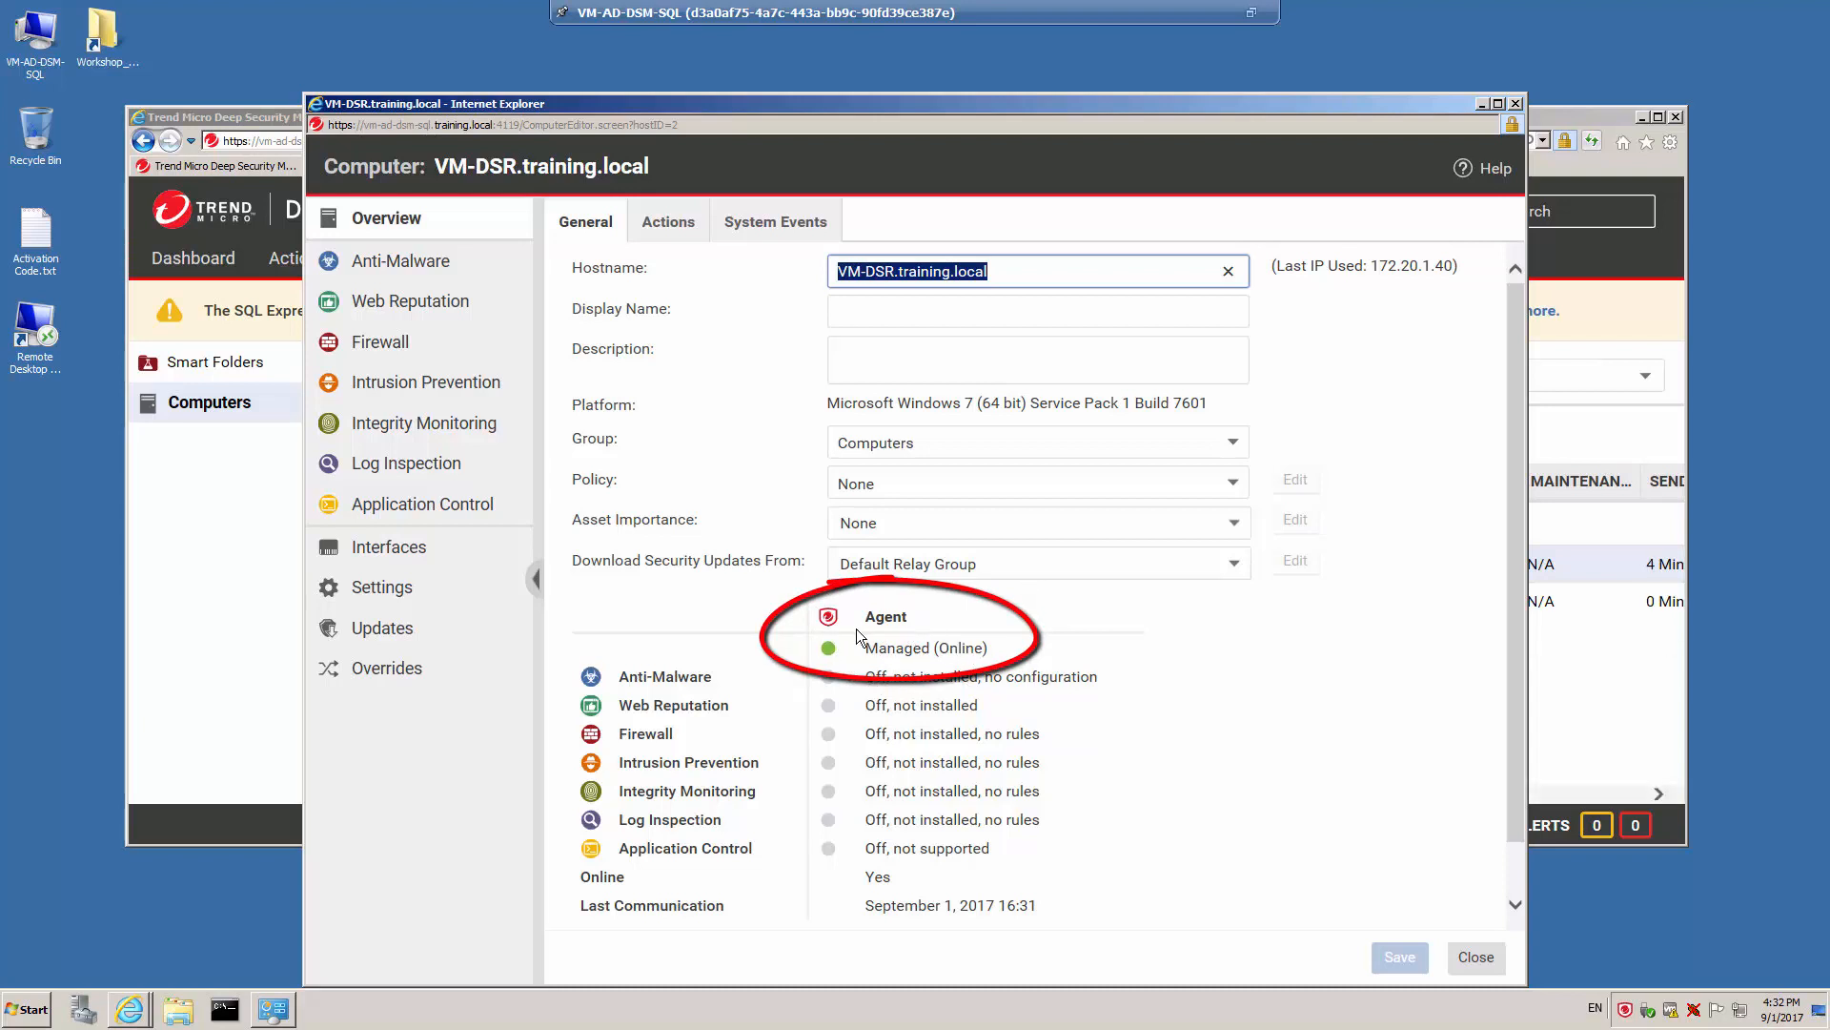
pyautogui.click(1477, 957)
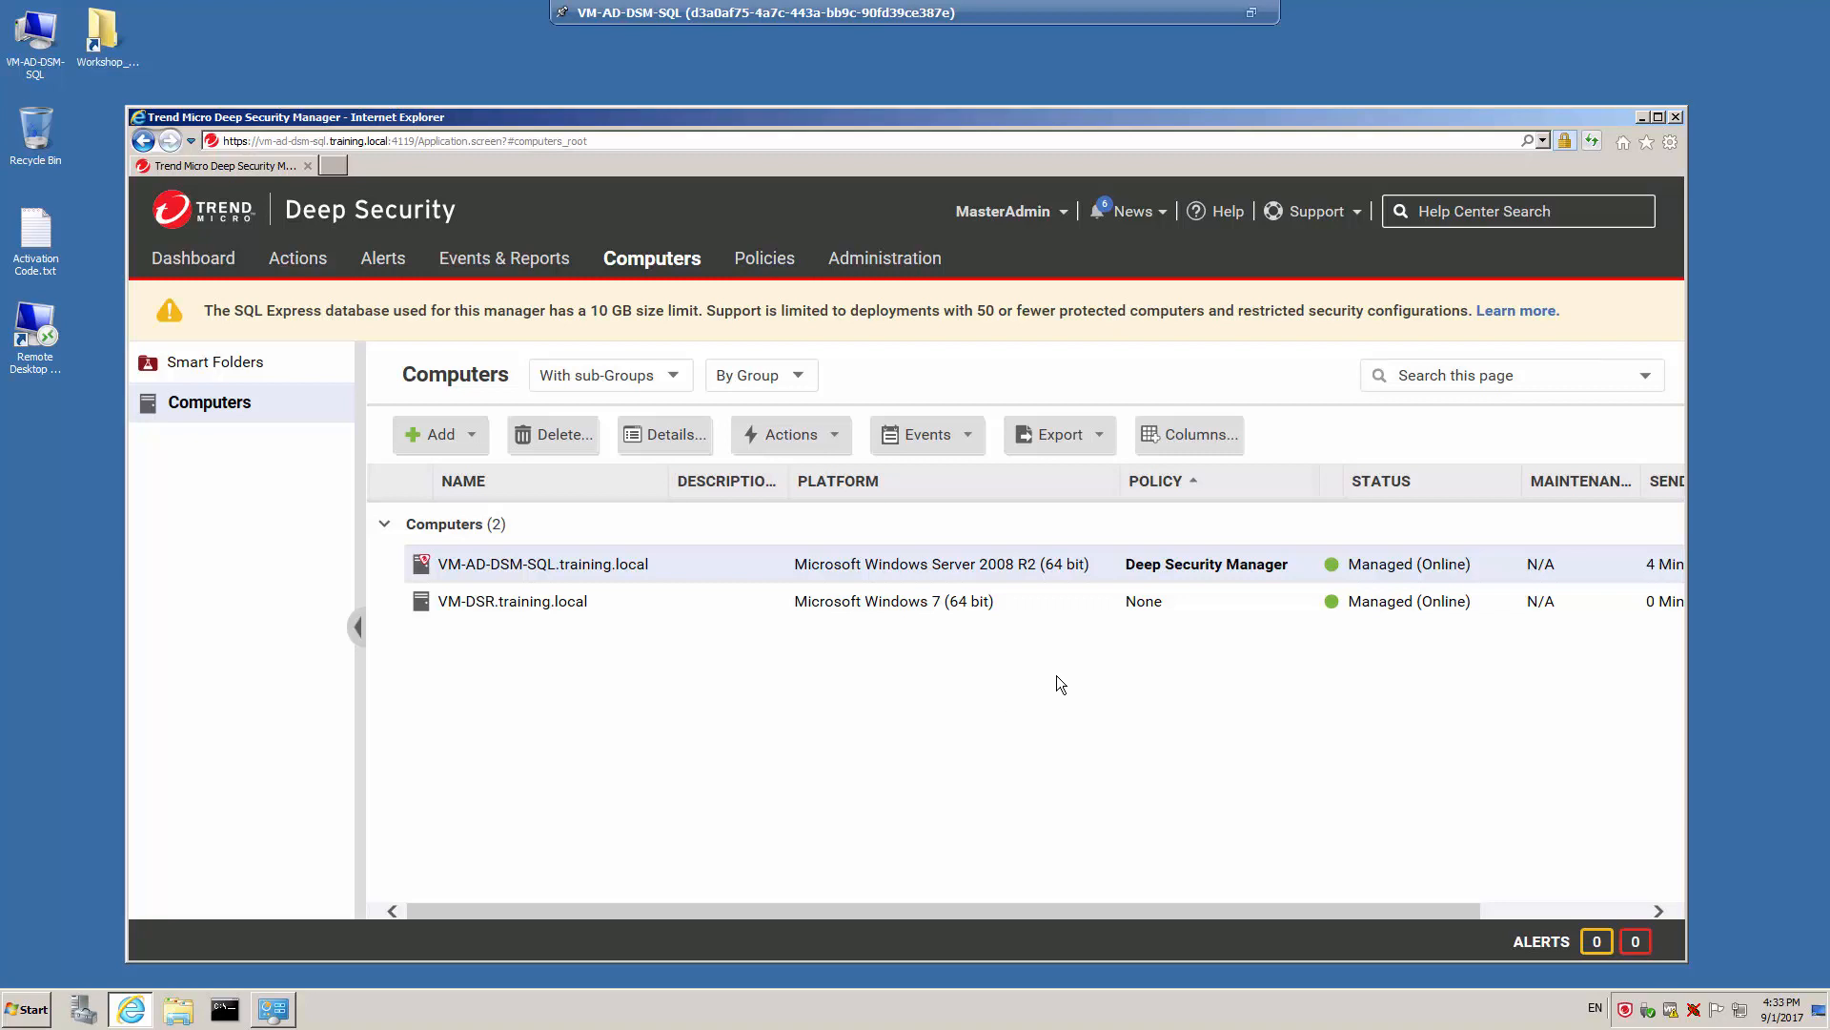
# Check the Deployment Scripts generator for agent activation requirements and close it.
pyautogui.click(1356, 215)
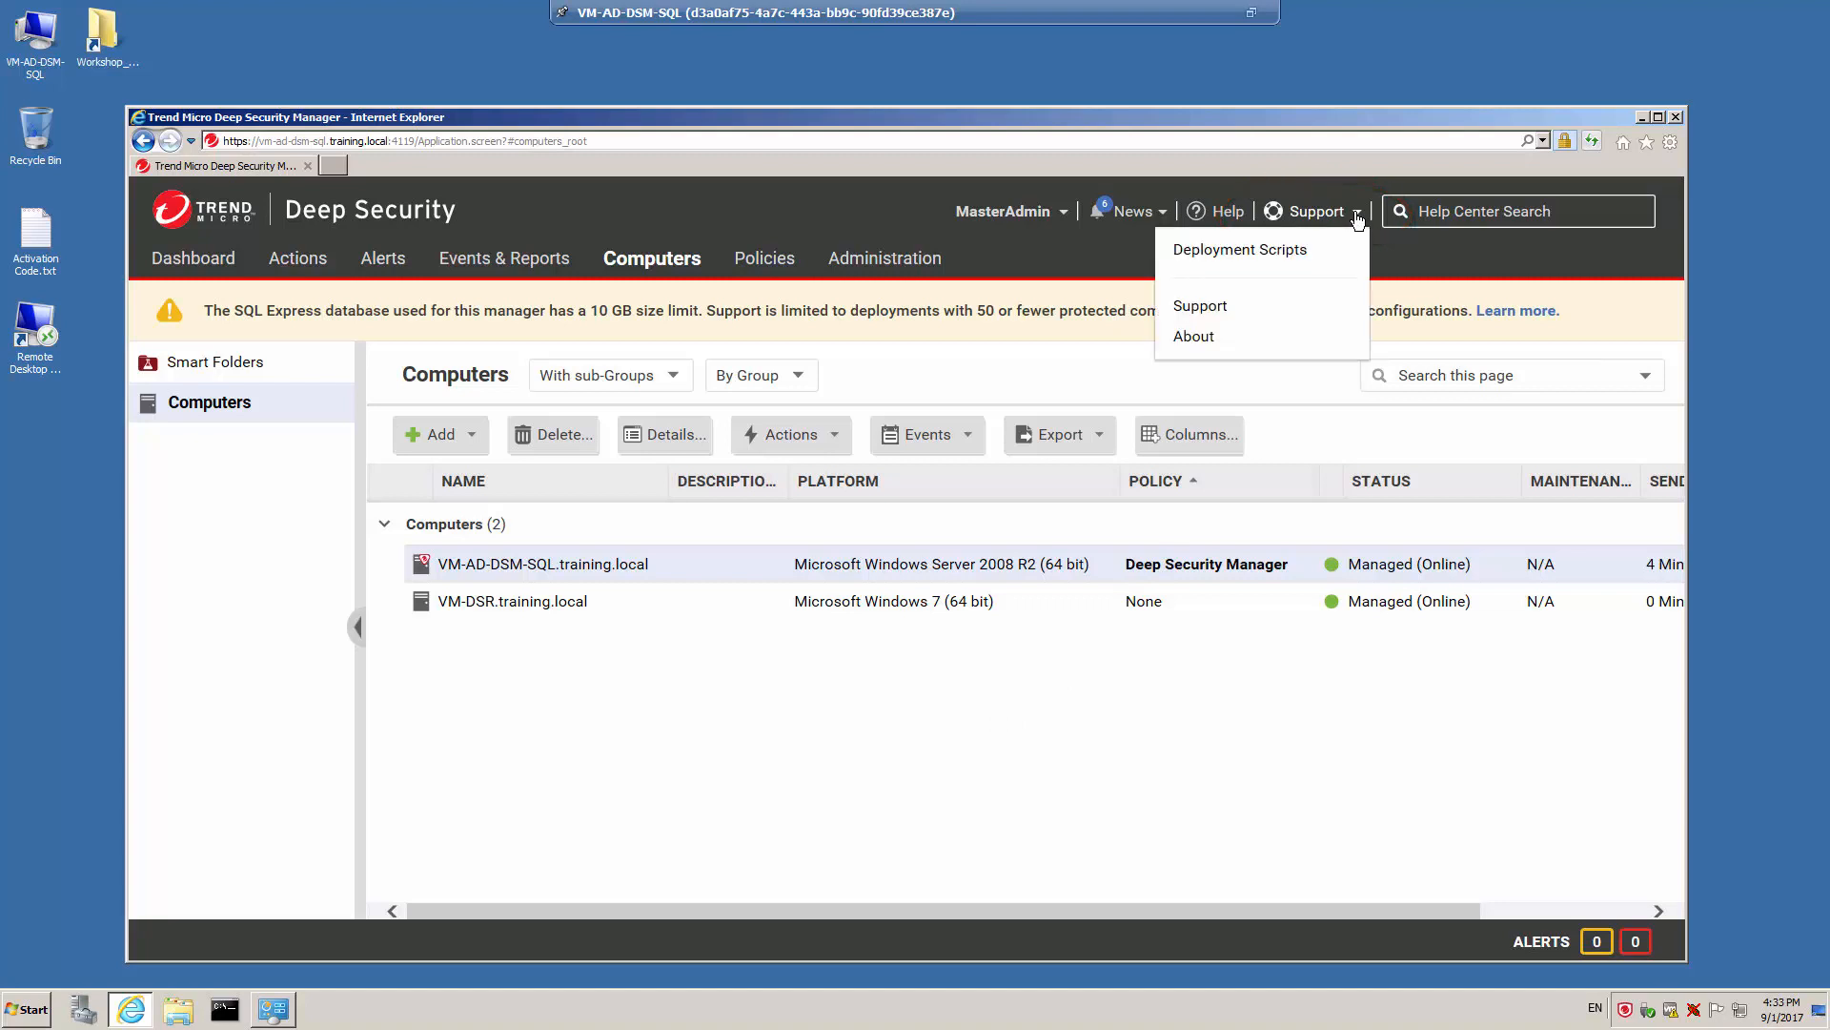
pyautogui.click(1266, 251)
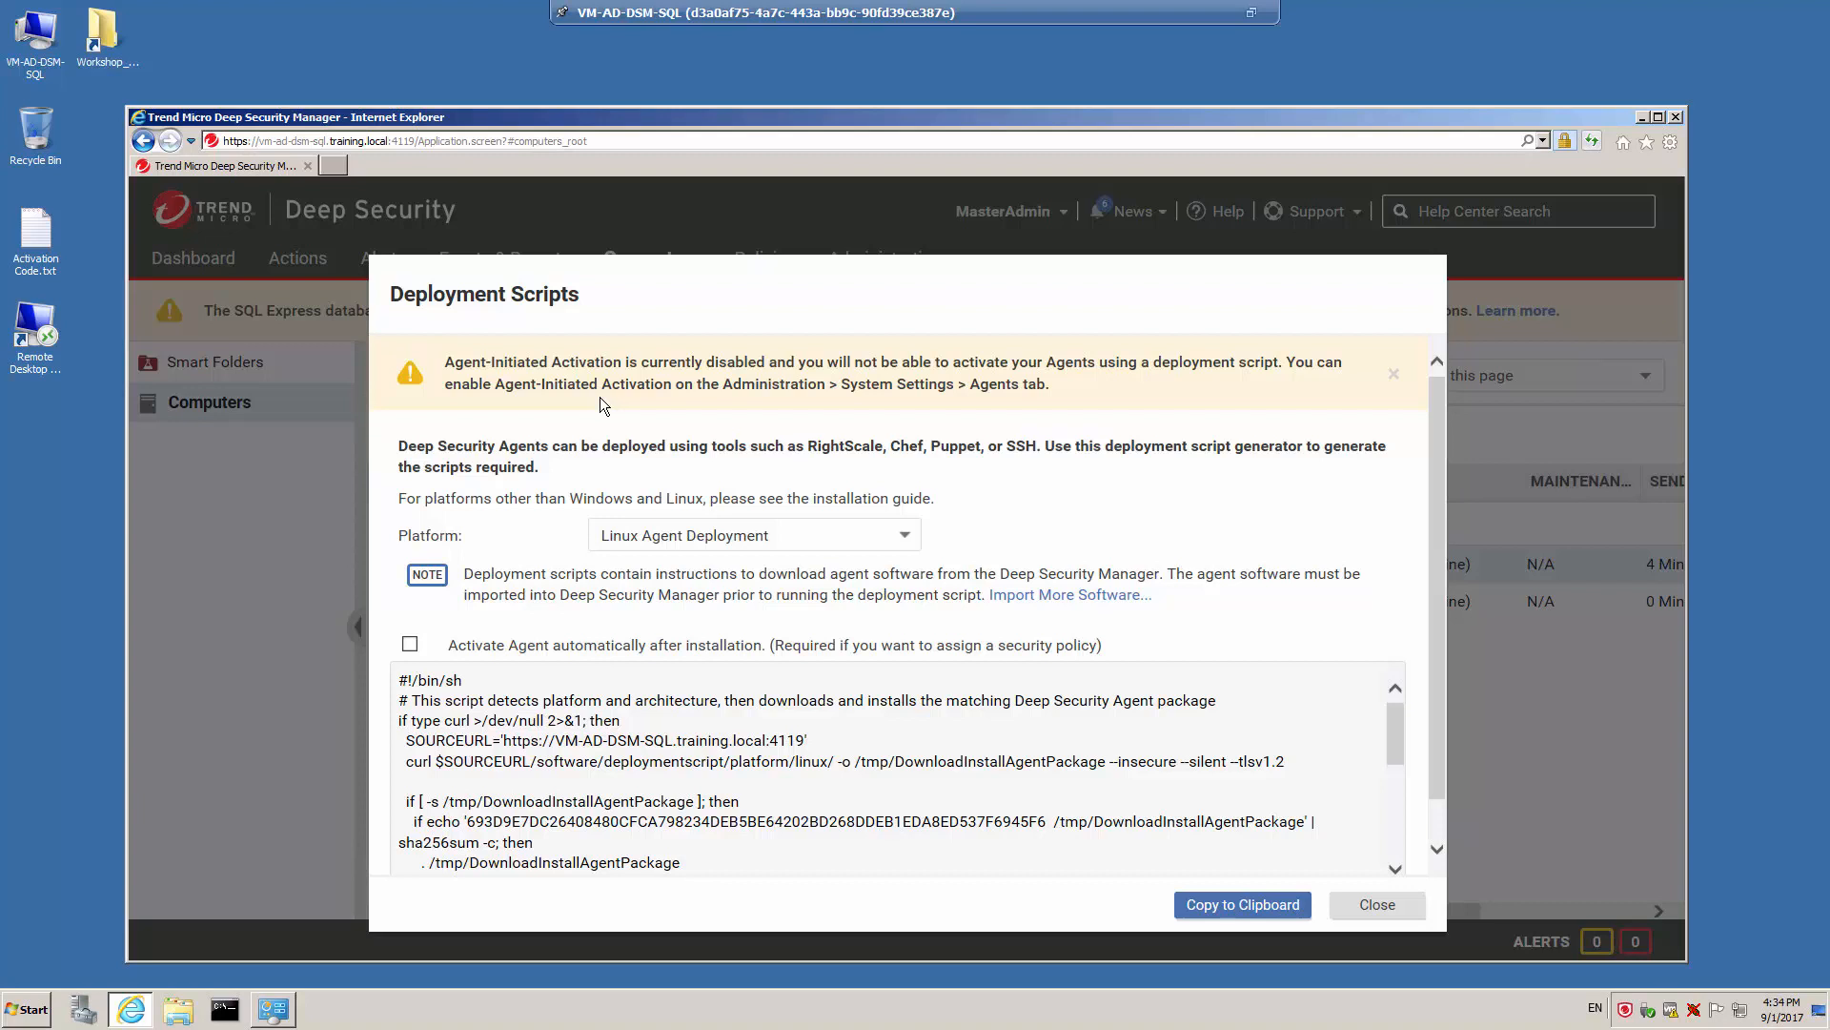
pyautogui.click(1374, 904)
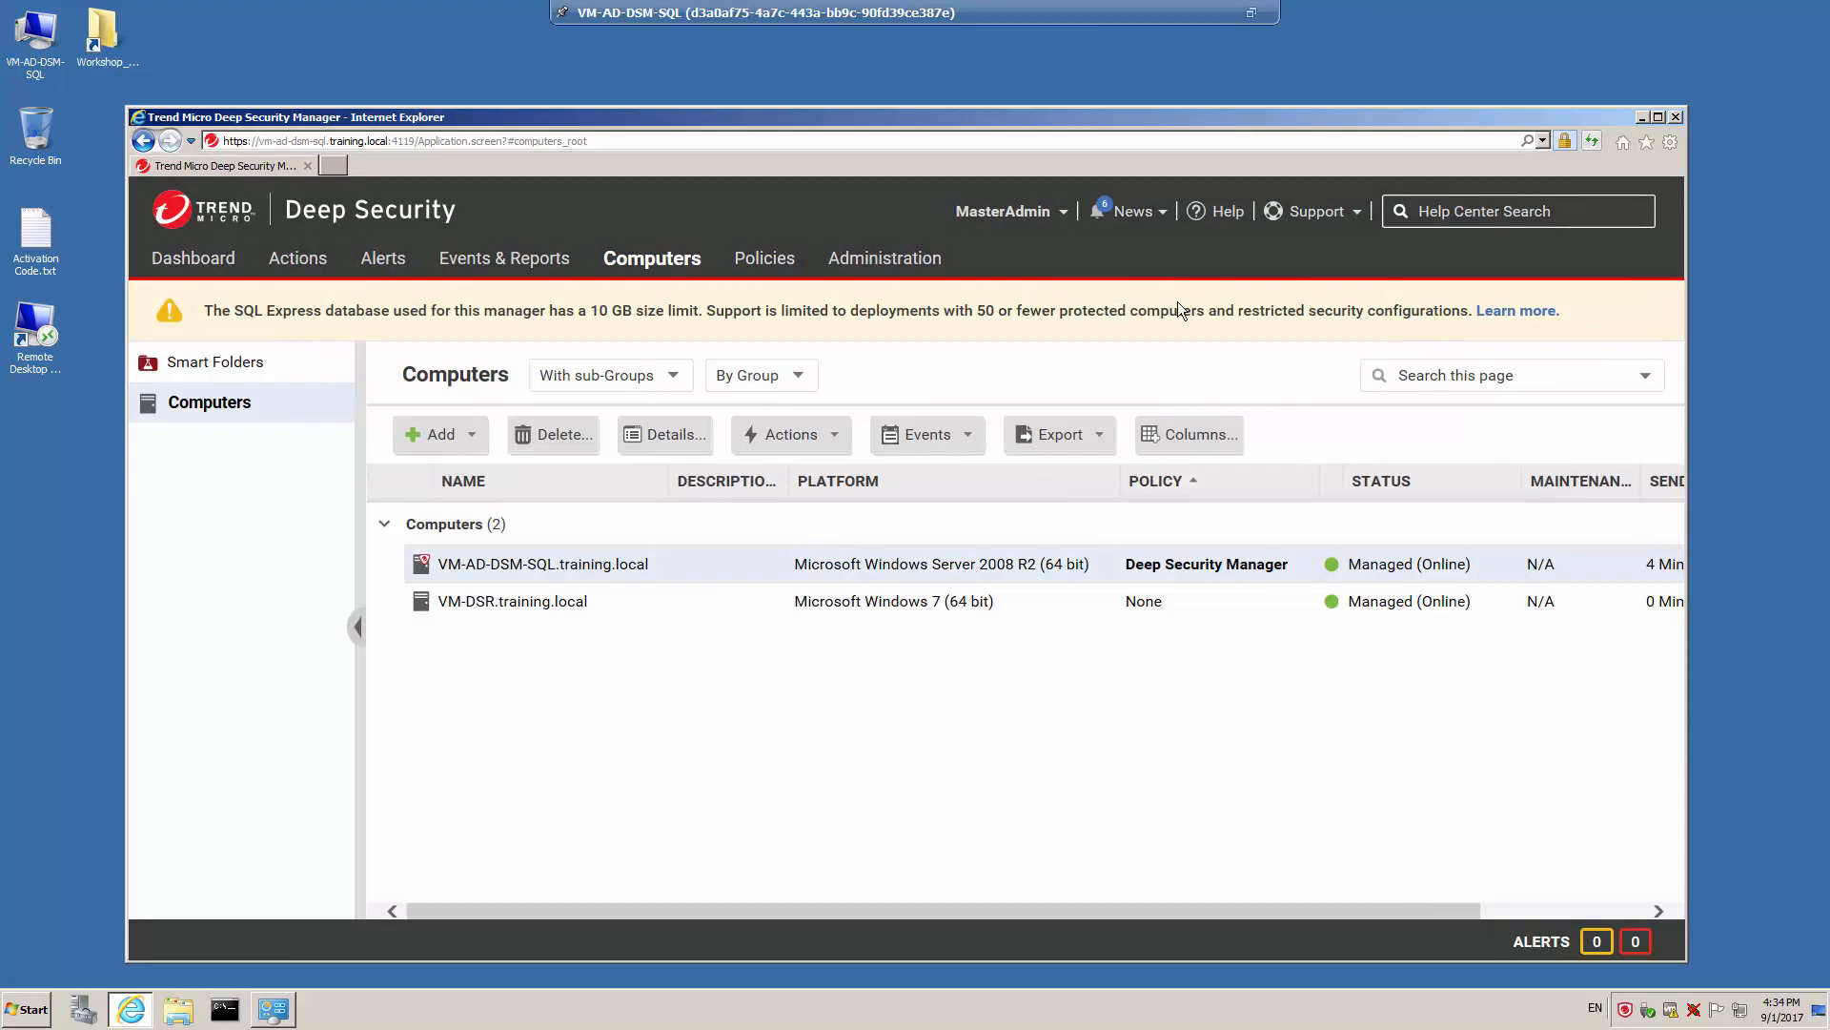
# Allow Agent-Initiated Activation for any computers in the Agents system settings and save the change.
pyautogui.click(879, 265)
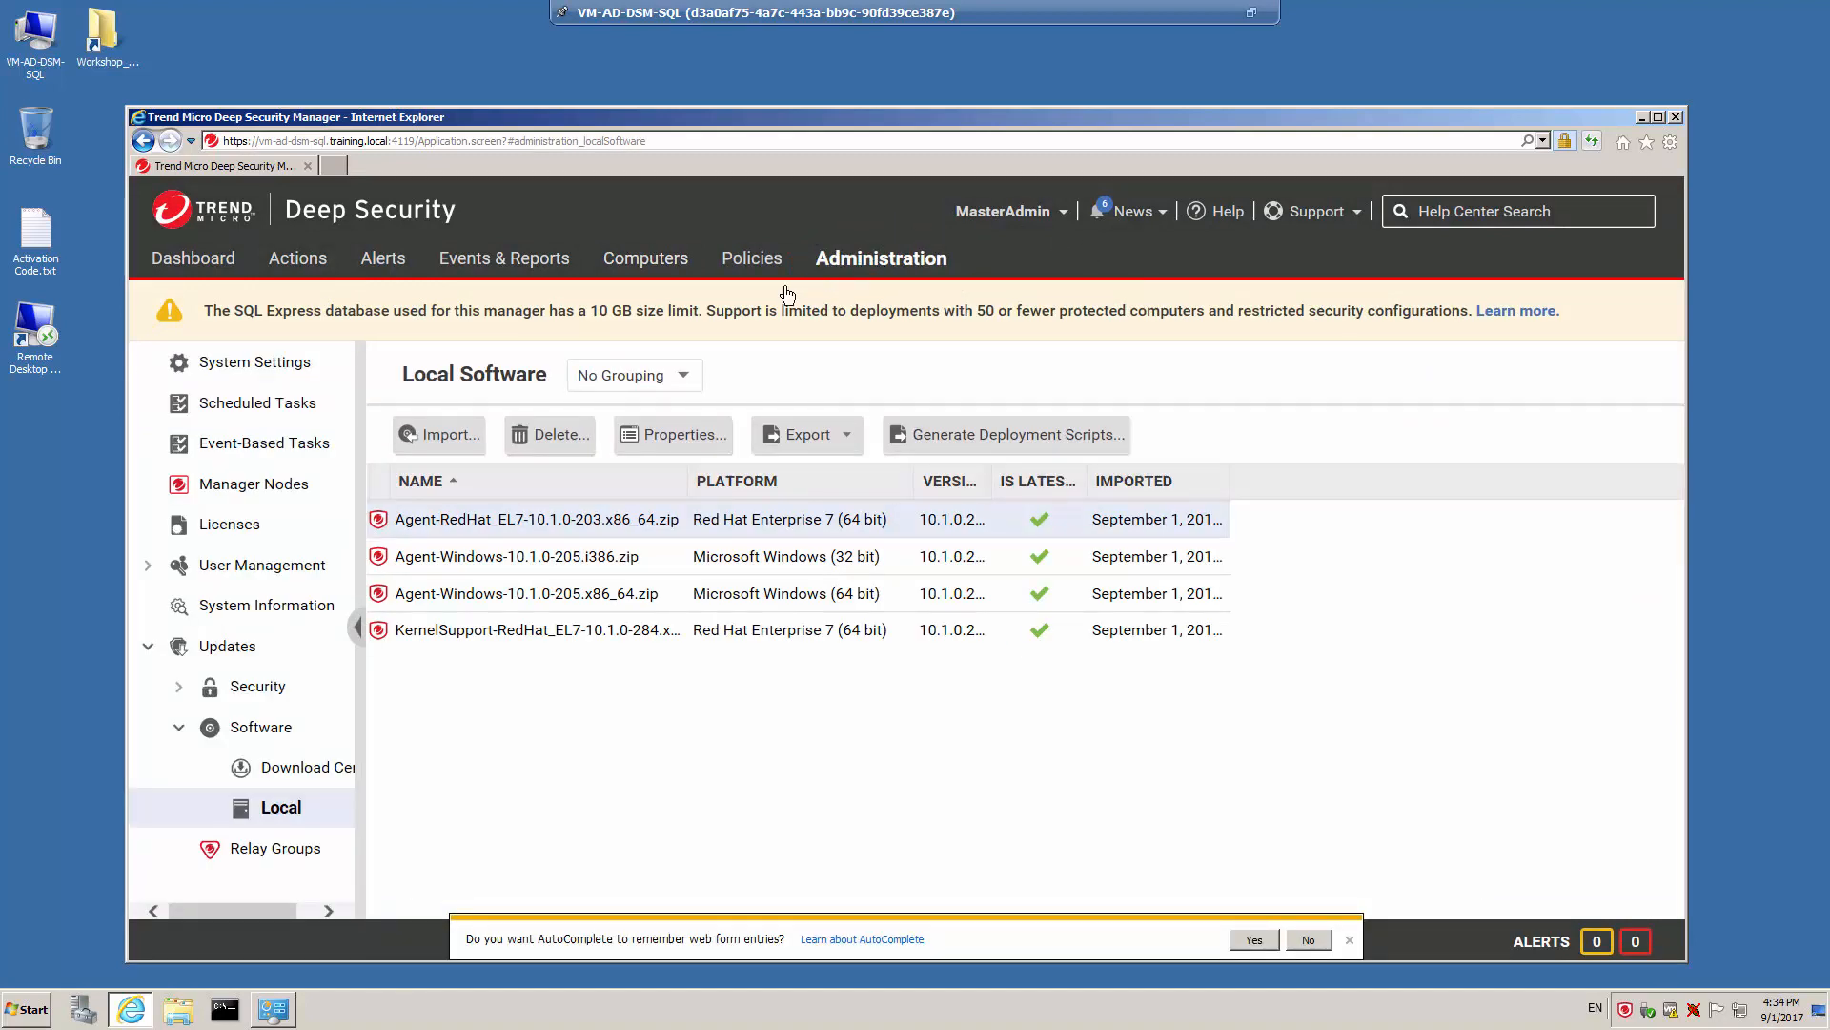
pyautogui.click(272, 366)
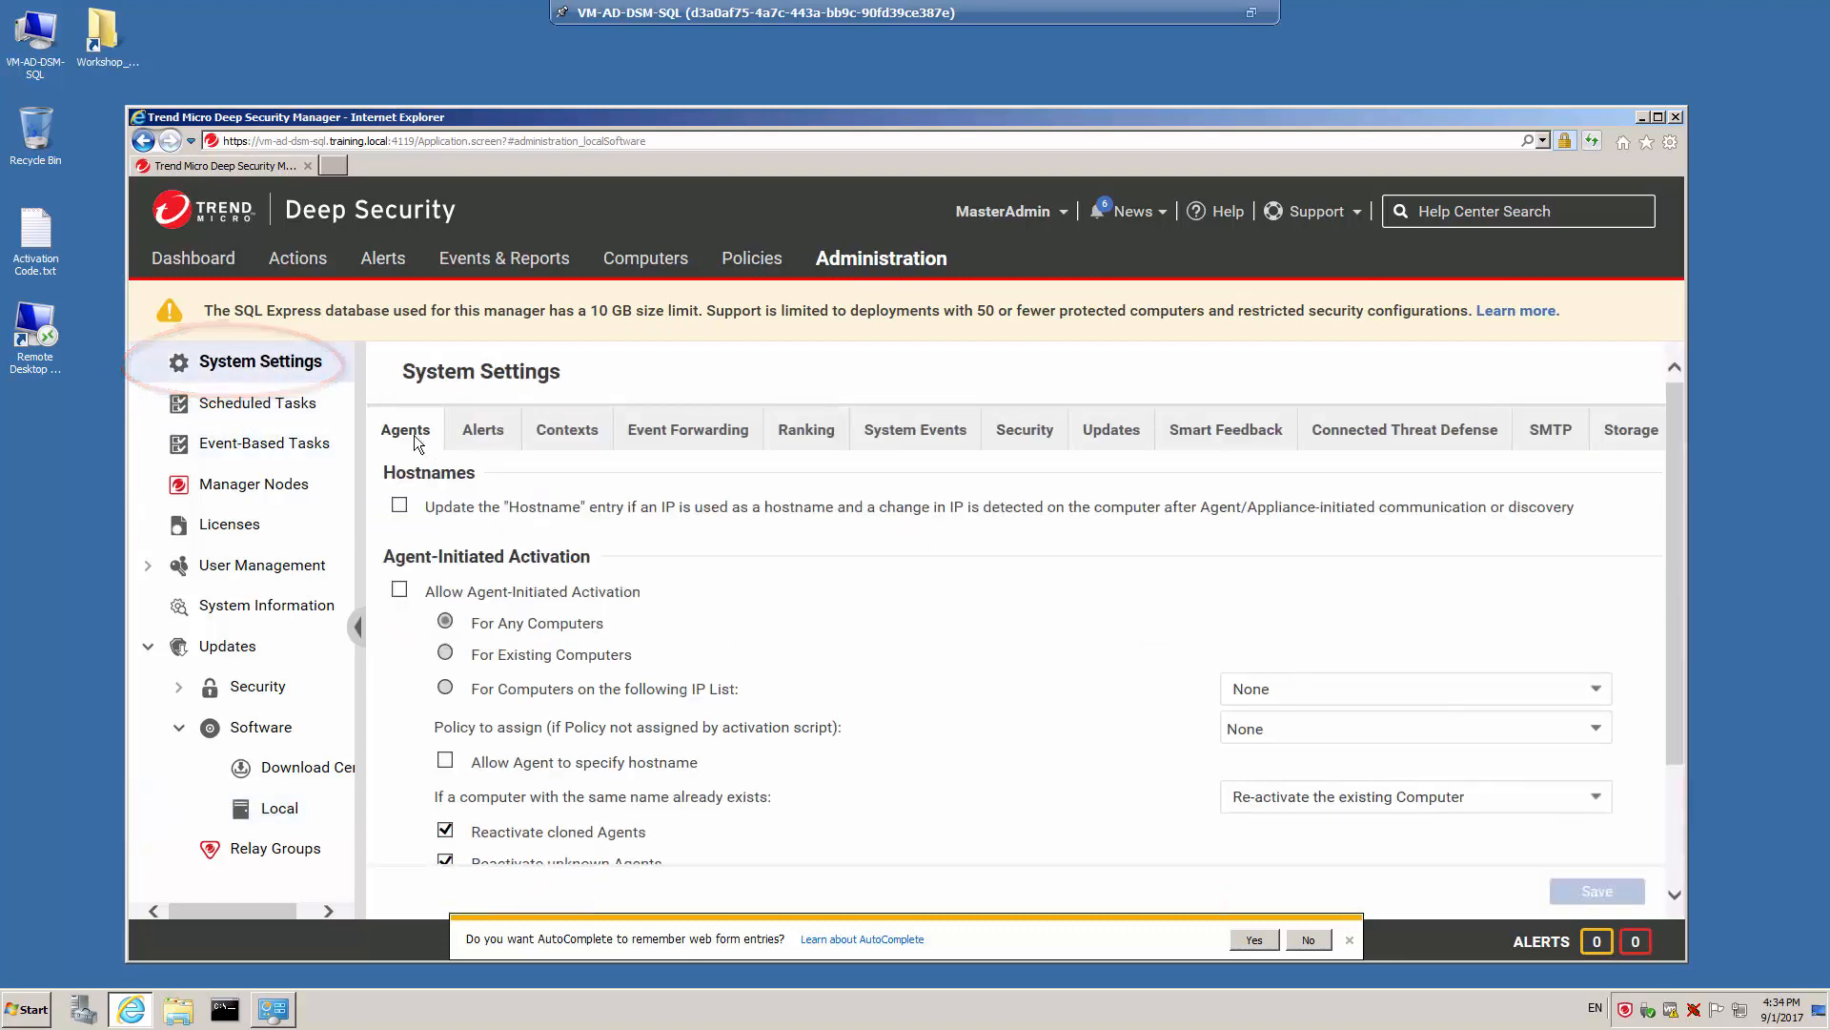
pyautogui.click(1348, 941)
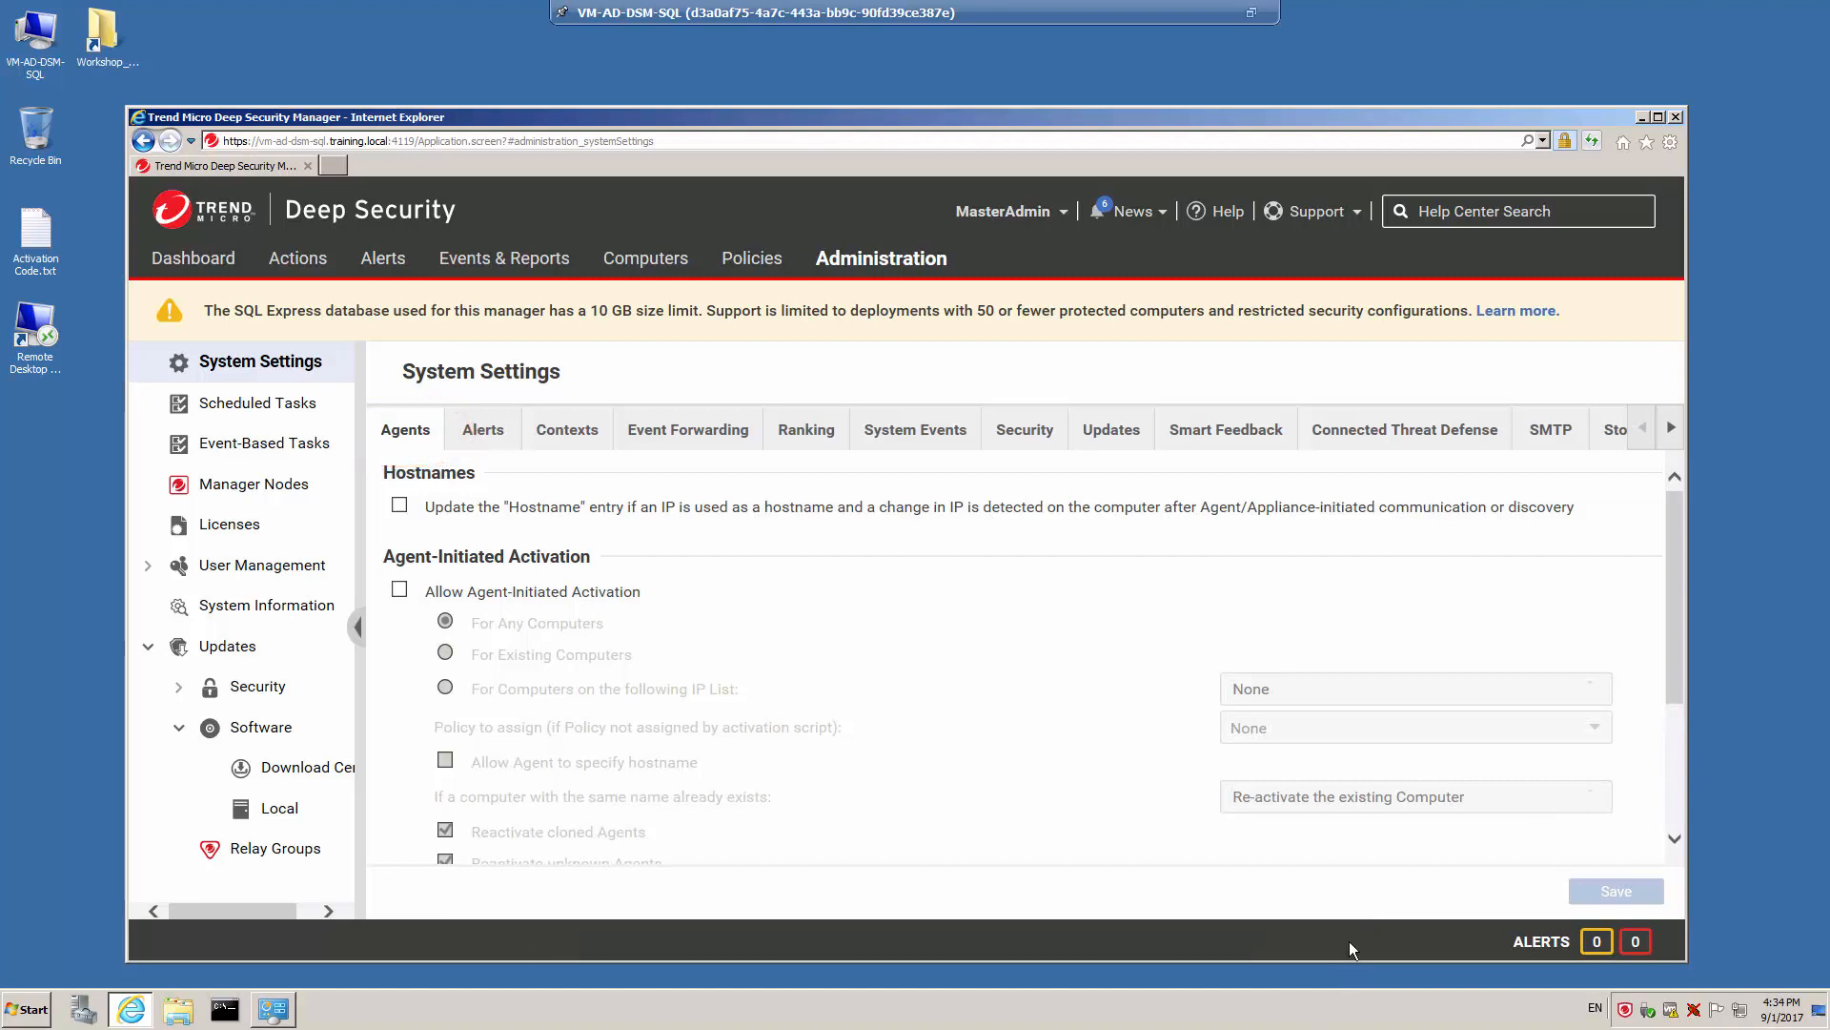
pyautogui.click(400, 591)
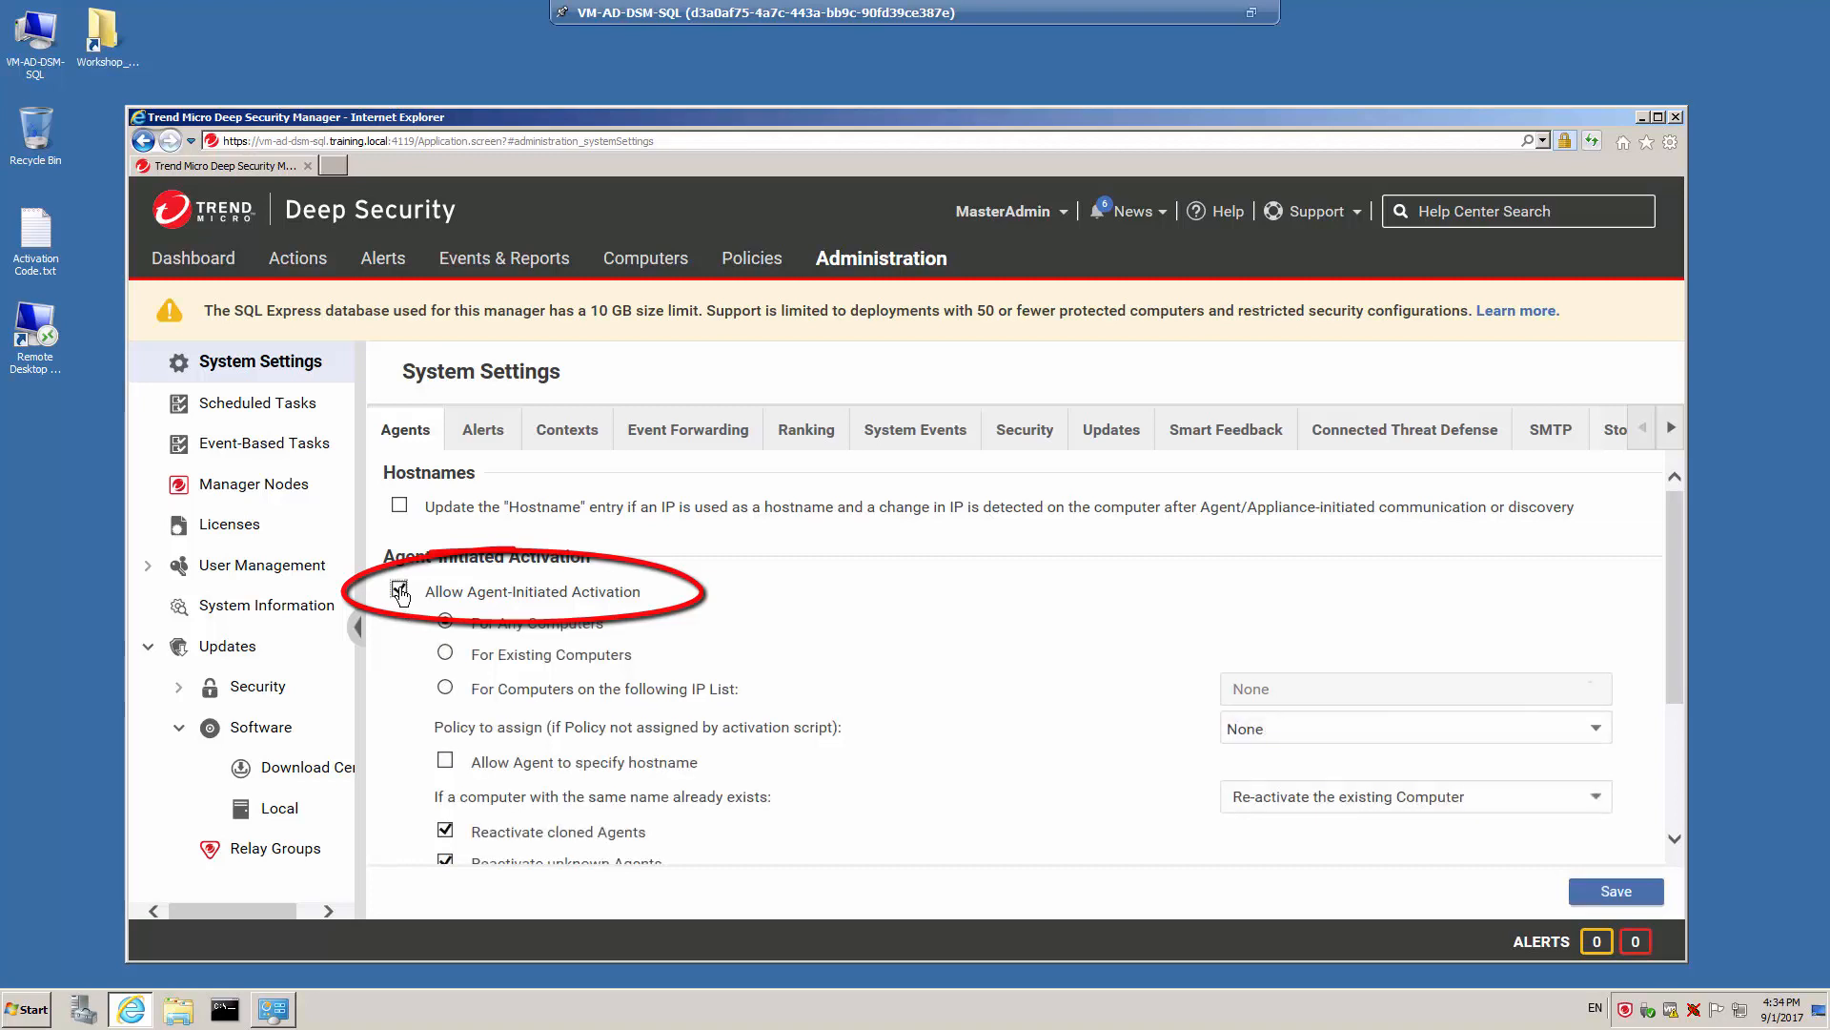
pyautogui.click(1605, 896)
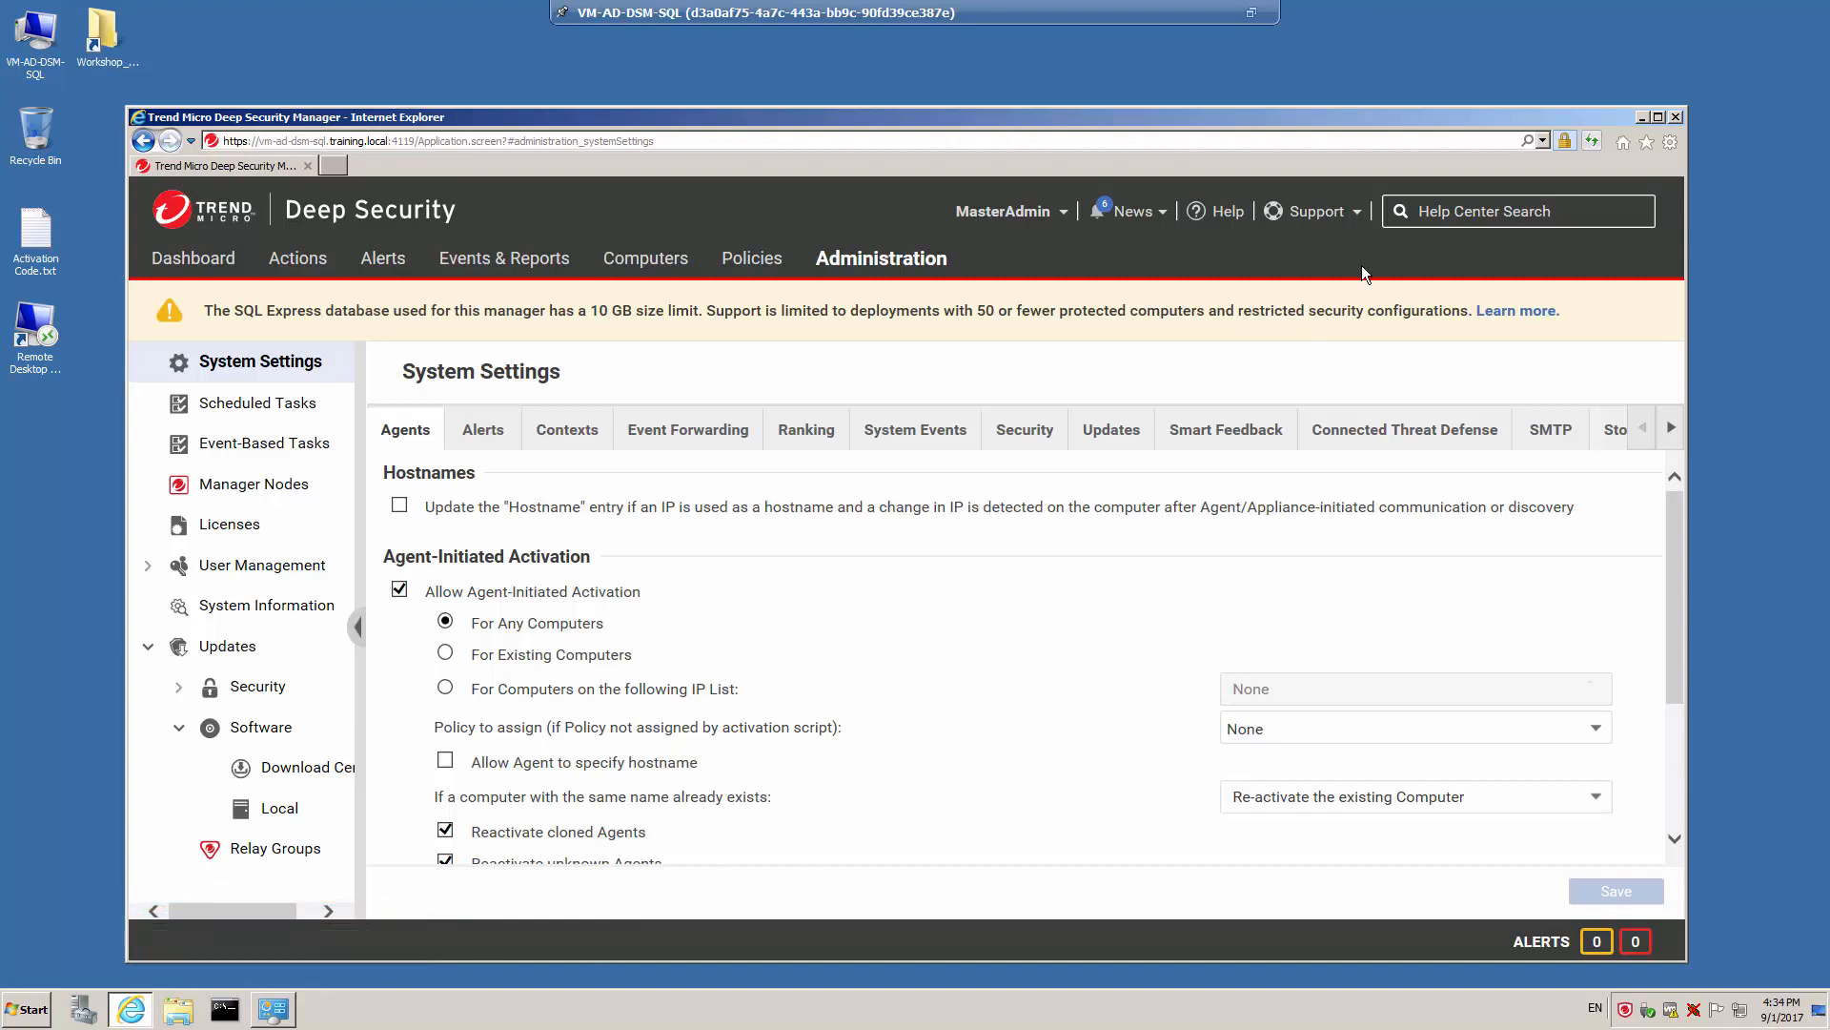
# Open the deployment script generator, preview the Windows Agent Deployment script, and set the platform back to Linux Agent Deployment.
pyautogui.click(1357, 213)
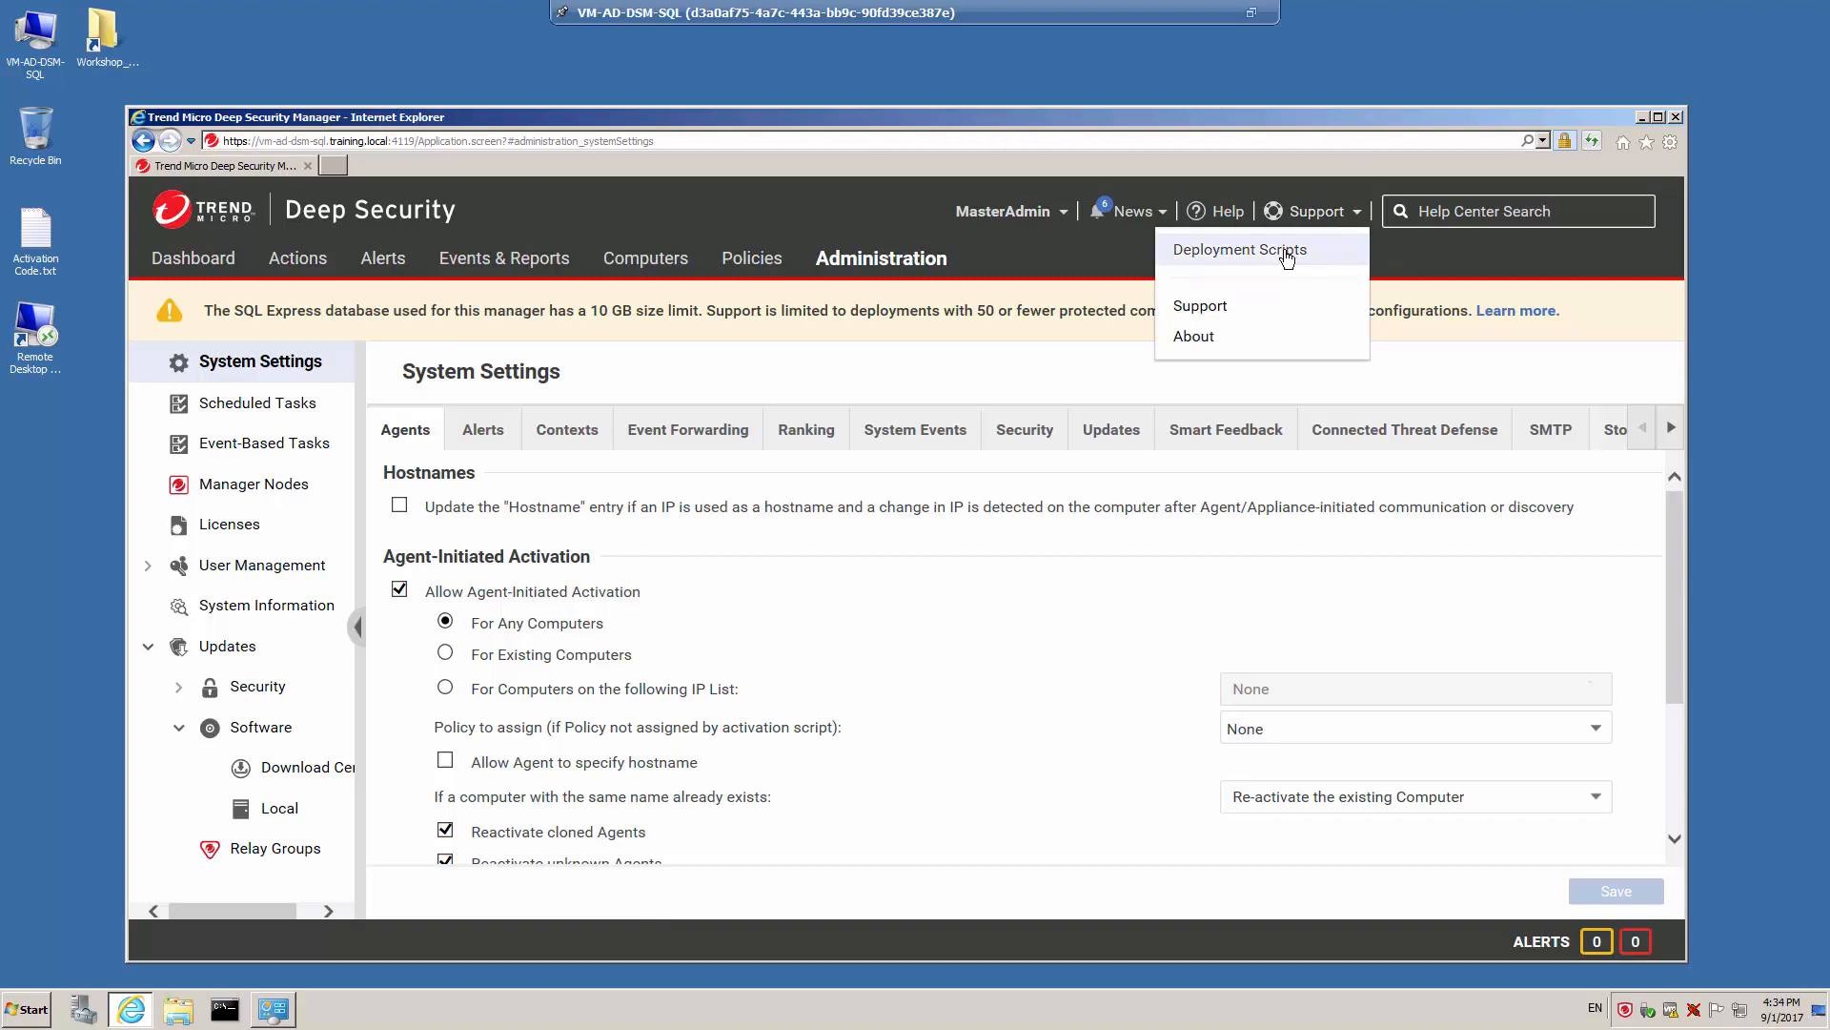
pyautogui.click(1286, 254)
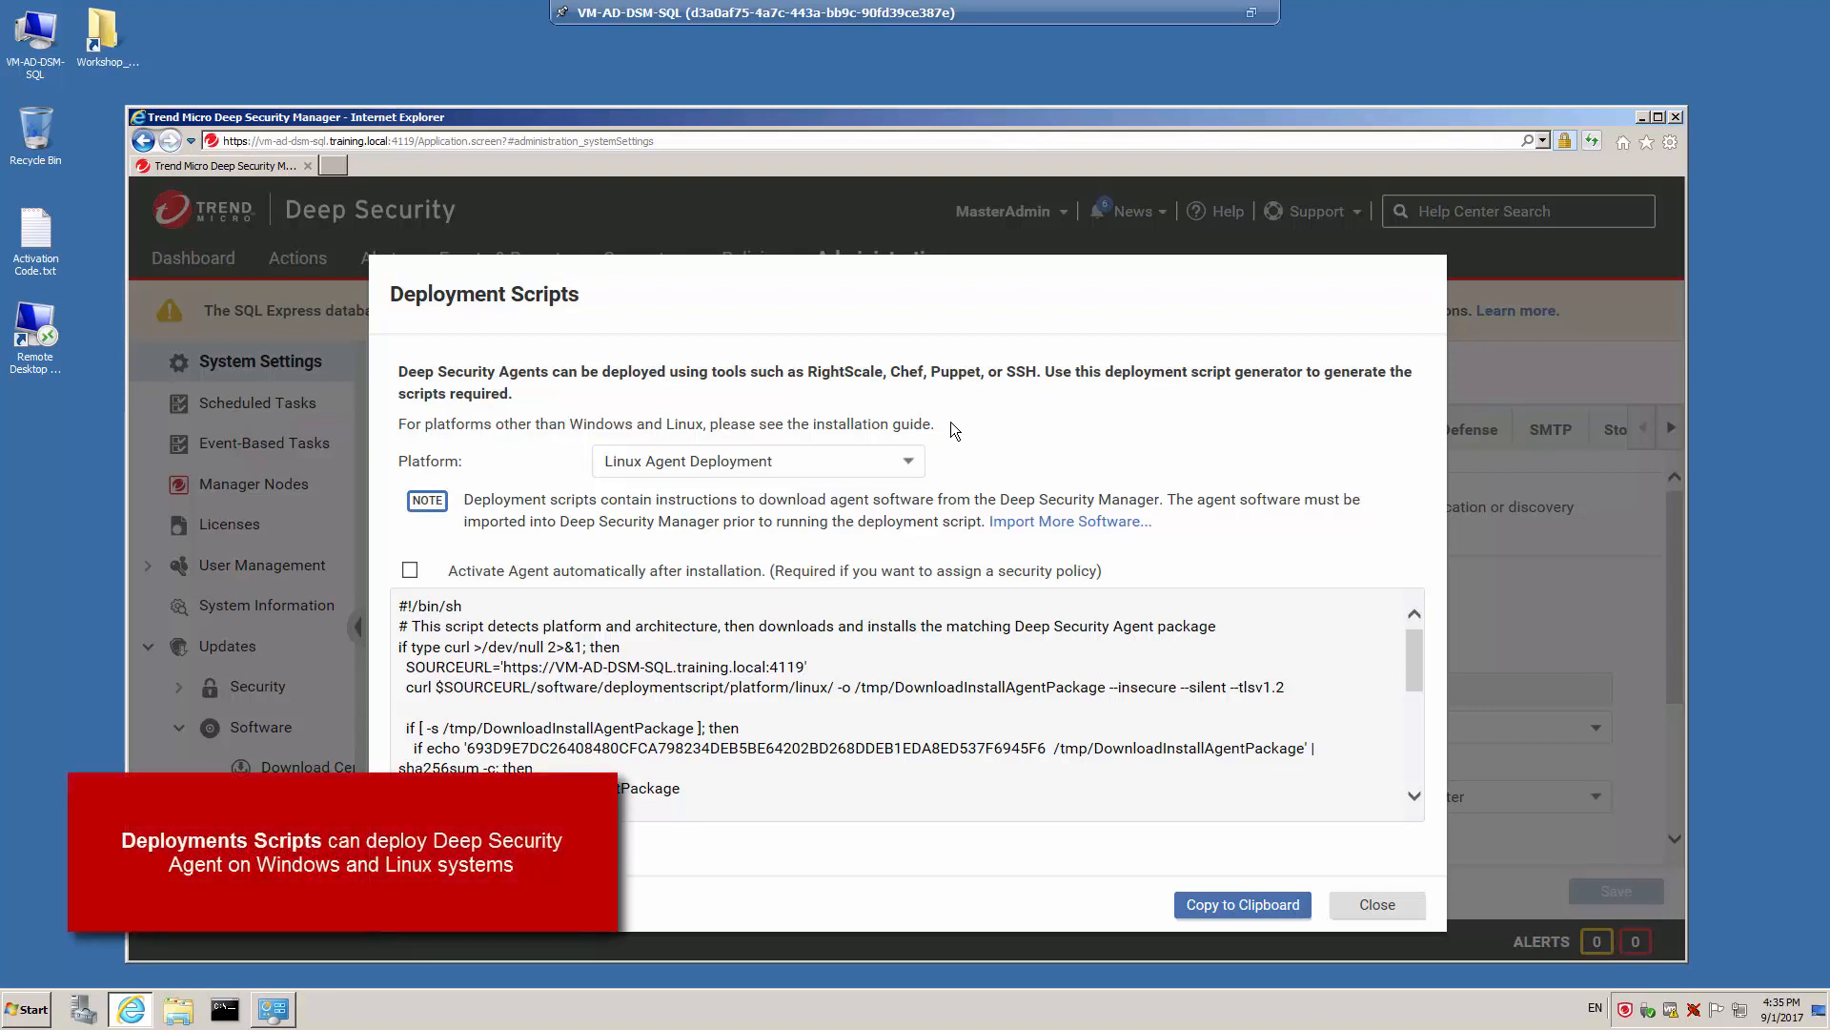
pyautogui.click(915, 468)
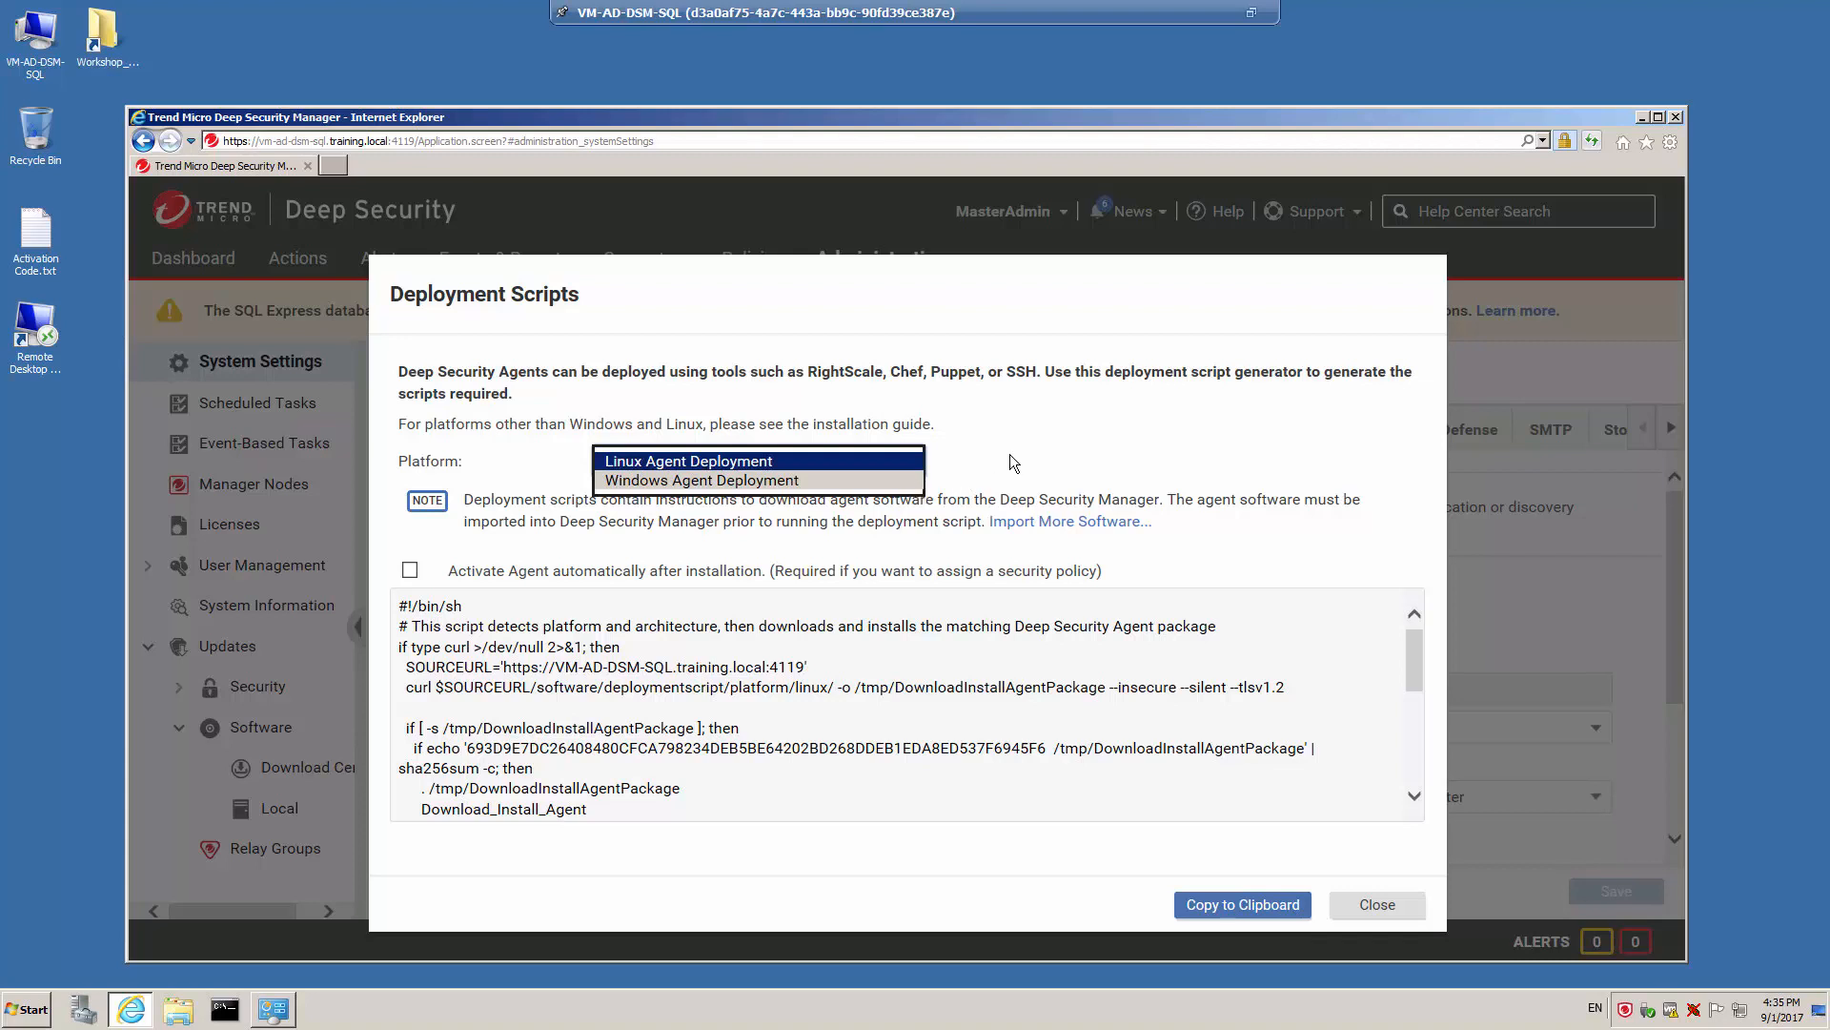
pyautogui.click(772, 461)
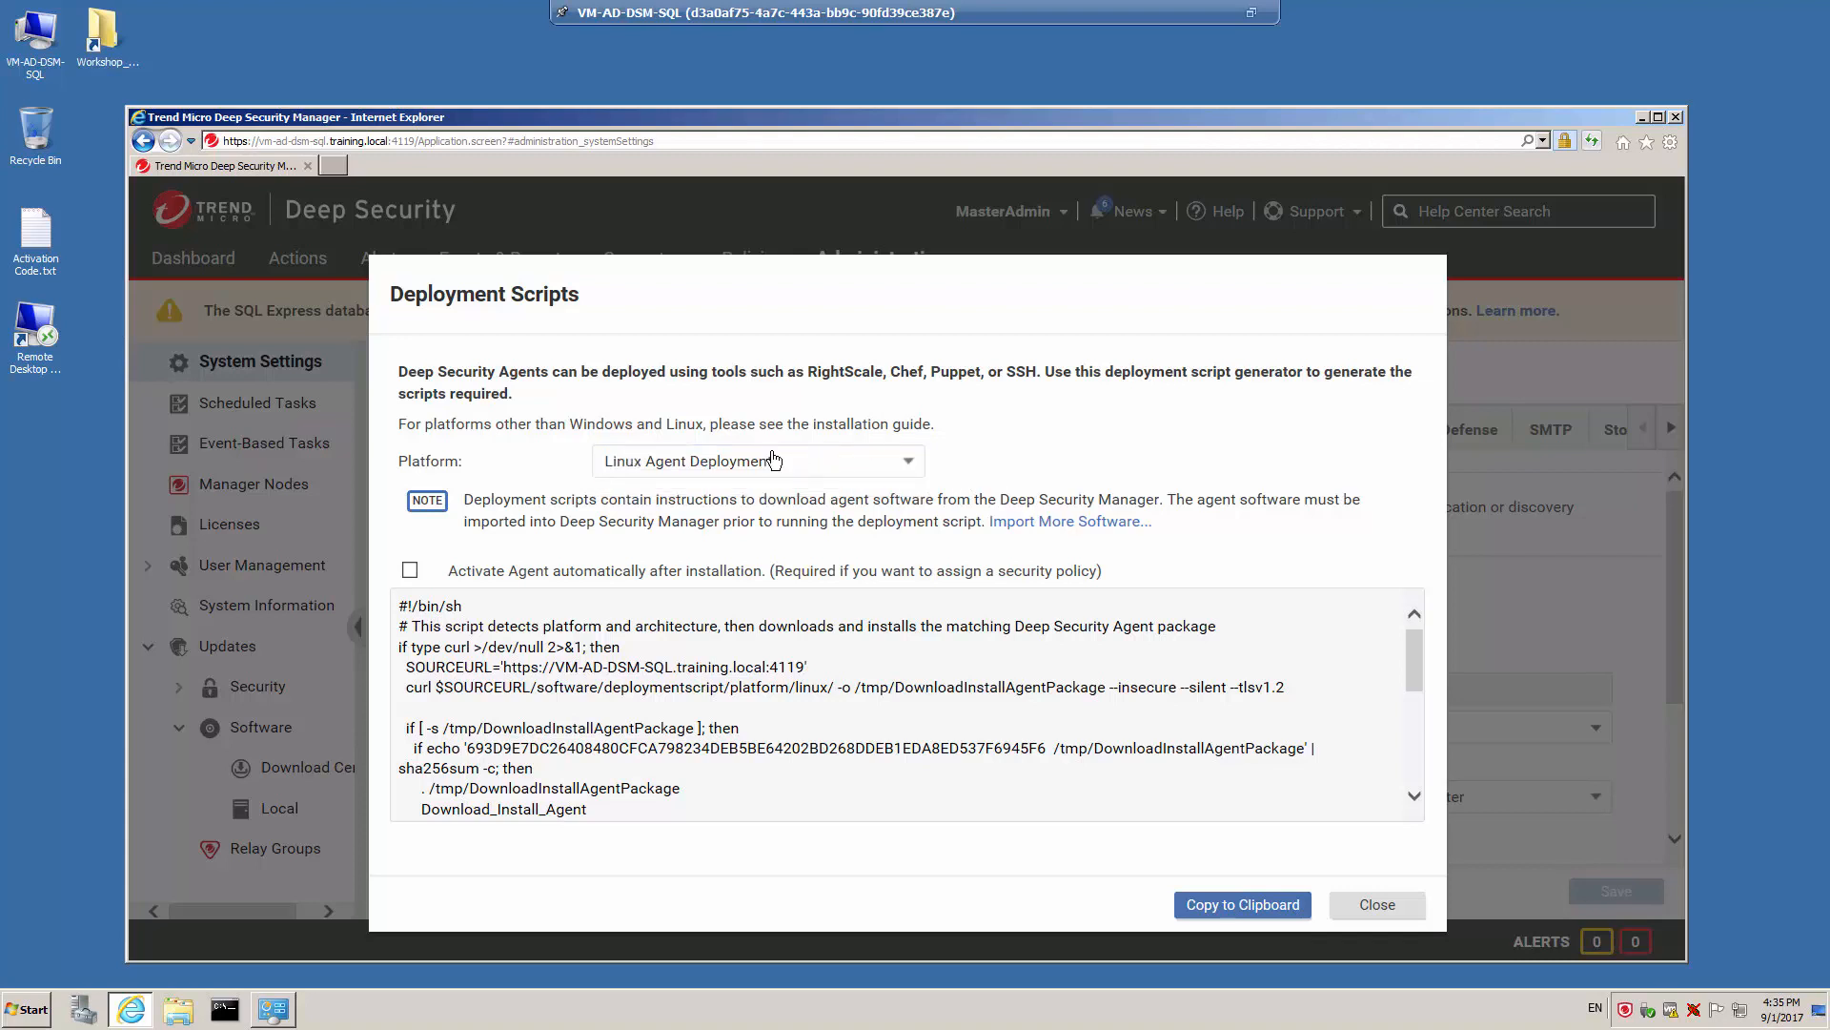
pyautogui.click(896, 464)
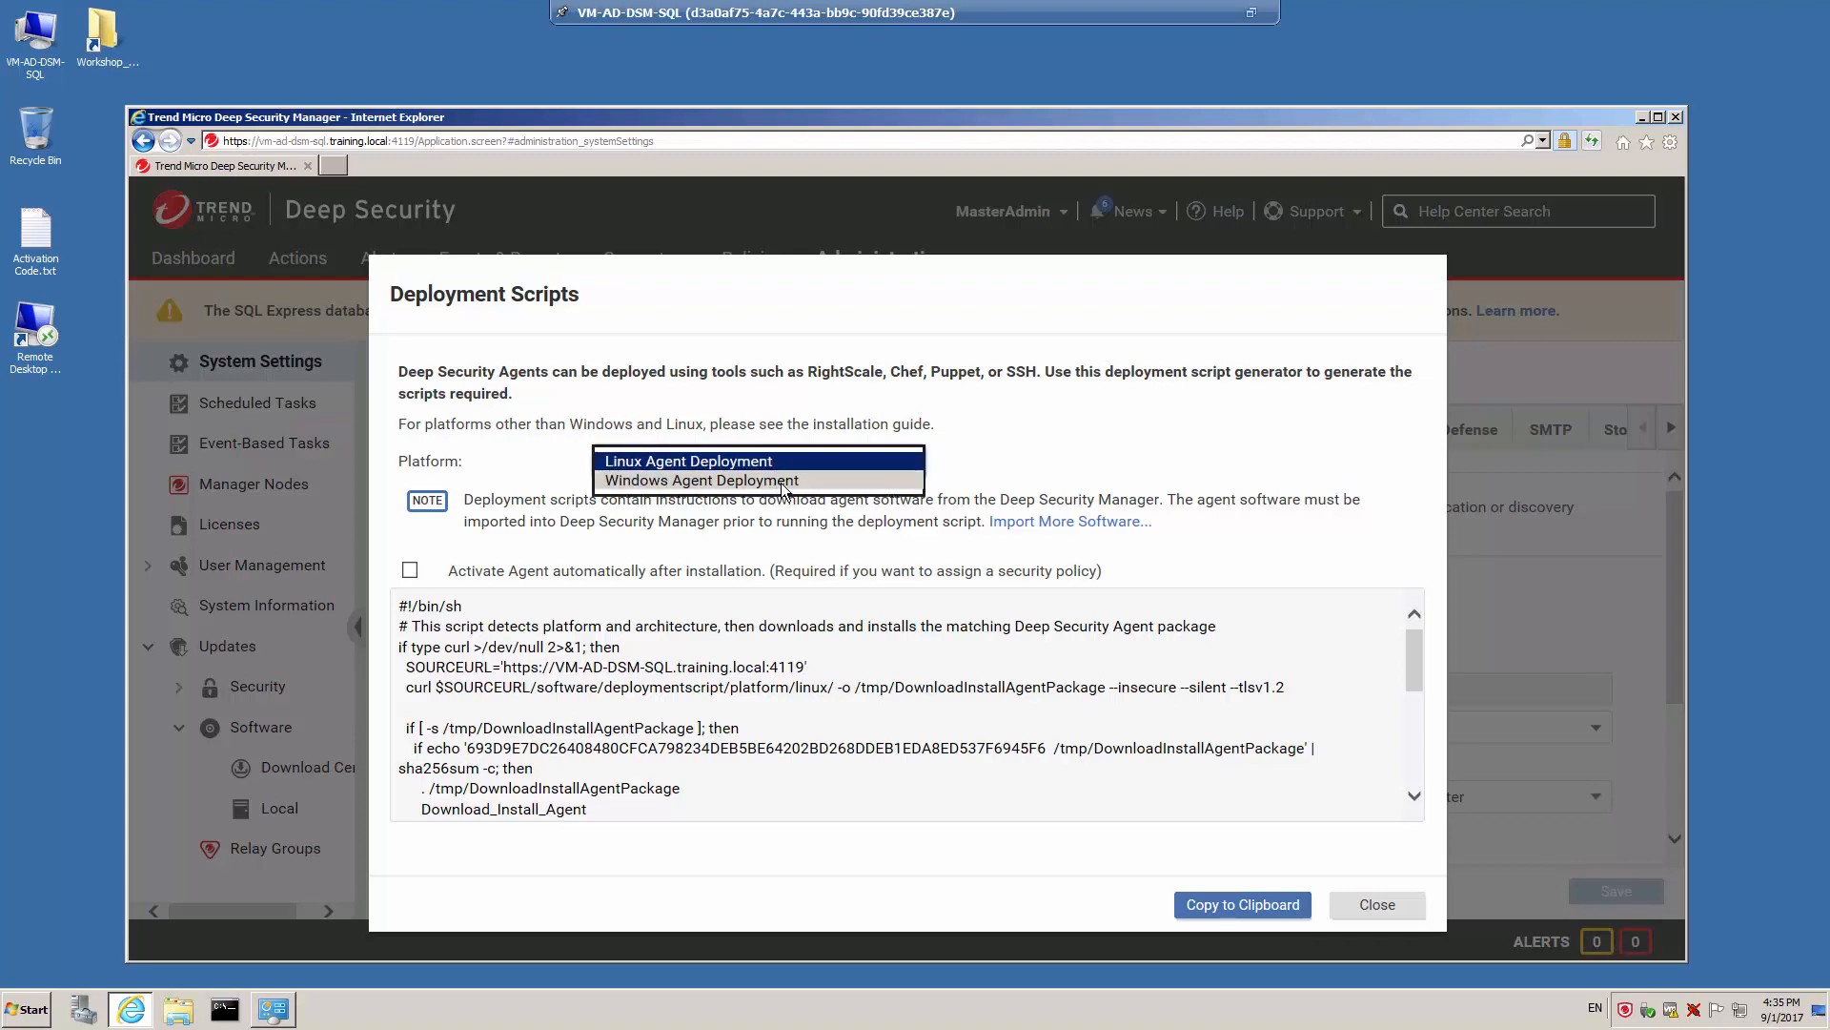
pyautogui.click(781, 482)
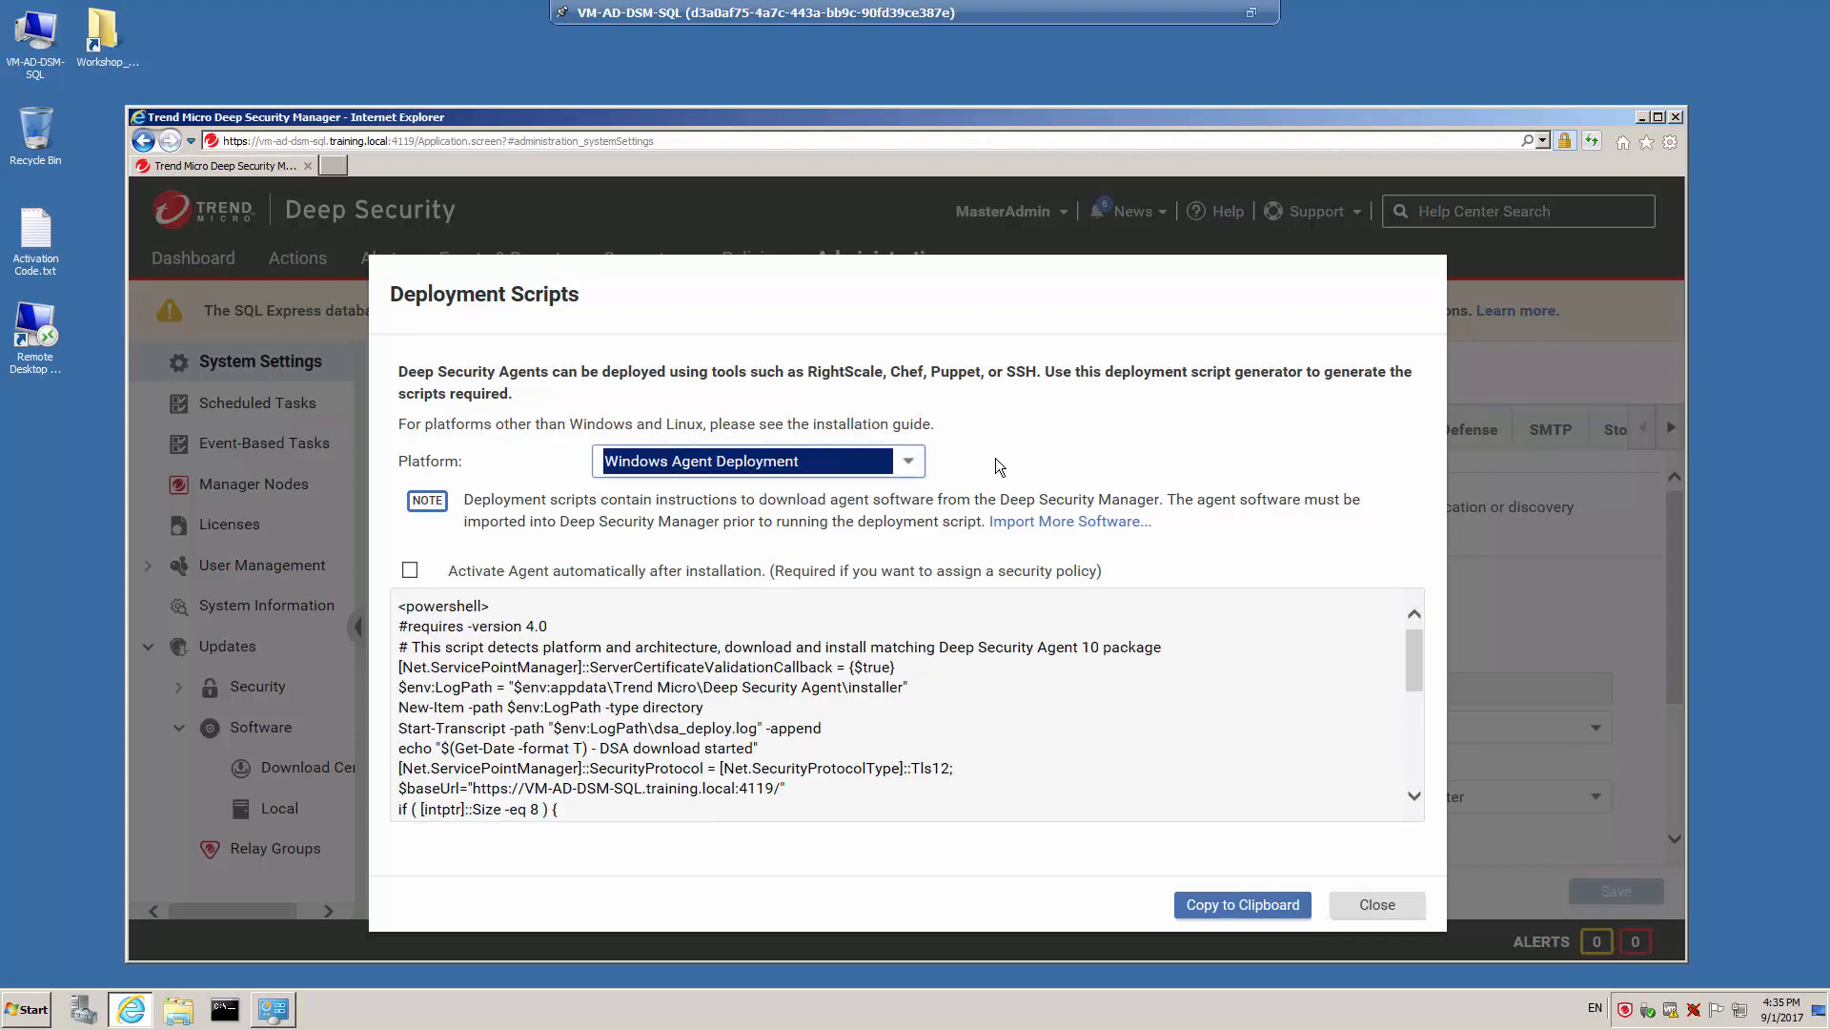
pyautogui.click(910, 463)
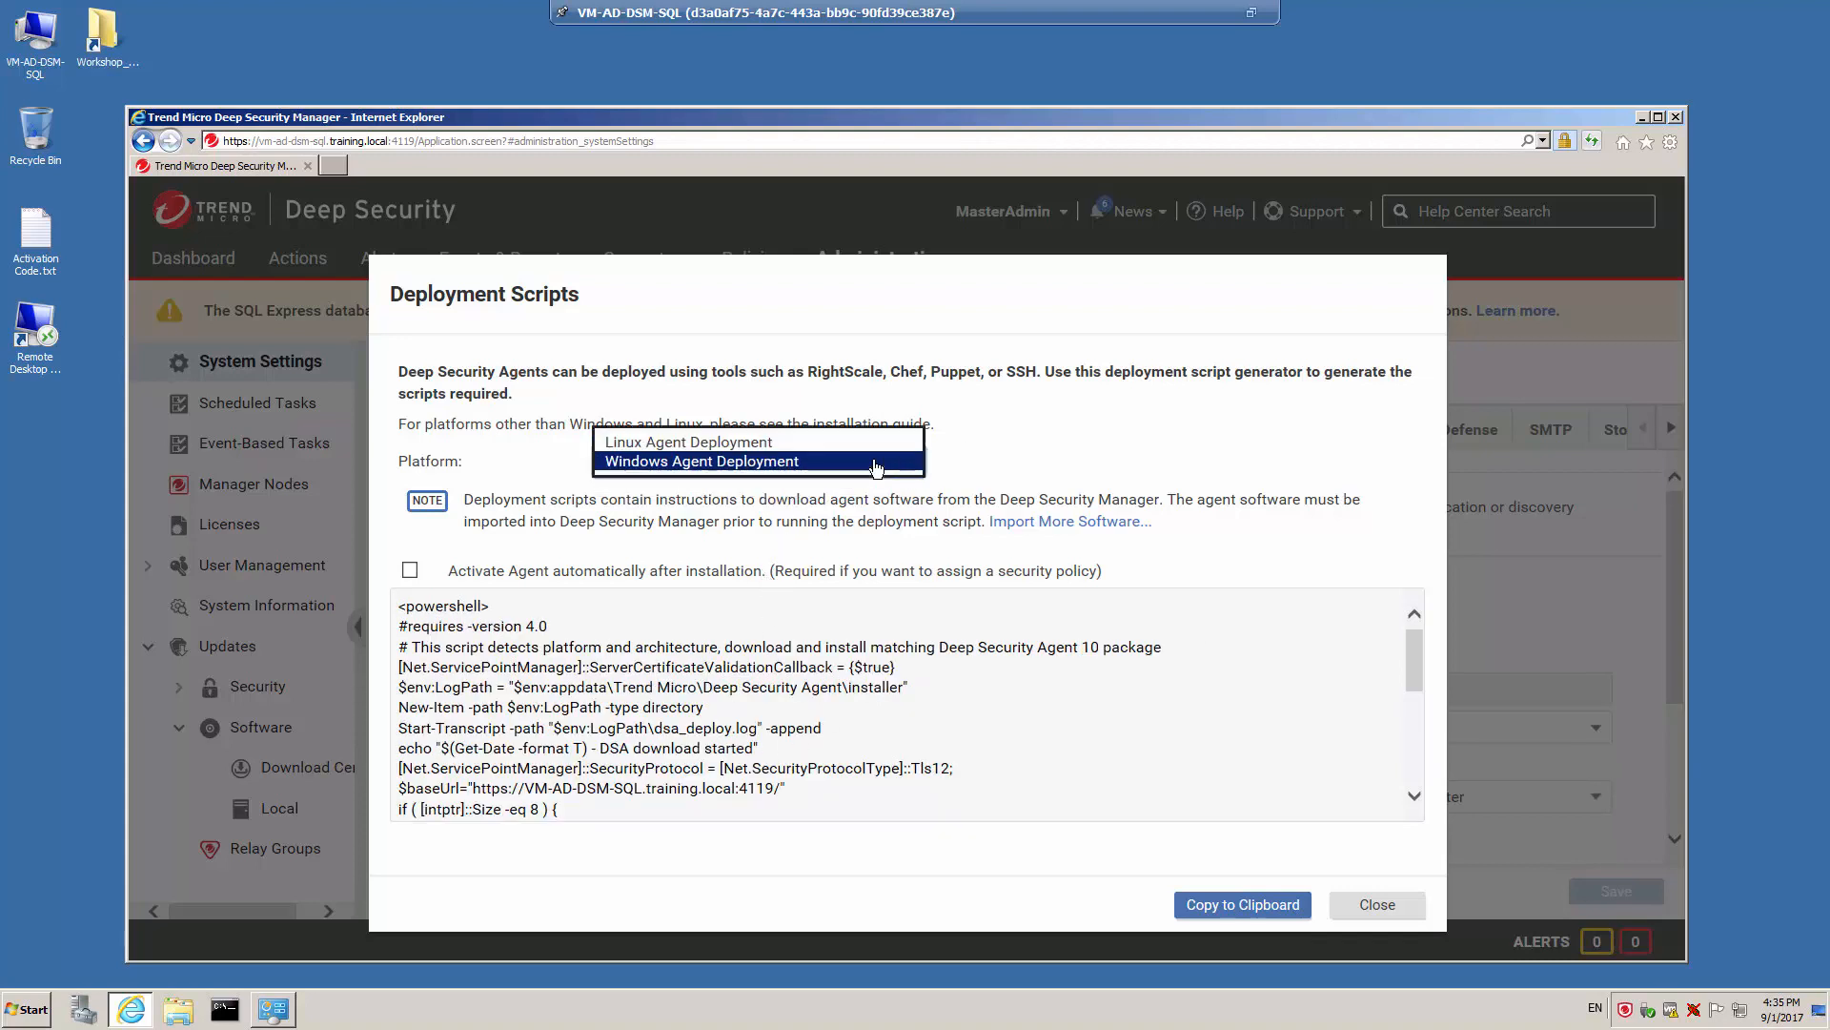
pyautogui.click(837, 440)
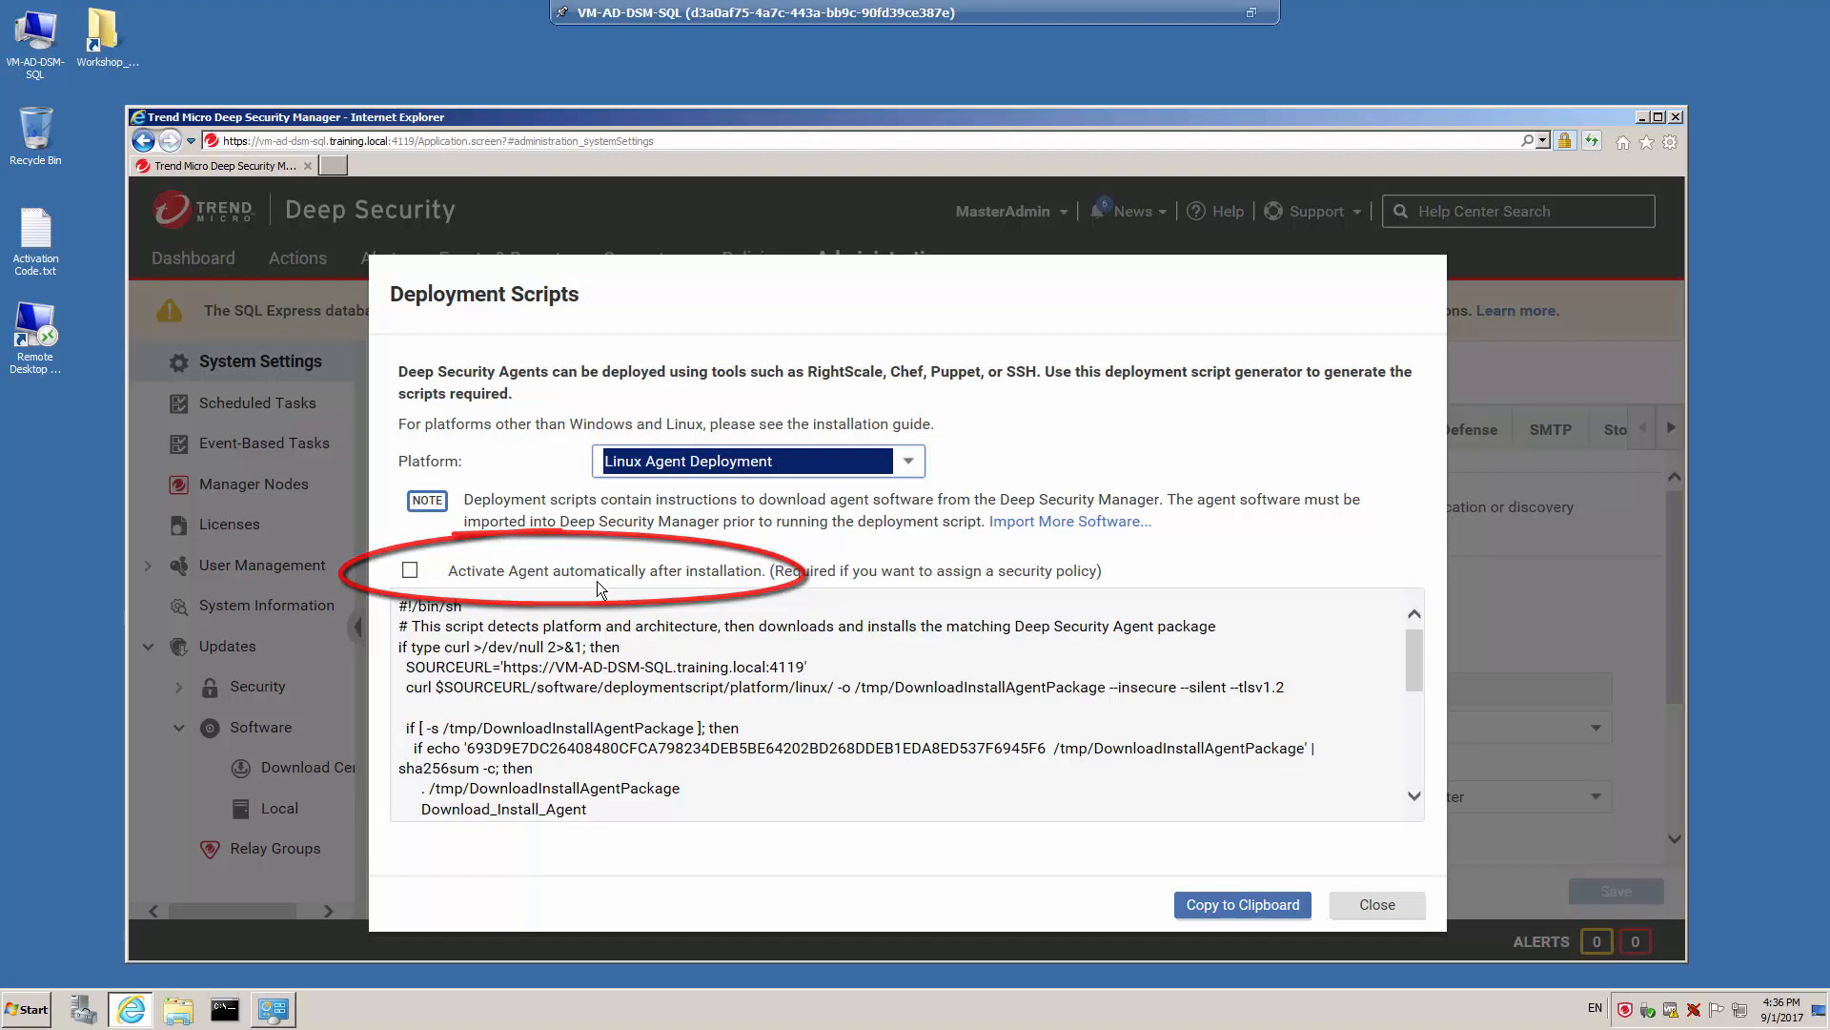
# Enable automatic agent activation after installation for the Linux script, and review the security policy choices while keeping None.
pyautogui.click(410, 571)
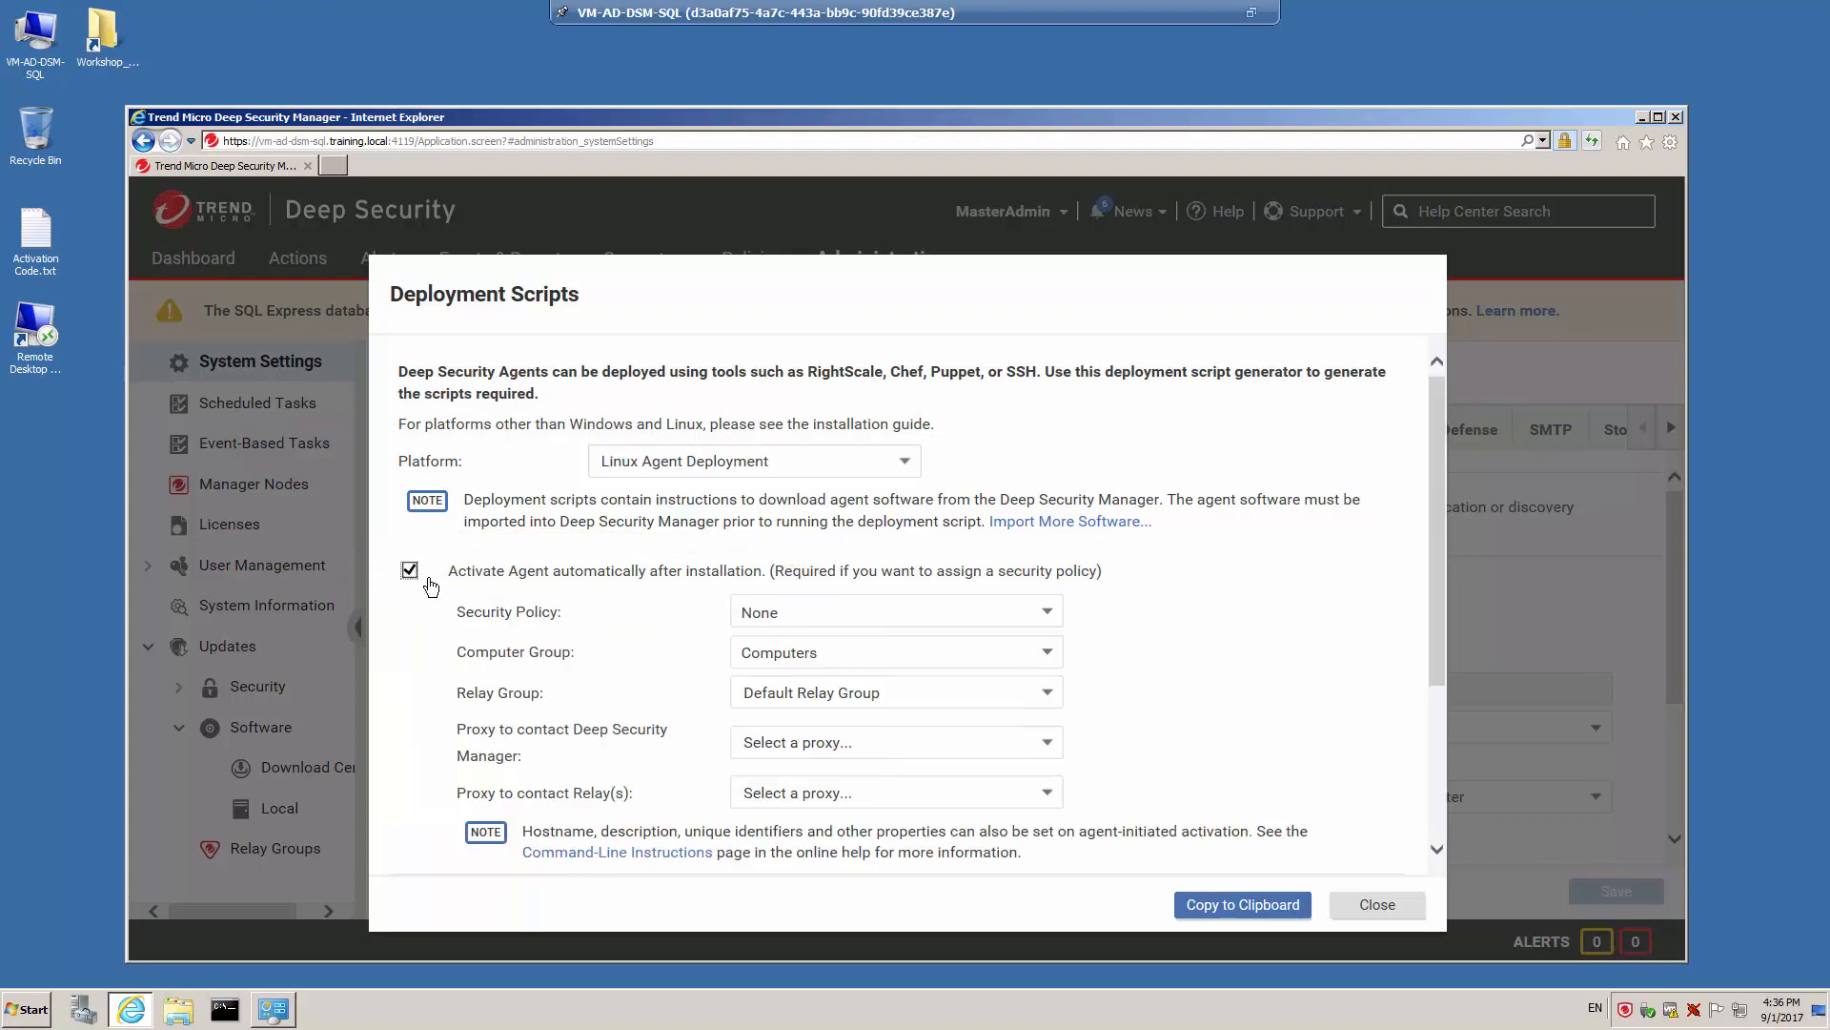
pyautogui.moveTo(1434, 639); pyautogui.dragTo(1427, 778)
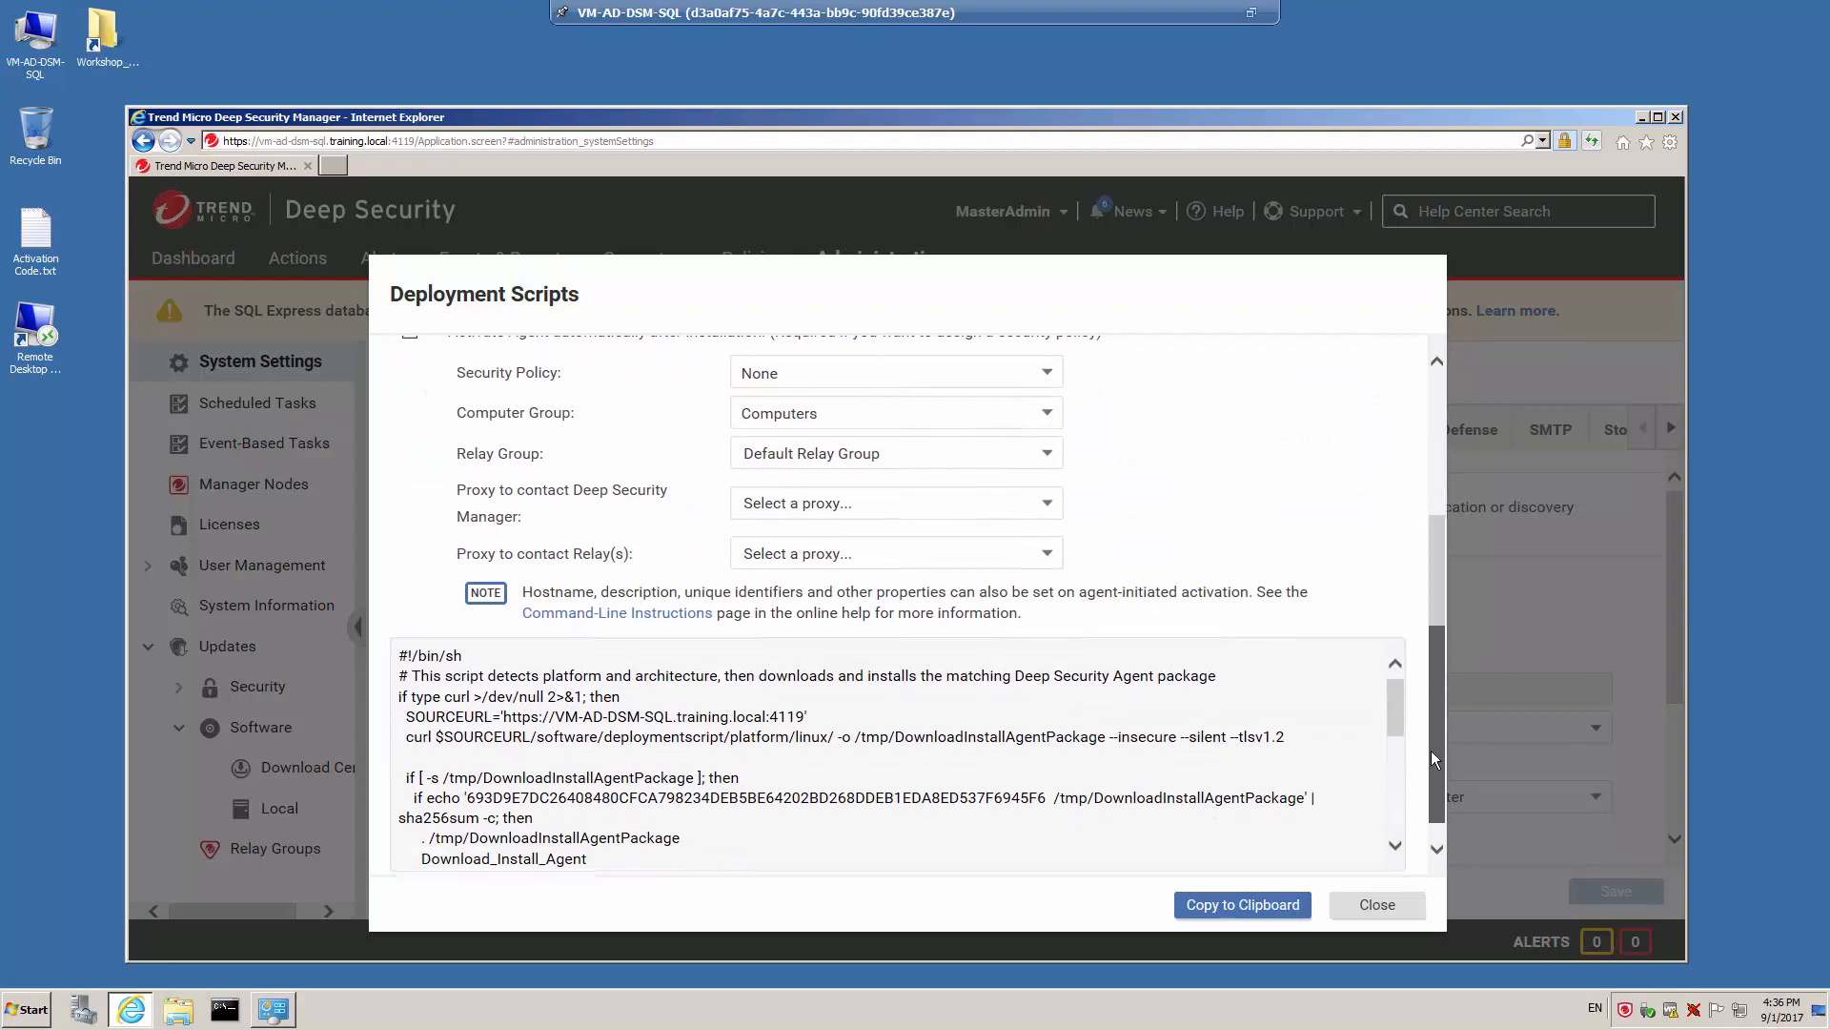
pyautogui.click(1051, 380)
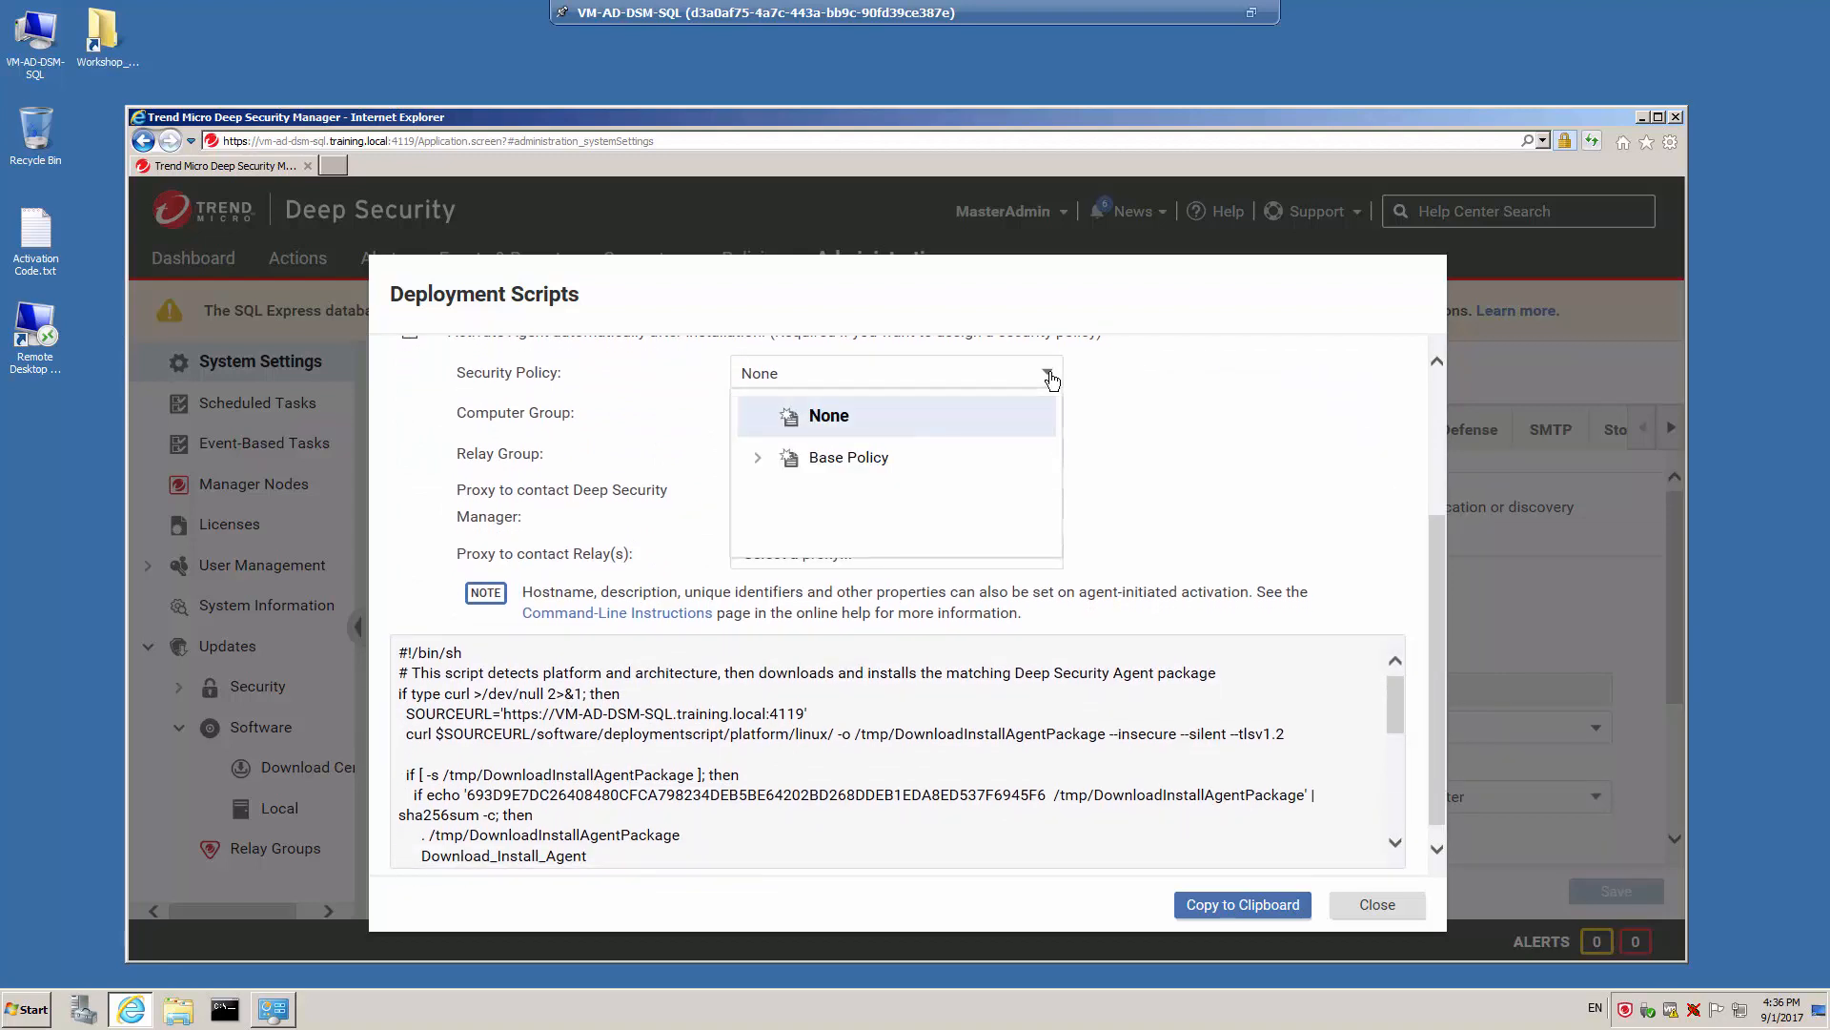
pyautogui.click(1051, 379)
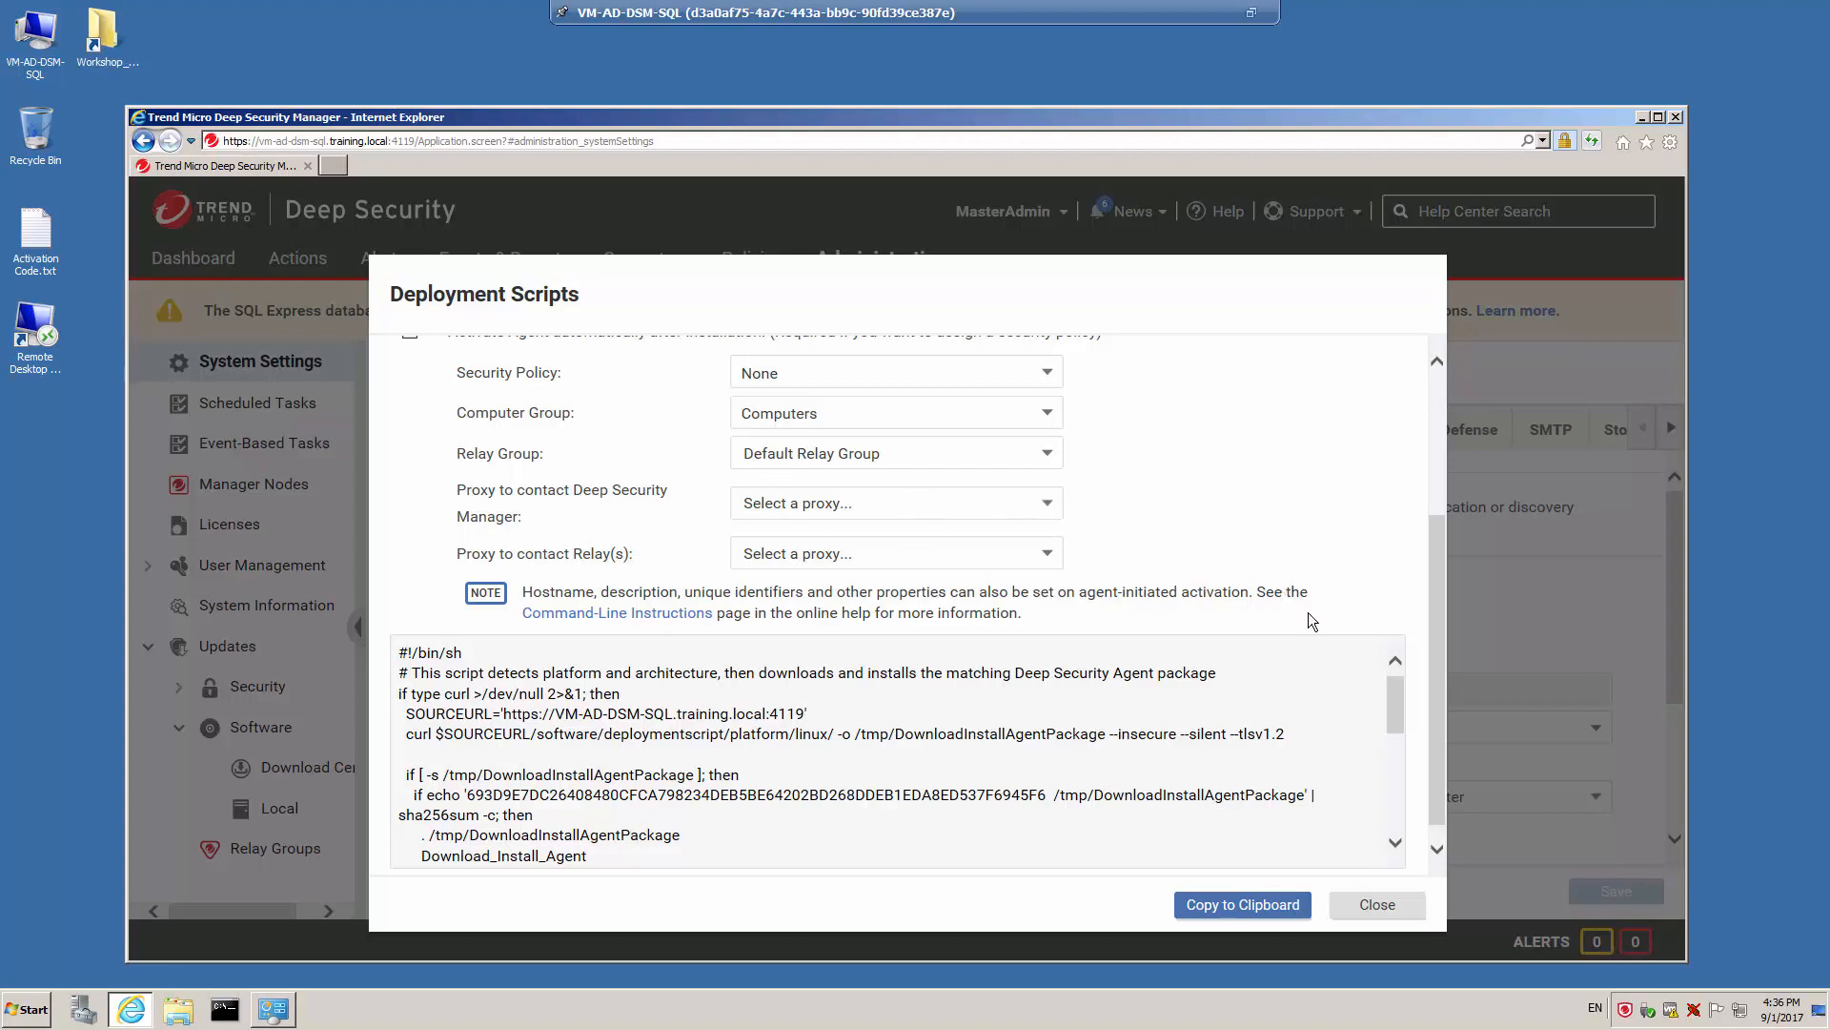
# Review the generated Linux deployment script through its end and copy it to the clipboard, allowing the webpage clipboard access.
pyautogui.moveTo(1437, 654); pyautogui.dragTo(526, 583)
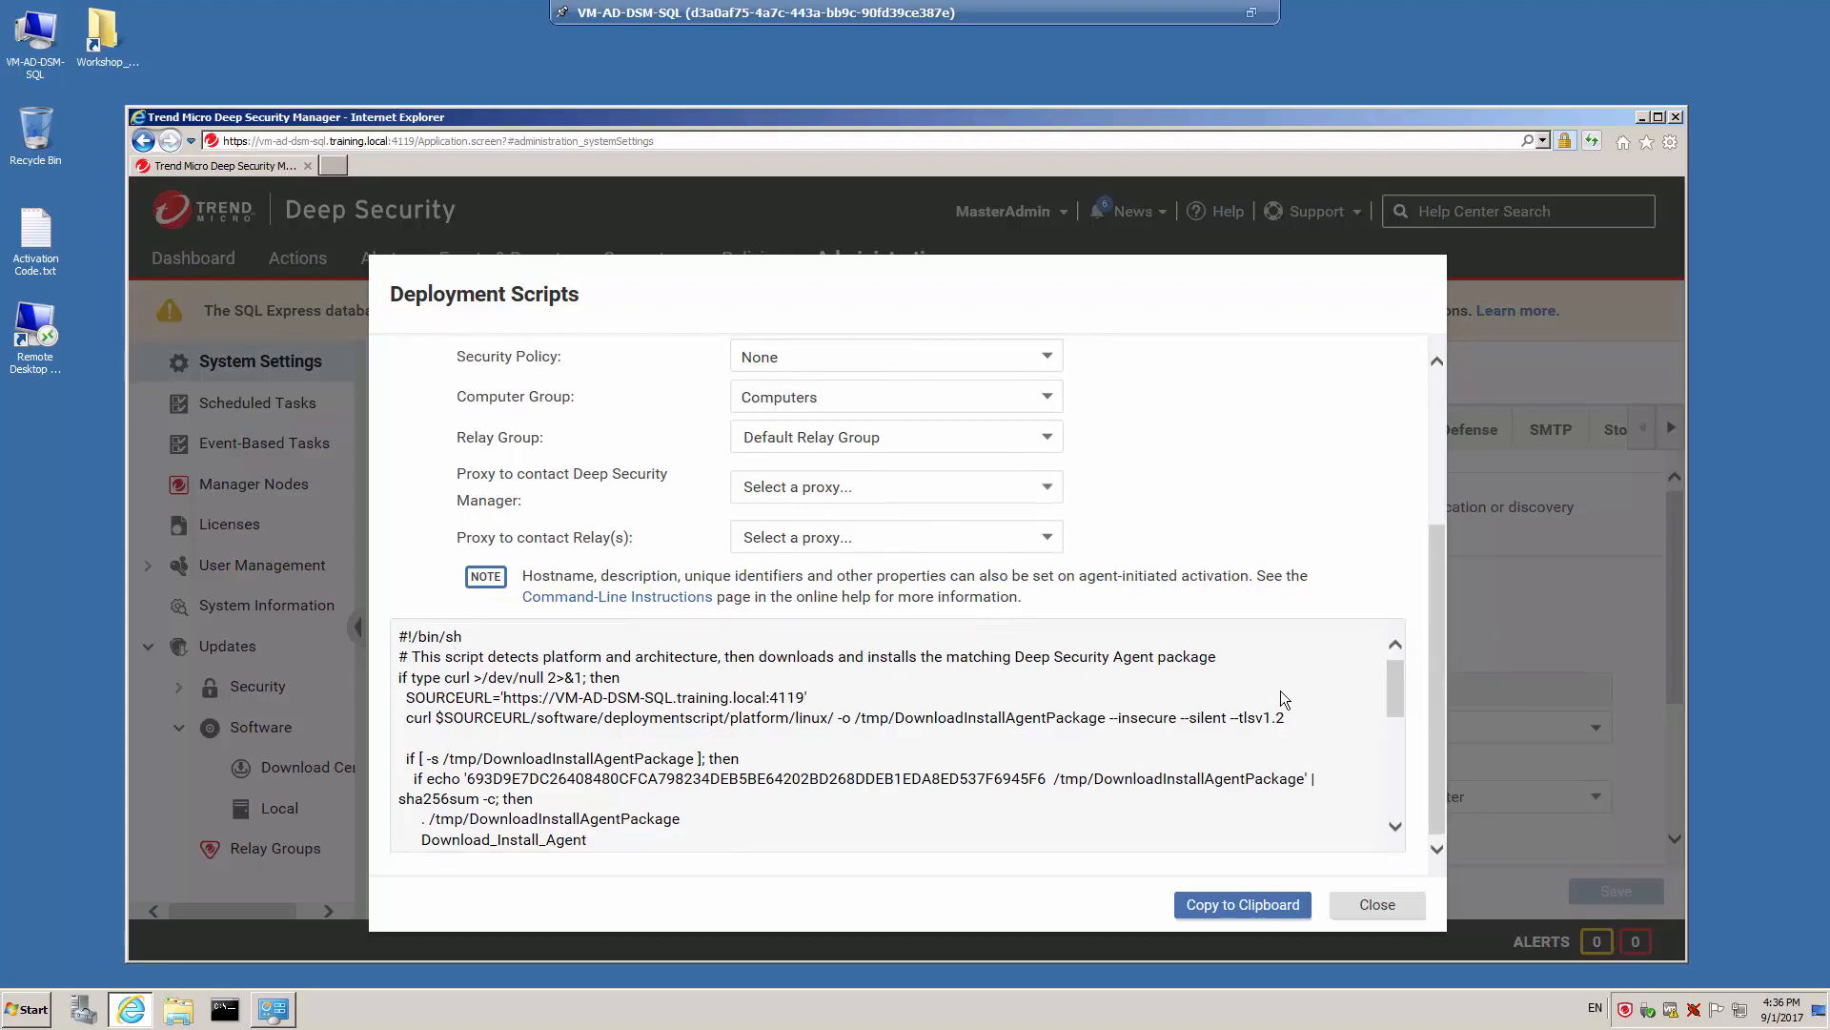
pyautogui.moveTo(1392, 679); pyautogui.dragTo(1409, 816)
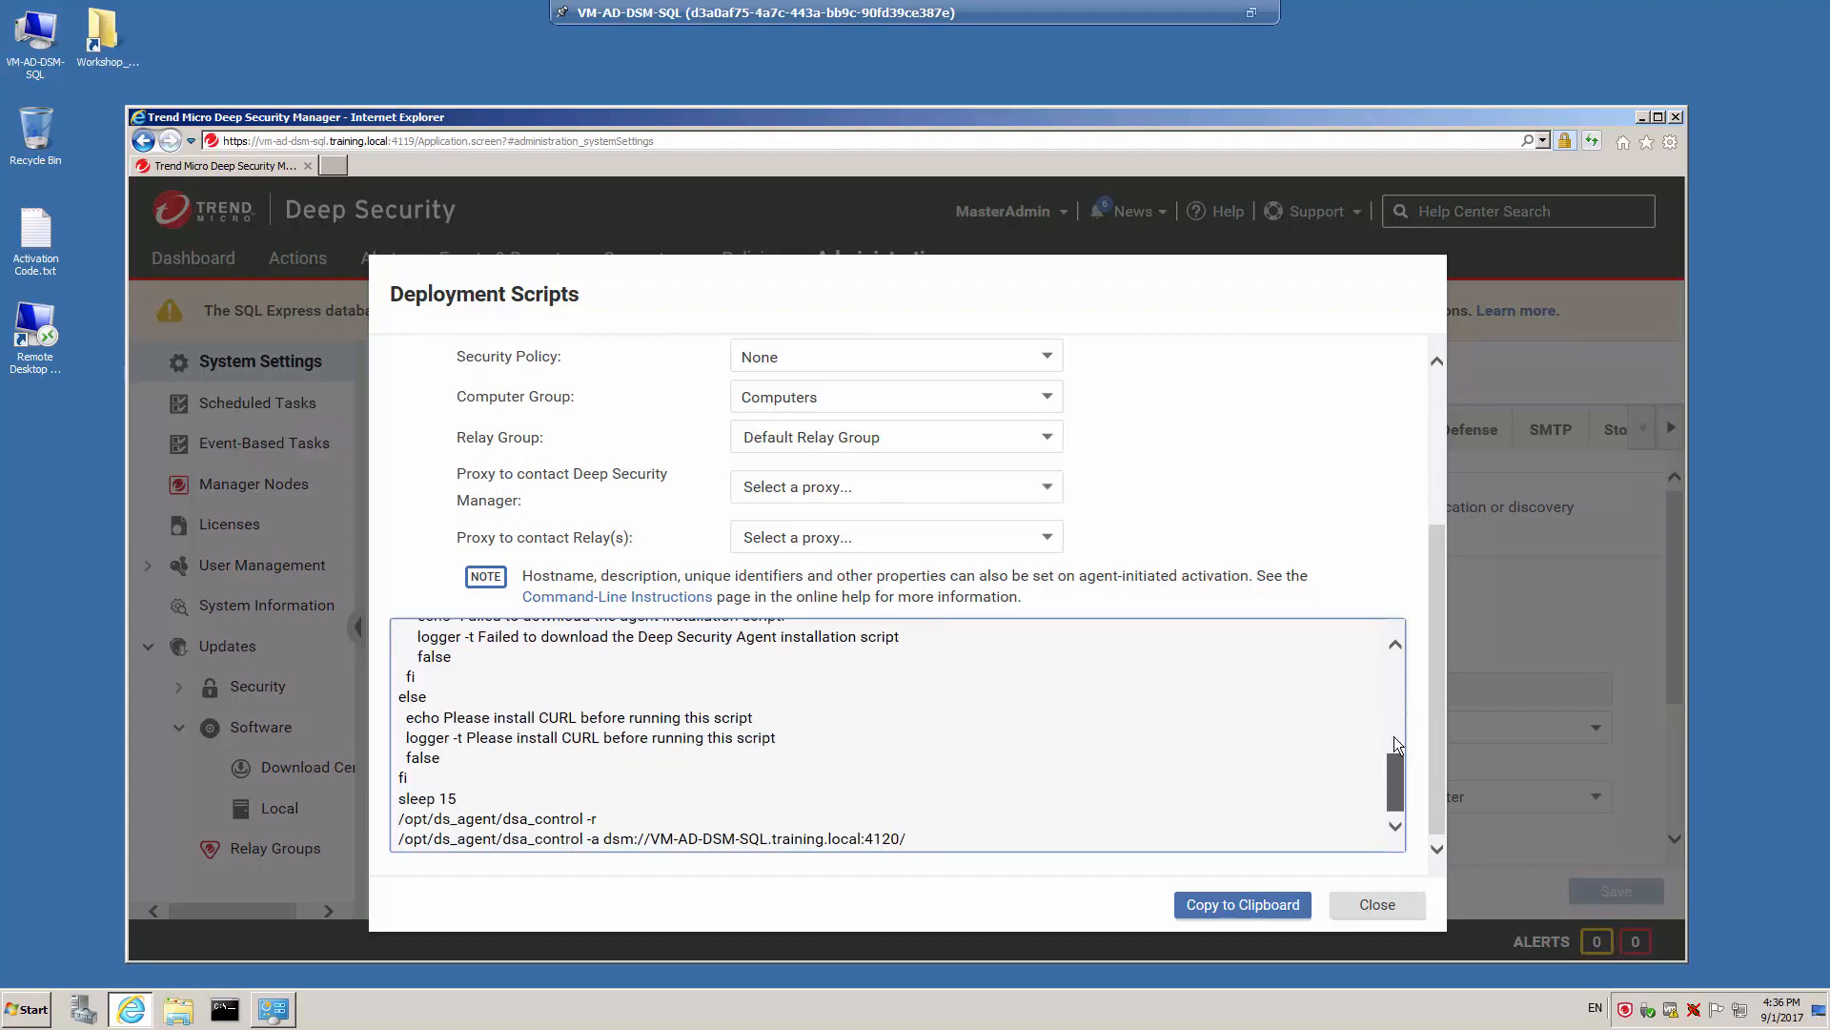
pyautogui.moveTo(1393, 736); pyautogui.dragTo(1372, 691)
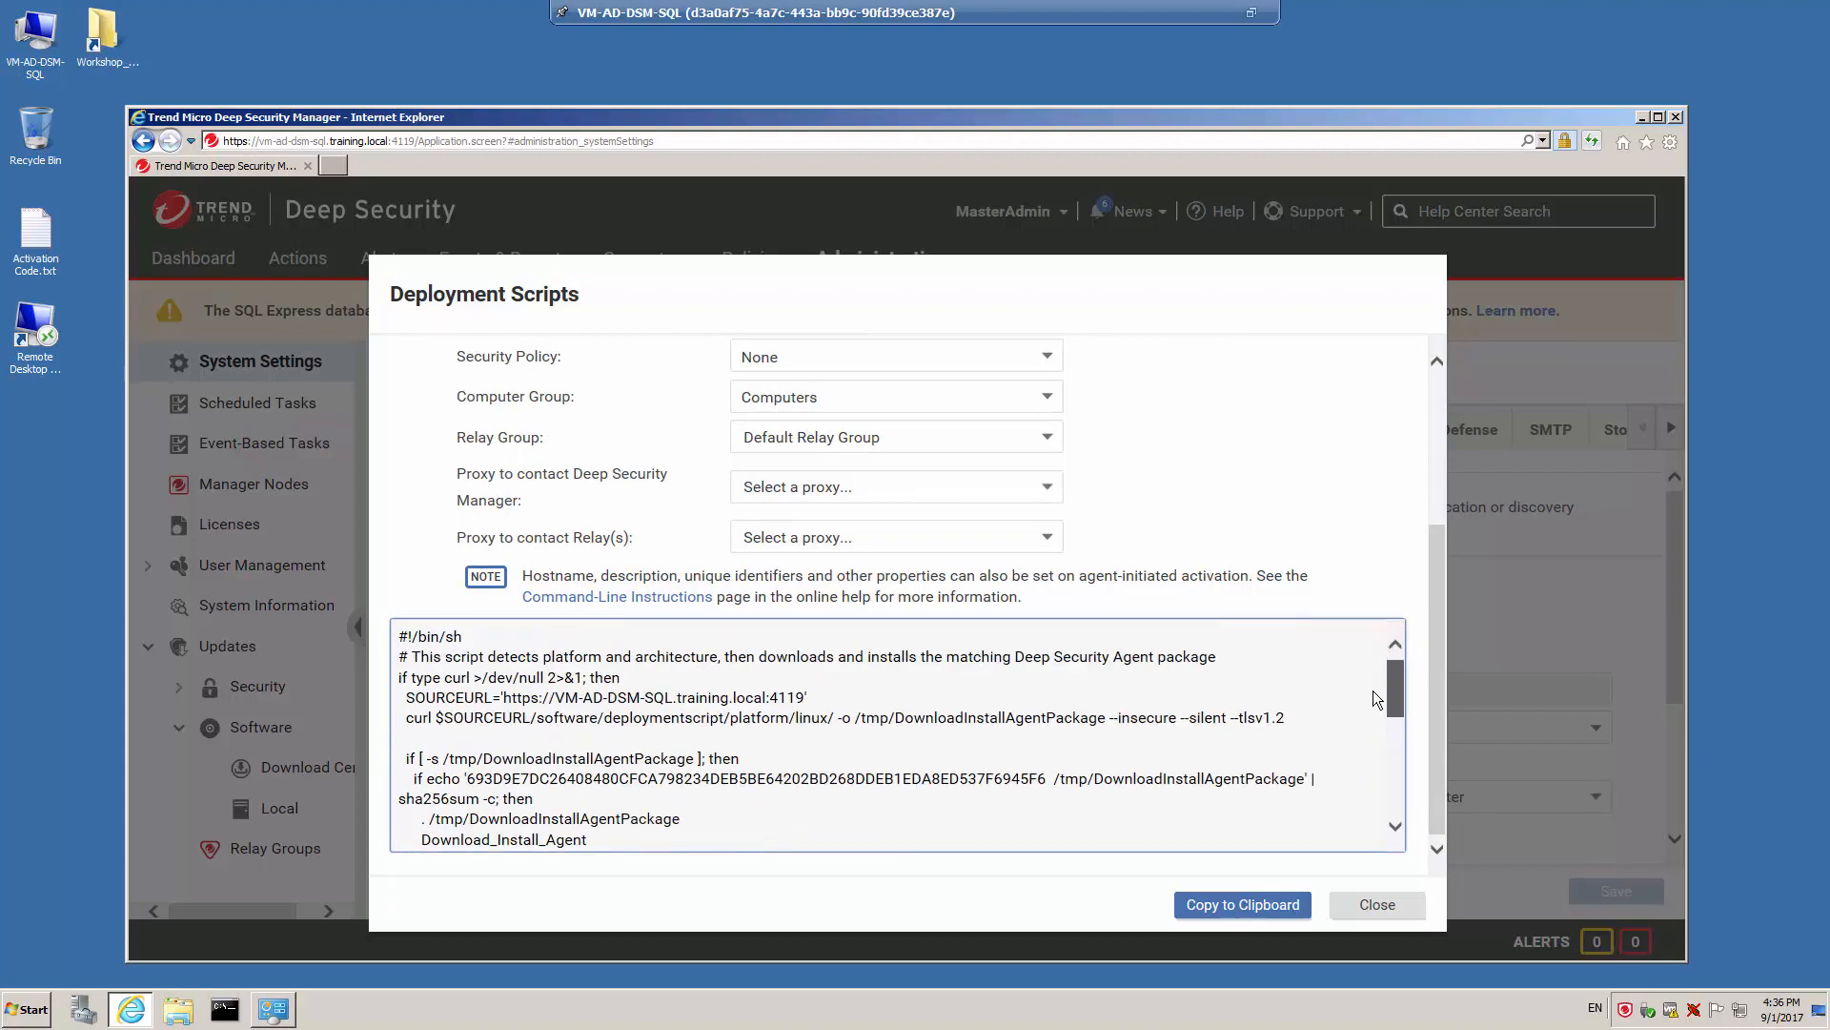
pyautogui.click(1228, 905)
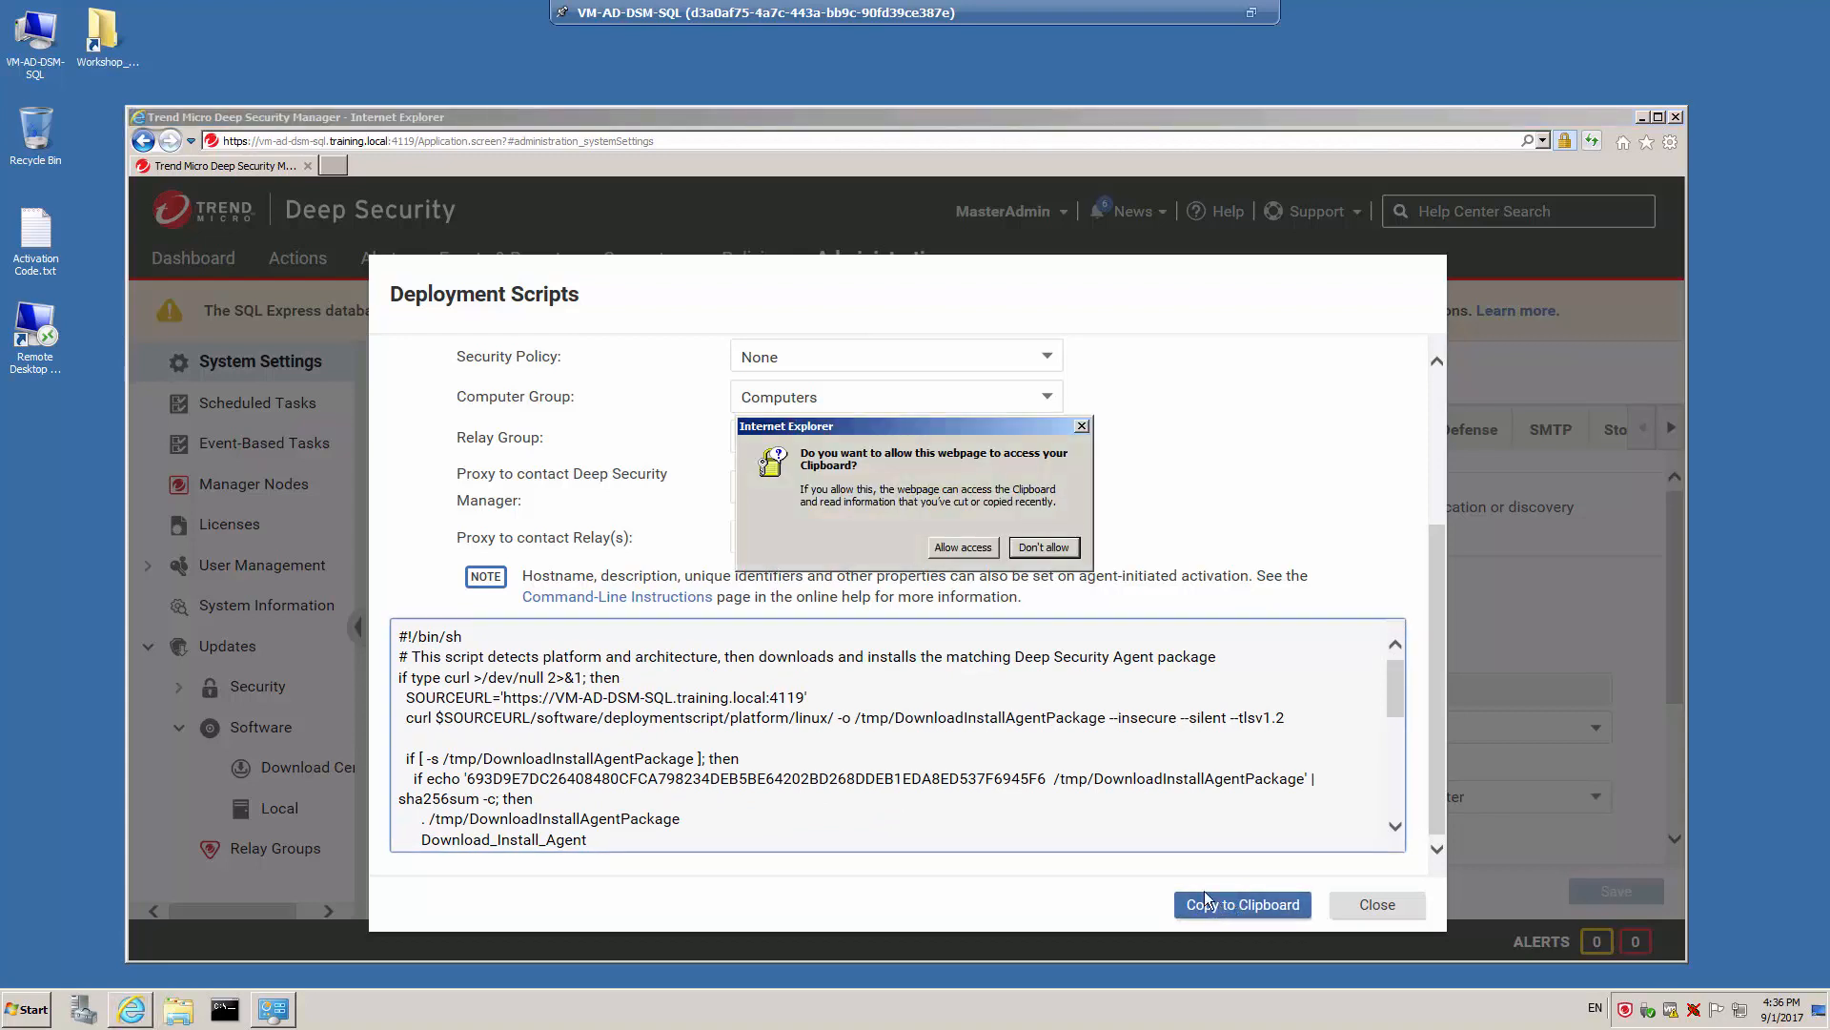
pyautogui.click(963, 546)
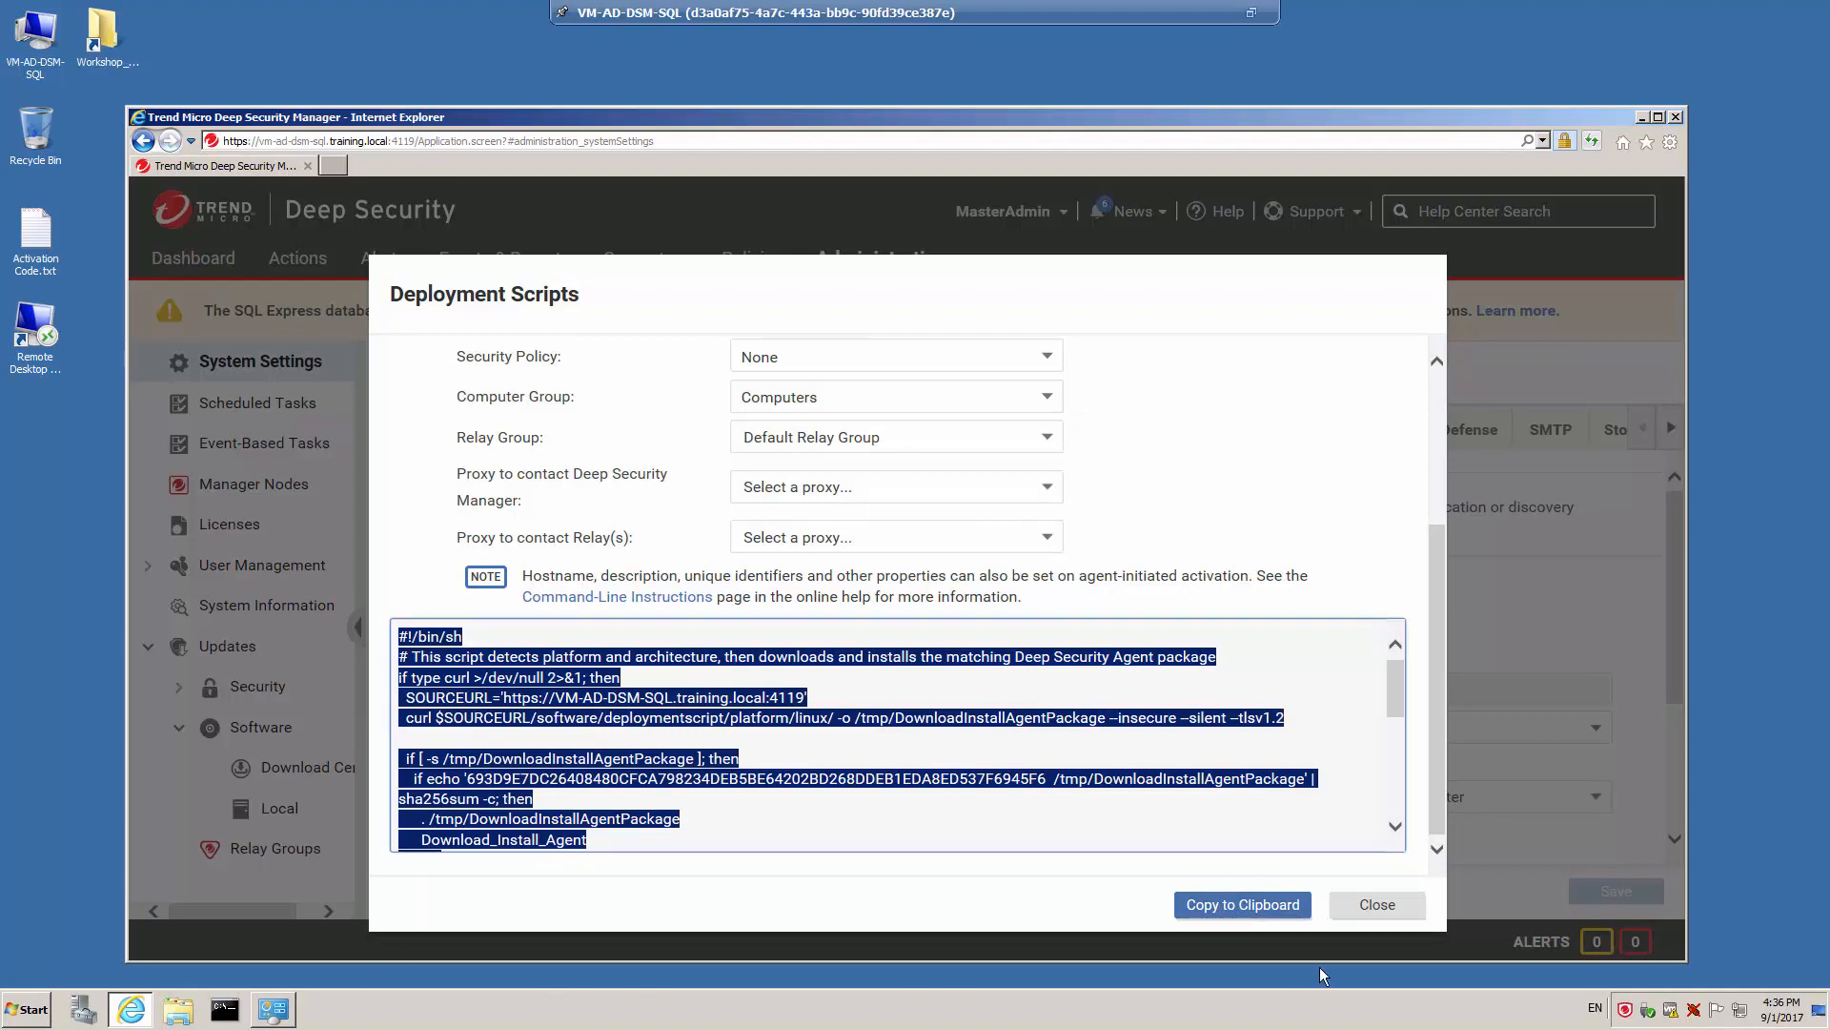
# Copy the Linux deployment script to the clipboard and paste it into a new Notepad document.
pyautogui.click(1243, 908)
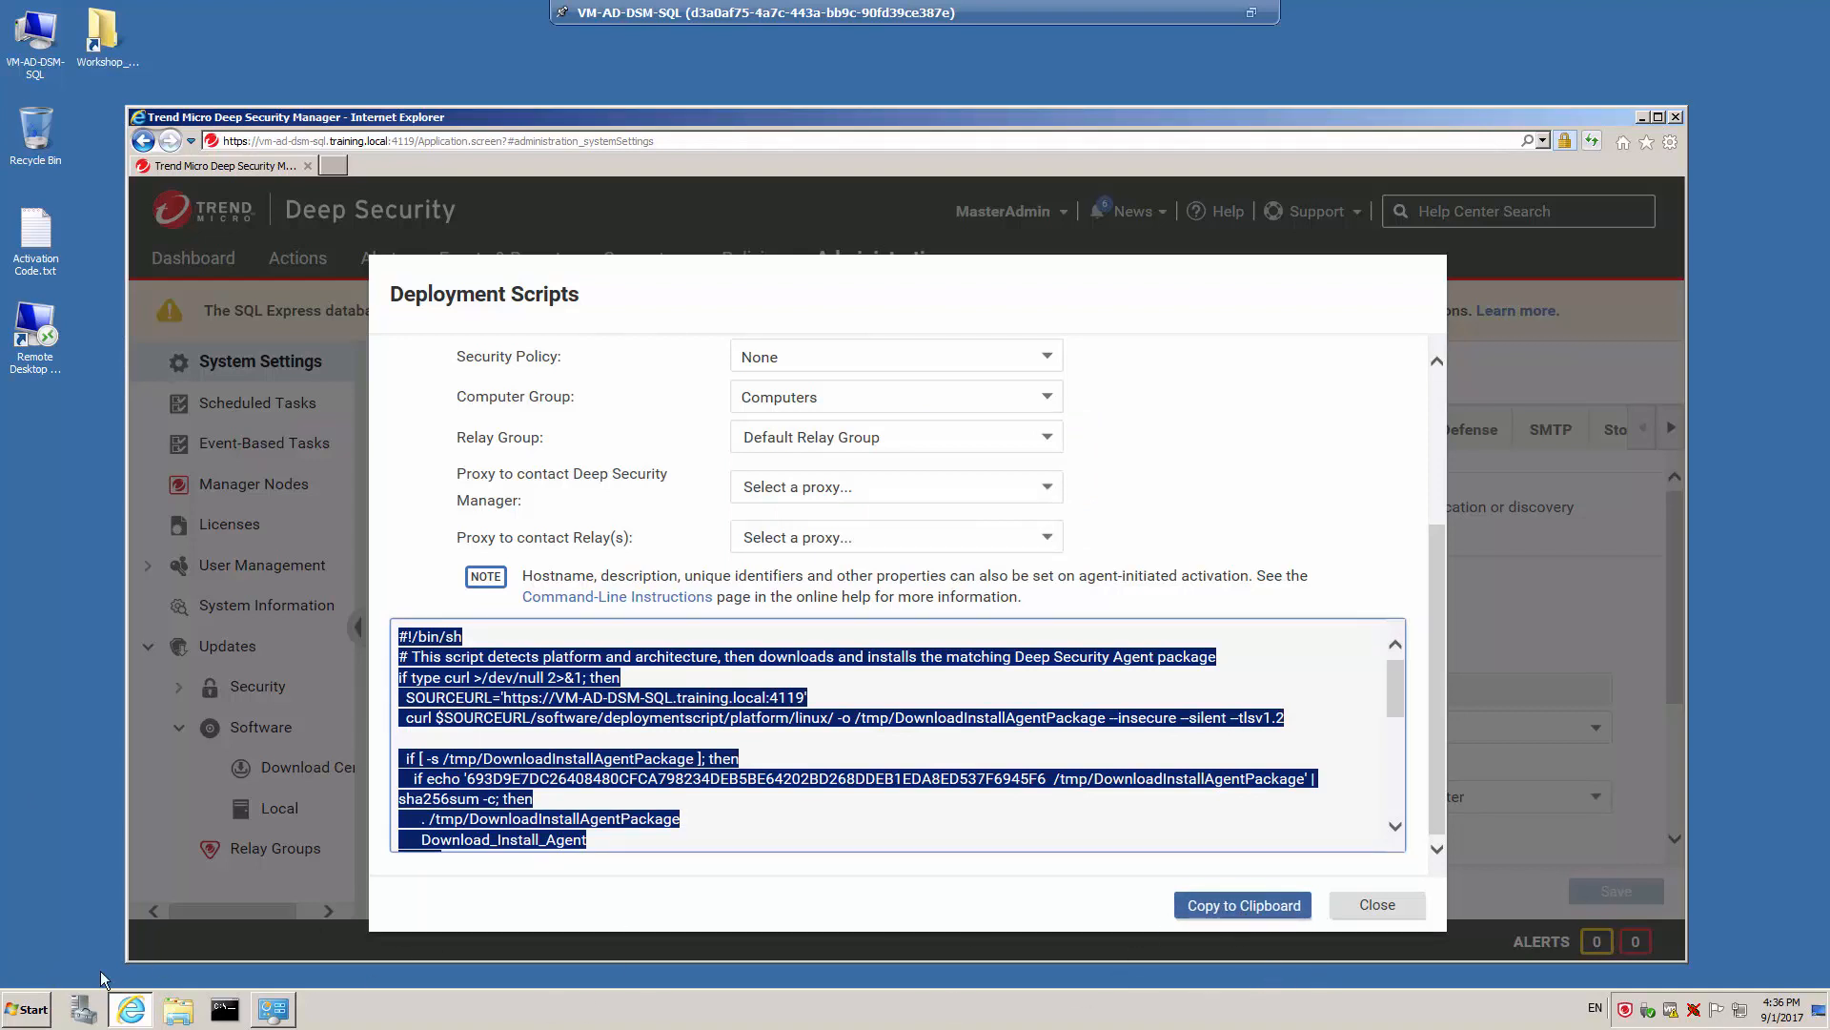
pyautogui.click(26, 1012)
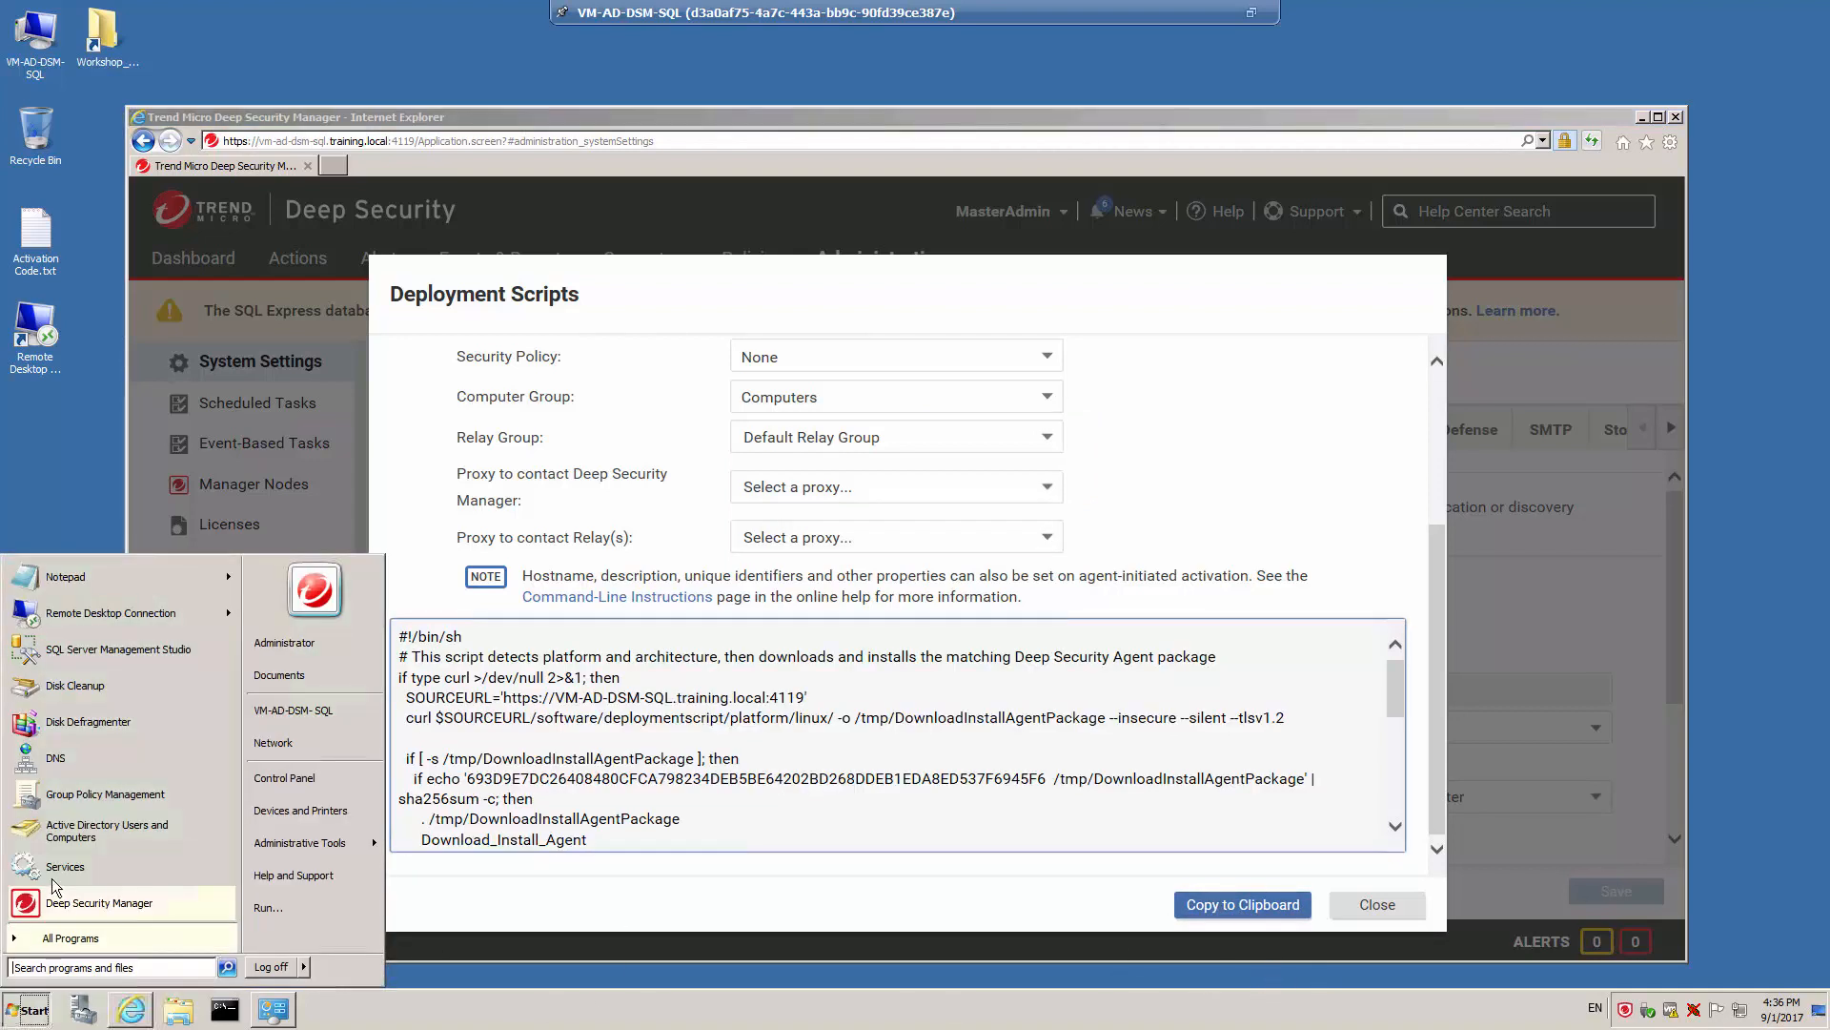
pyautogui.click(90, 572)
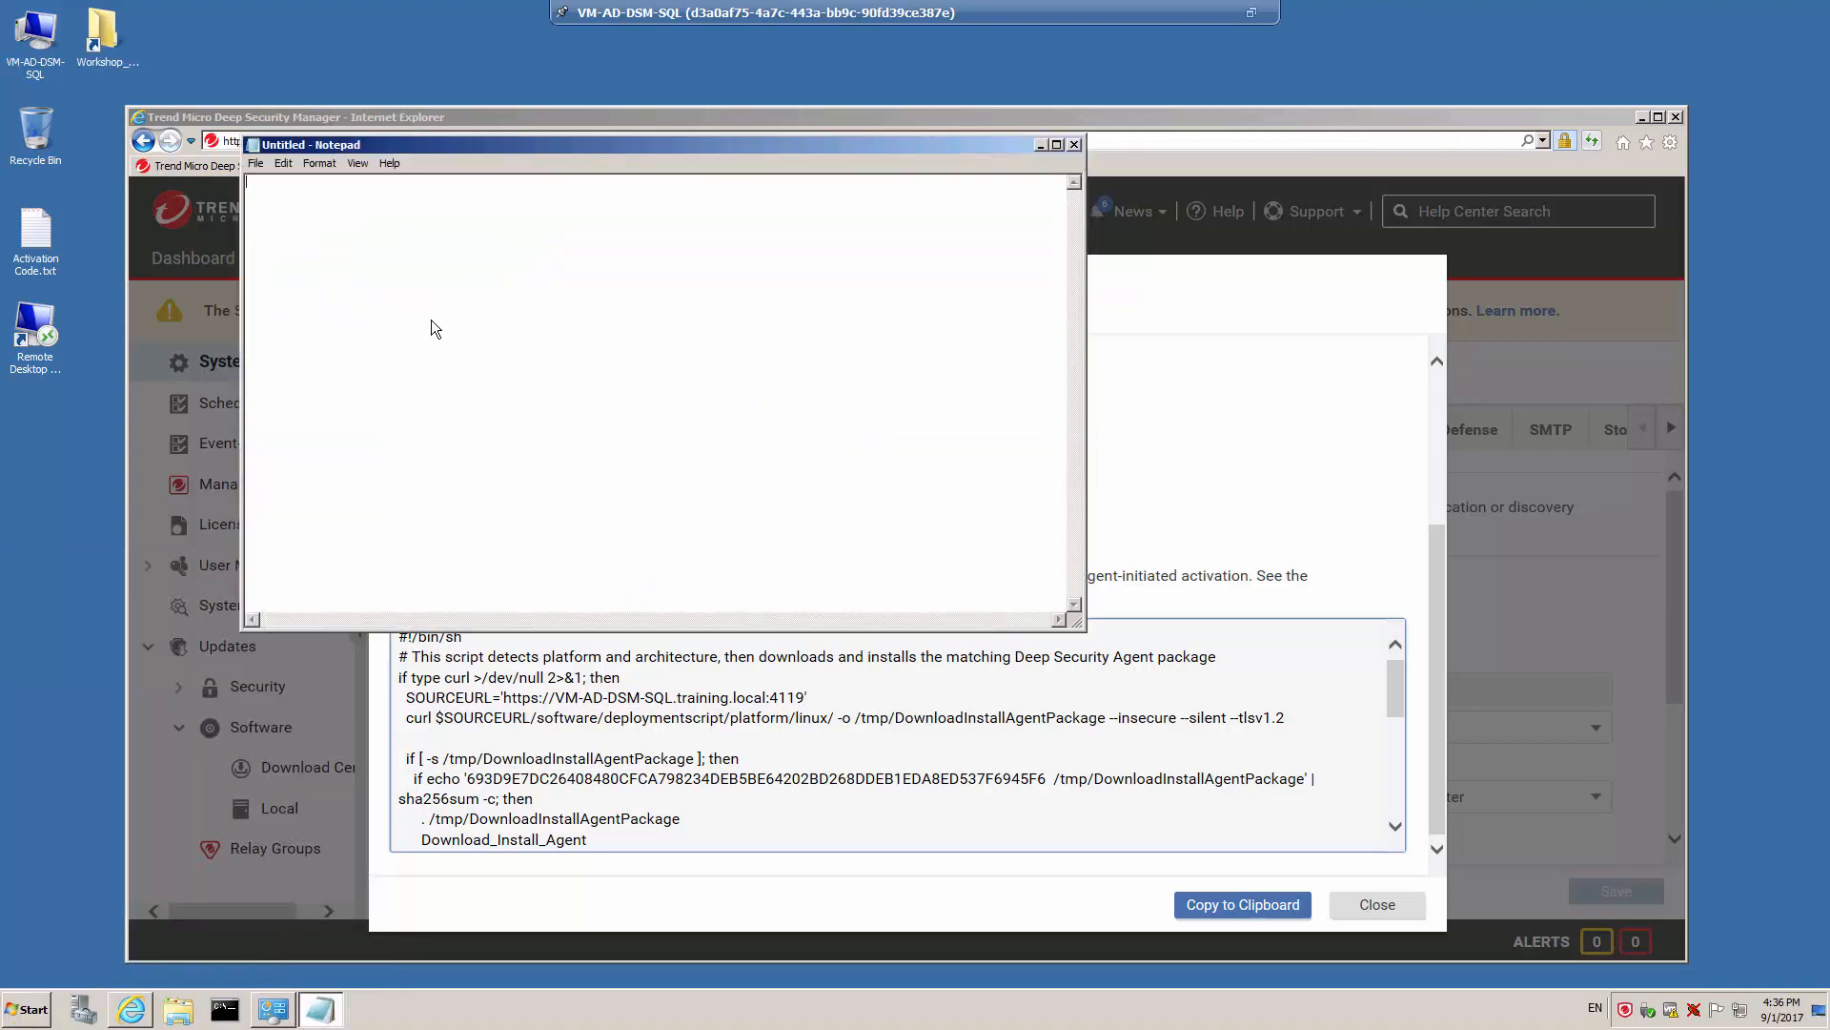
pyautogui.hotkey('ctrl', 'v')
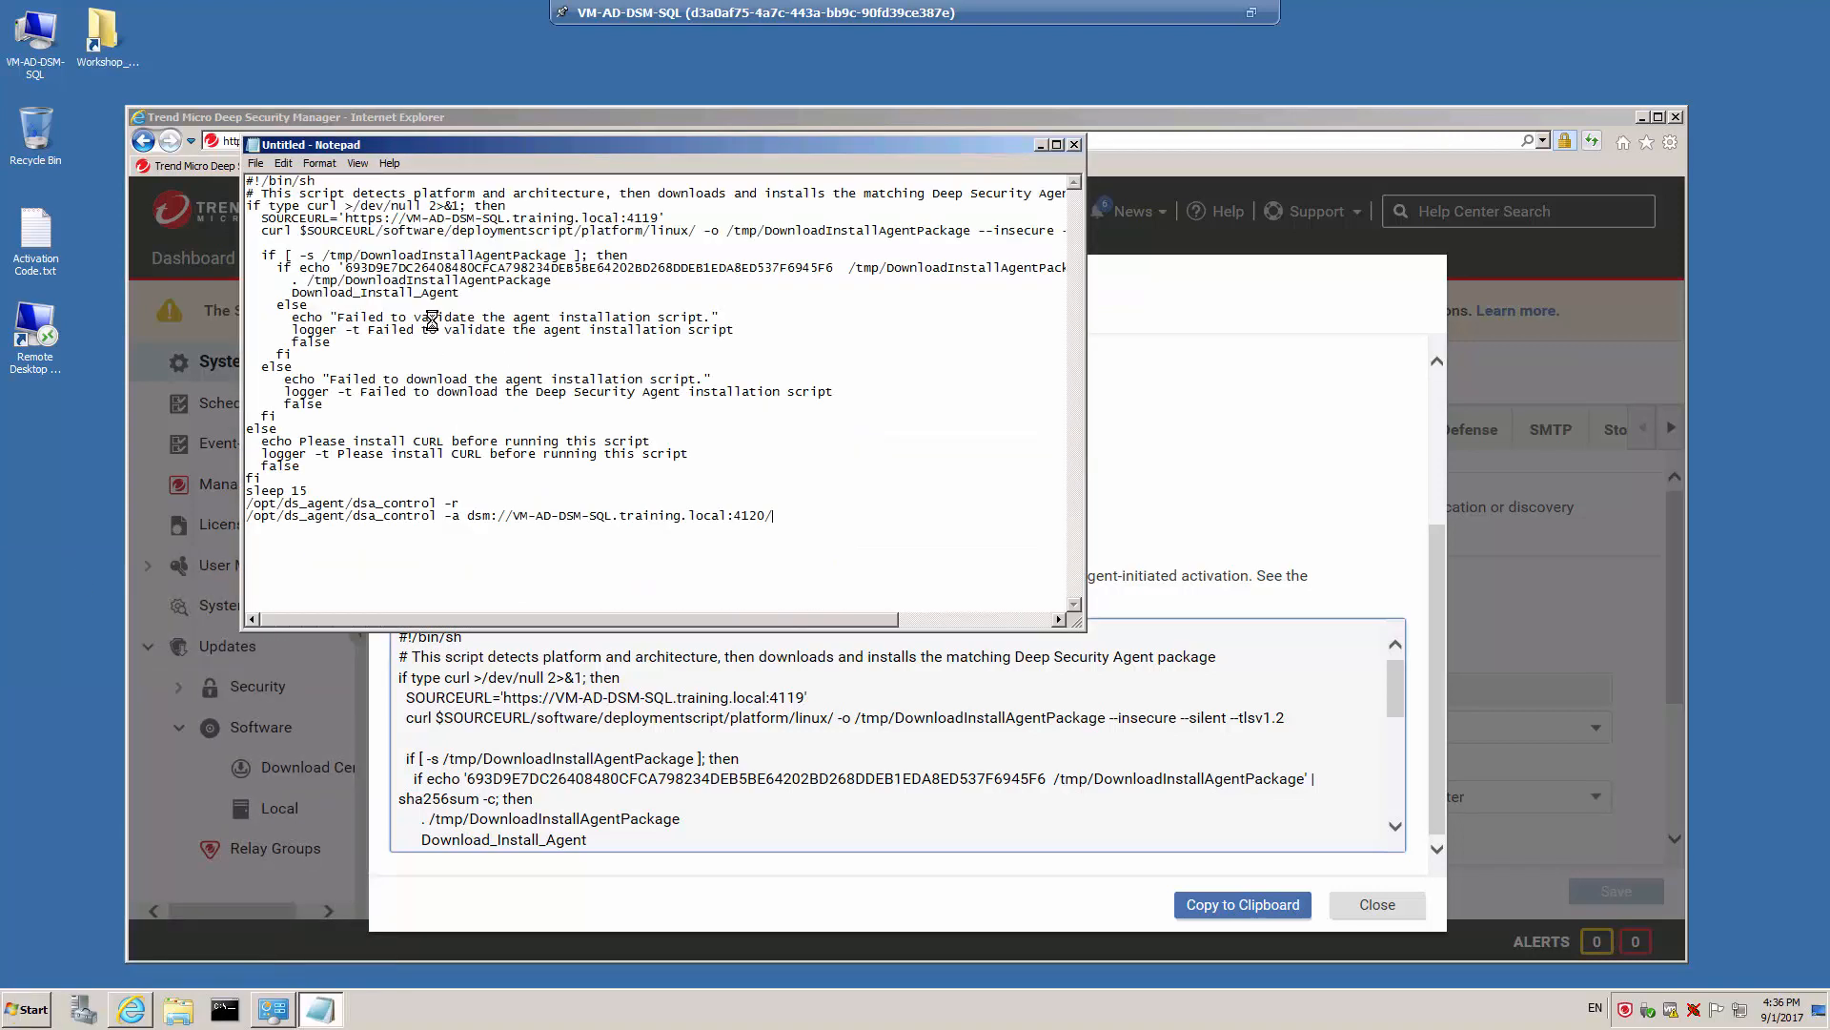
# Save the pasted script as script in C:\Workshop_Files, then close Notepad and the deployment script generator.
pyautogui.click(256, 164)
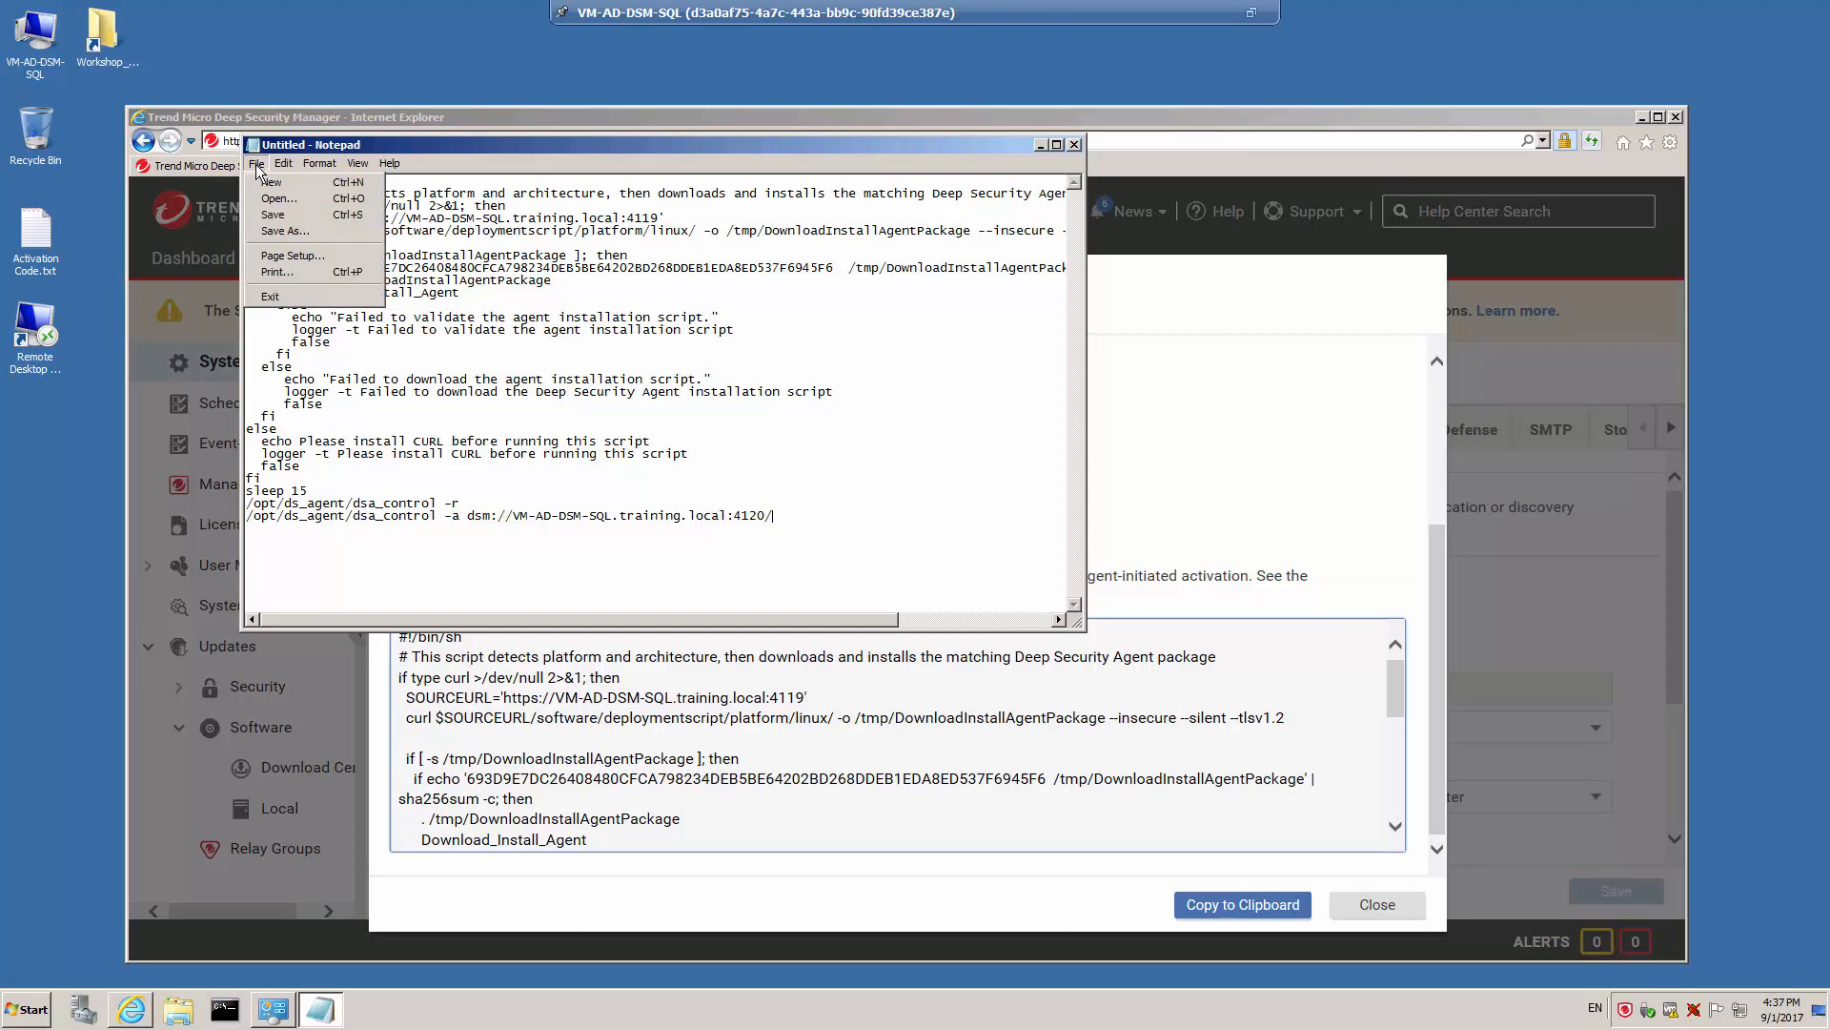
pyautogui.click(296, 232)
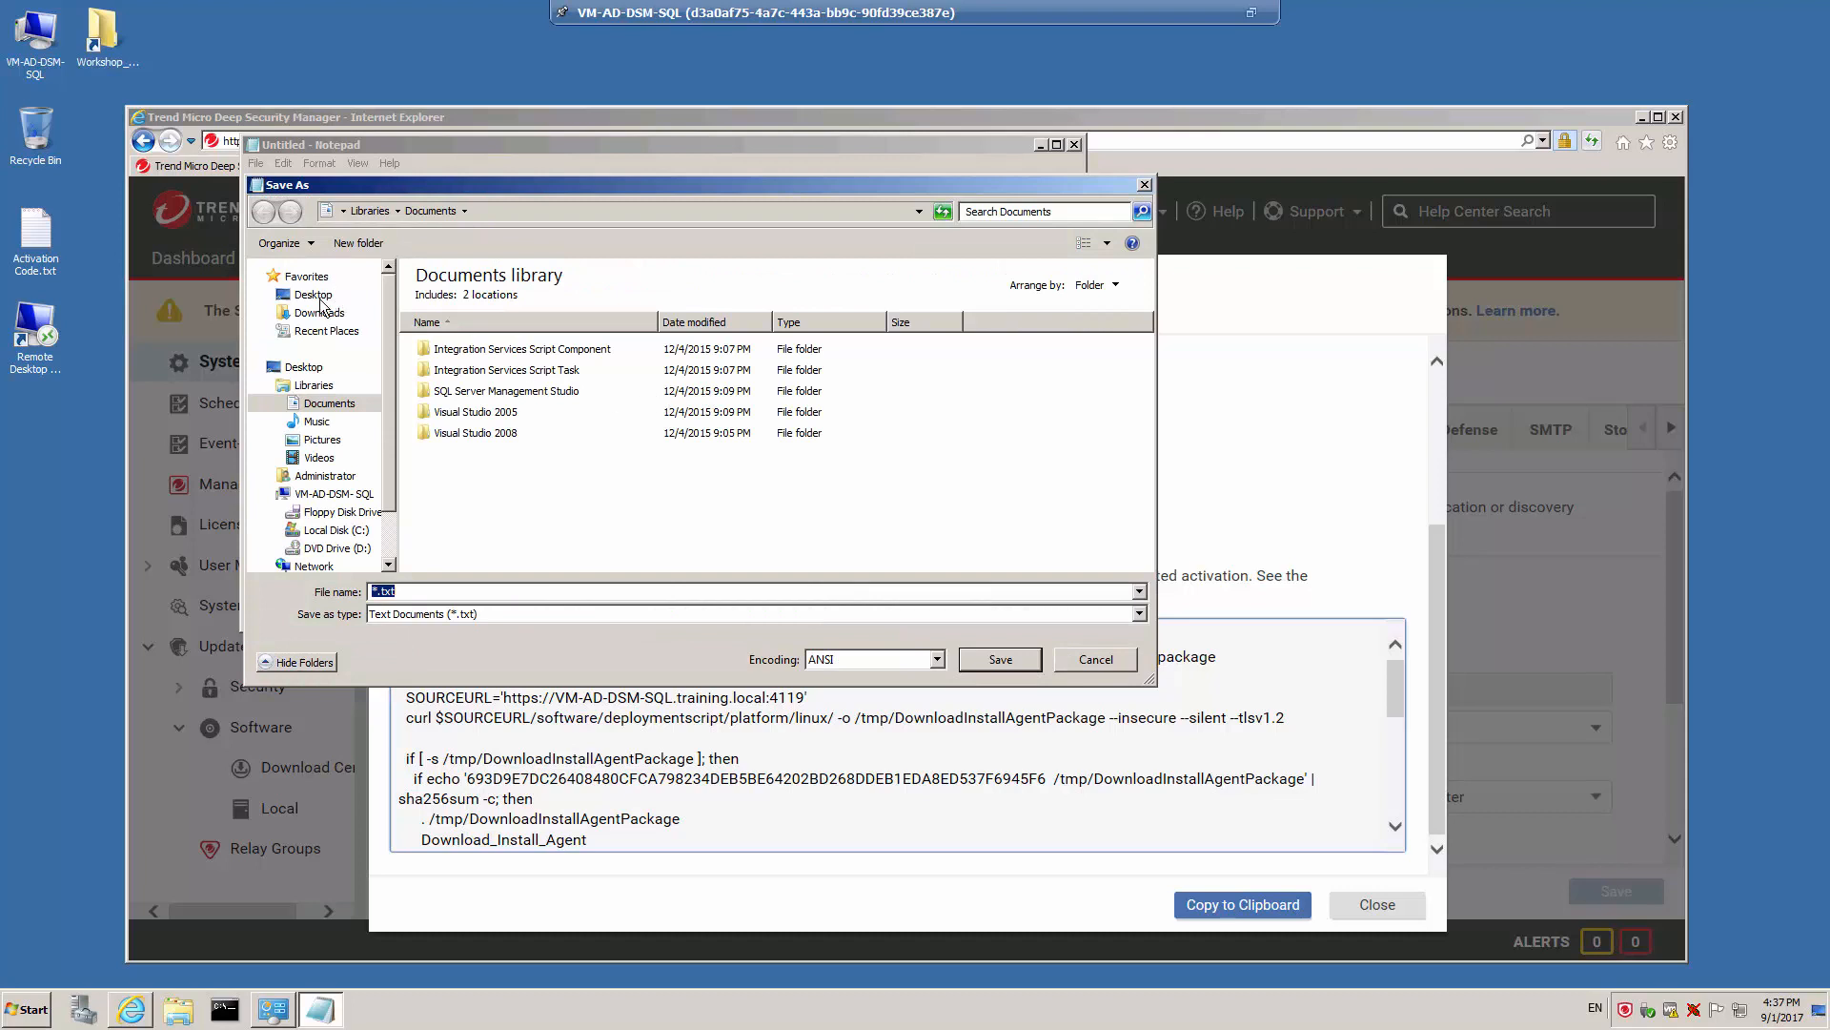
pyautogui.click(361, 533)
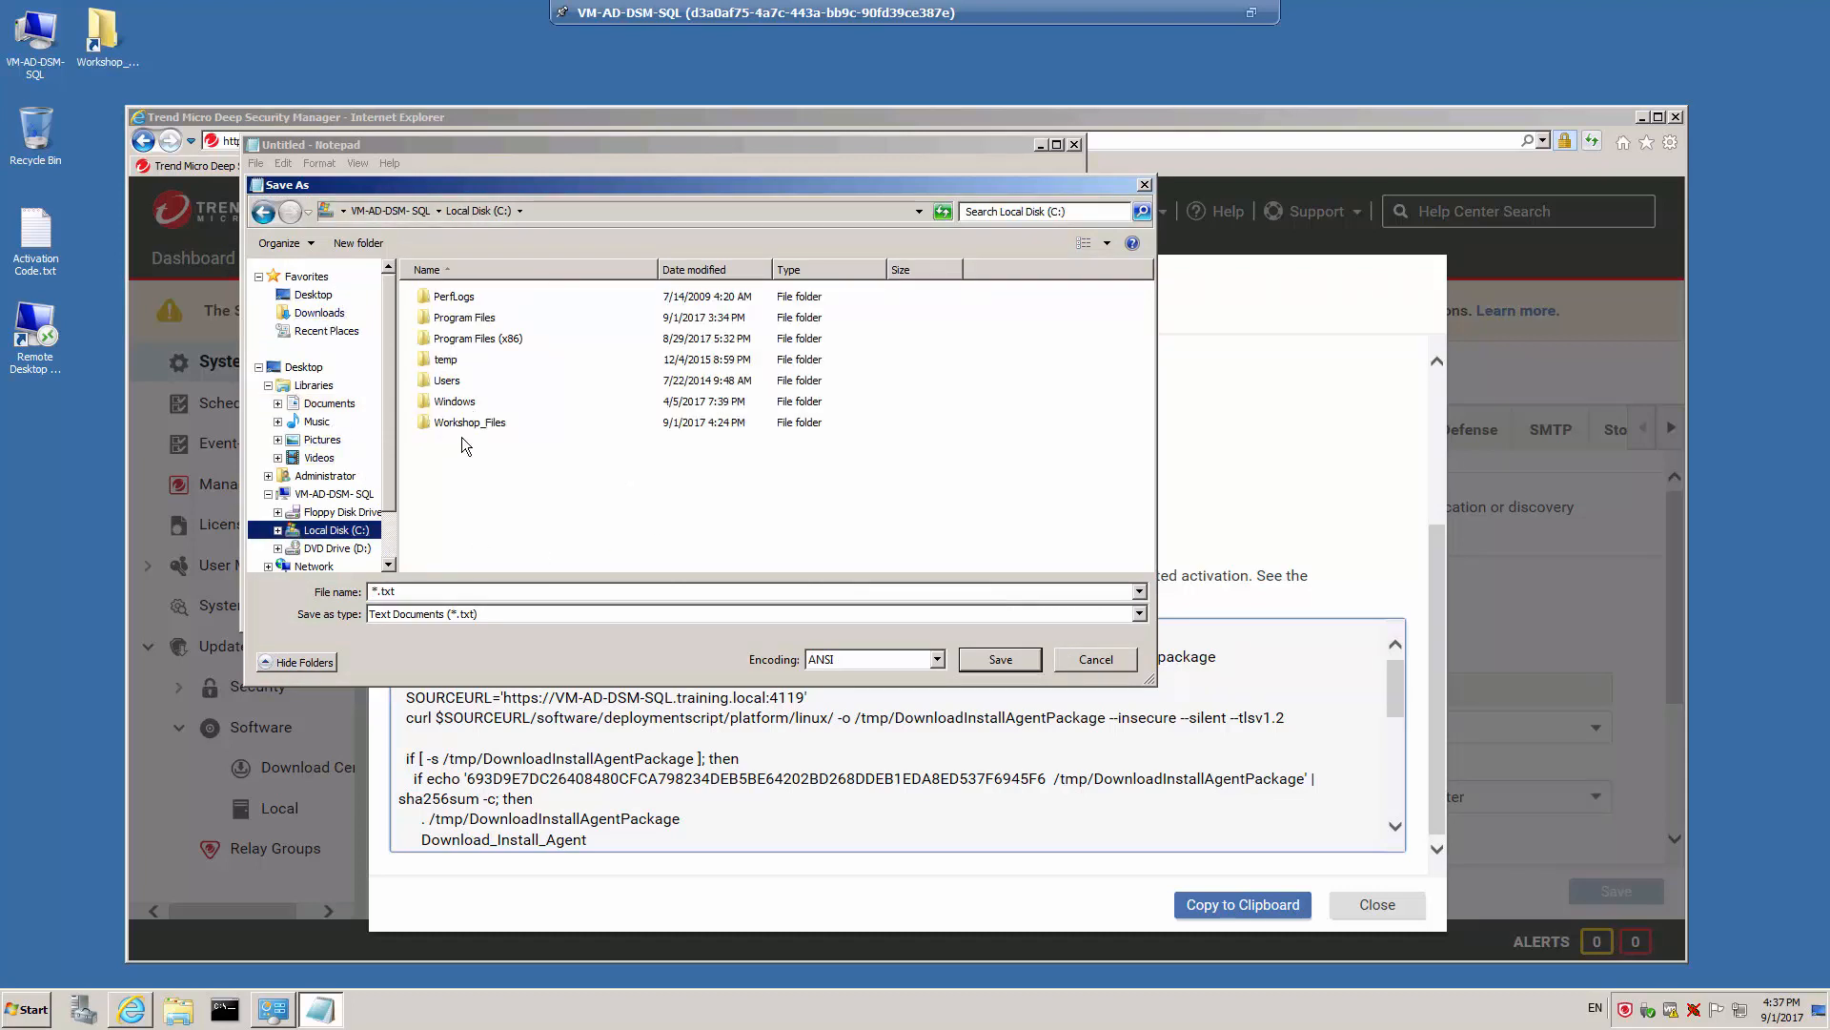
pyautogui.doubleClick(482, 423)
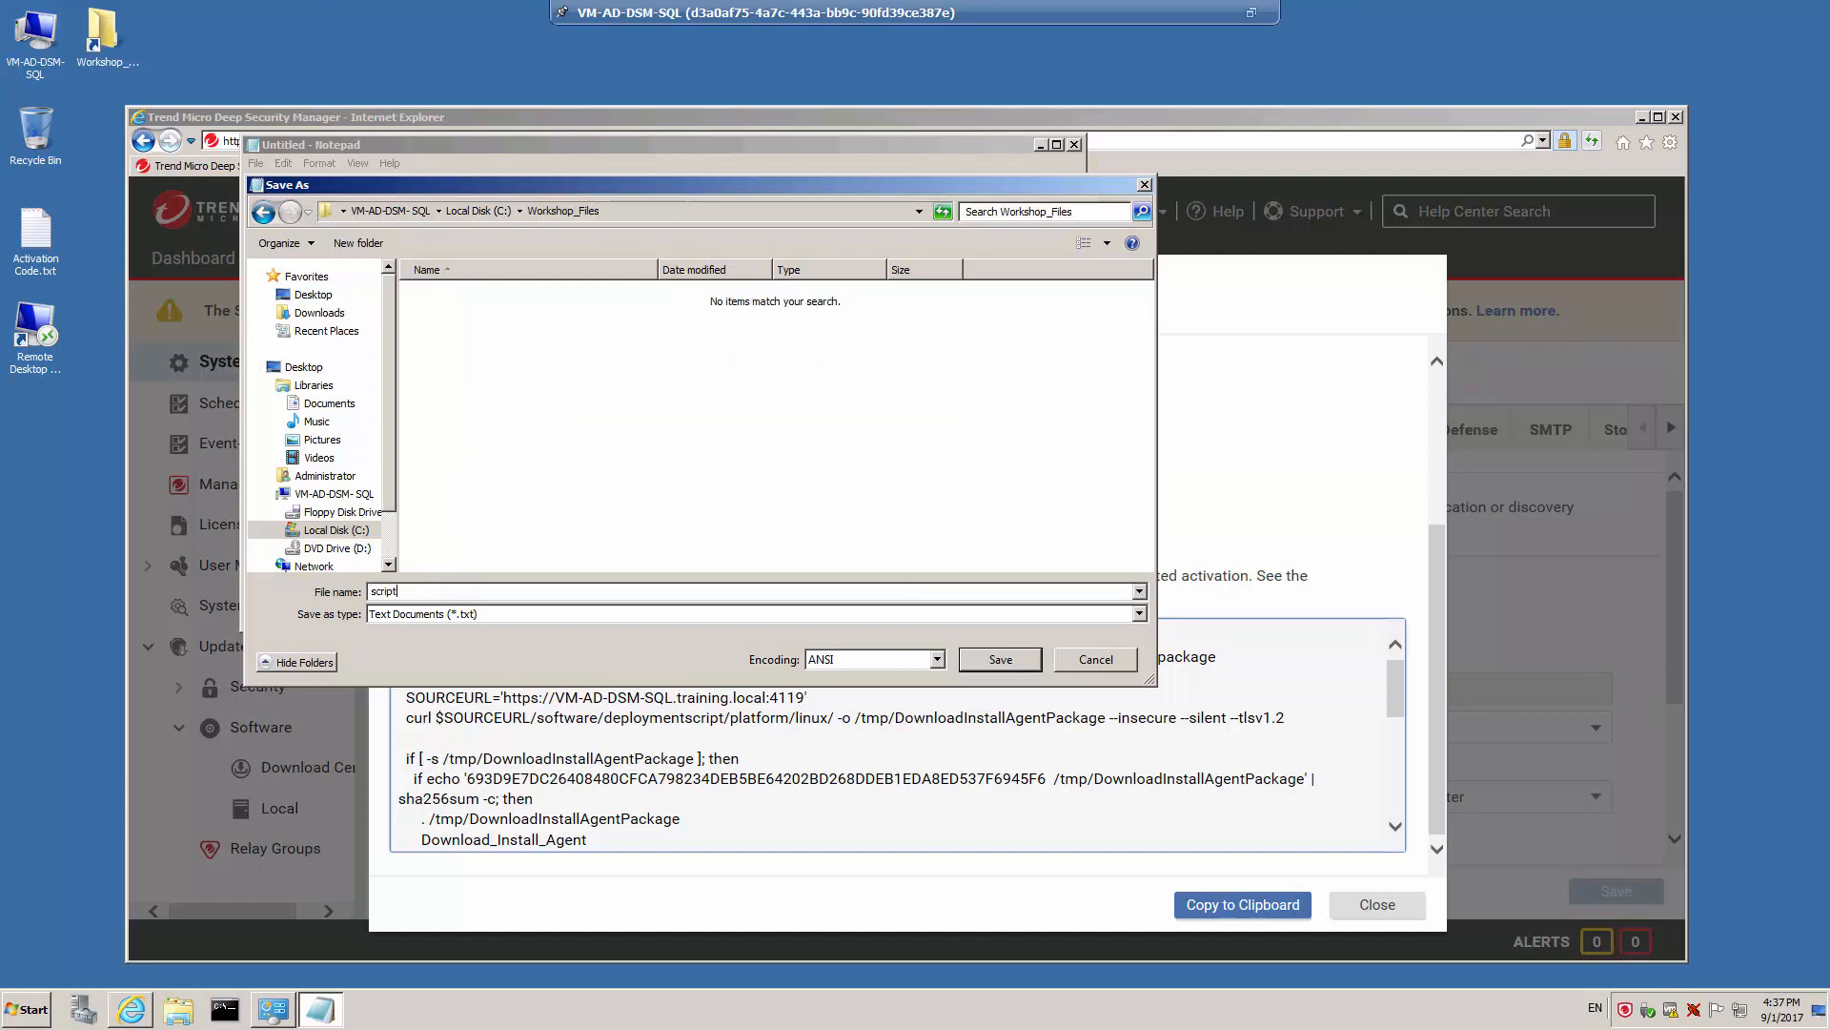
pyautogui.click(1001, 659)
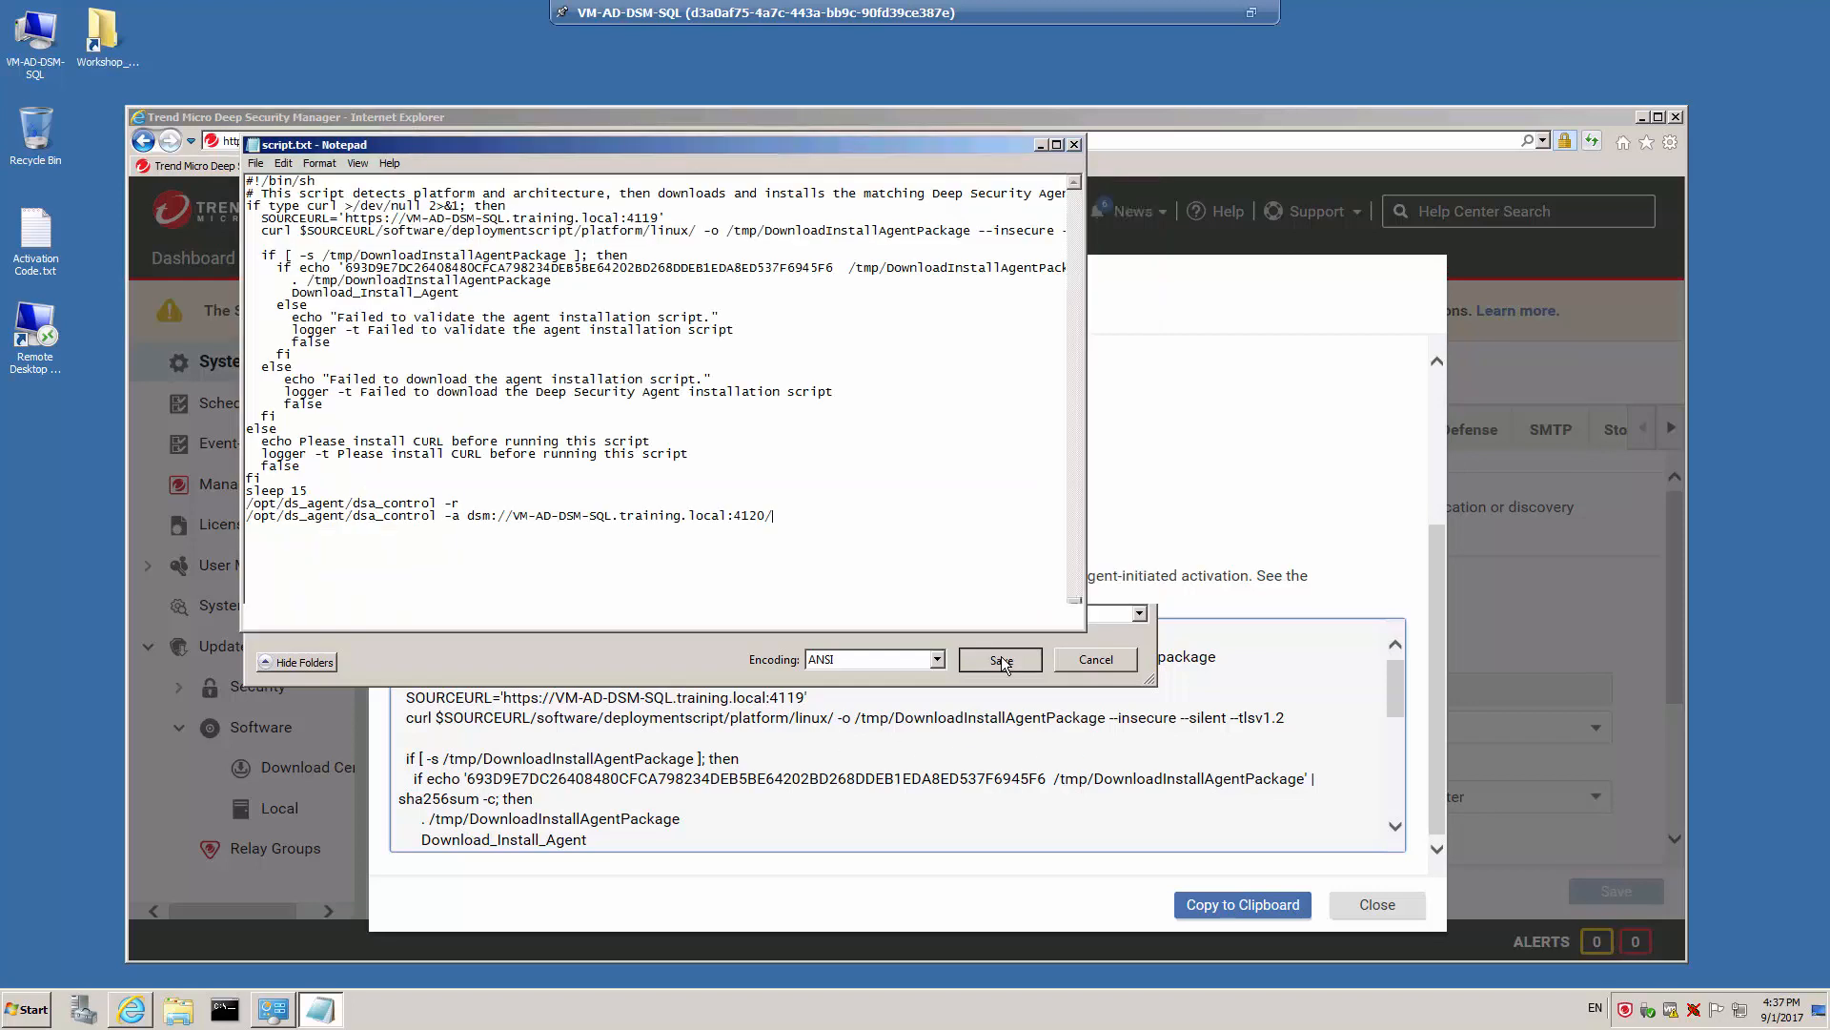
pyautogui.click(1074, 145)
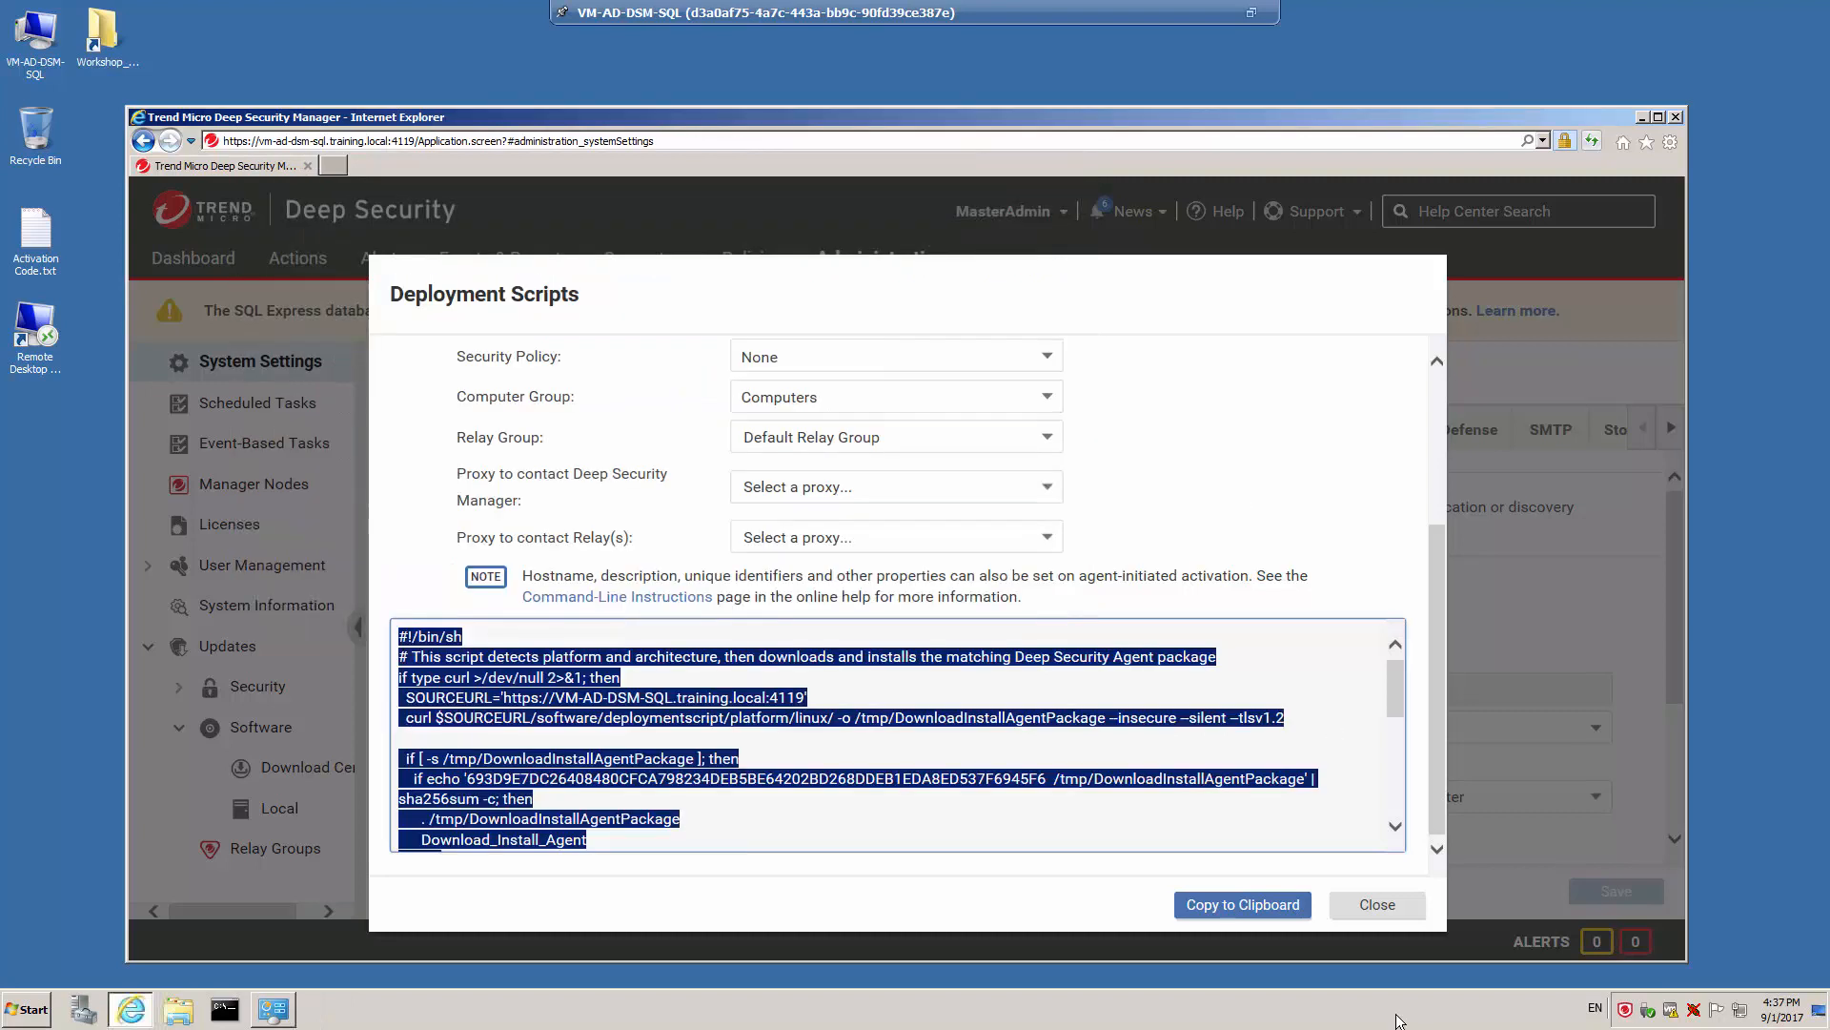
pyautogui.click(1378, 905)
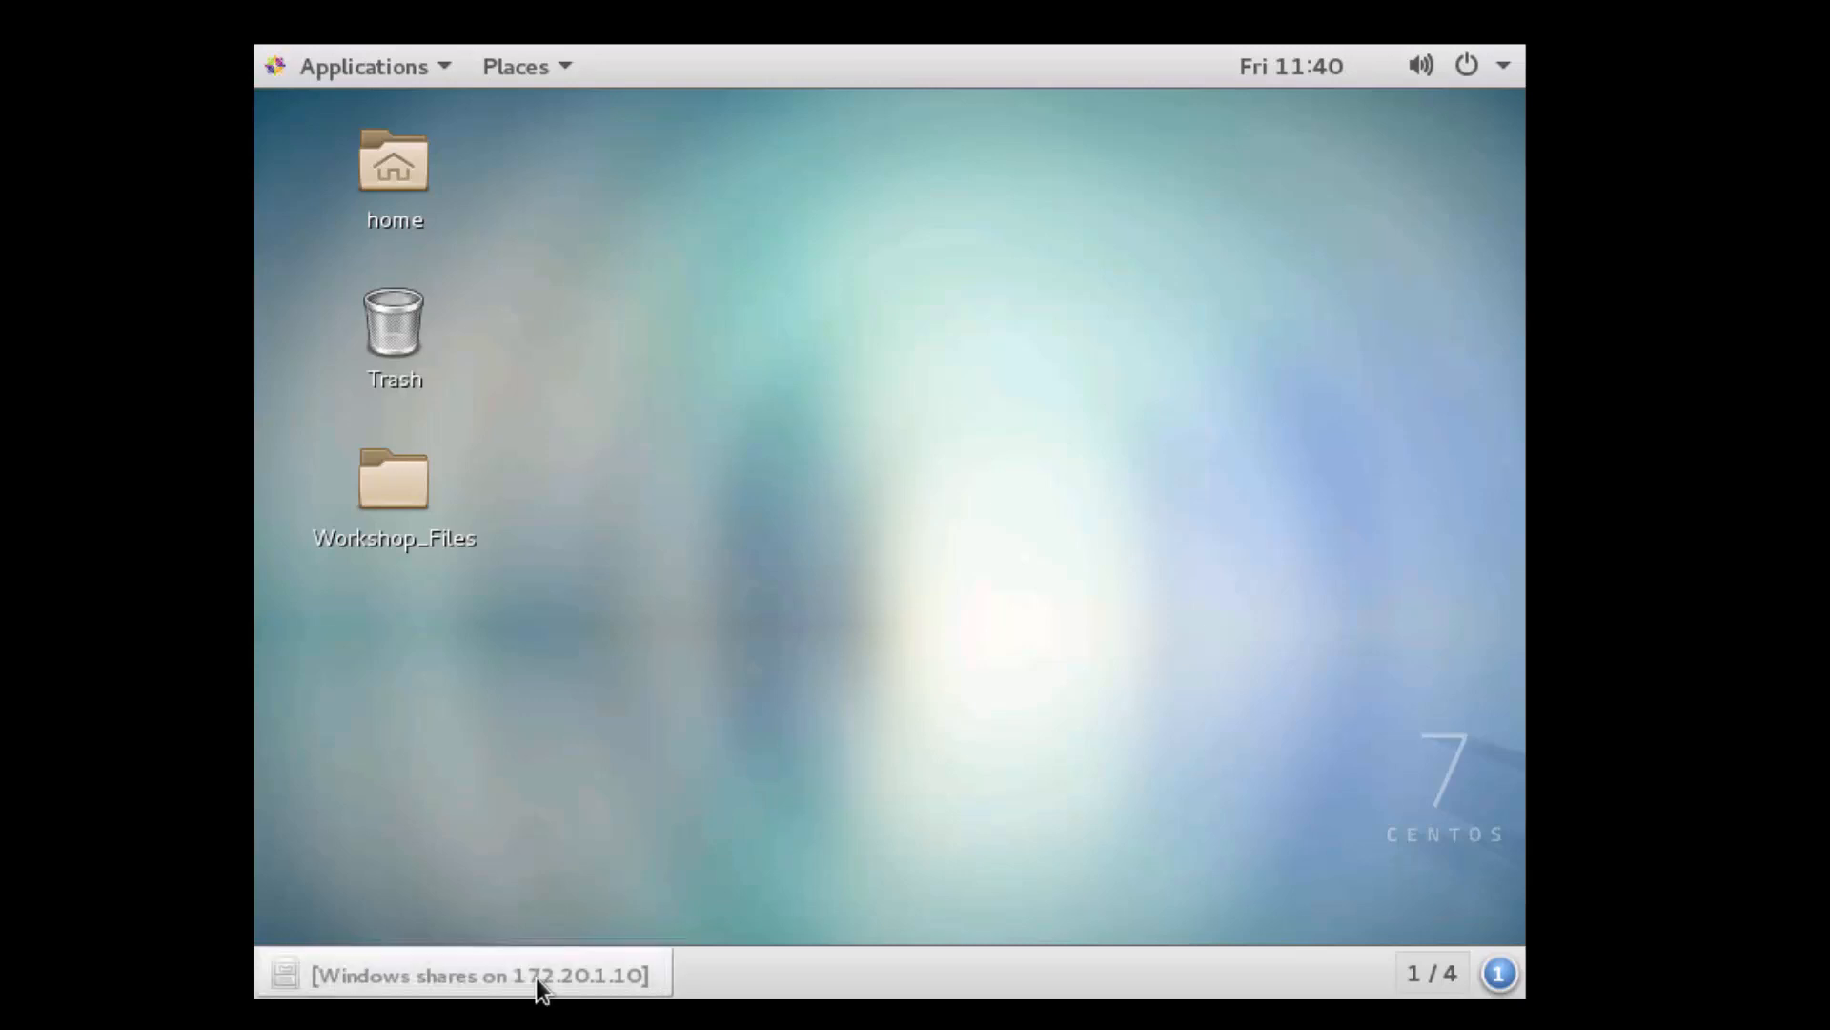
# On the Linux machine, open script.txt from Workshop_Files on the C$ share of 172.20.1.10, copy its full contents, and quit the editor.
pyautogui.click(621, 954)
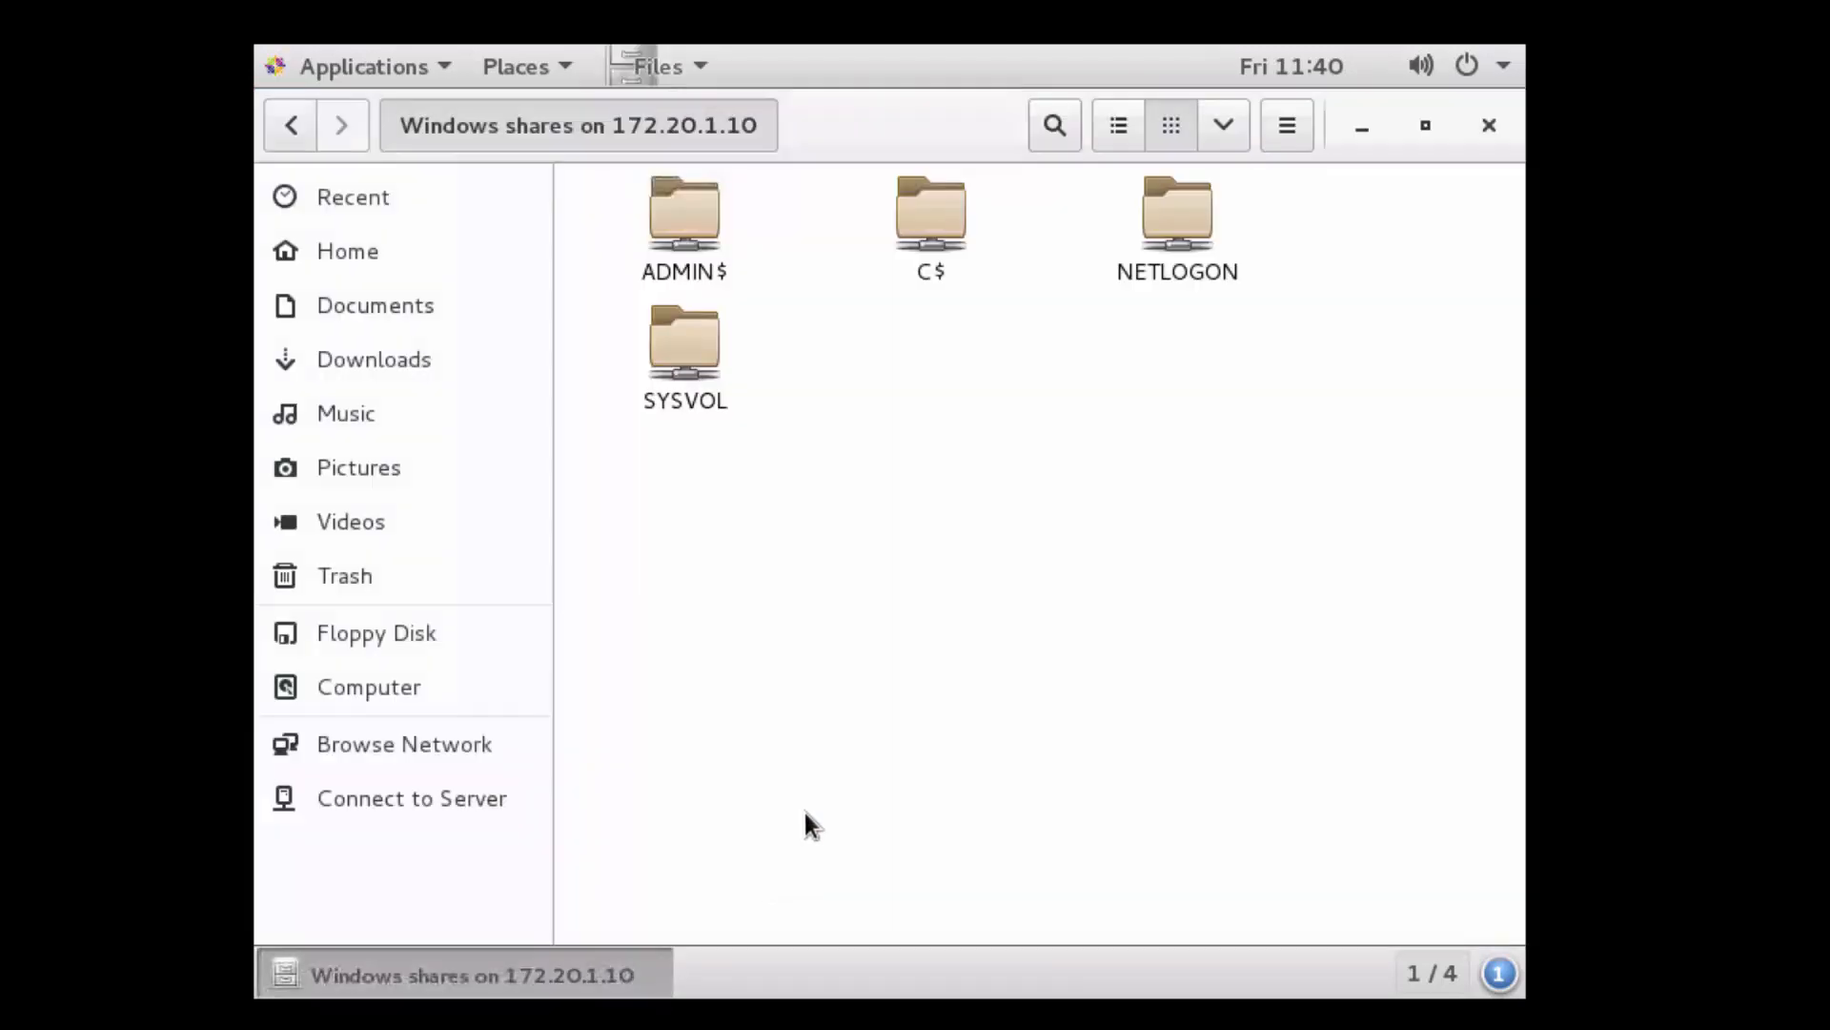
pyautogui.click(932, 219)
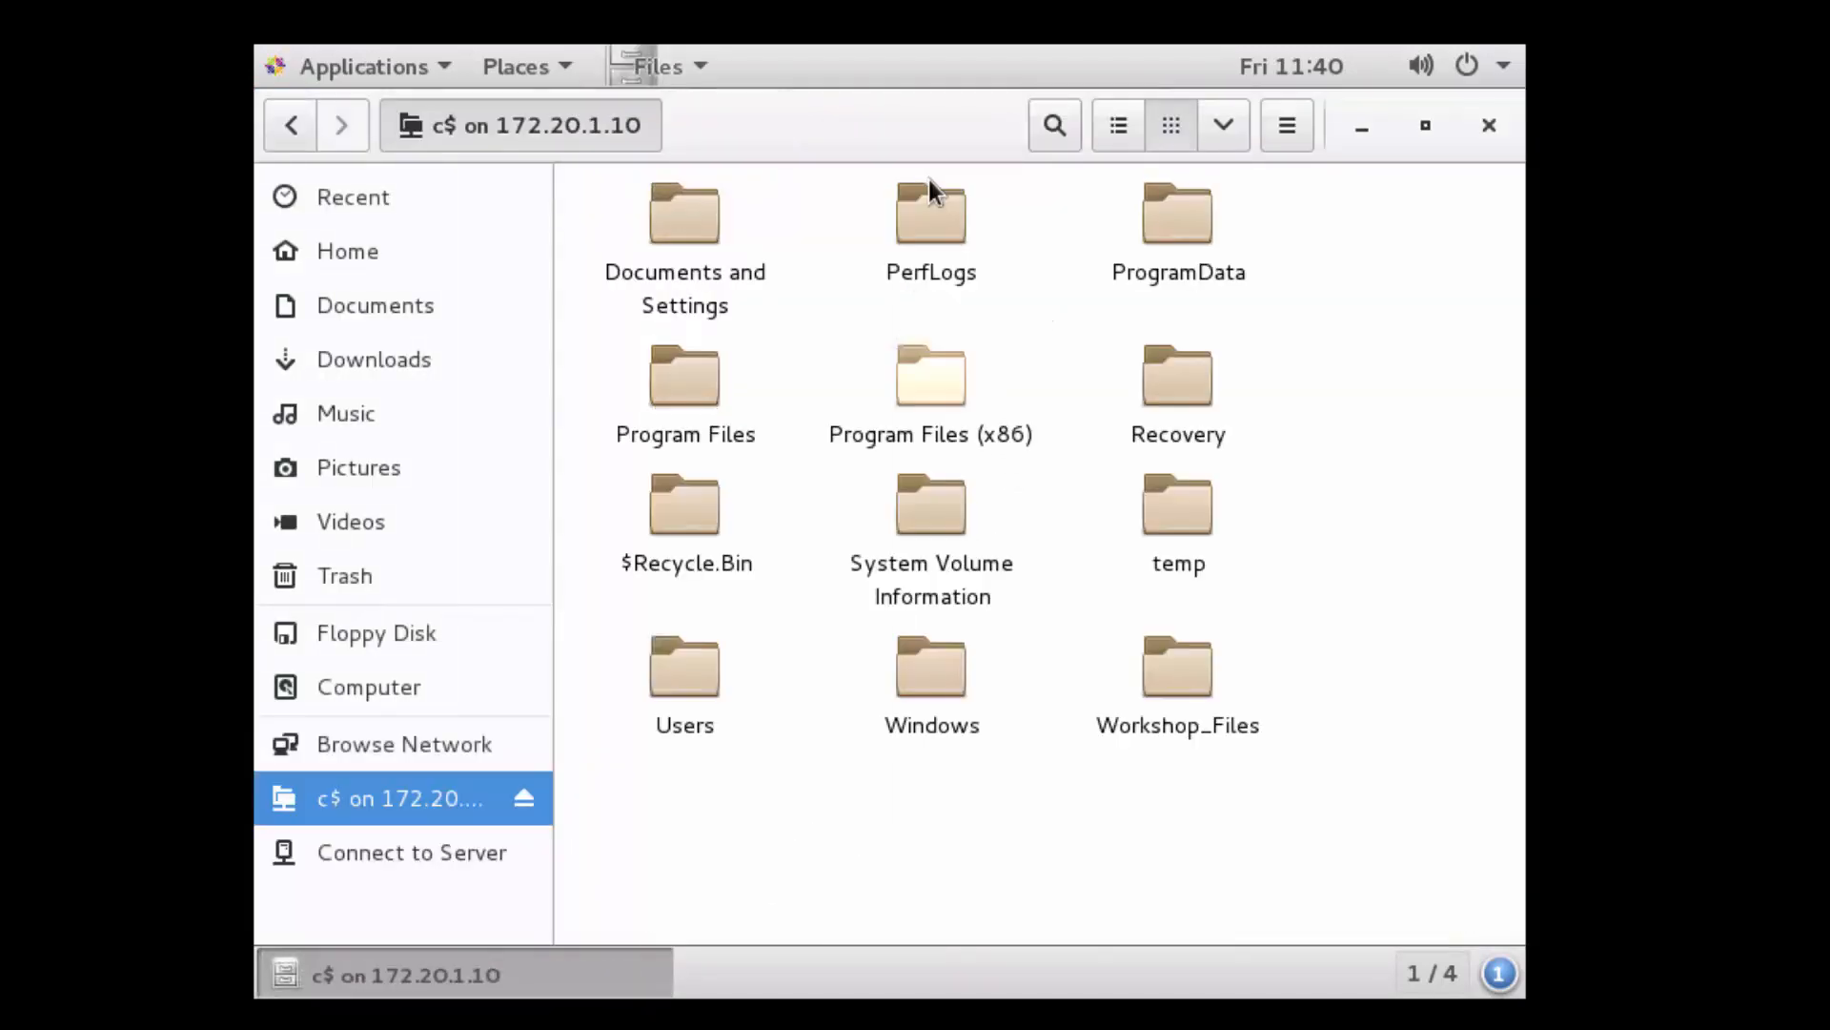
pyautogui.doubleClick(1166, 694)
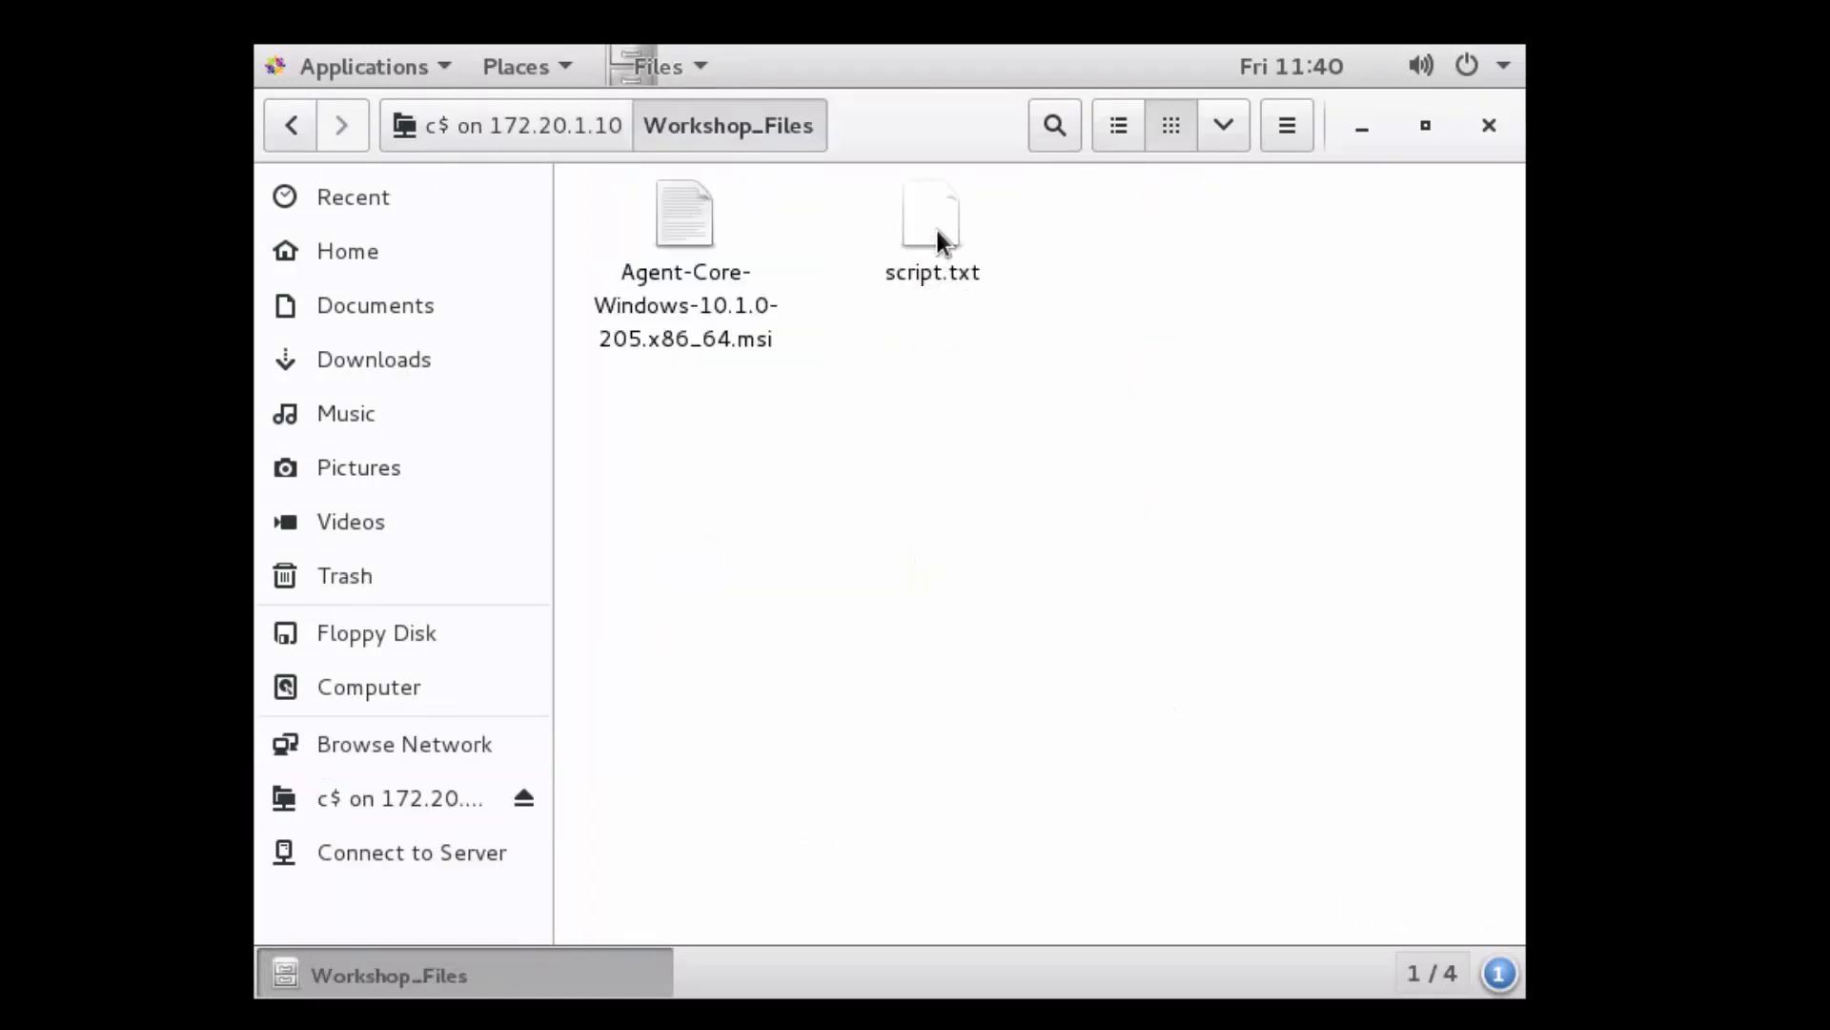
pyautogui.doubleClick(943, 271)
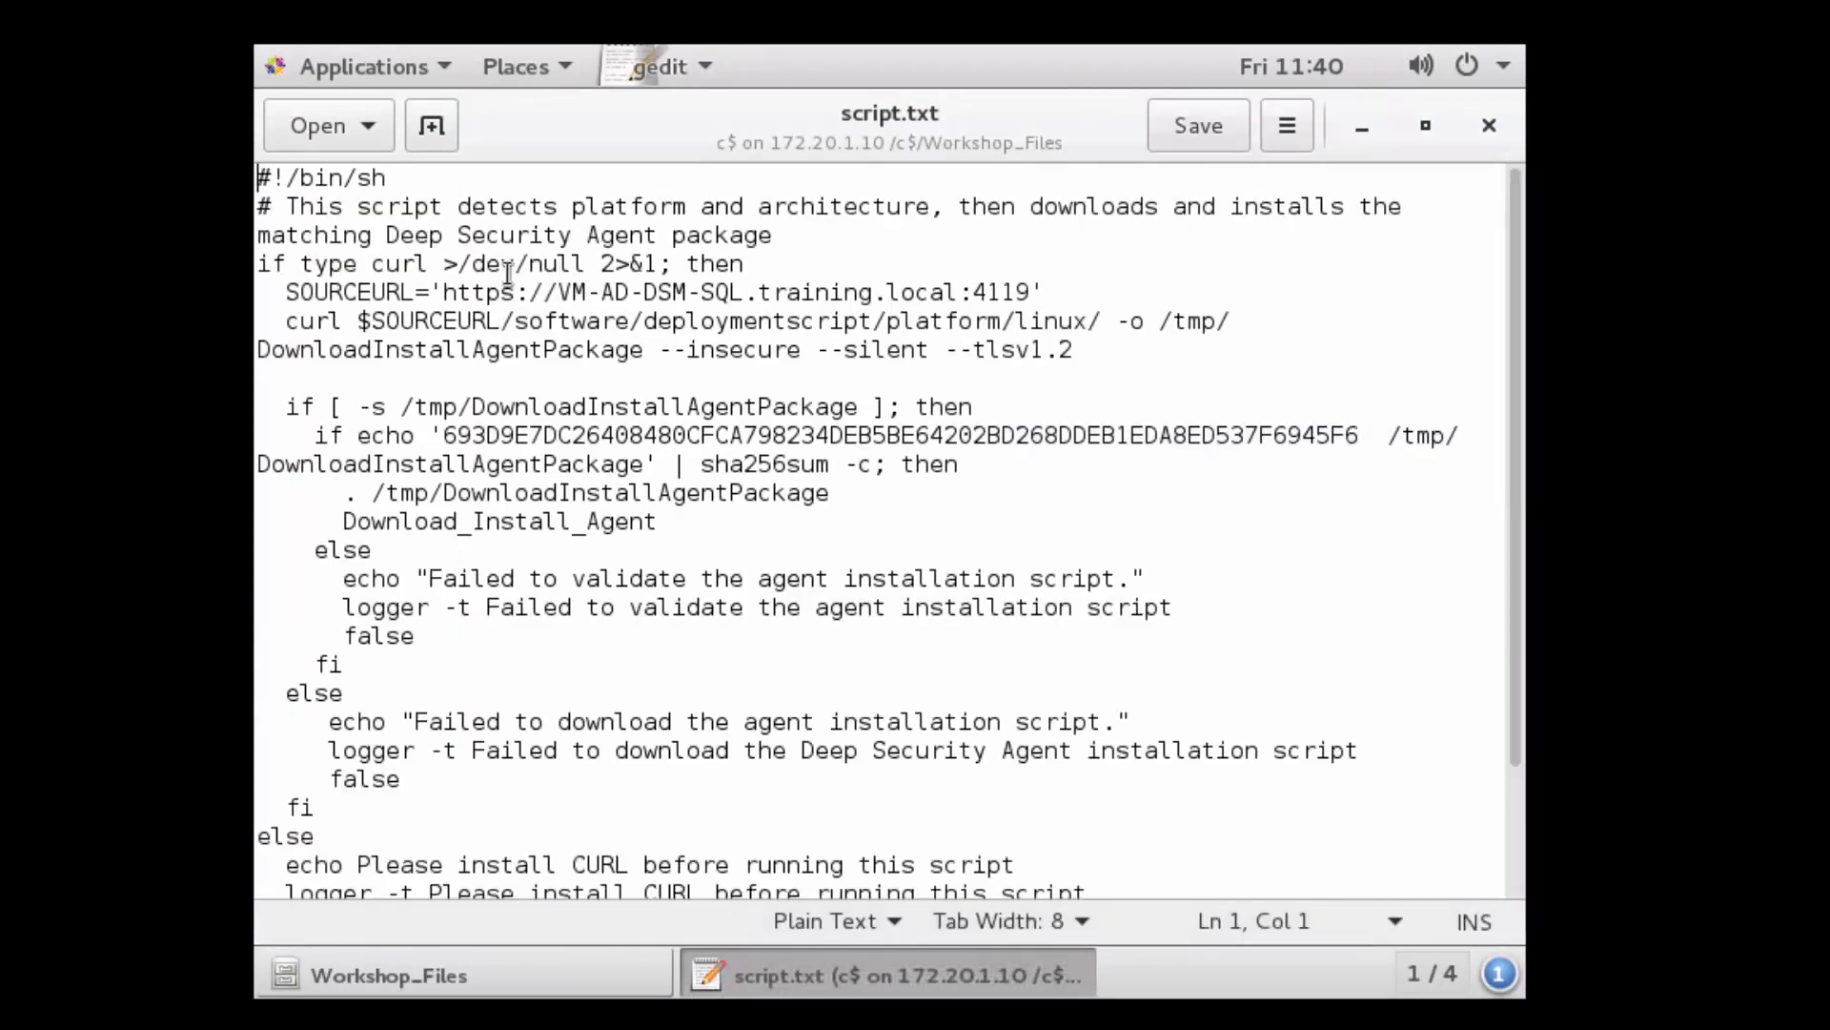
pyautogui.hotkey('ctrl', 'a')
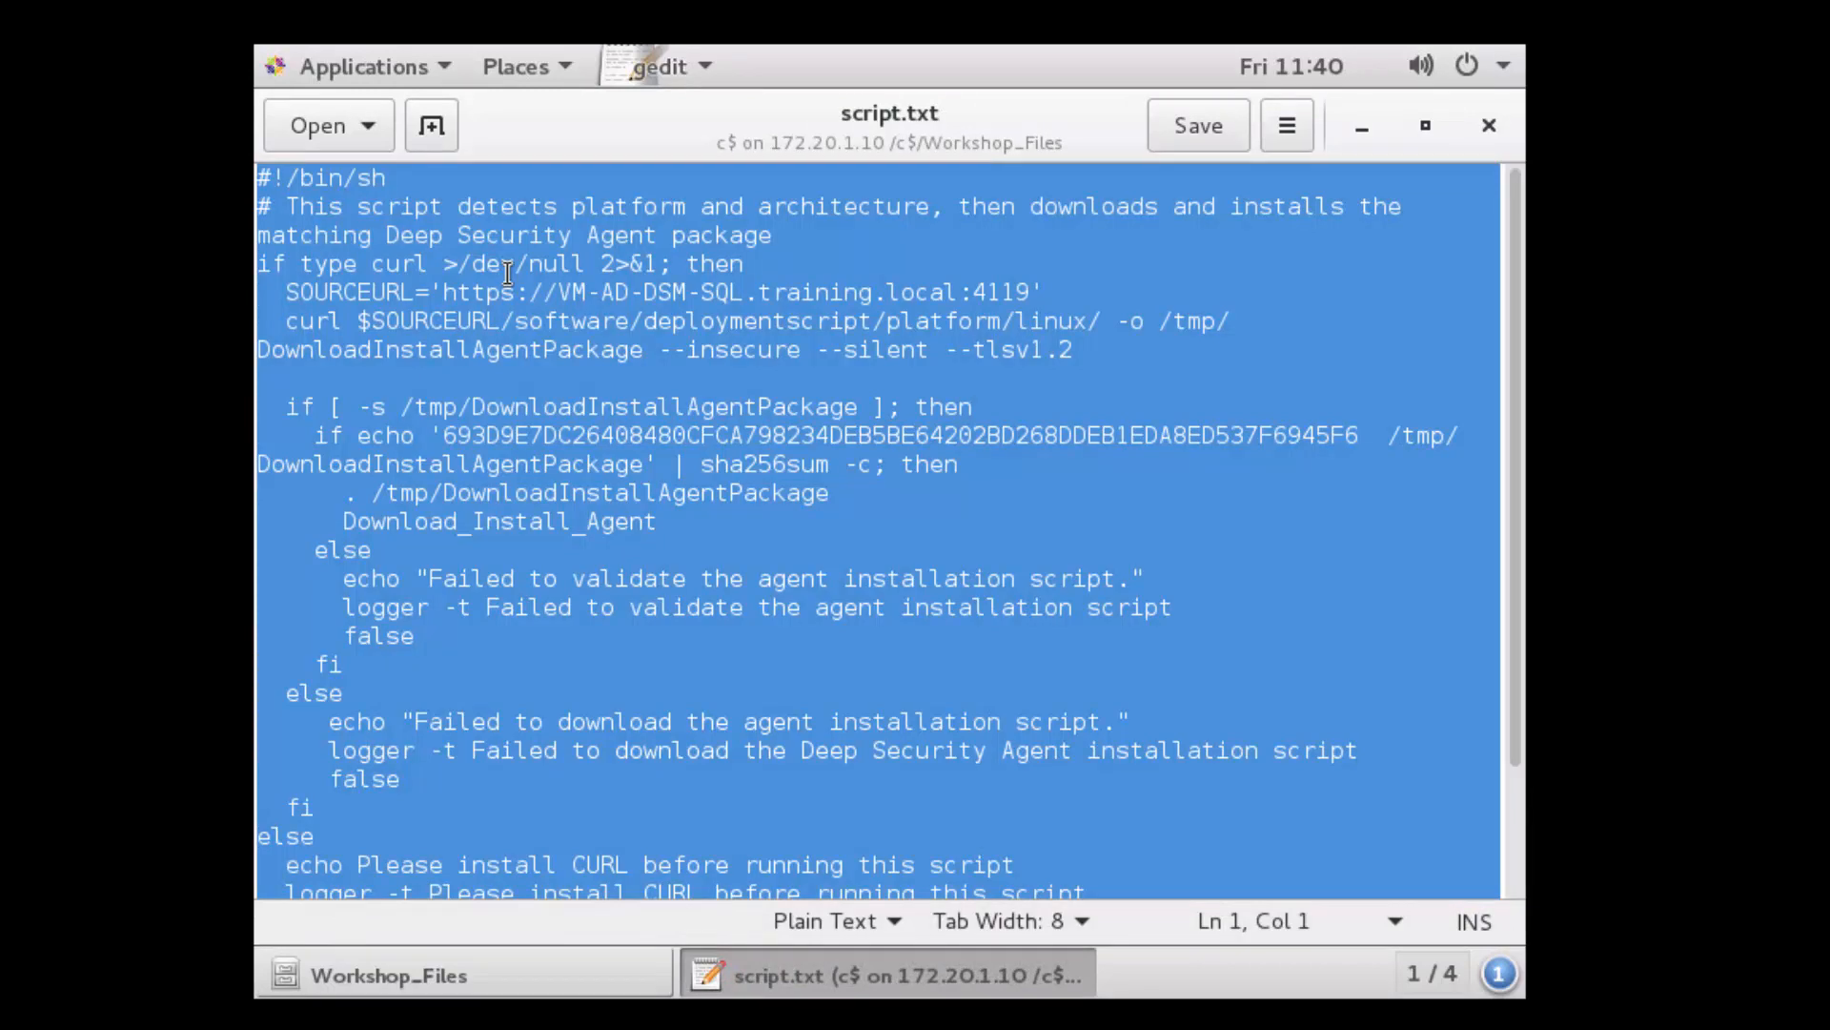
pyautogui.click(696, 63)
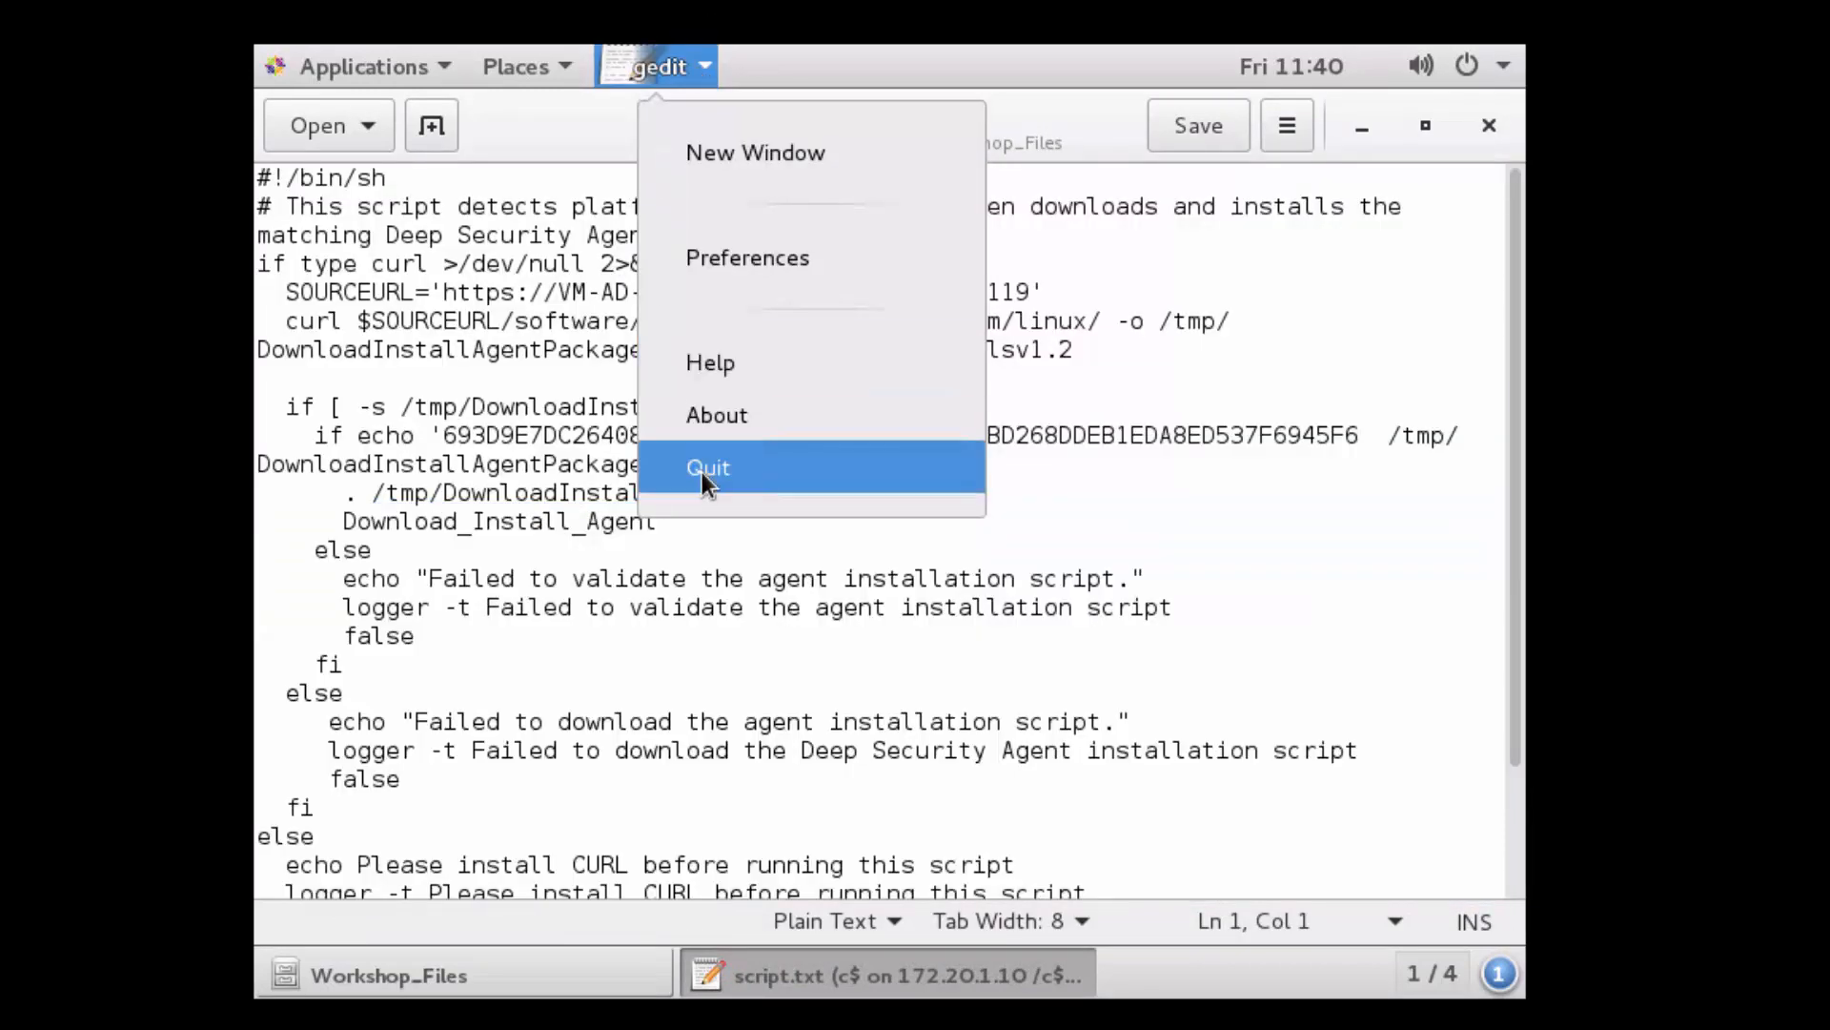
pyautogui.click(704, 470)
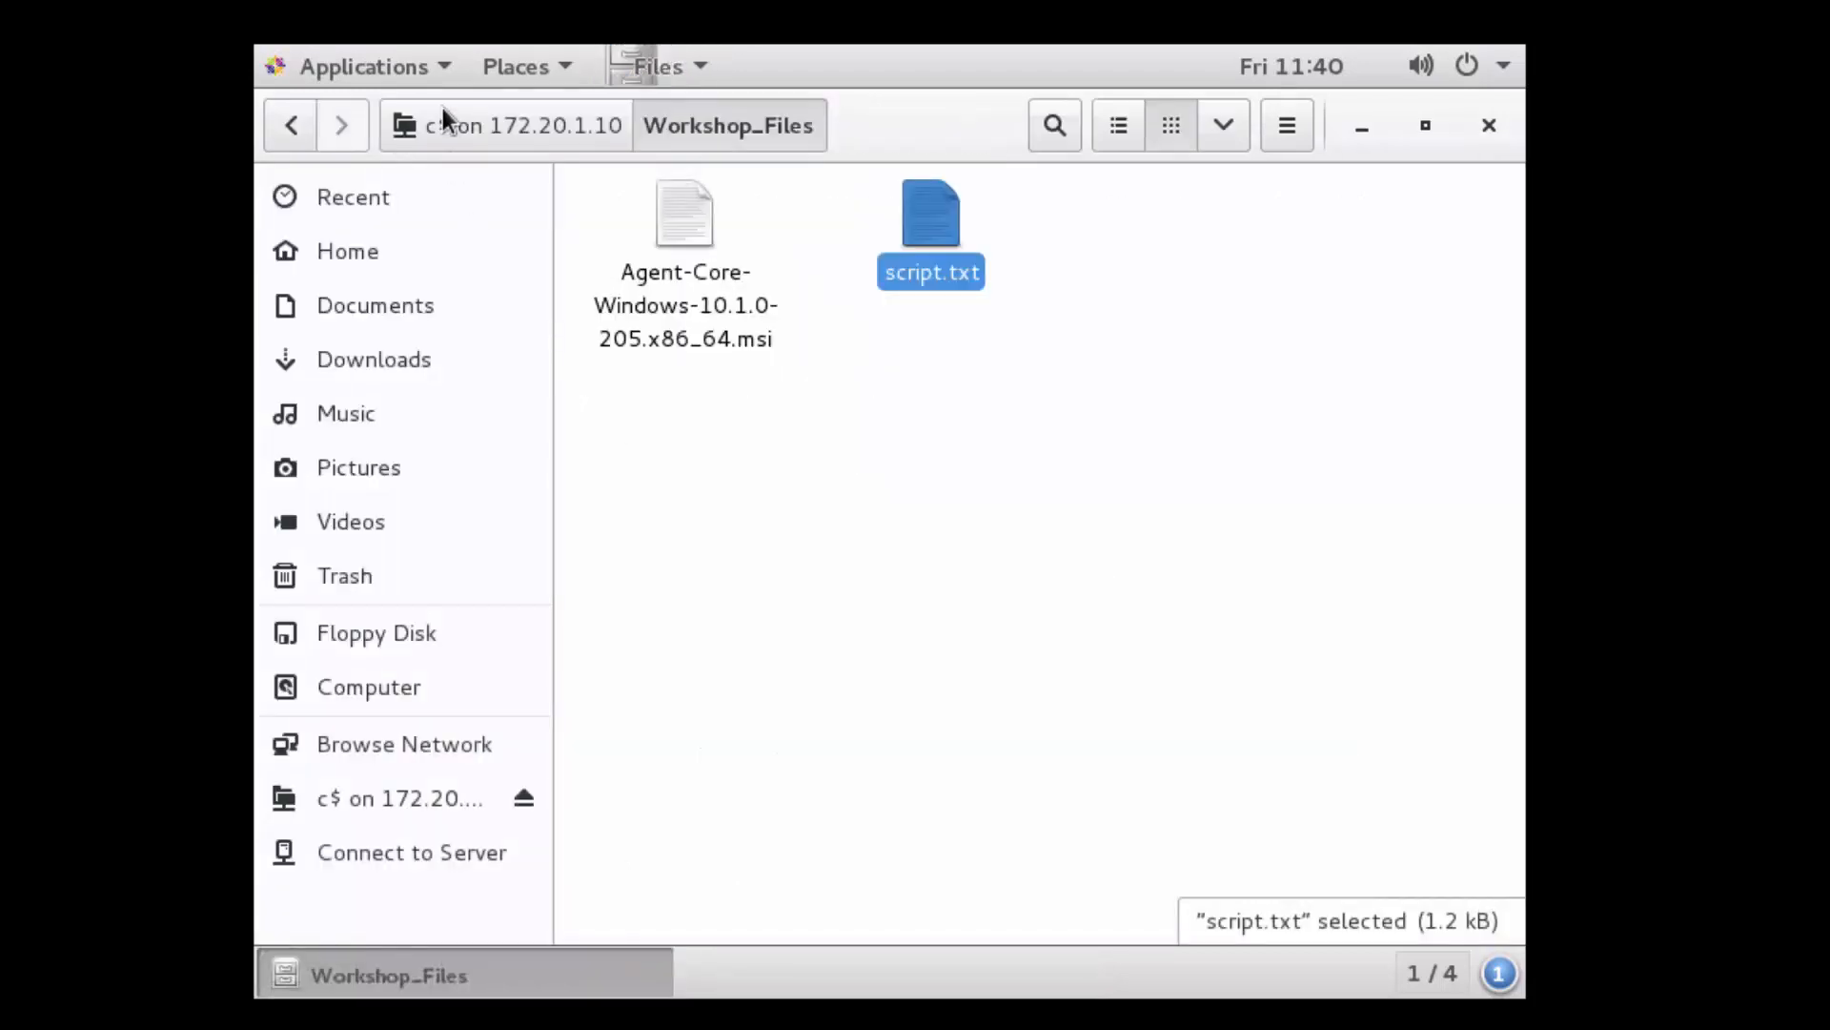
# Open a Terminal and switch to the root user with su root, entering the root password.
pyautogui.click(438, 63)
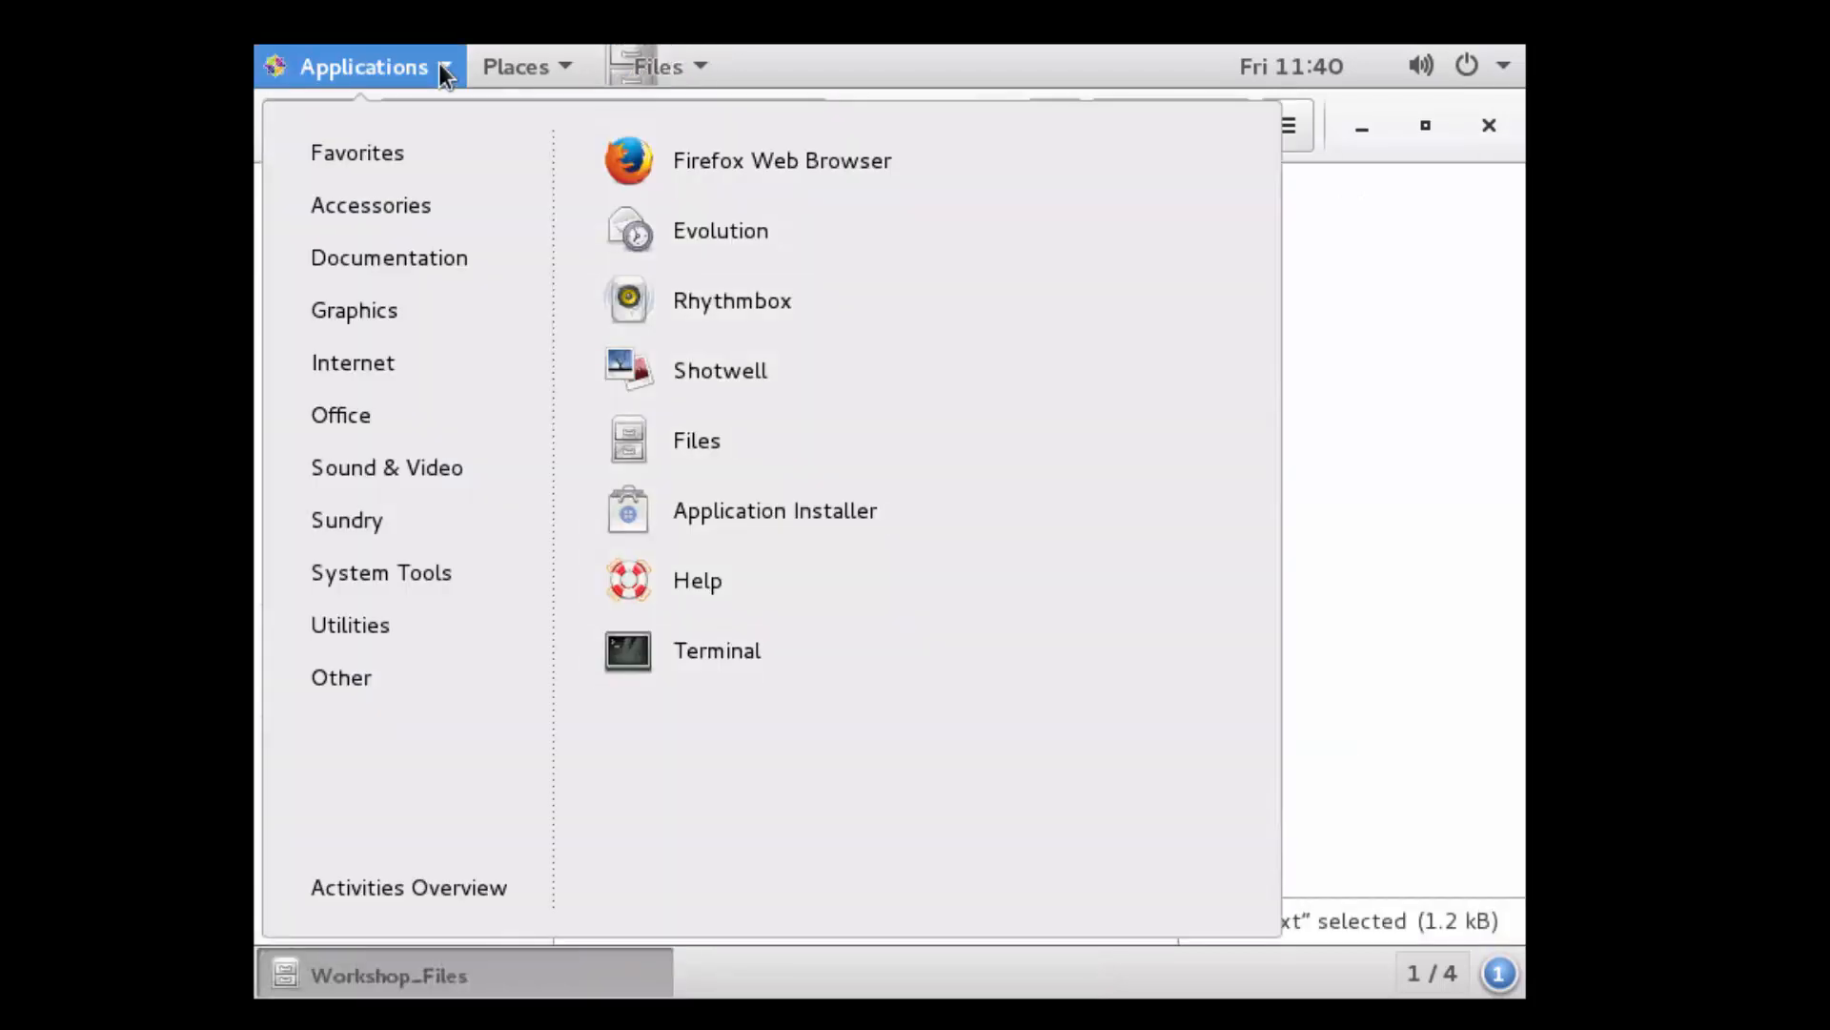
pyautogui.click(702, 648)
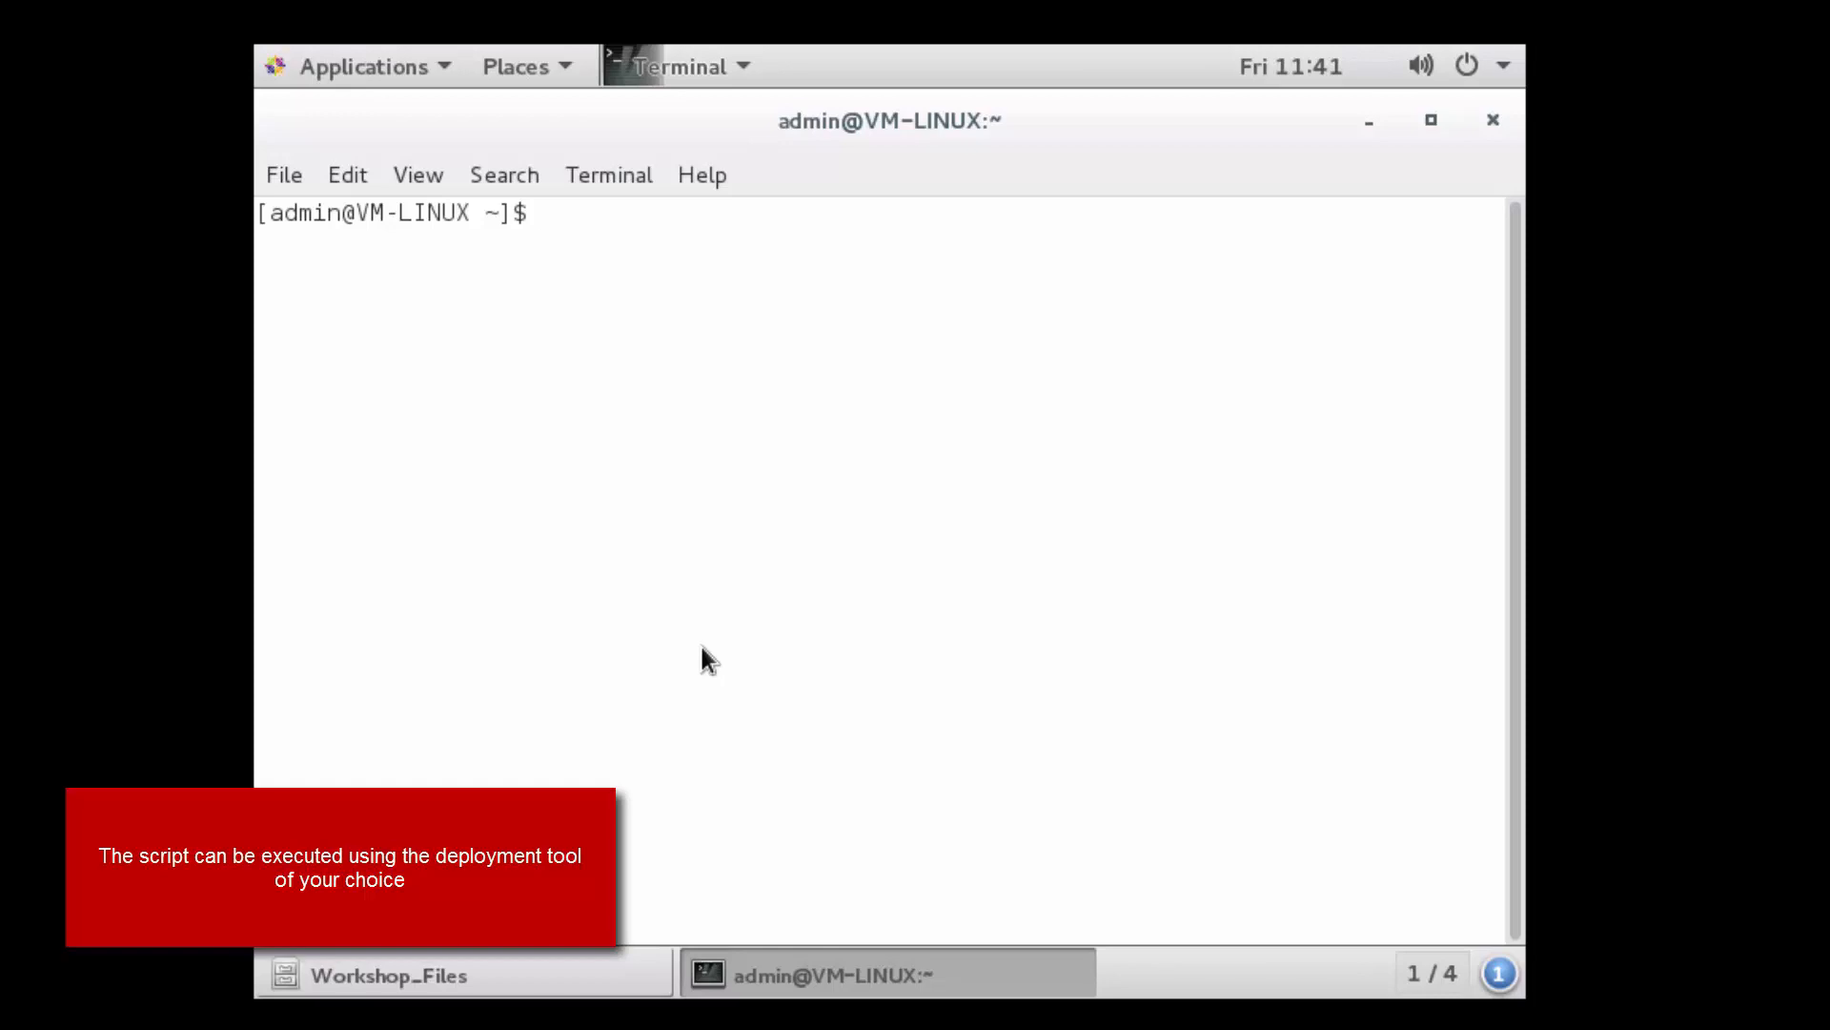
pyautogui.write('su ro')
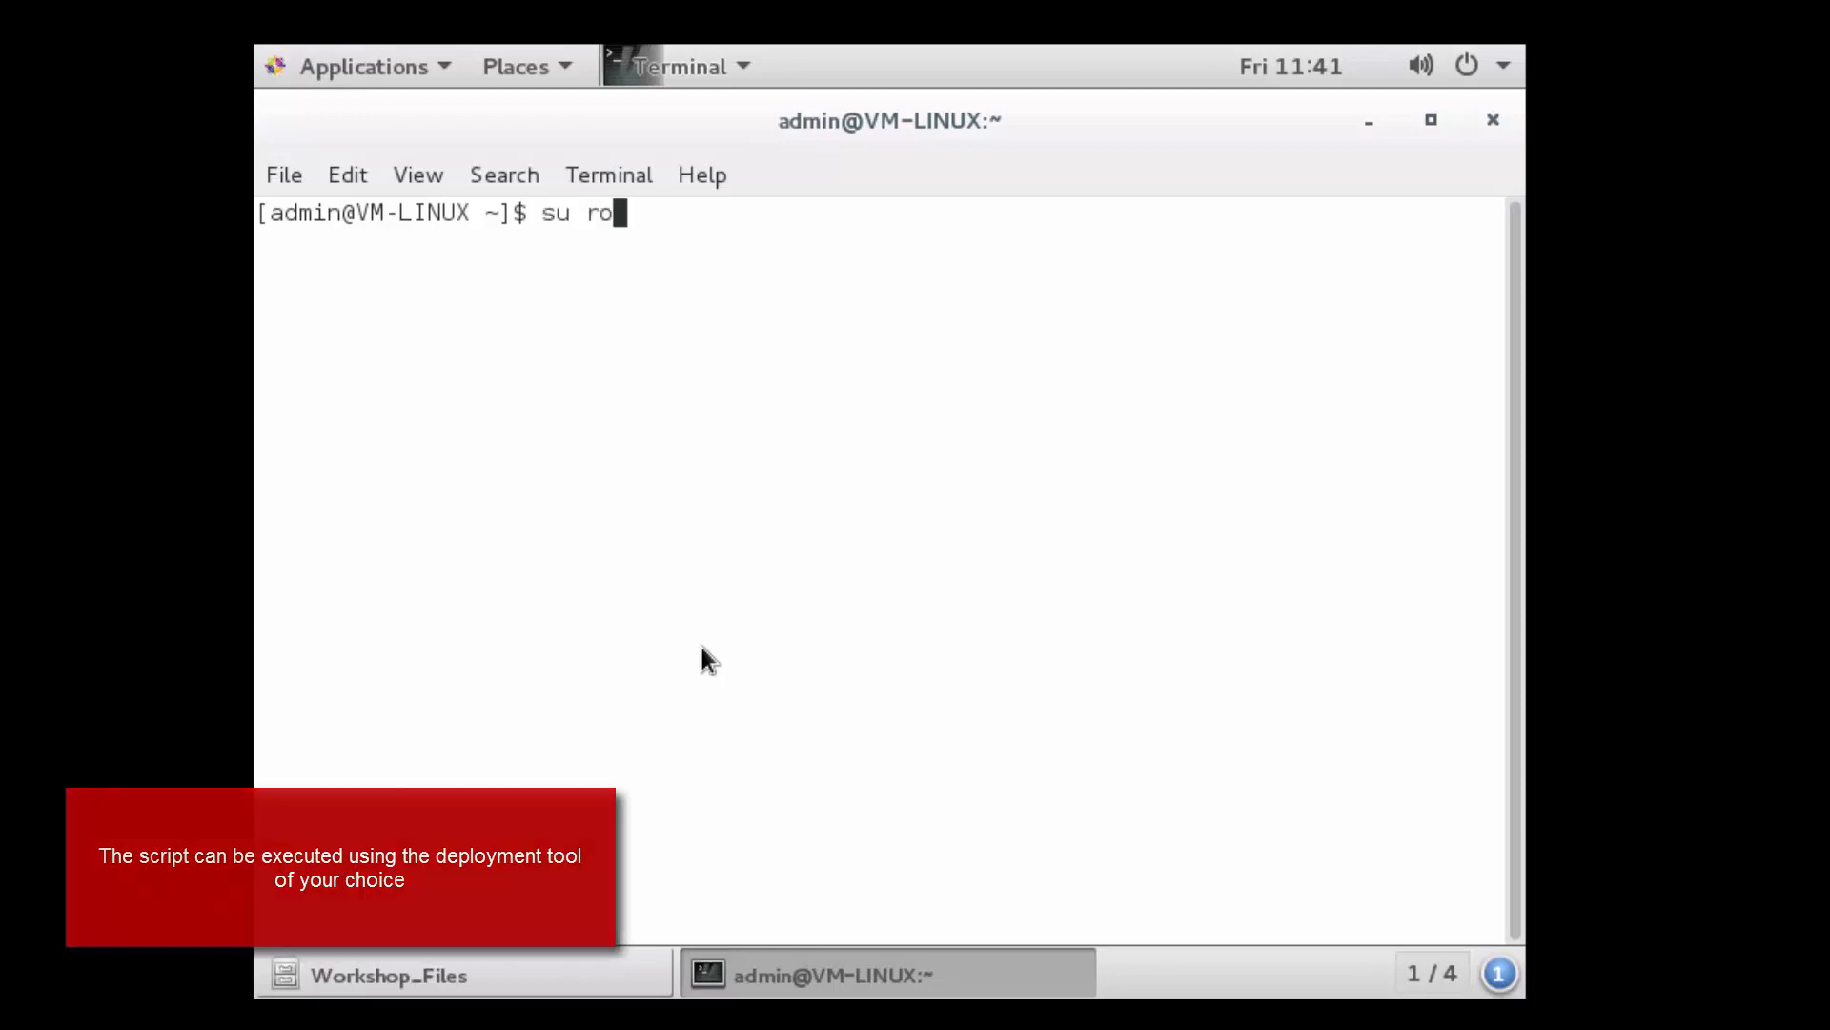
pyautogui.write('ot')
pyautogui.press('Return')
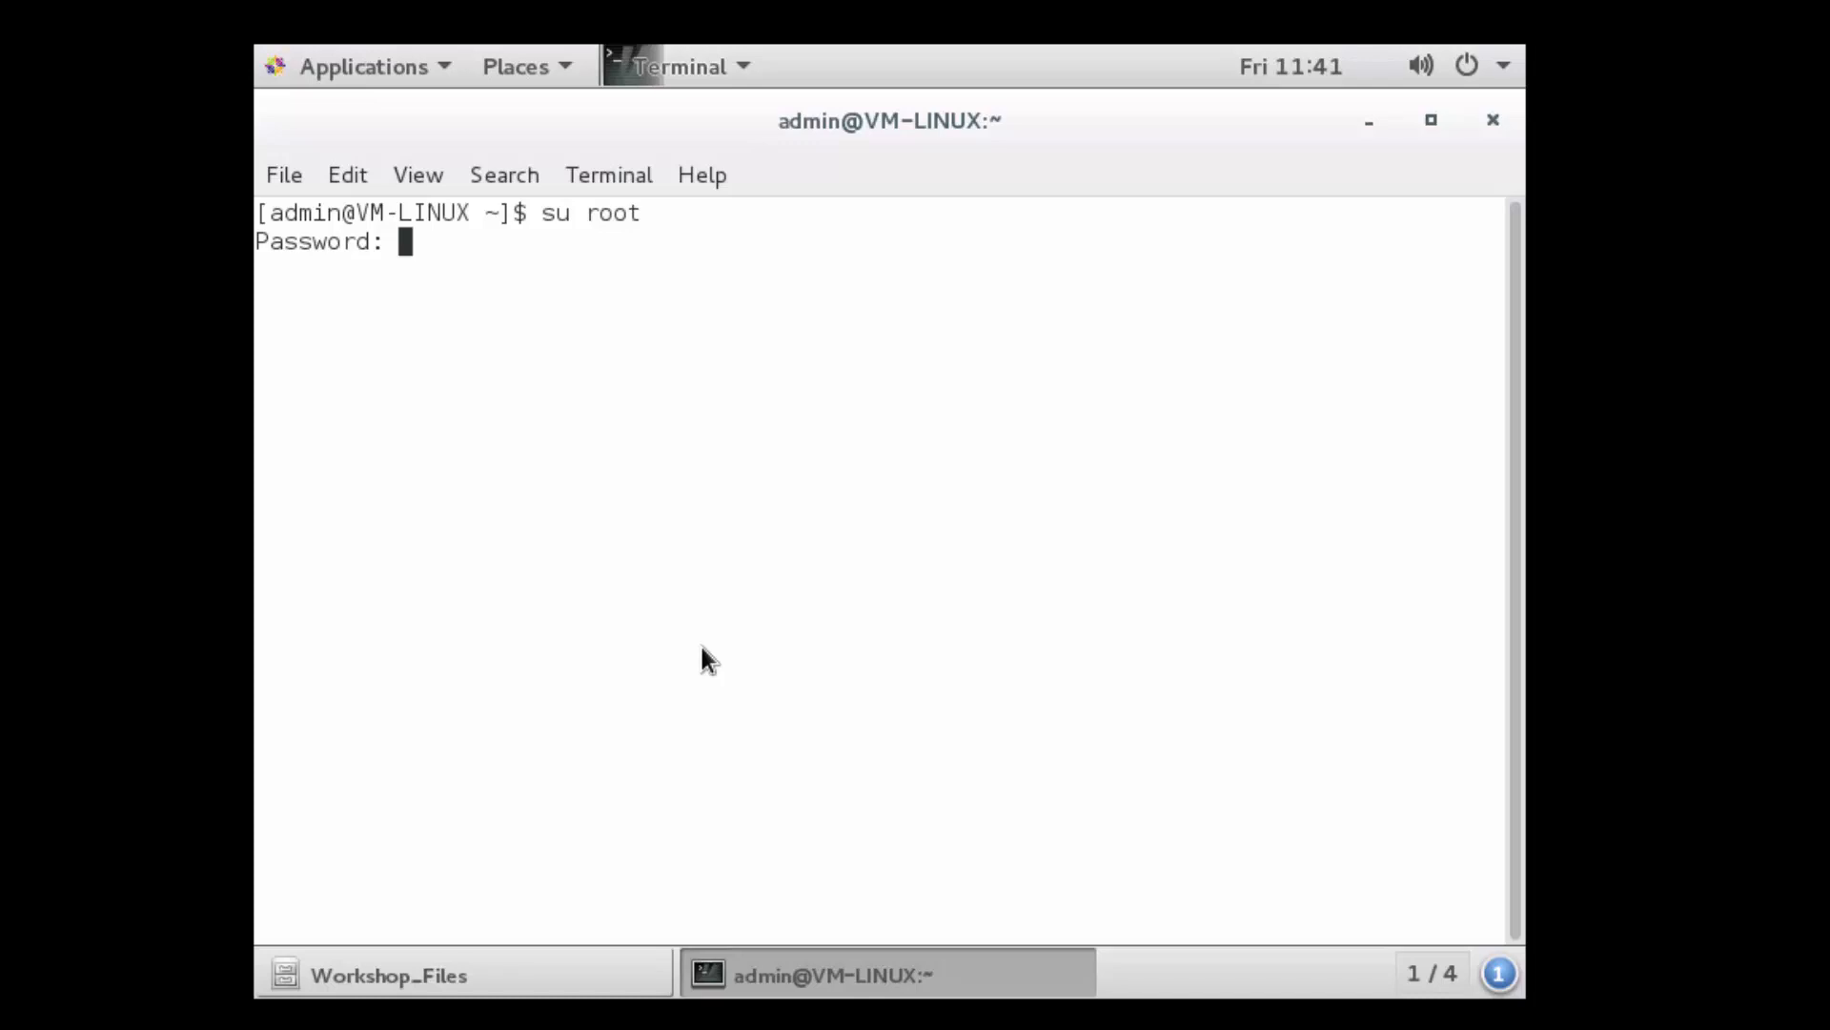
pyautogui.press('Return')
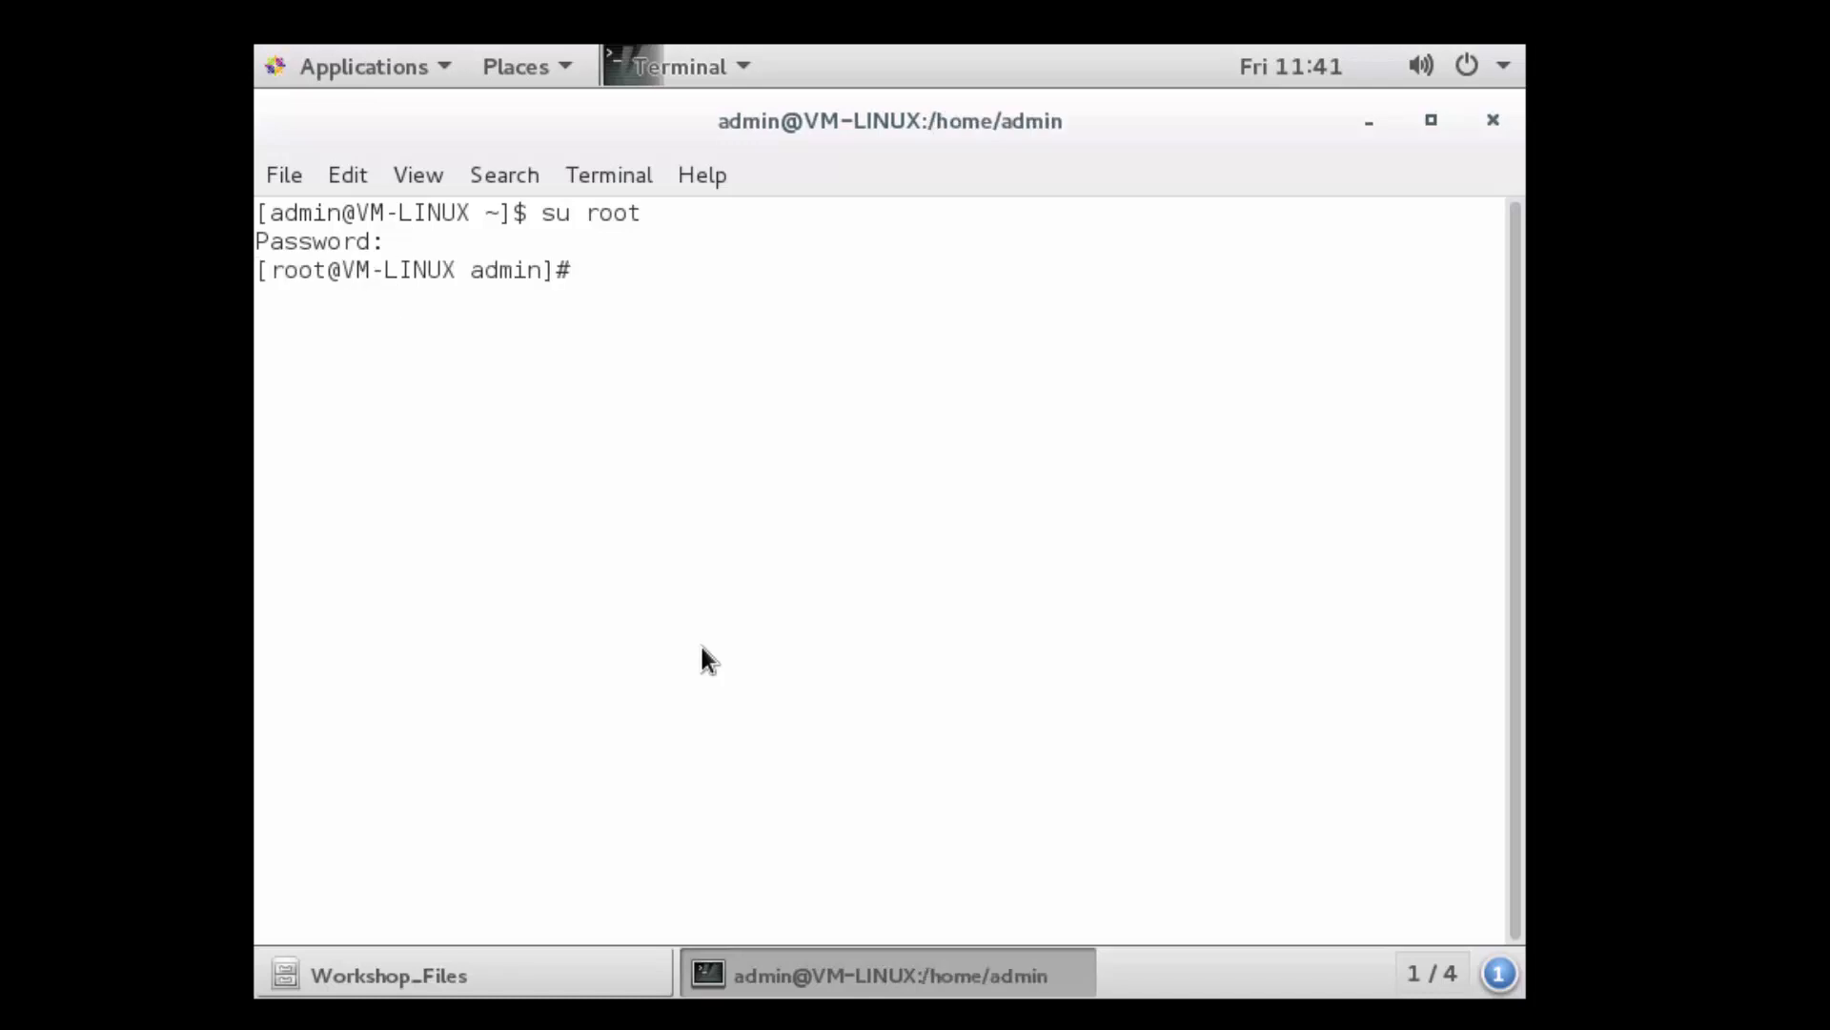
# Paste the deployment script into the root terminal and run it through the final agent activation command.
pyautogui.rightClick(623, 272)
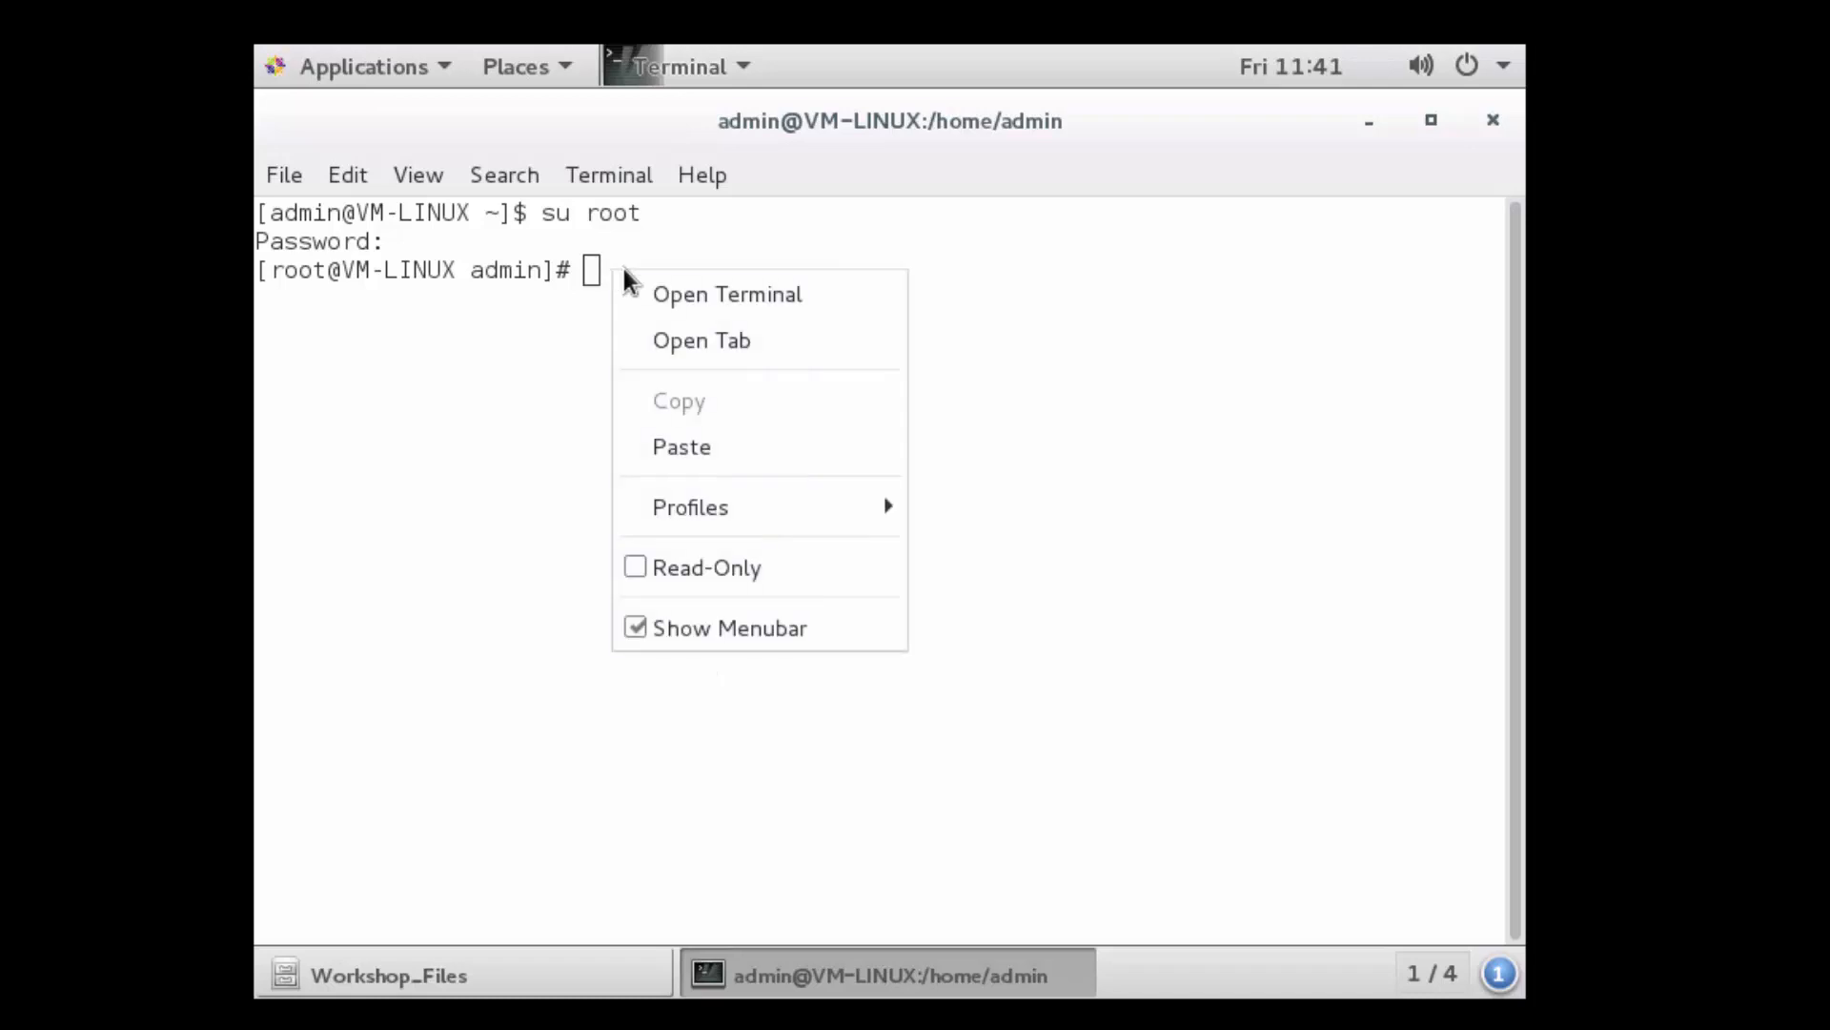
pyautogui.click(717, 450)
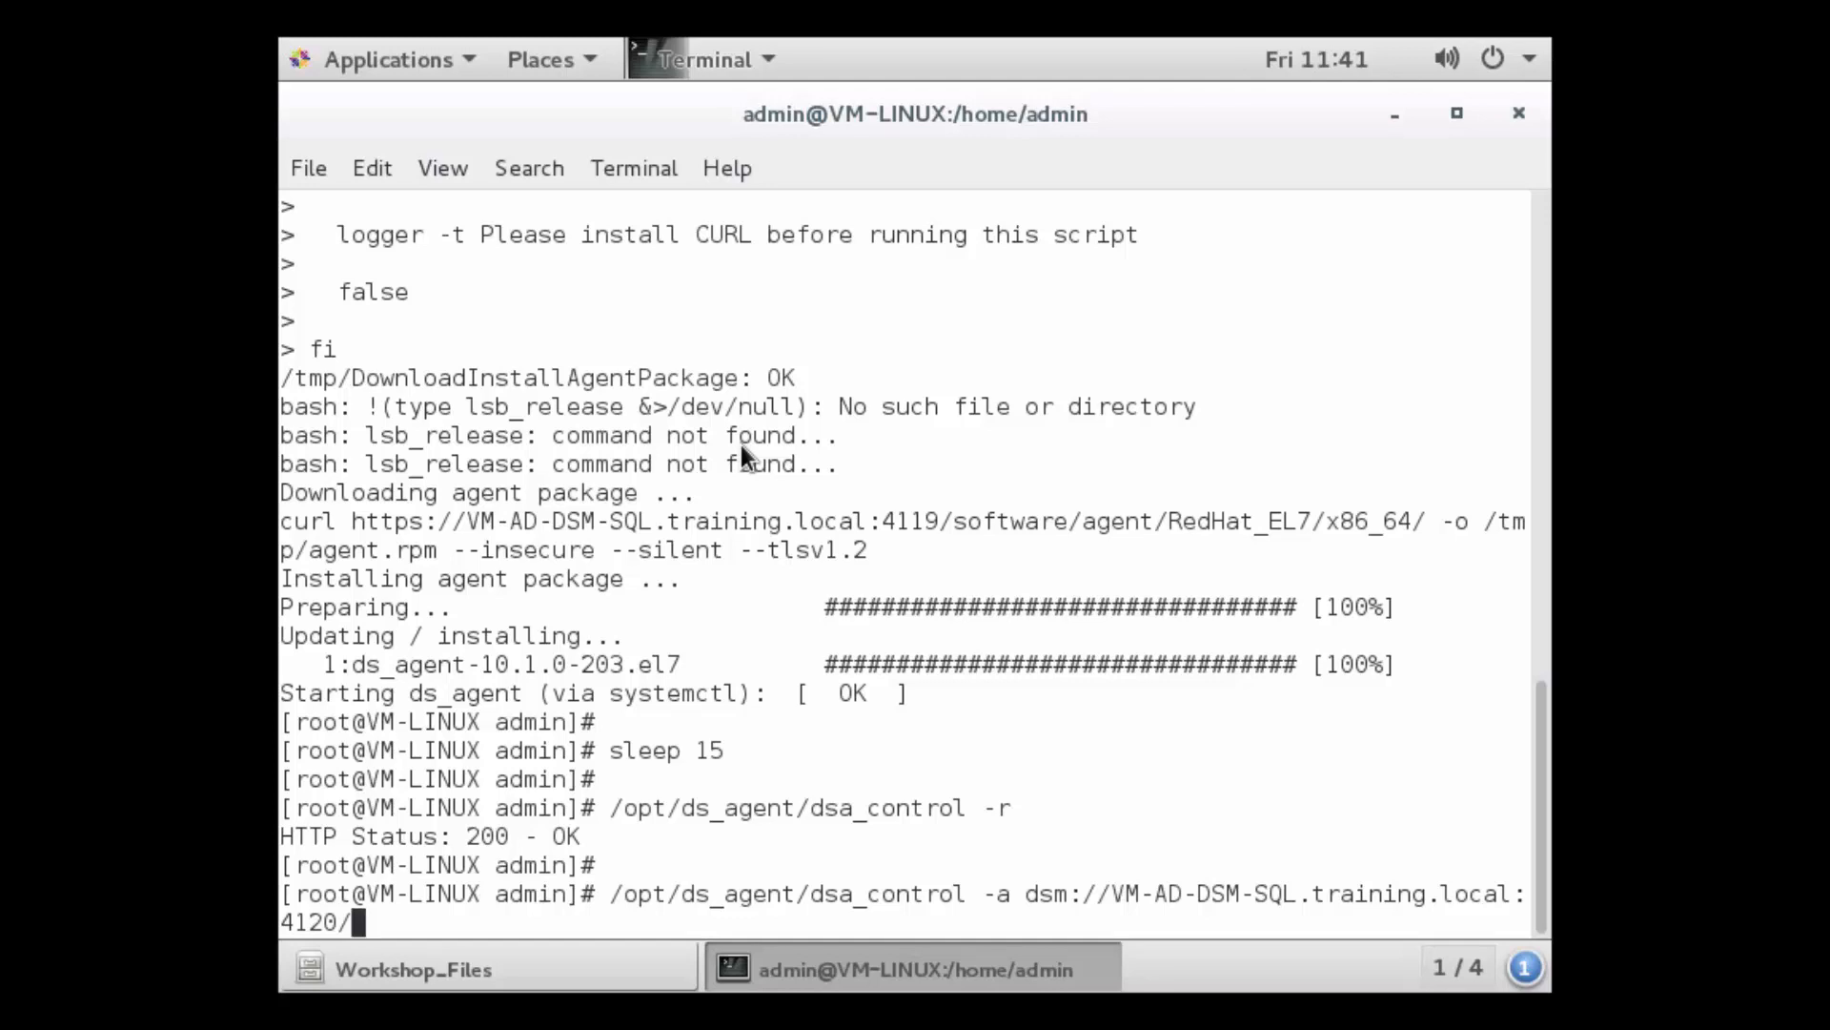
pyautogui.press('Return')
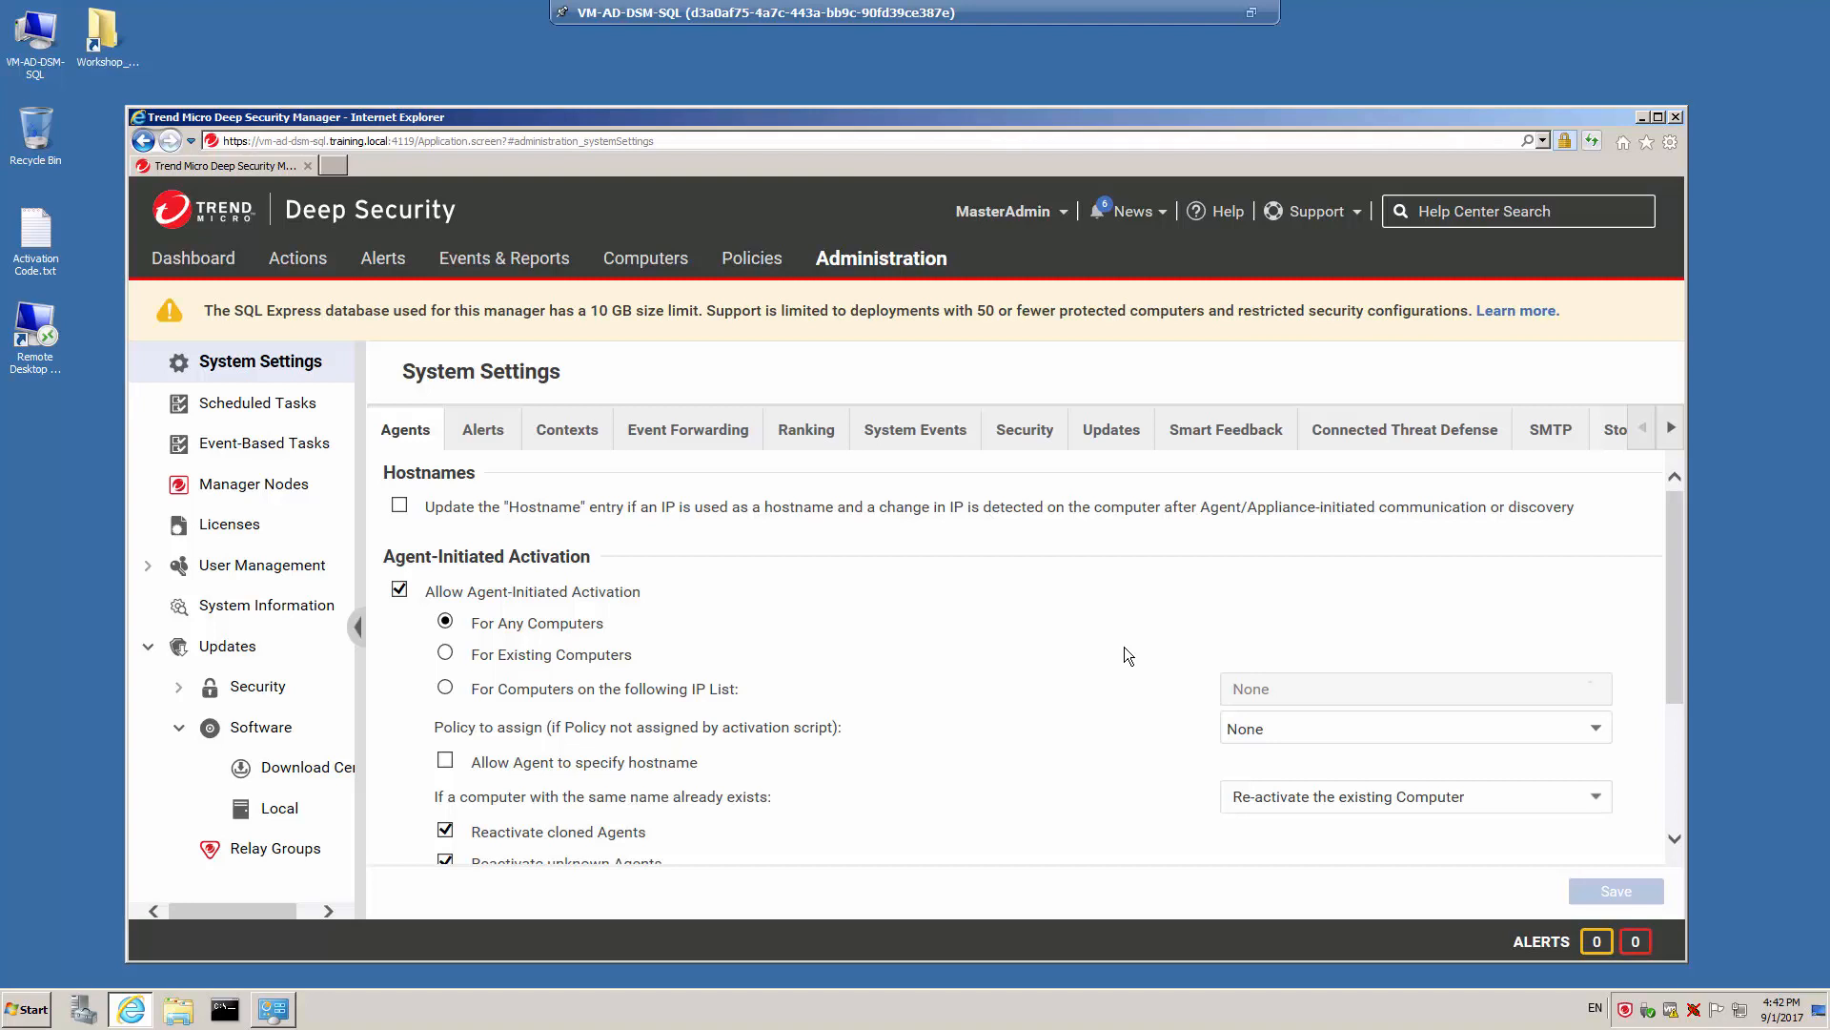
# In the Deep Security Manager computer list, examine the Red Hat Enterprise 7 computer's details and agent status, dismissing the AutoComplete prompt.
pyautogui.click(656, 260)
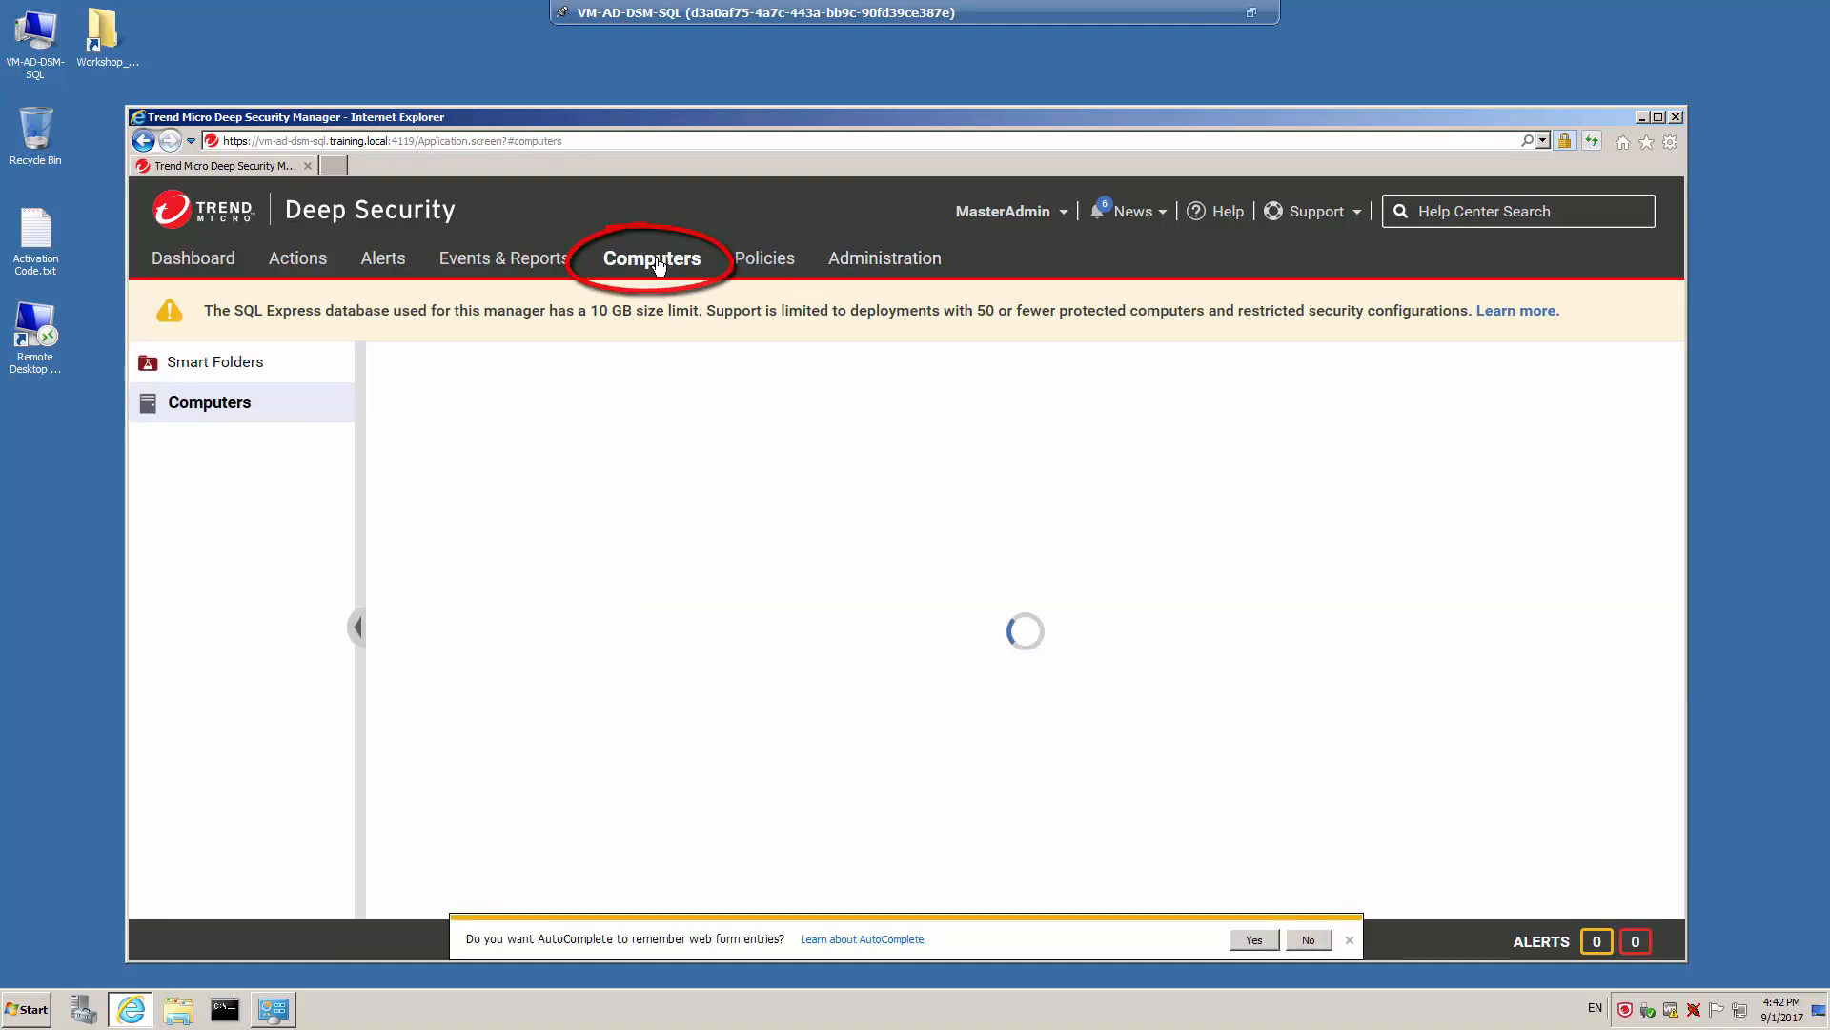
pyautogui.click(1349, 941)
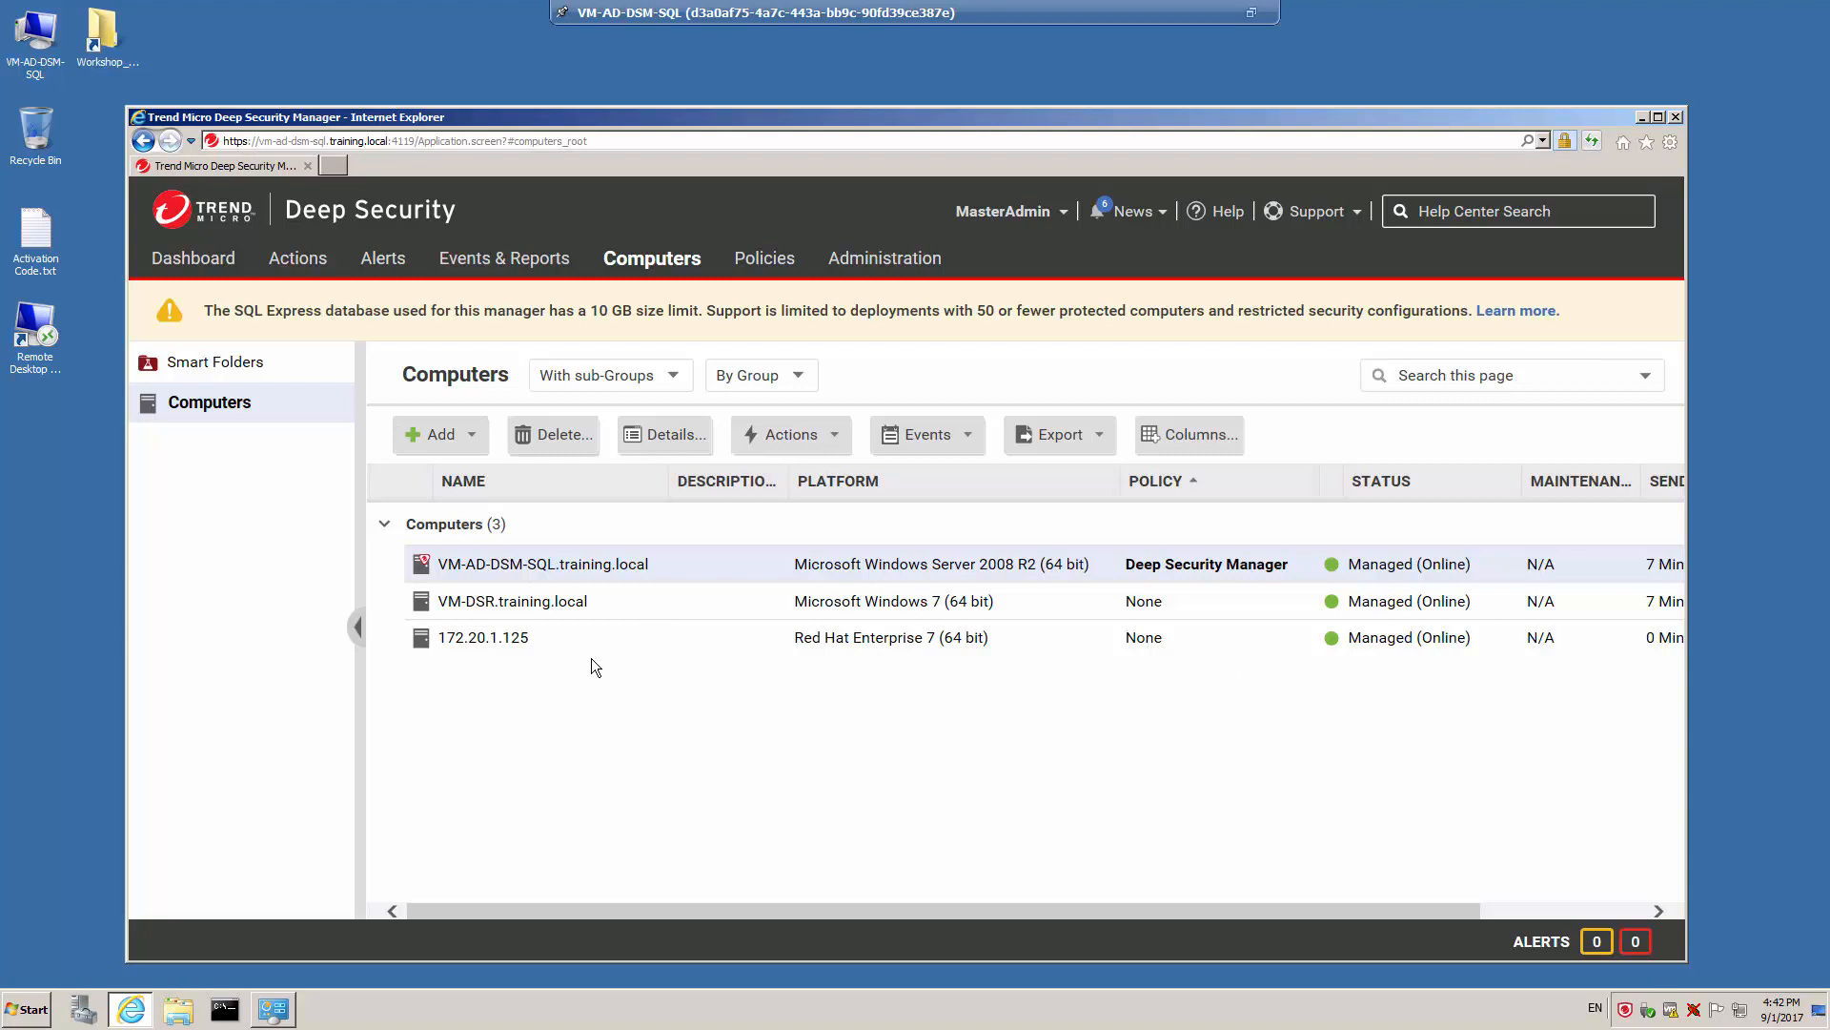
pyautogui.doubleClick(493, 637)
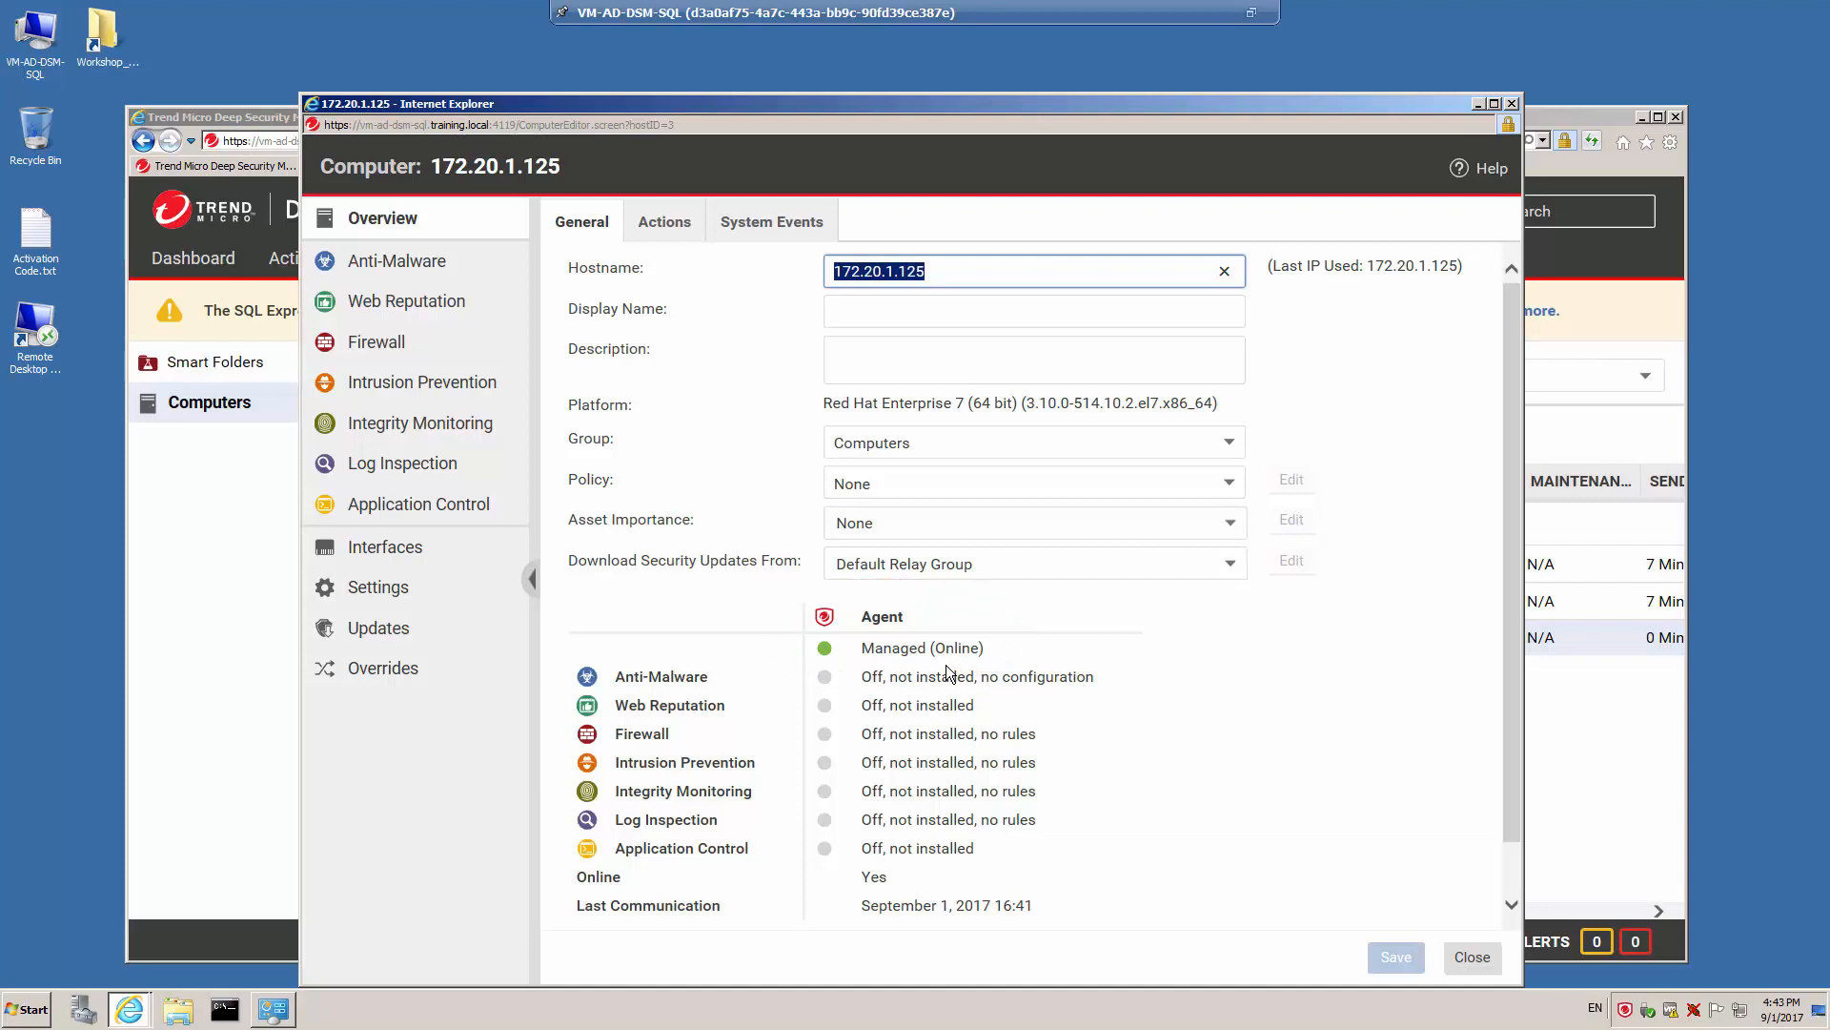
pyautogui.click(1473, 959)
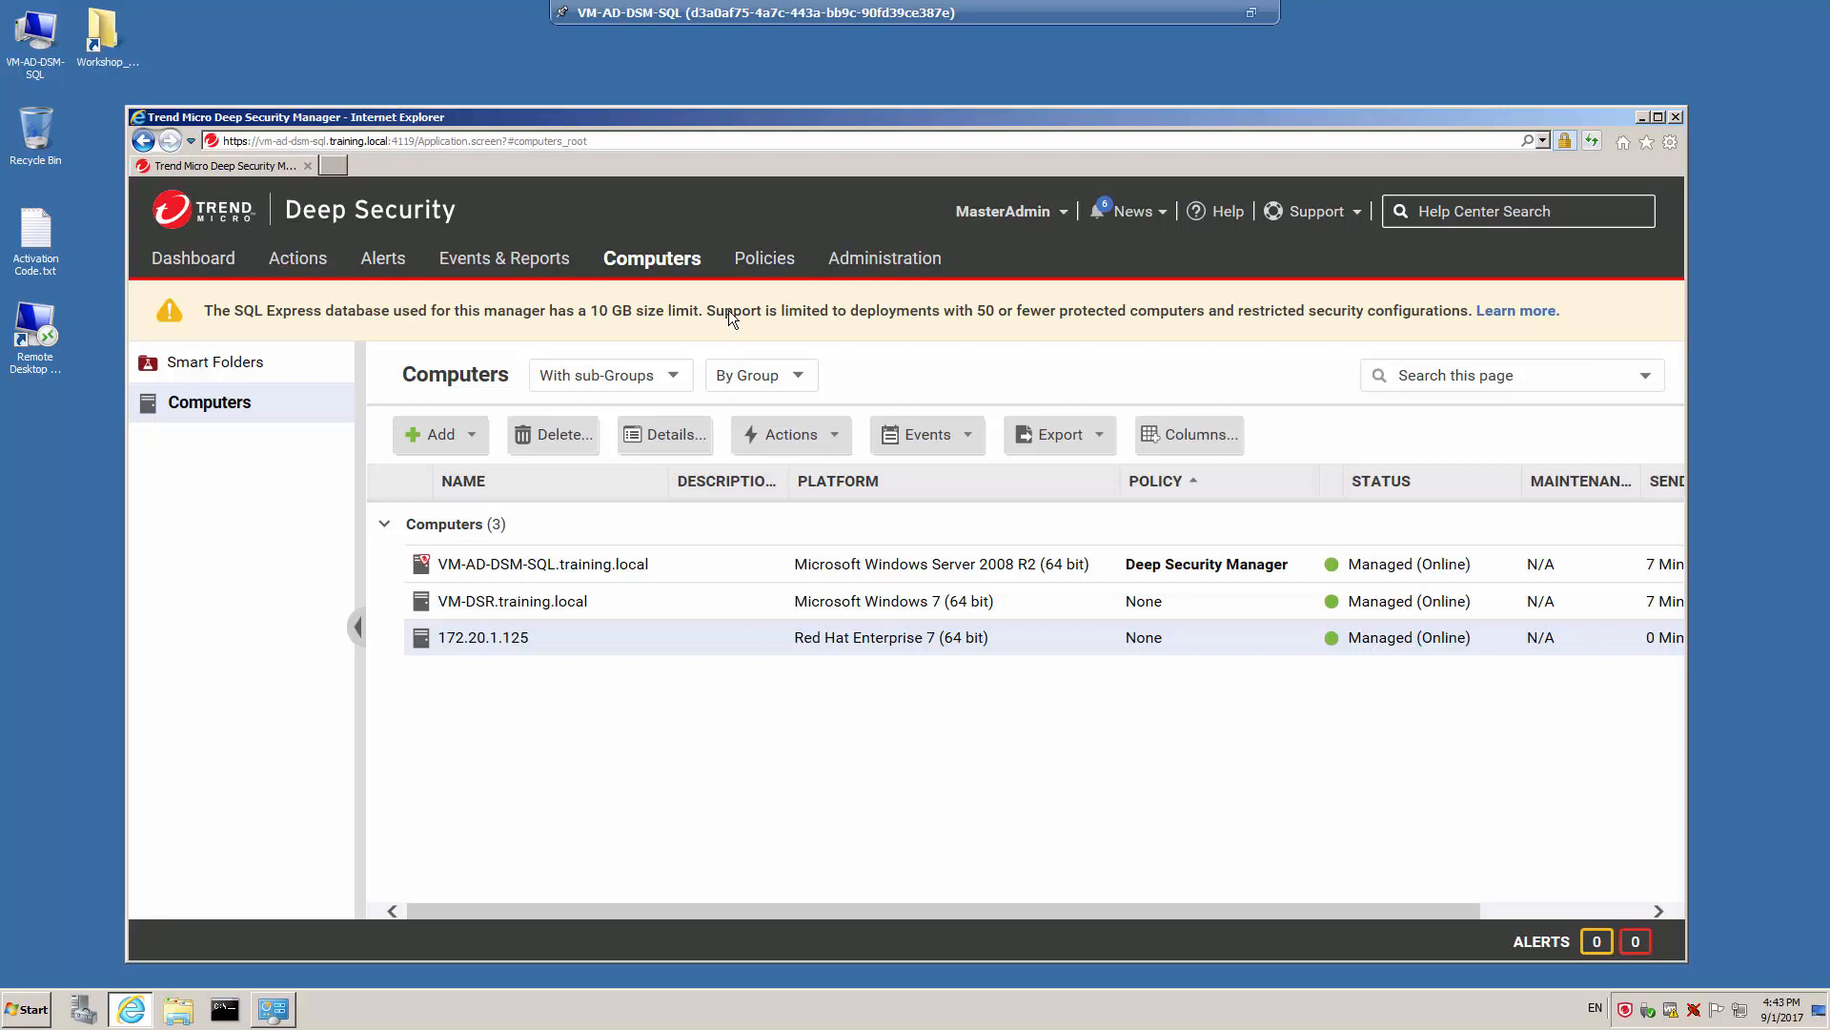
# Create a computer group named Video under Computers with the description "Computers added during demonstration".
pyautogui.click(474, 435)
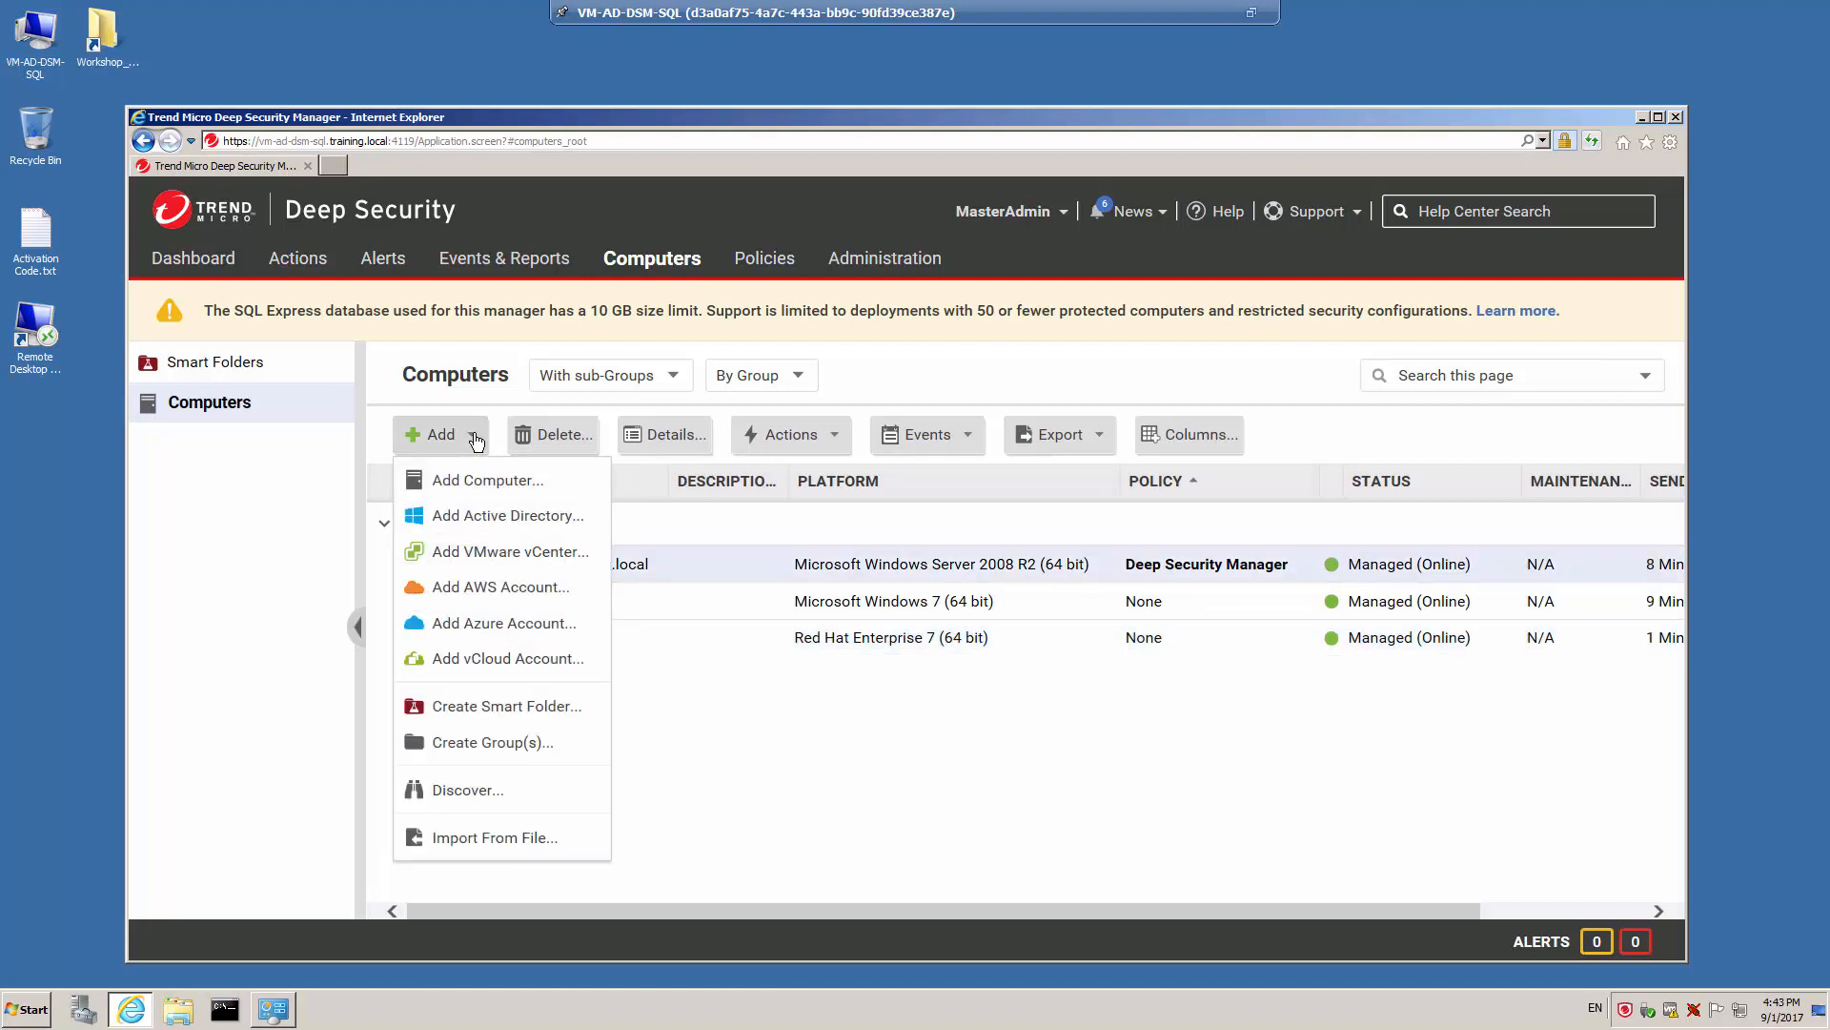
pyautogui.click(520, 752)
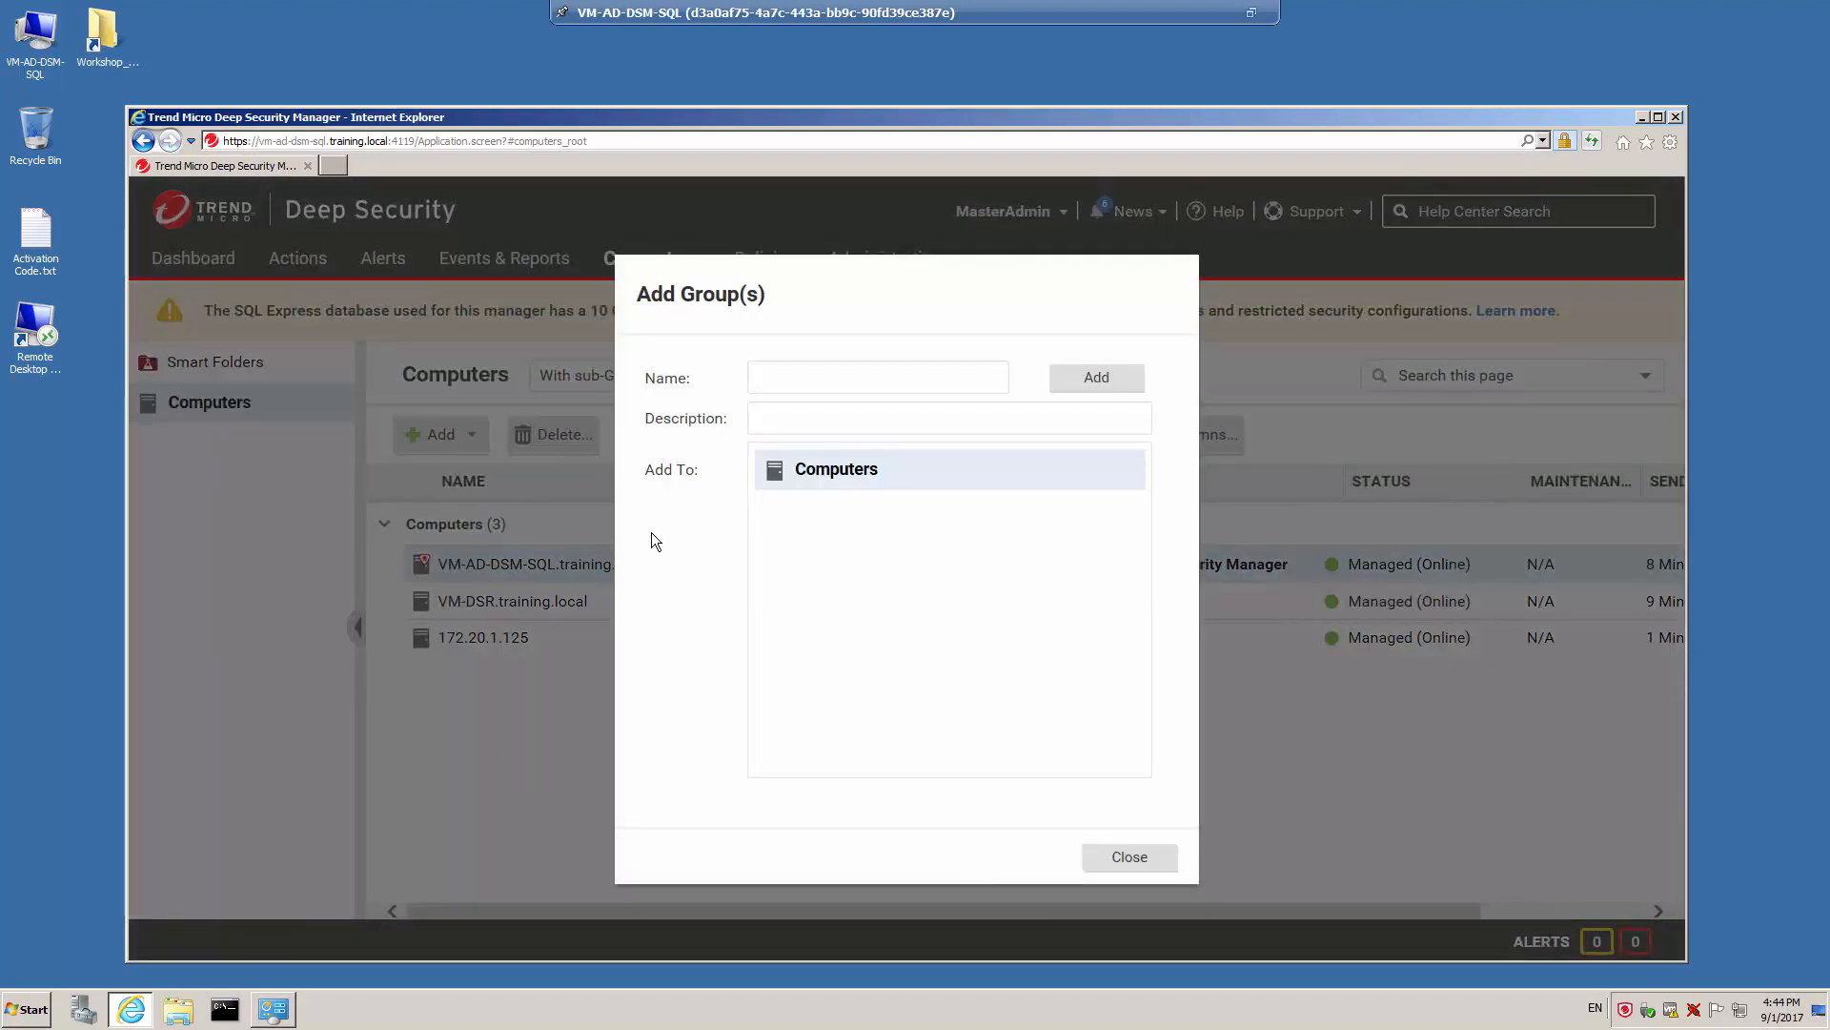
pyautogui.click(801, 372)
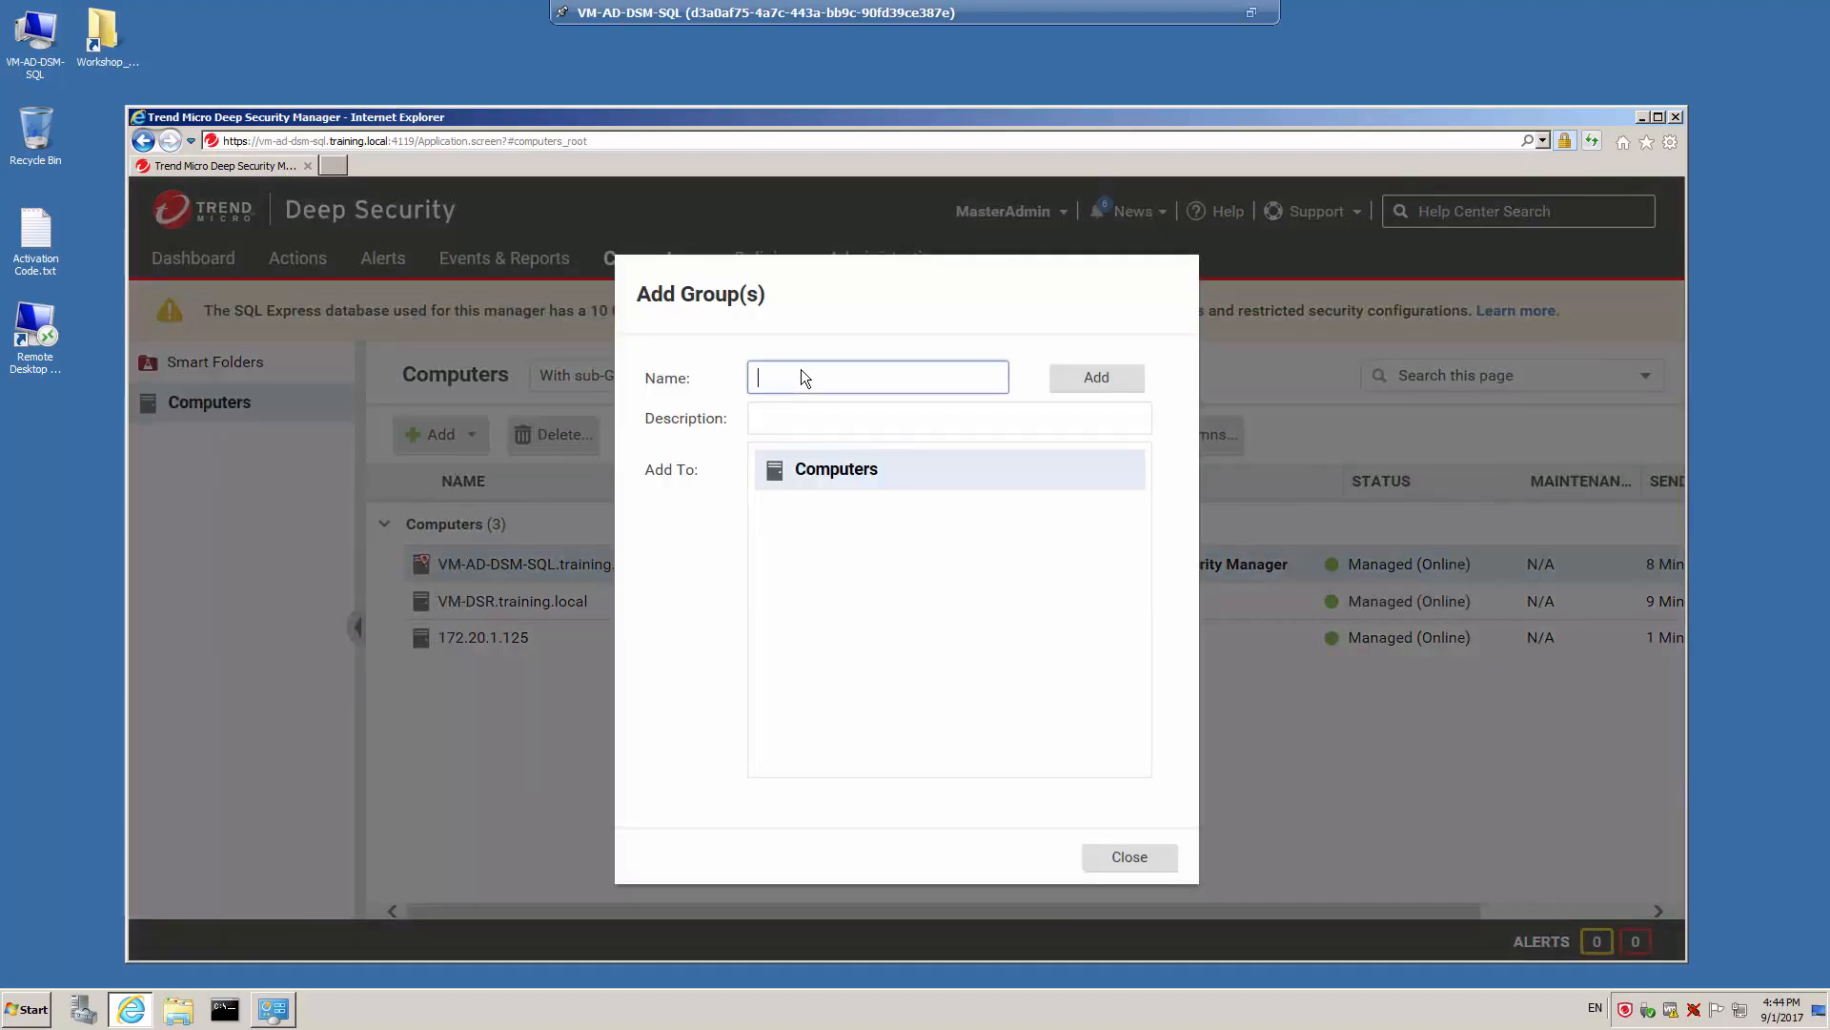
pyautogui.write('Video')
pyautogui.click(797, 423)
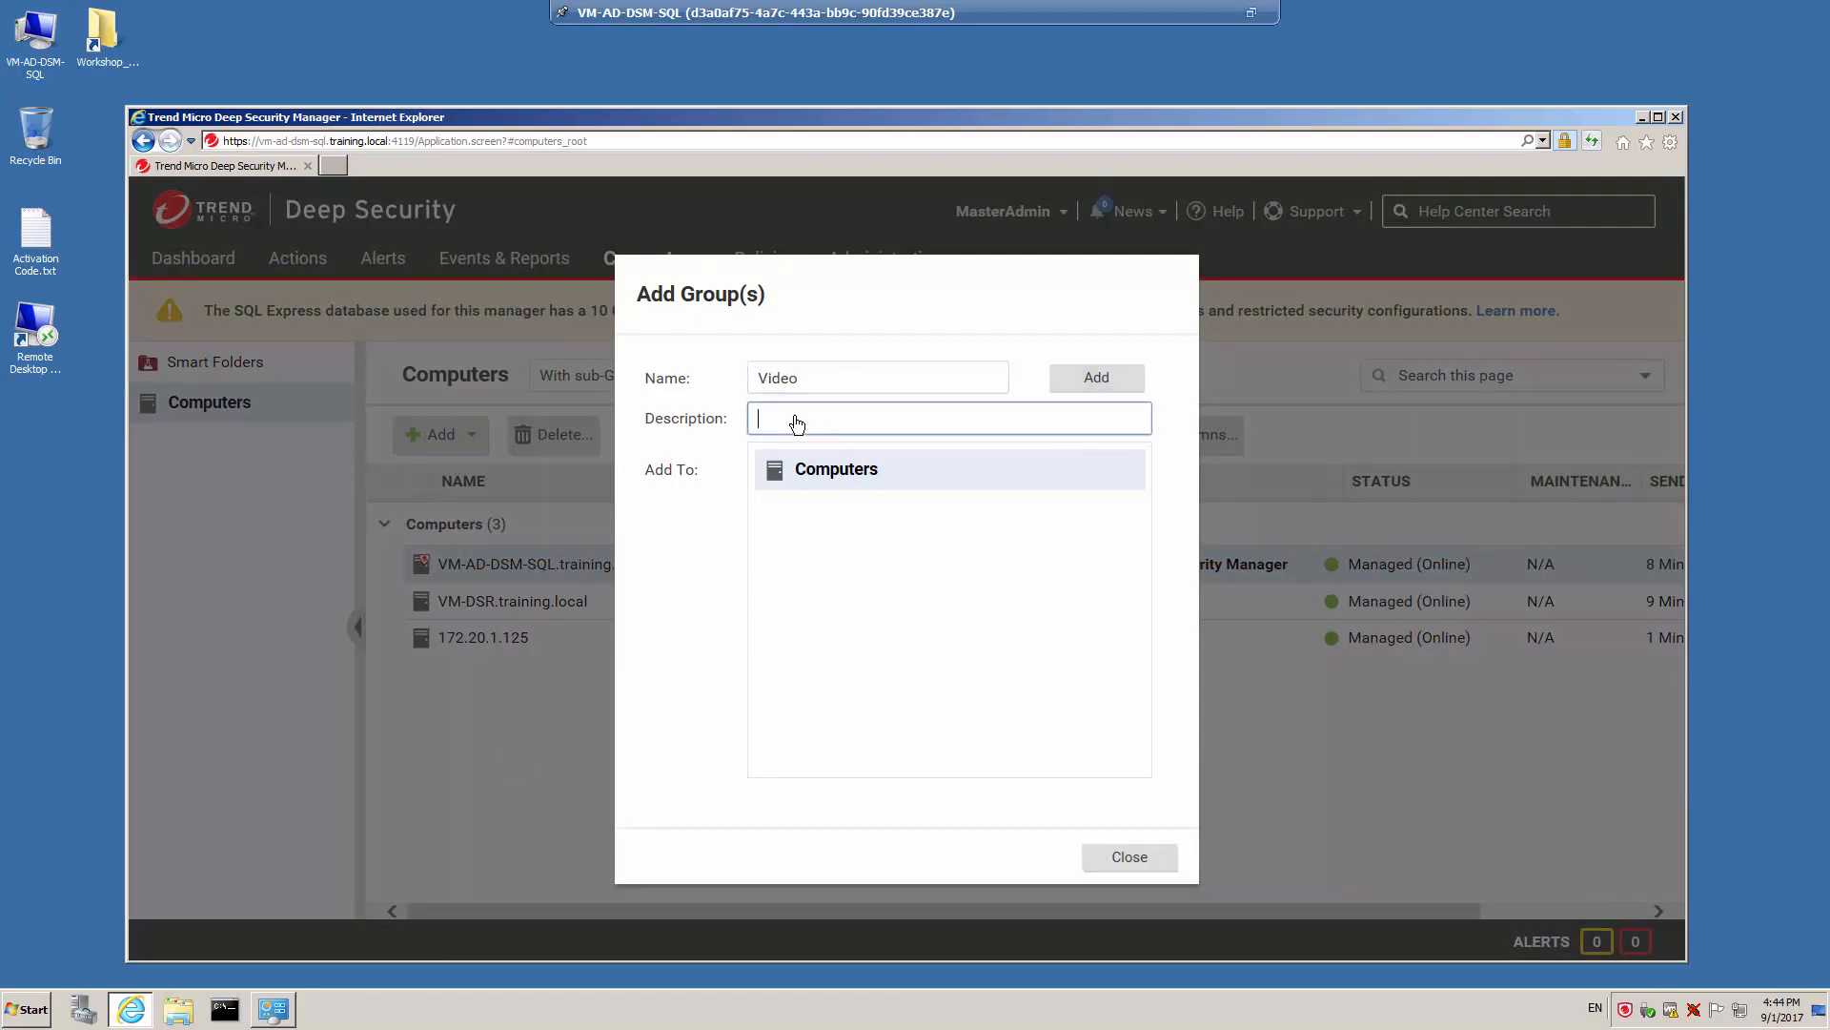
pyautogui.write('Computer')
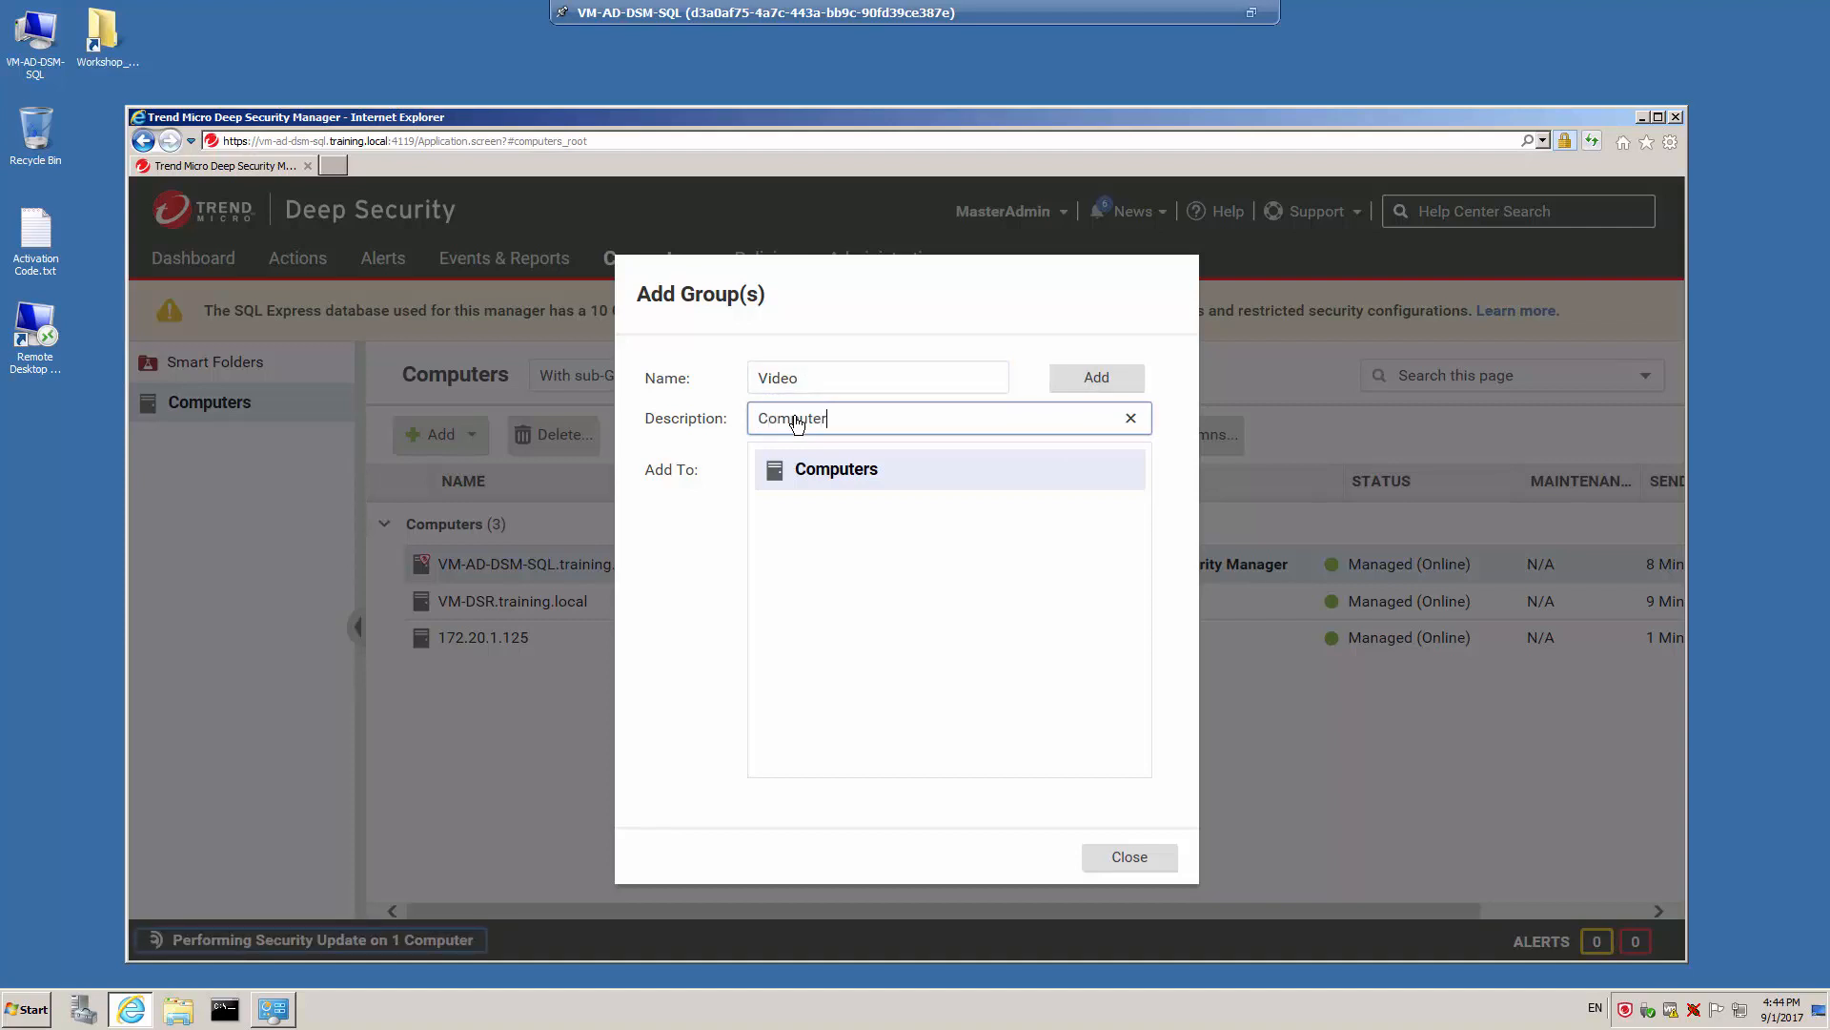
pyautogui.write('s added during demons')
pyautogui.write('tration')
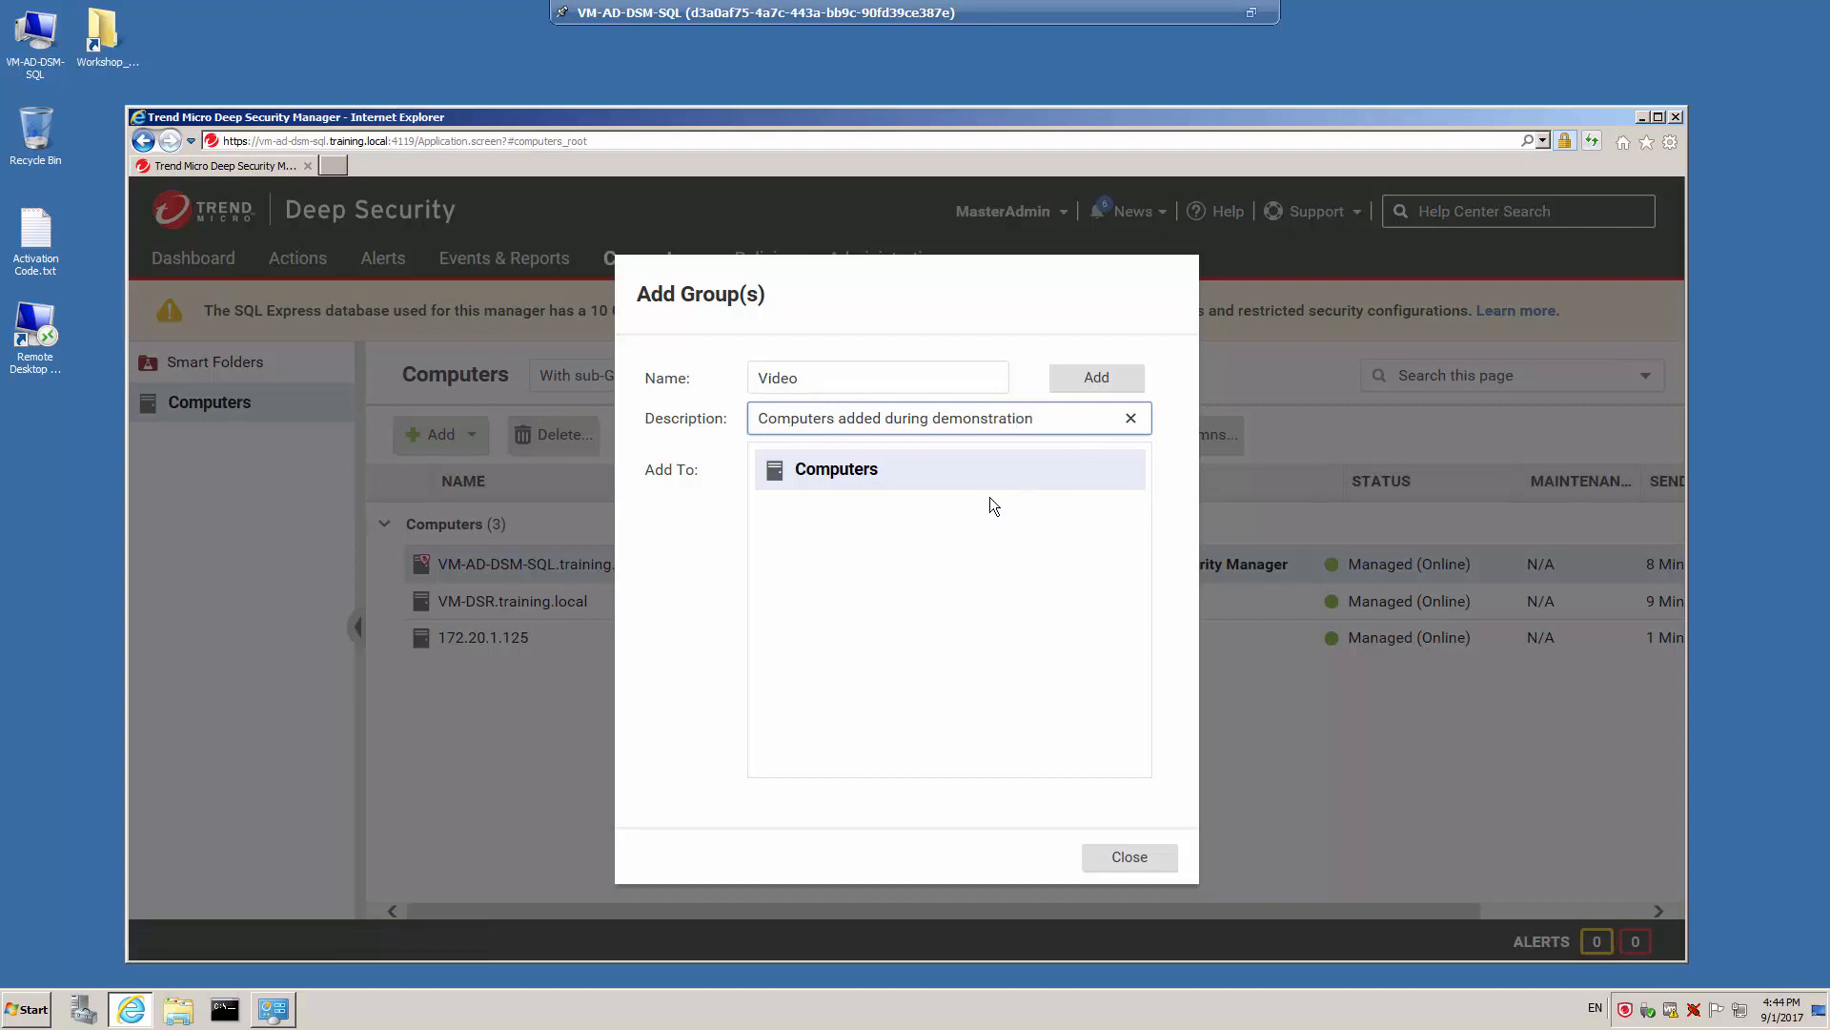
pyautogui.click(1096, 378)
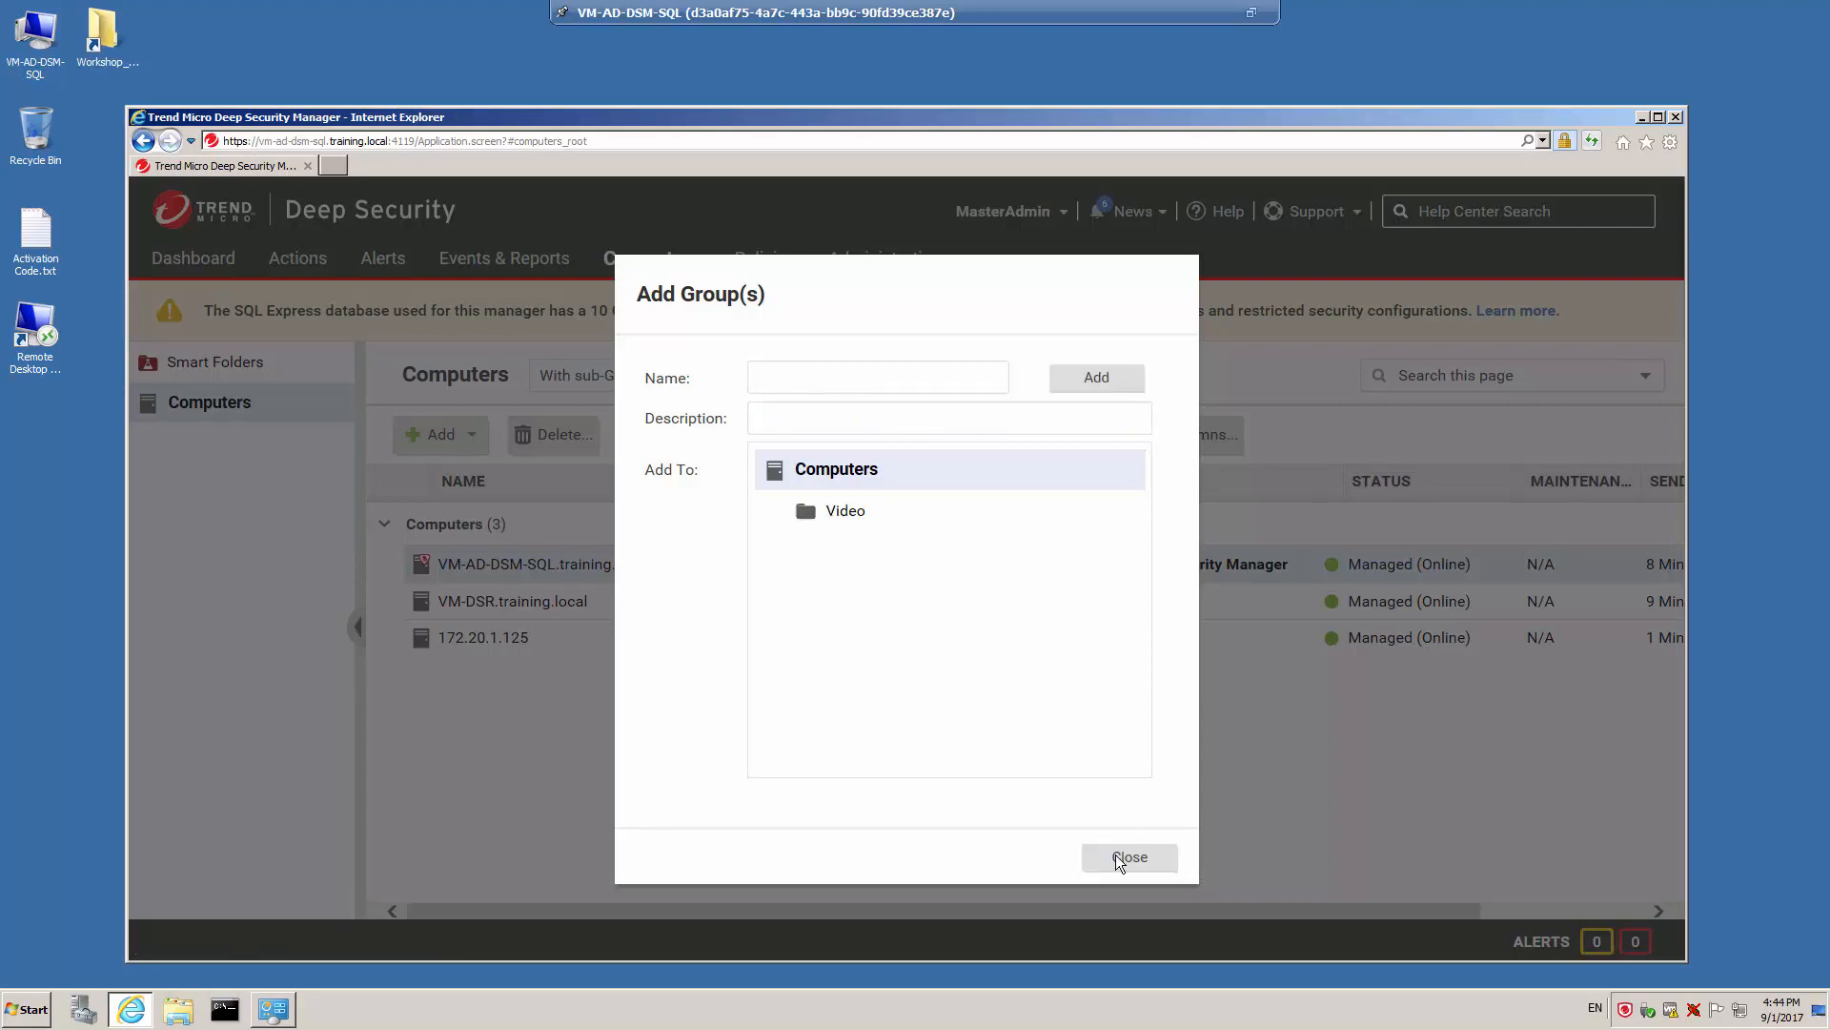
pyautogui.click(1087, 857)
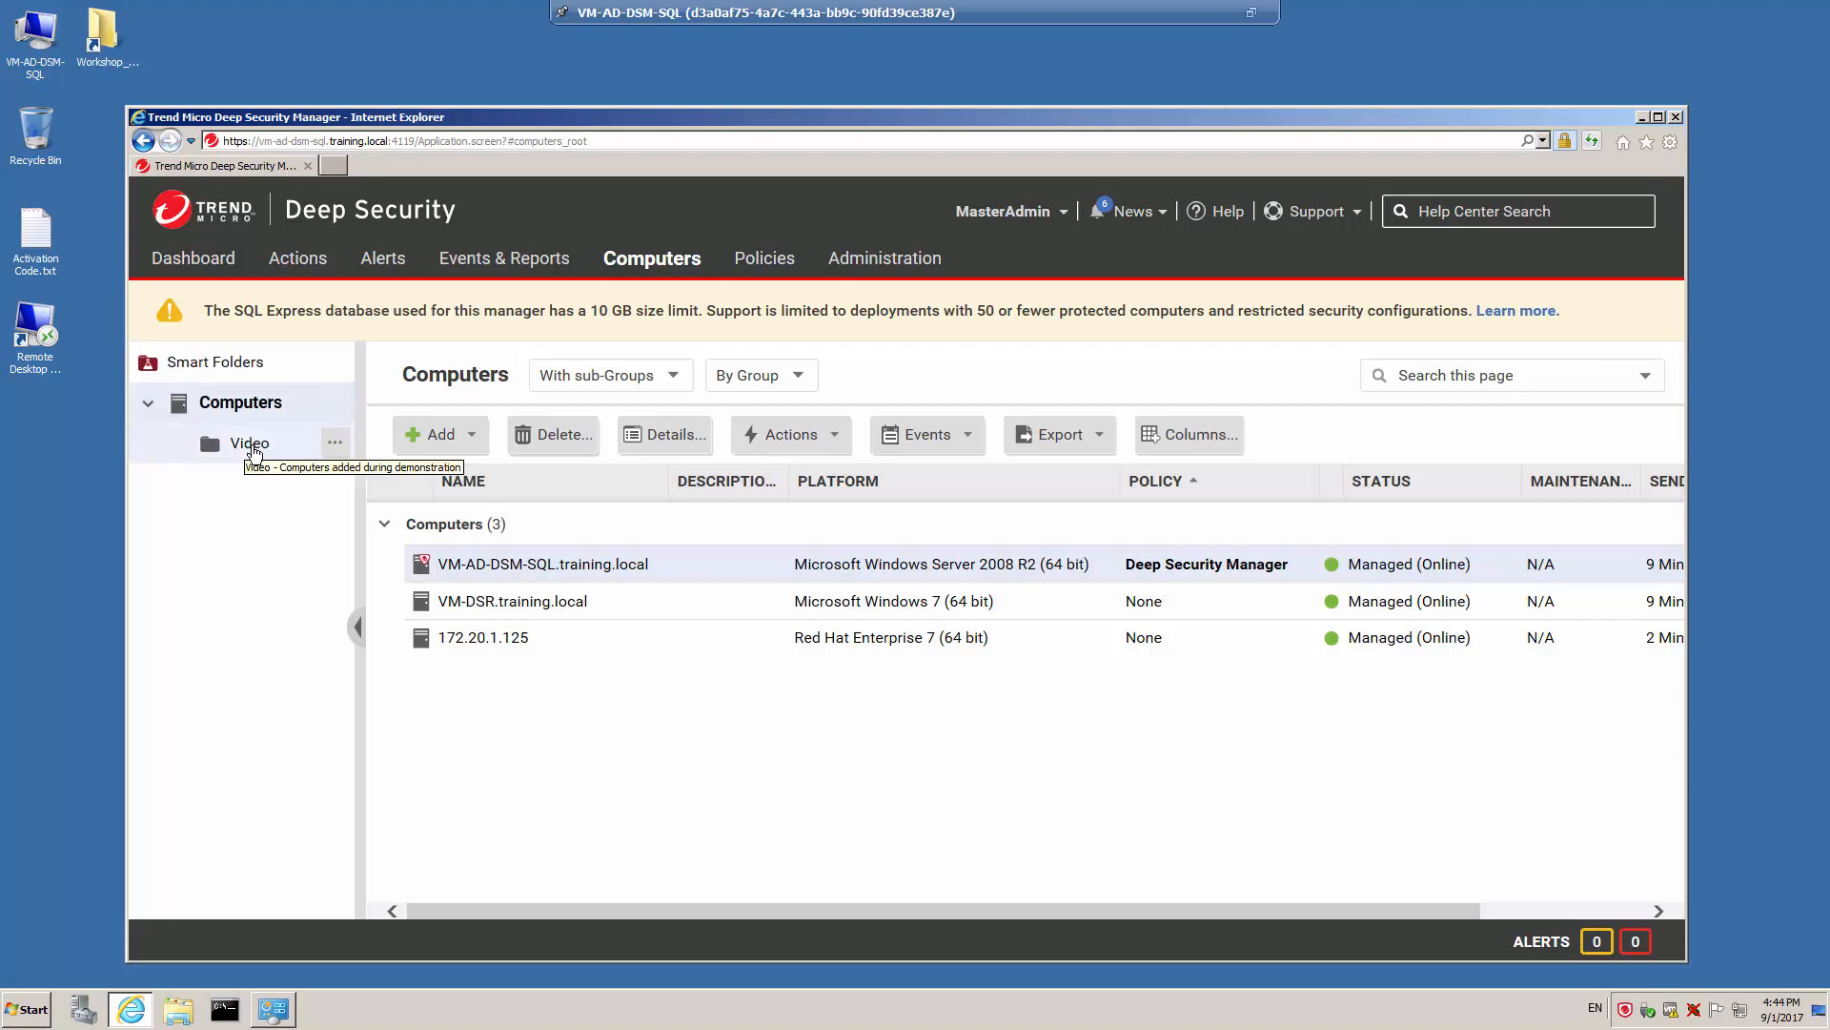
# Assign the VM-DSR.training.local computer to the Video group and save the change in its details.
pyautogui.doubleClick(738, 599)
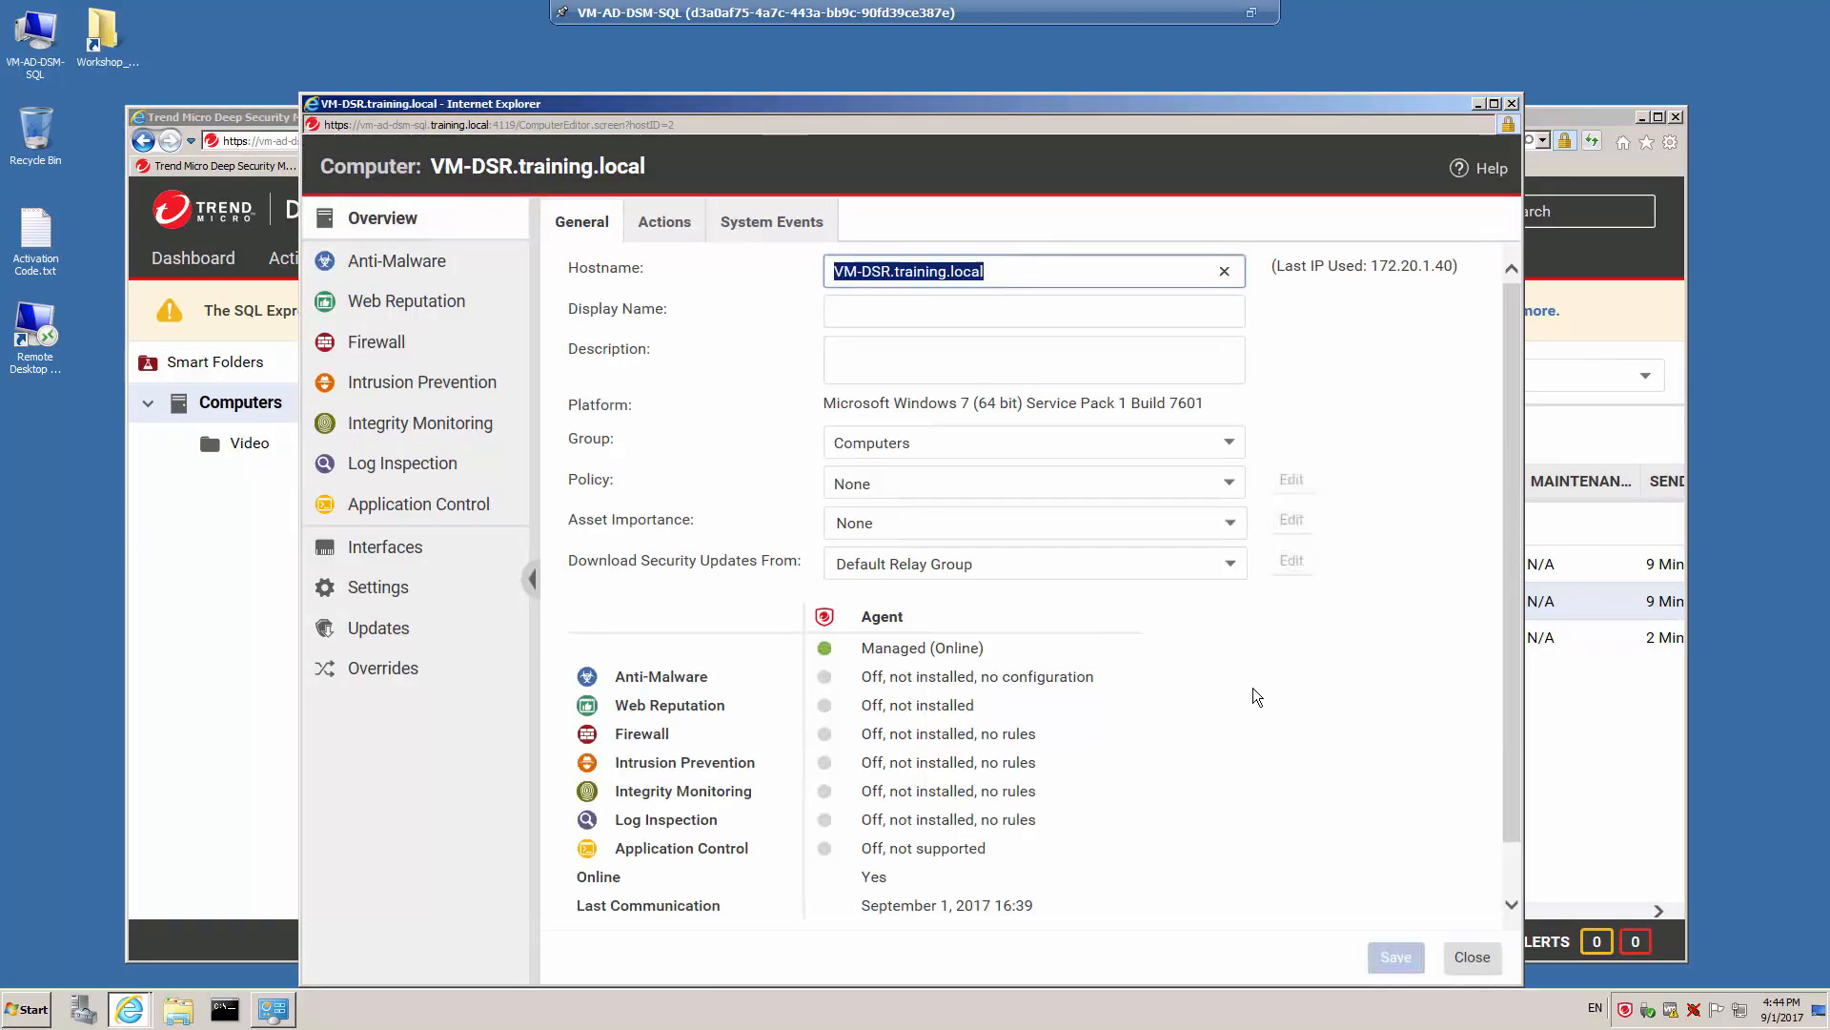
pyautogui.click(1234, 446)
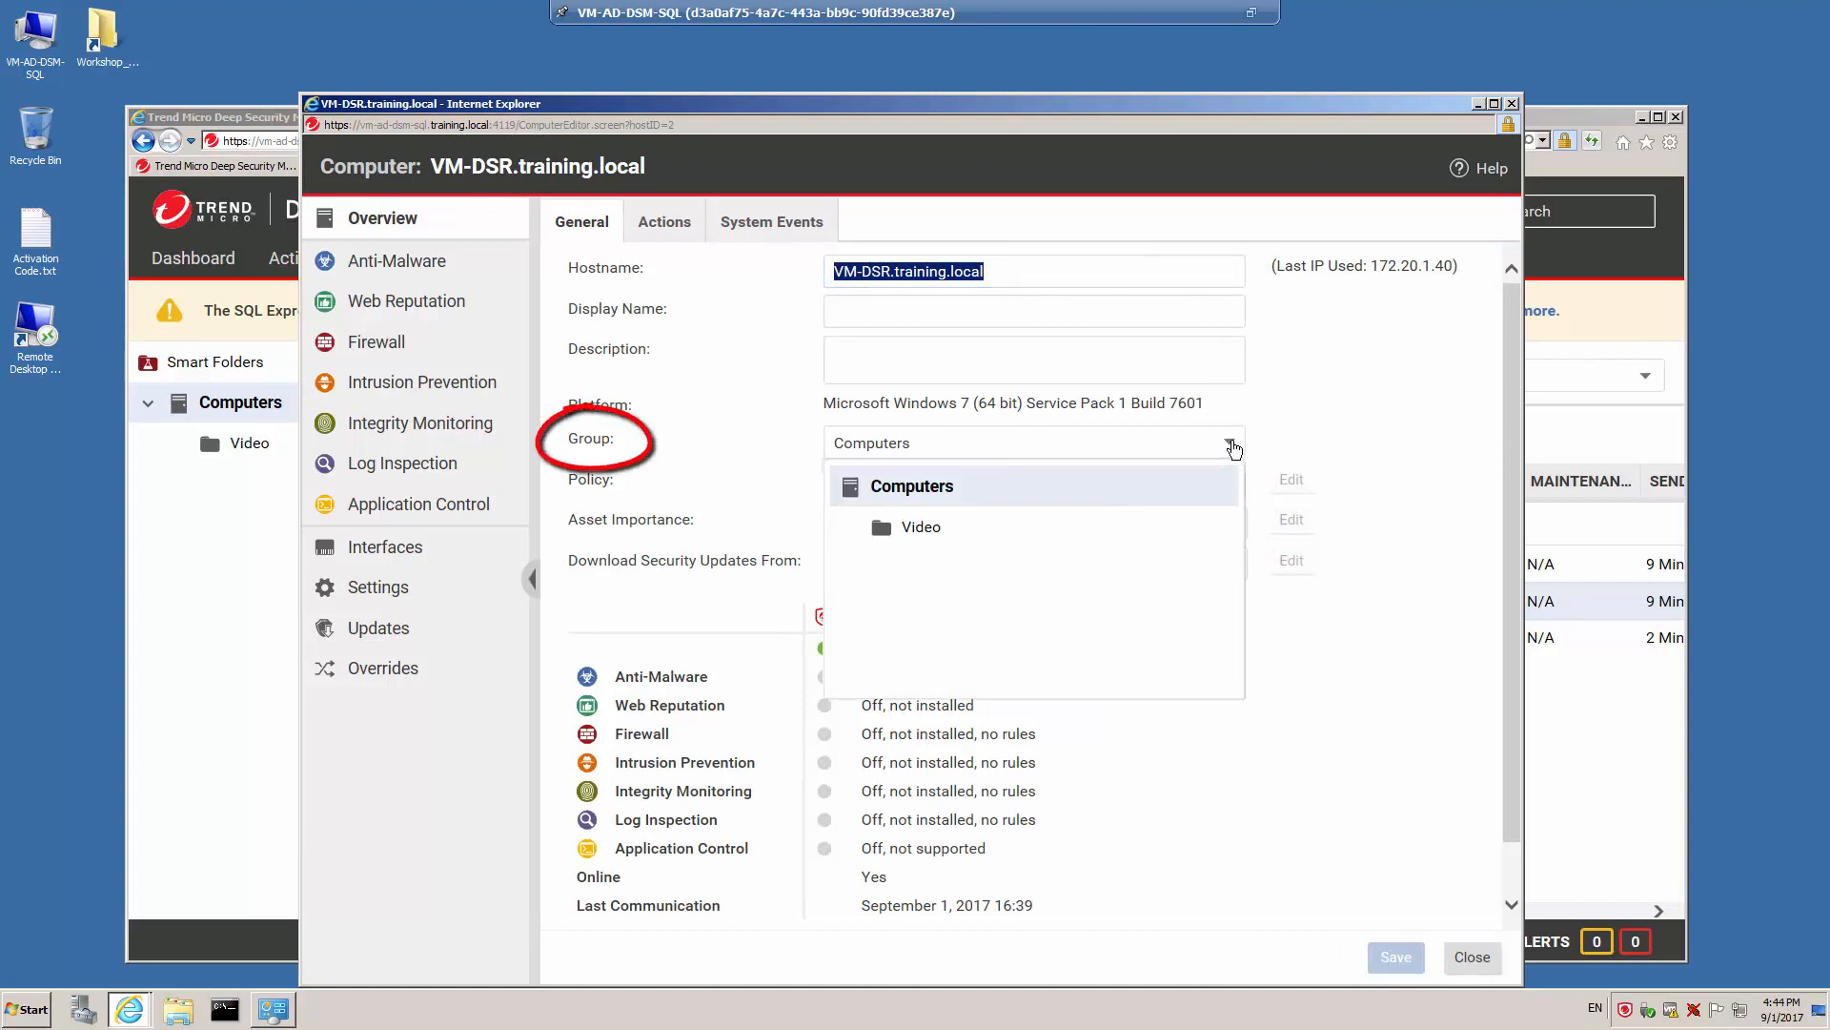
pyautogui.click(923, 529)
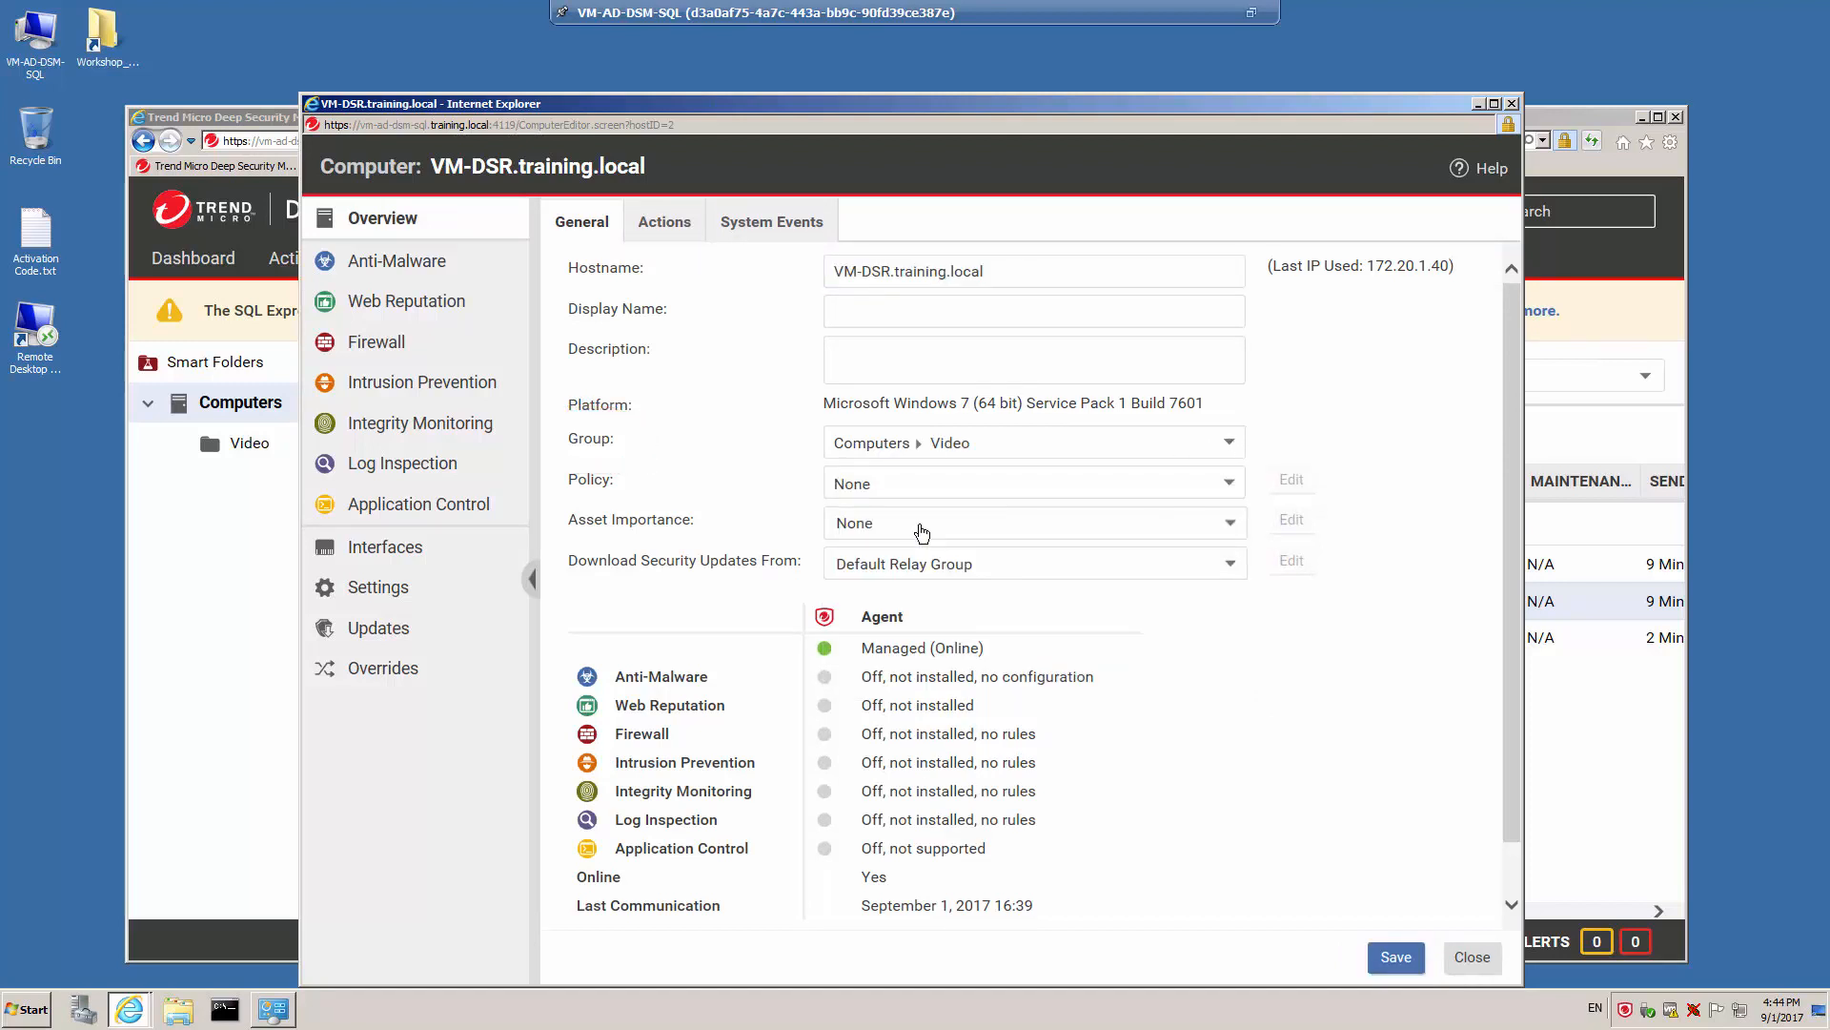
pyautogui.click(1395, 957)
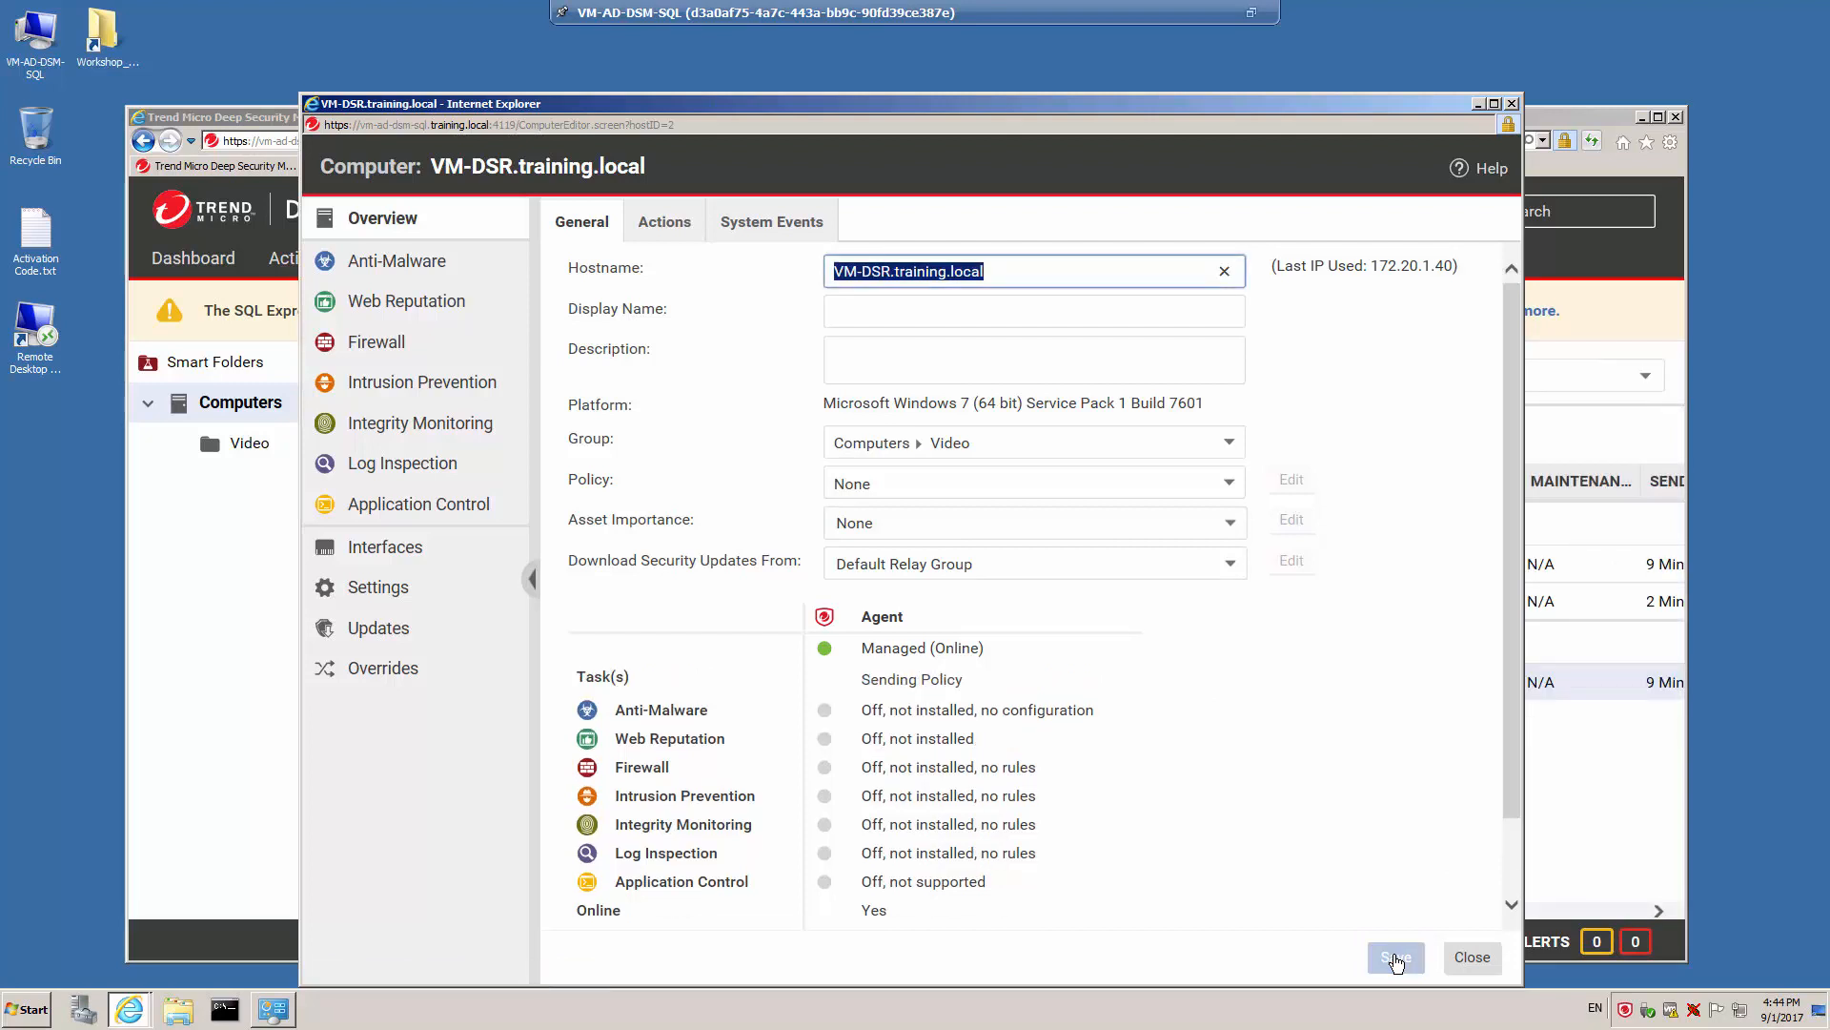
pyautogui.click(1475, 954)
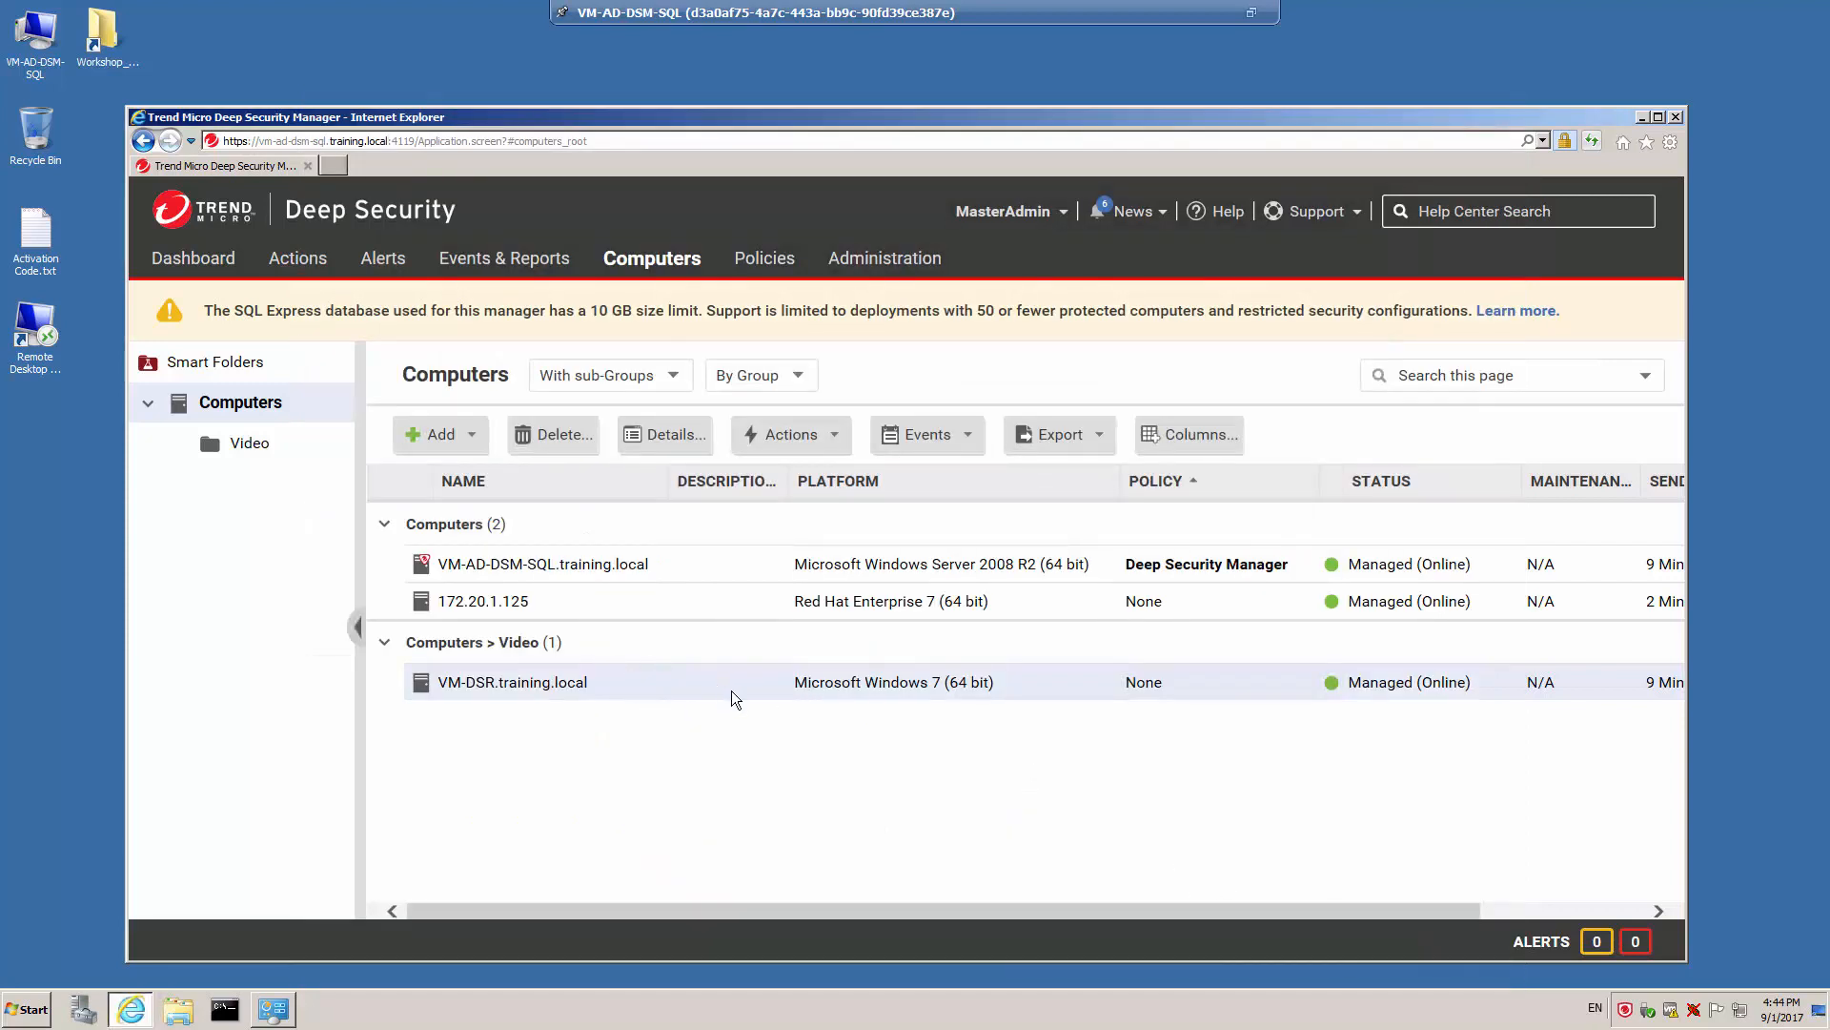
# Assign the Red Hat computer 172.20.1.125 to the Video group and save the change in its details.
pyautogui.doubleClick(737, 603)
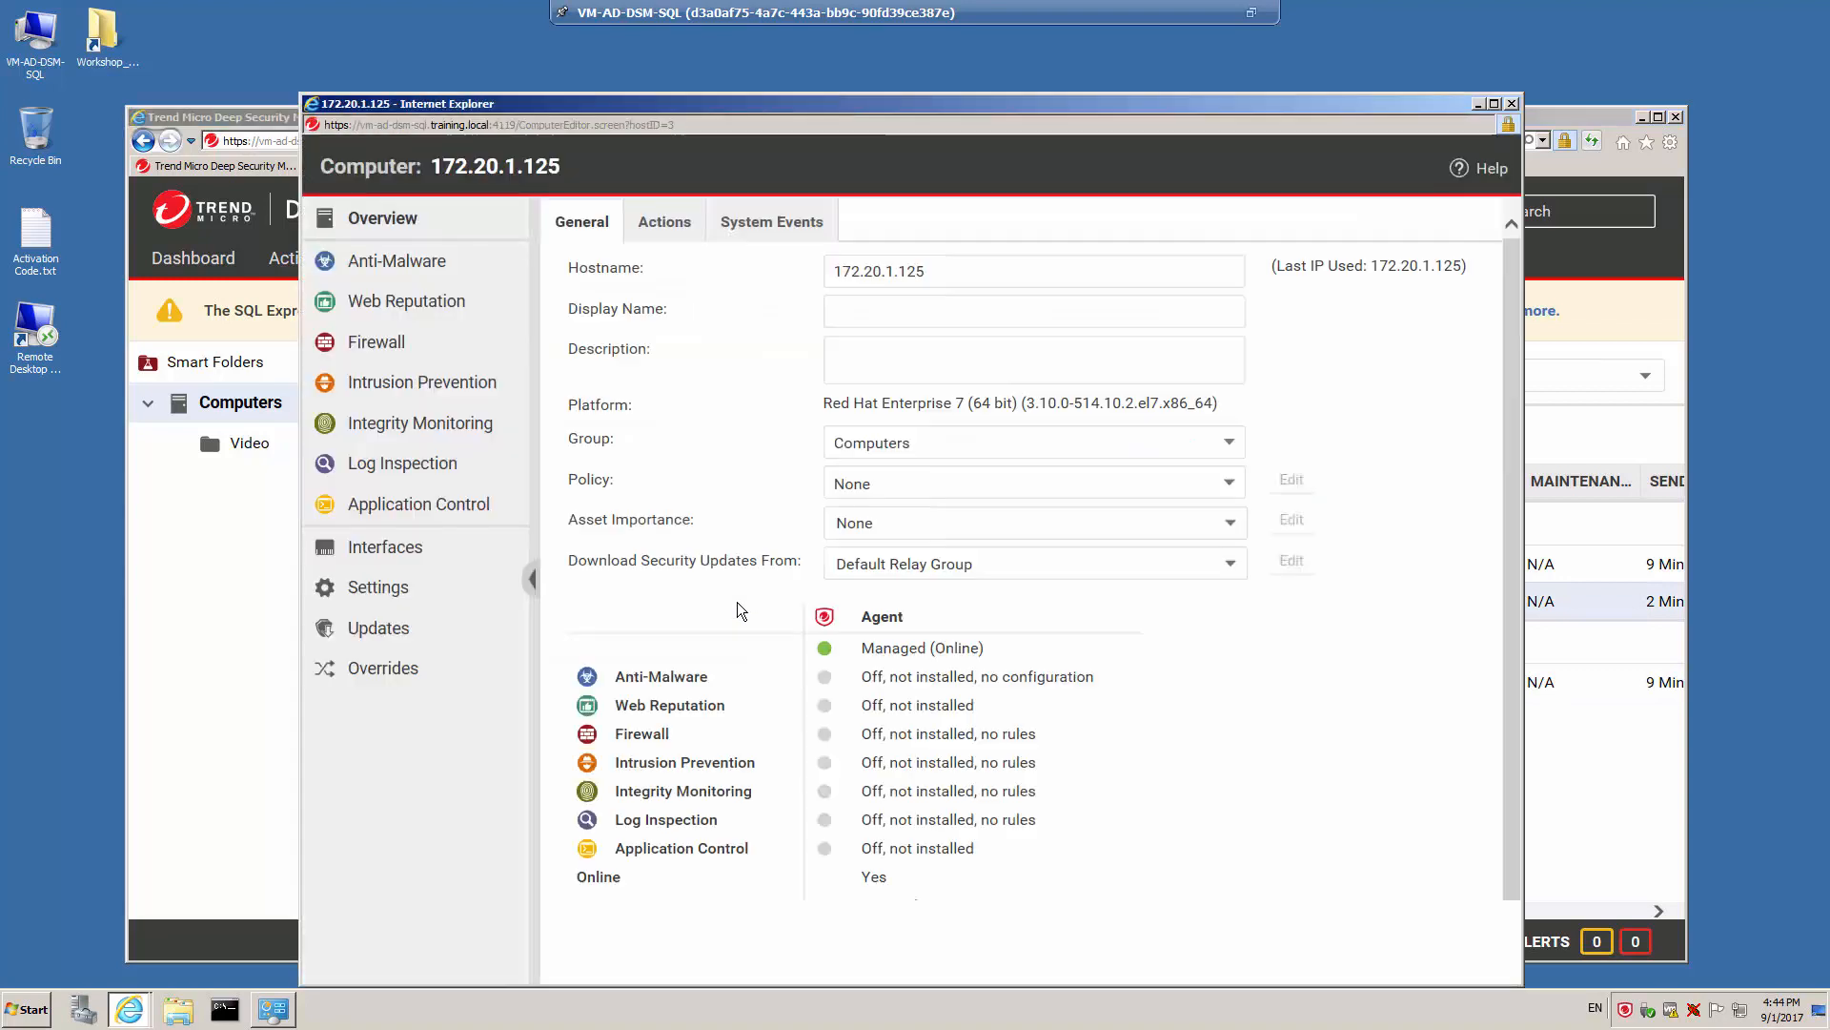
pyautogui.click(1230, 446)
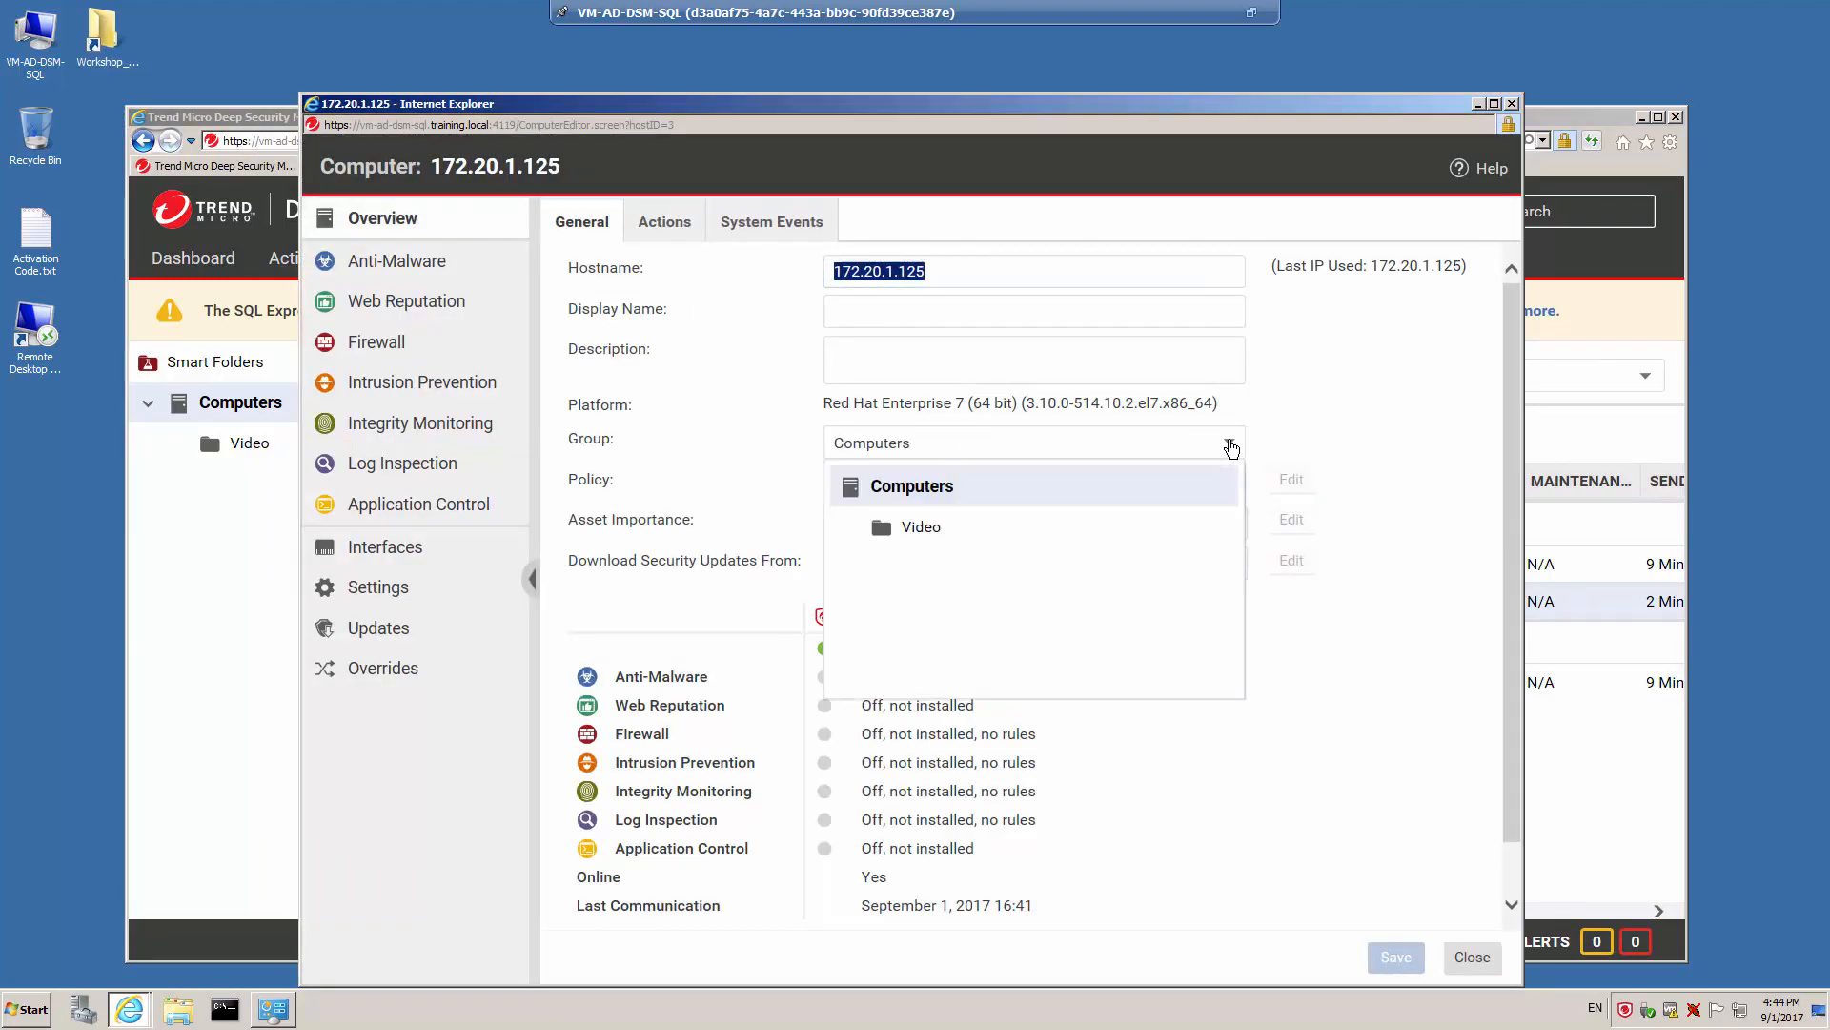
pyautogui.click(927, 528)
pyautogui.click(1398, 959)
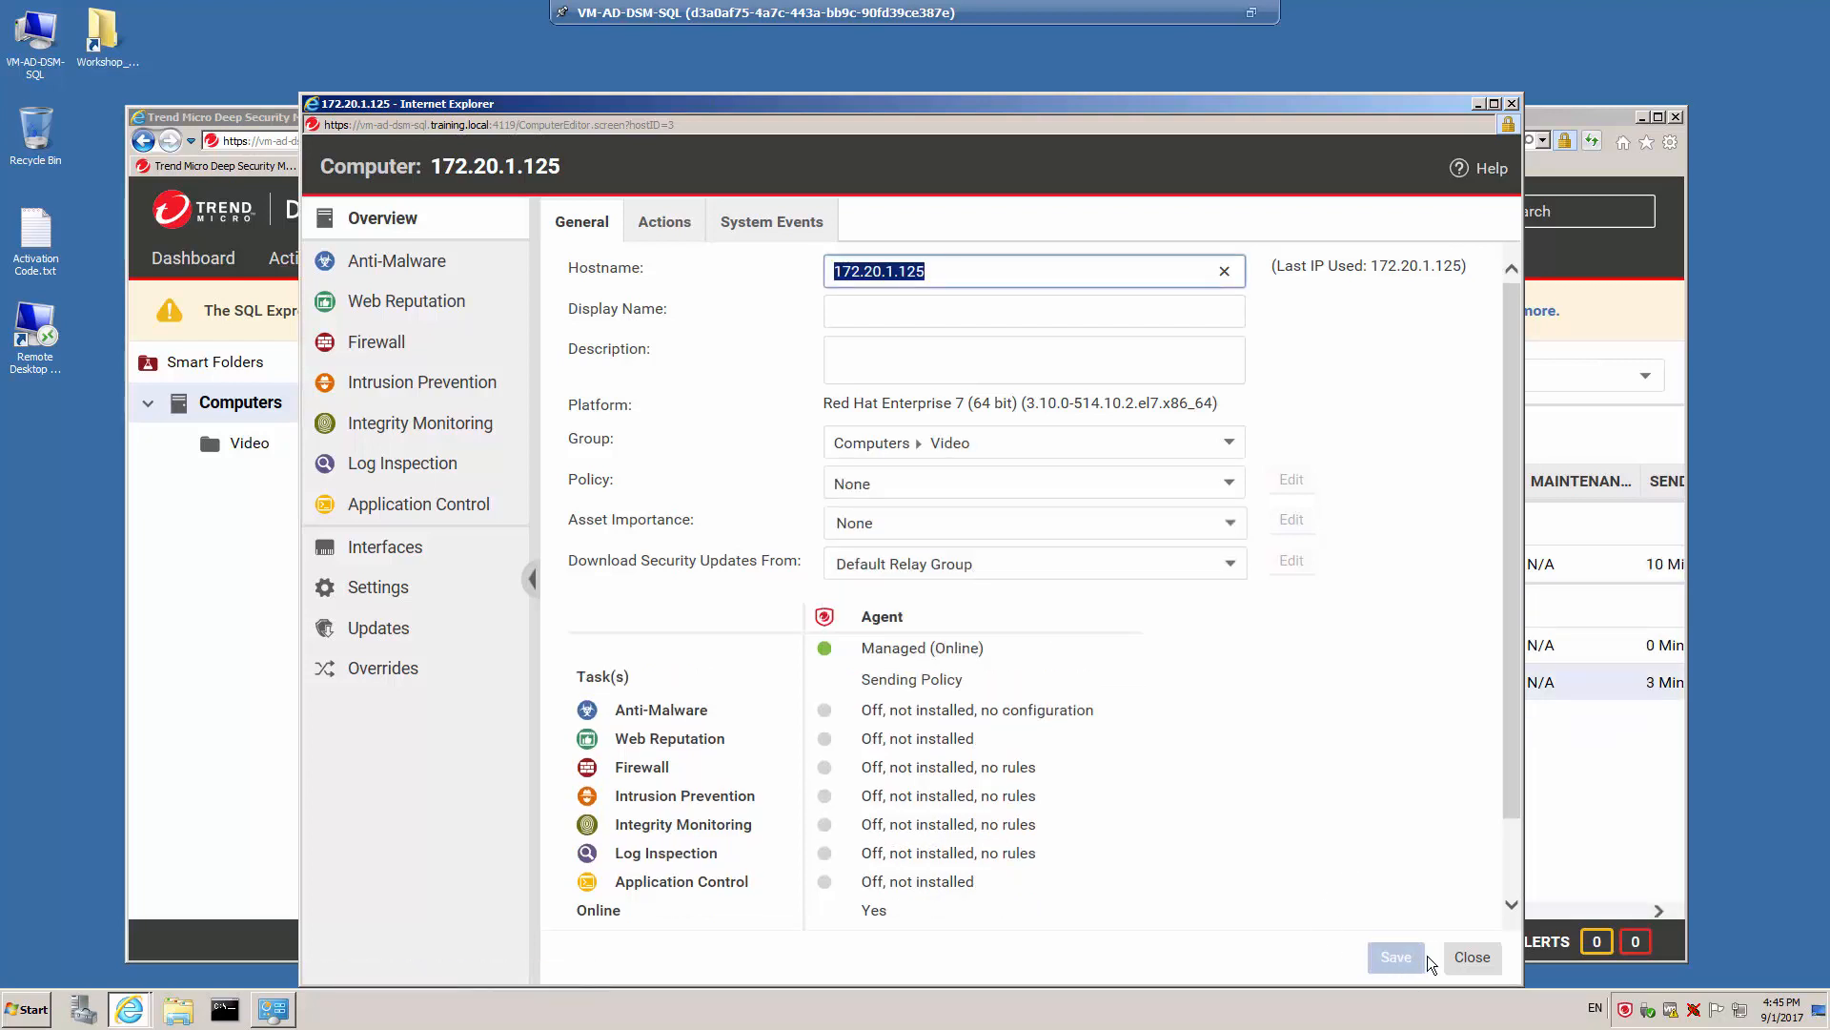
pyautogui.click(1473, 959)
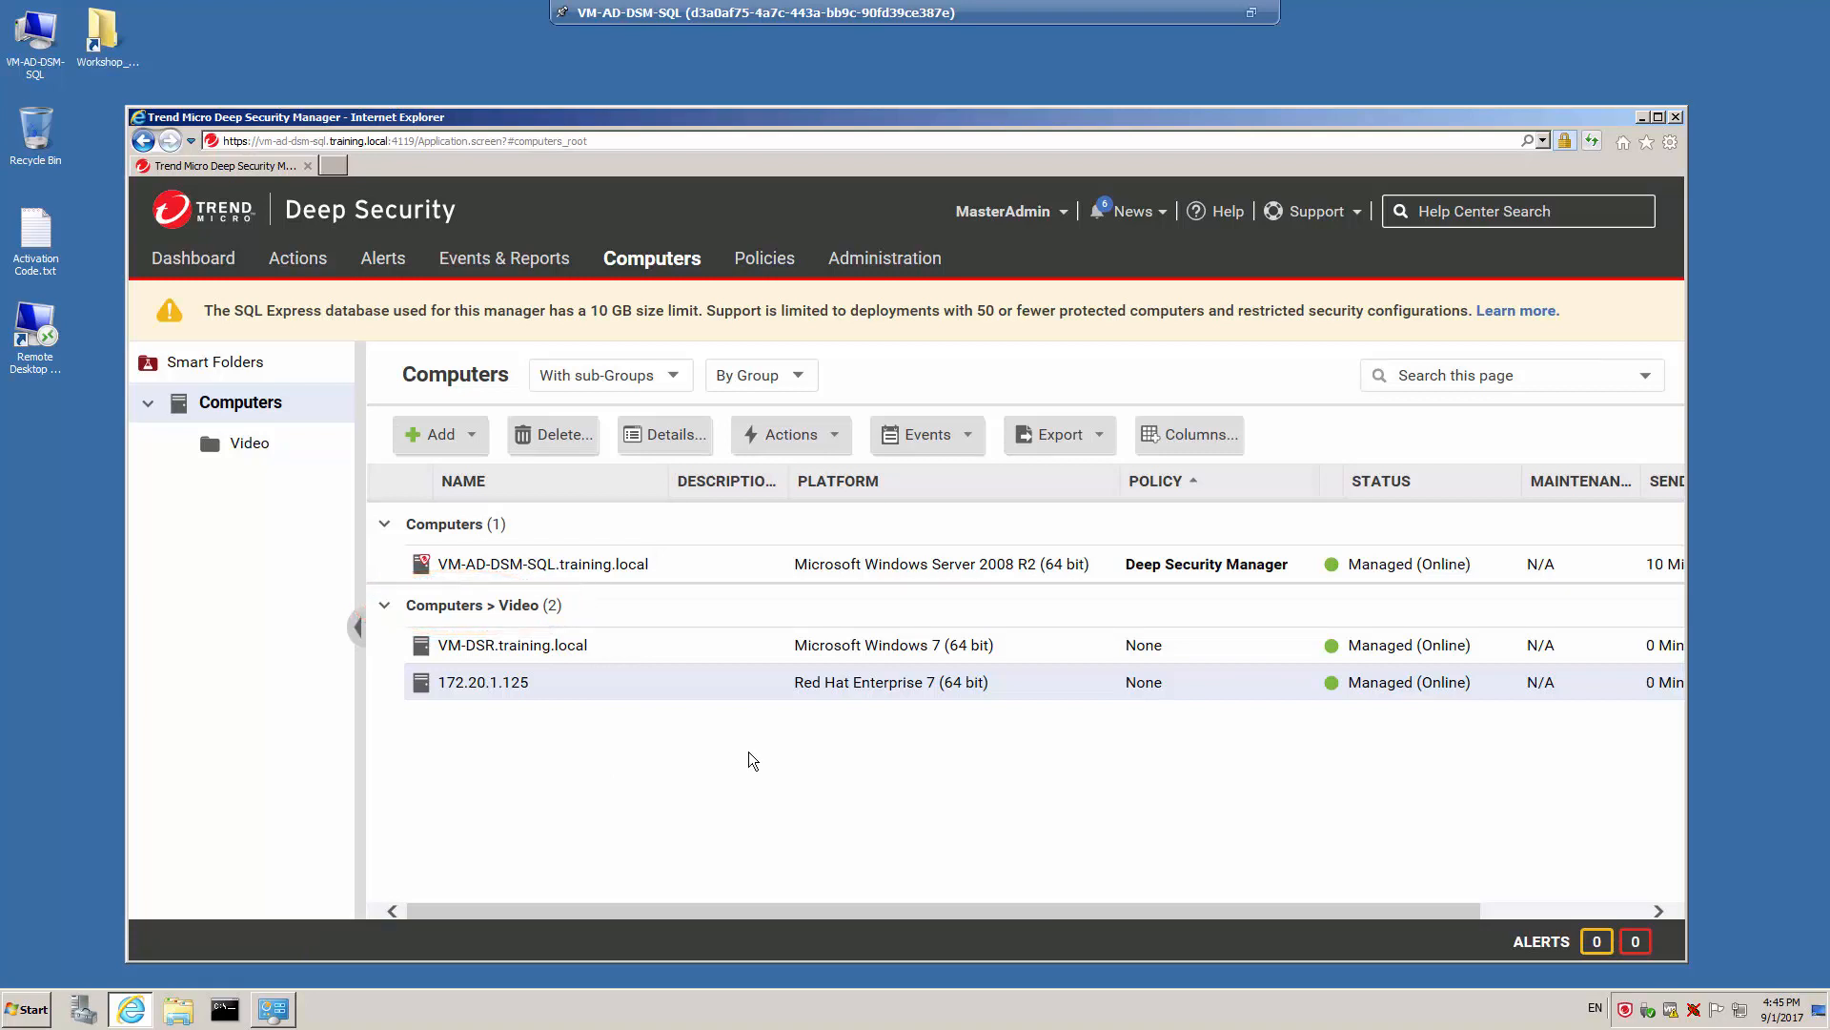
# Review the available ways to add computers and the Discover Computers settings, leaving without starting a discovery.
pyautogui.click(471, 437)
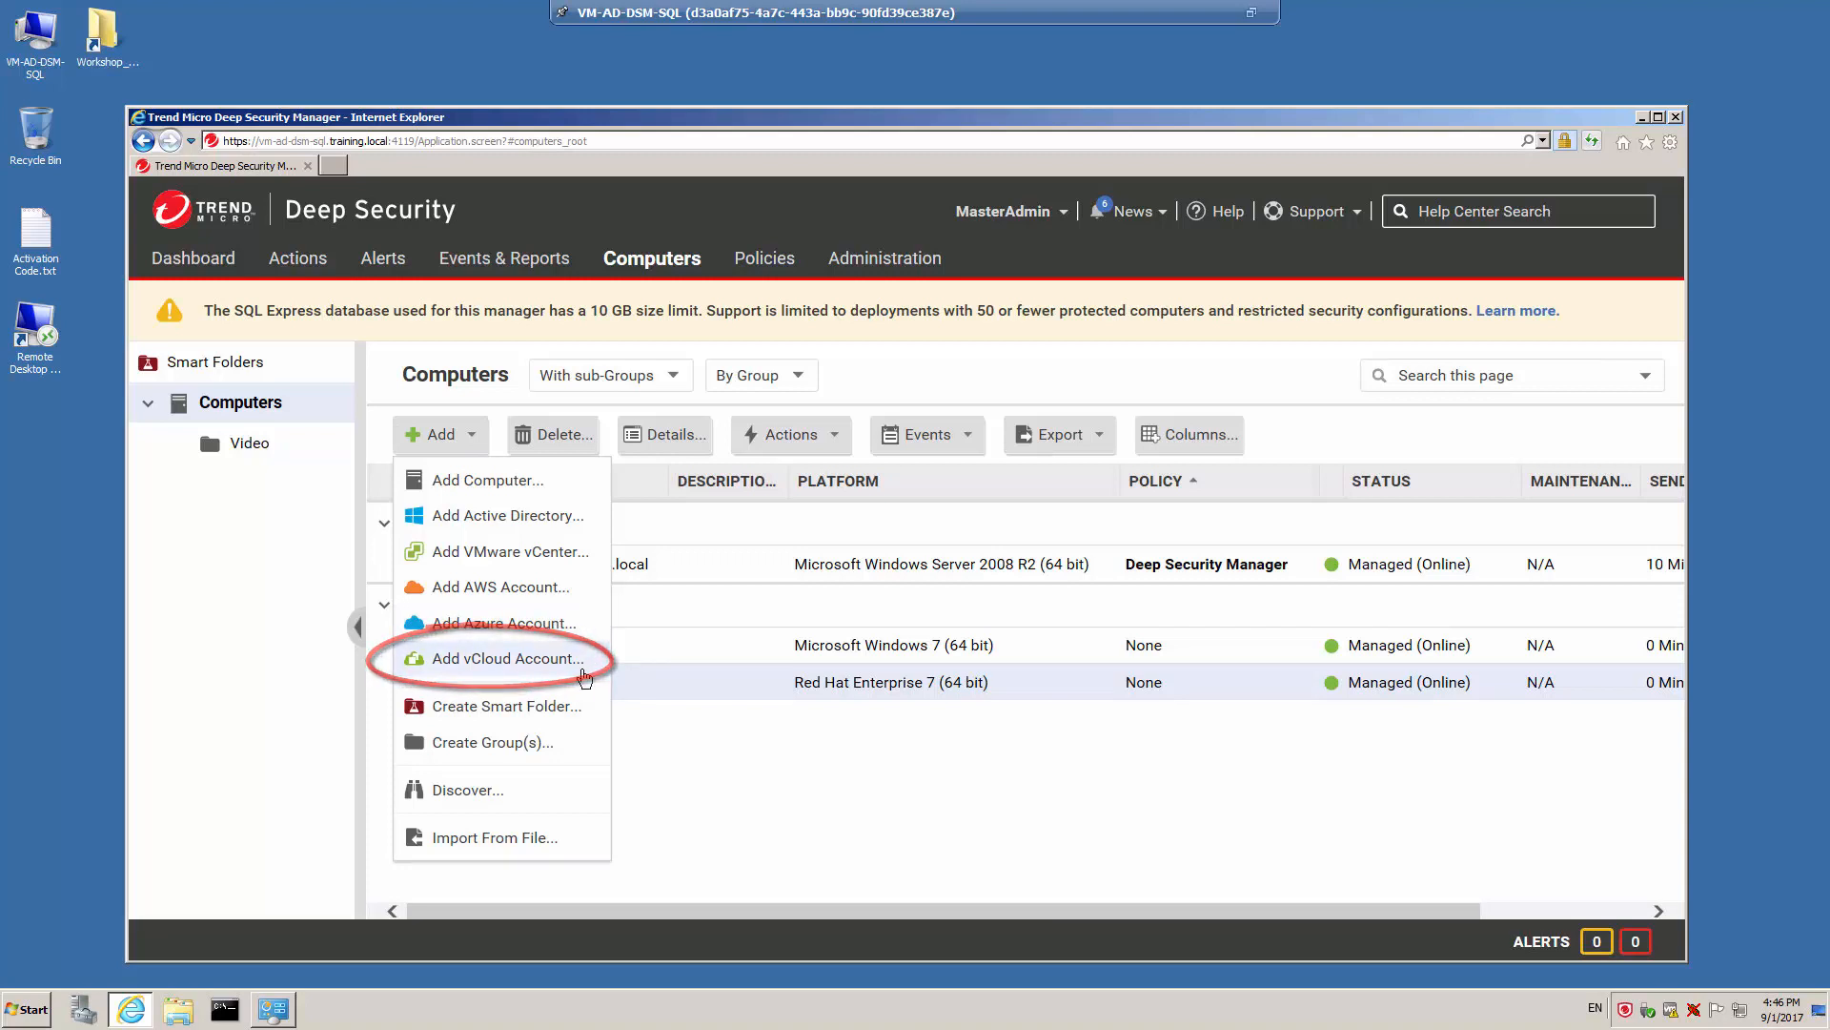
pyautogui.click(555, 797)
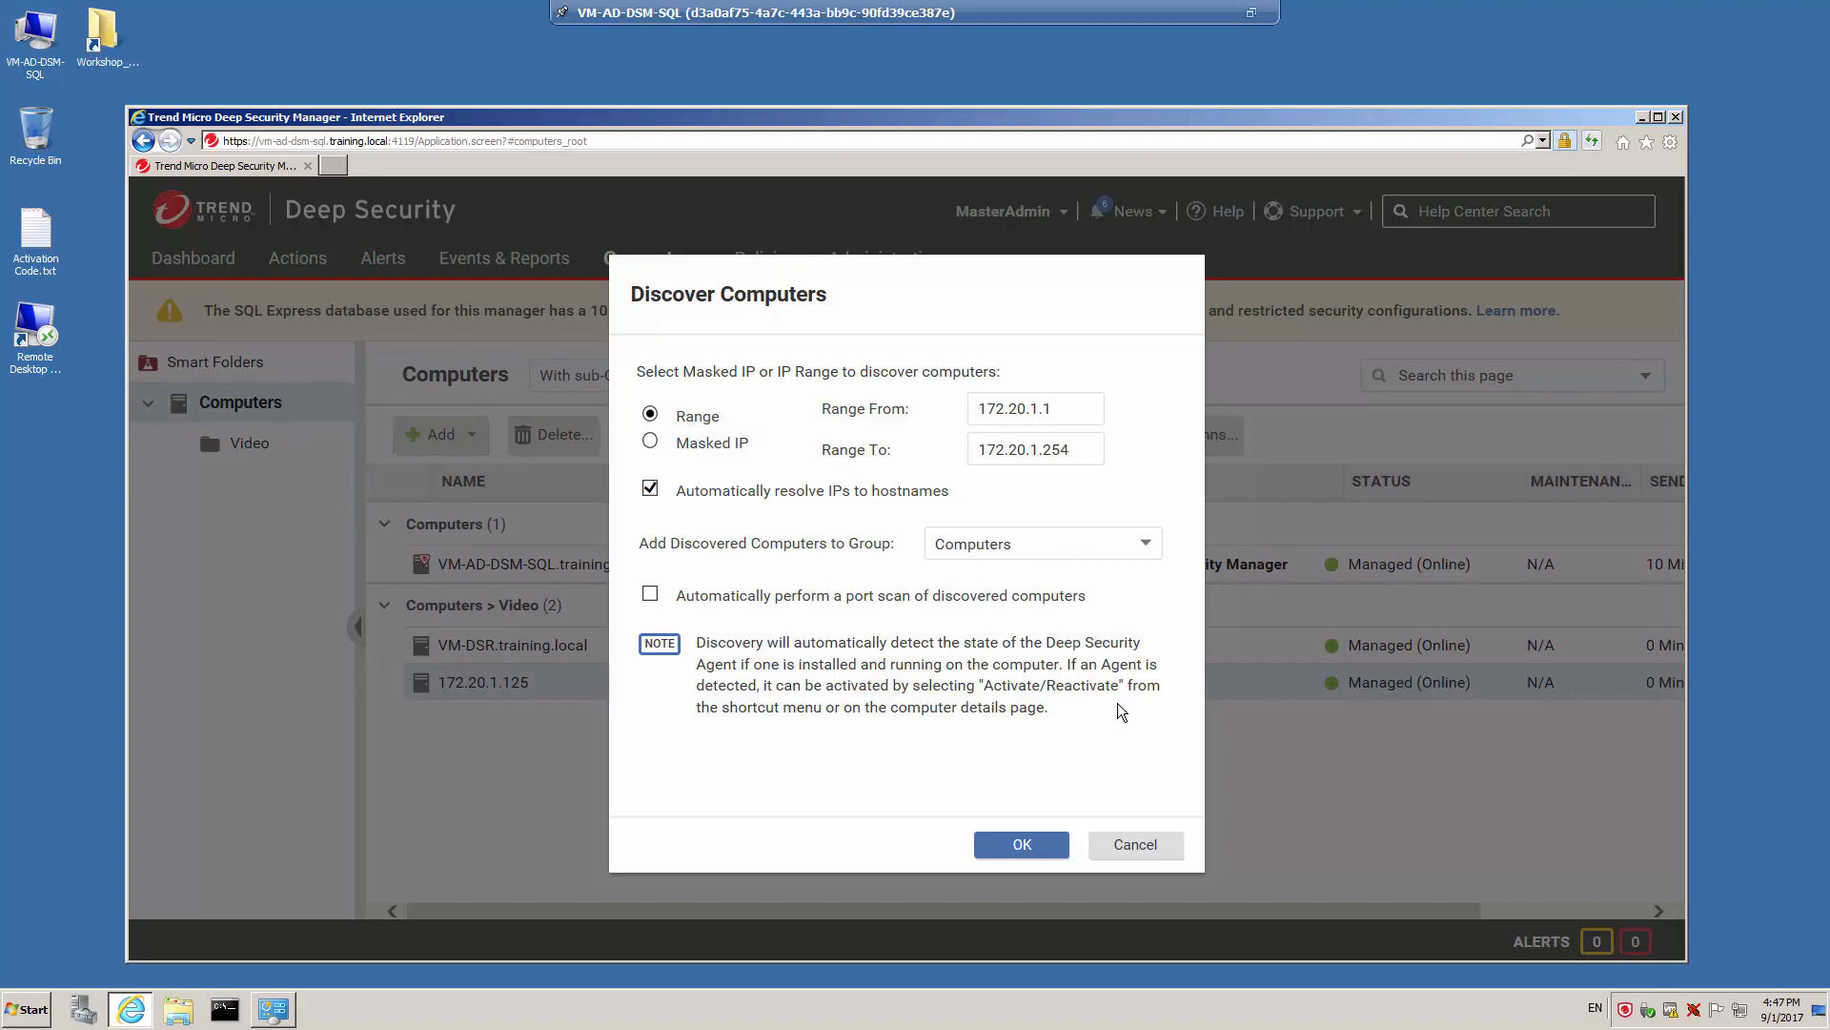
pyautogui.click(1136, 835)
# Bring up the choices for adding computers to the manager again.
pyautogui.click(473, 438)
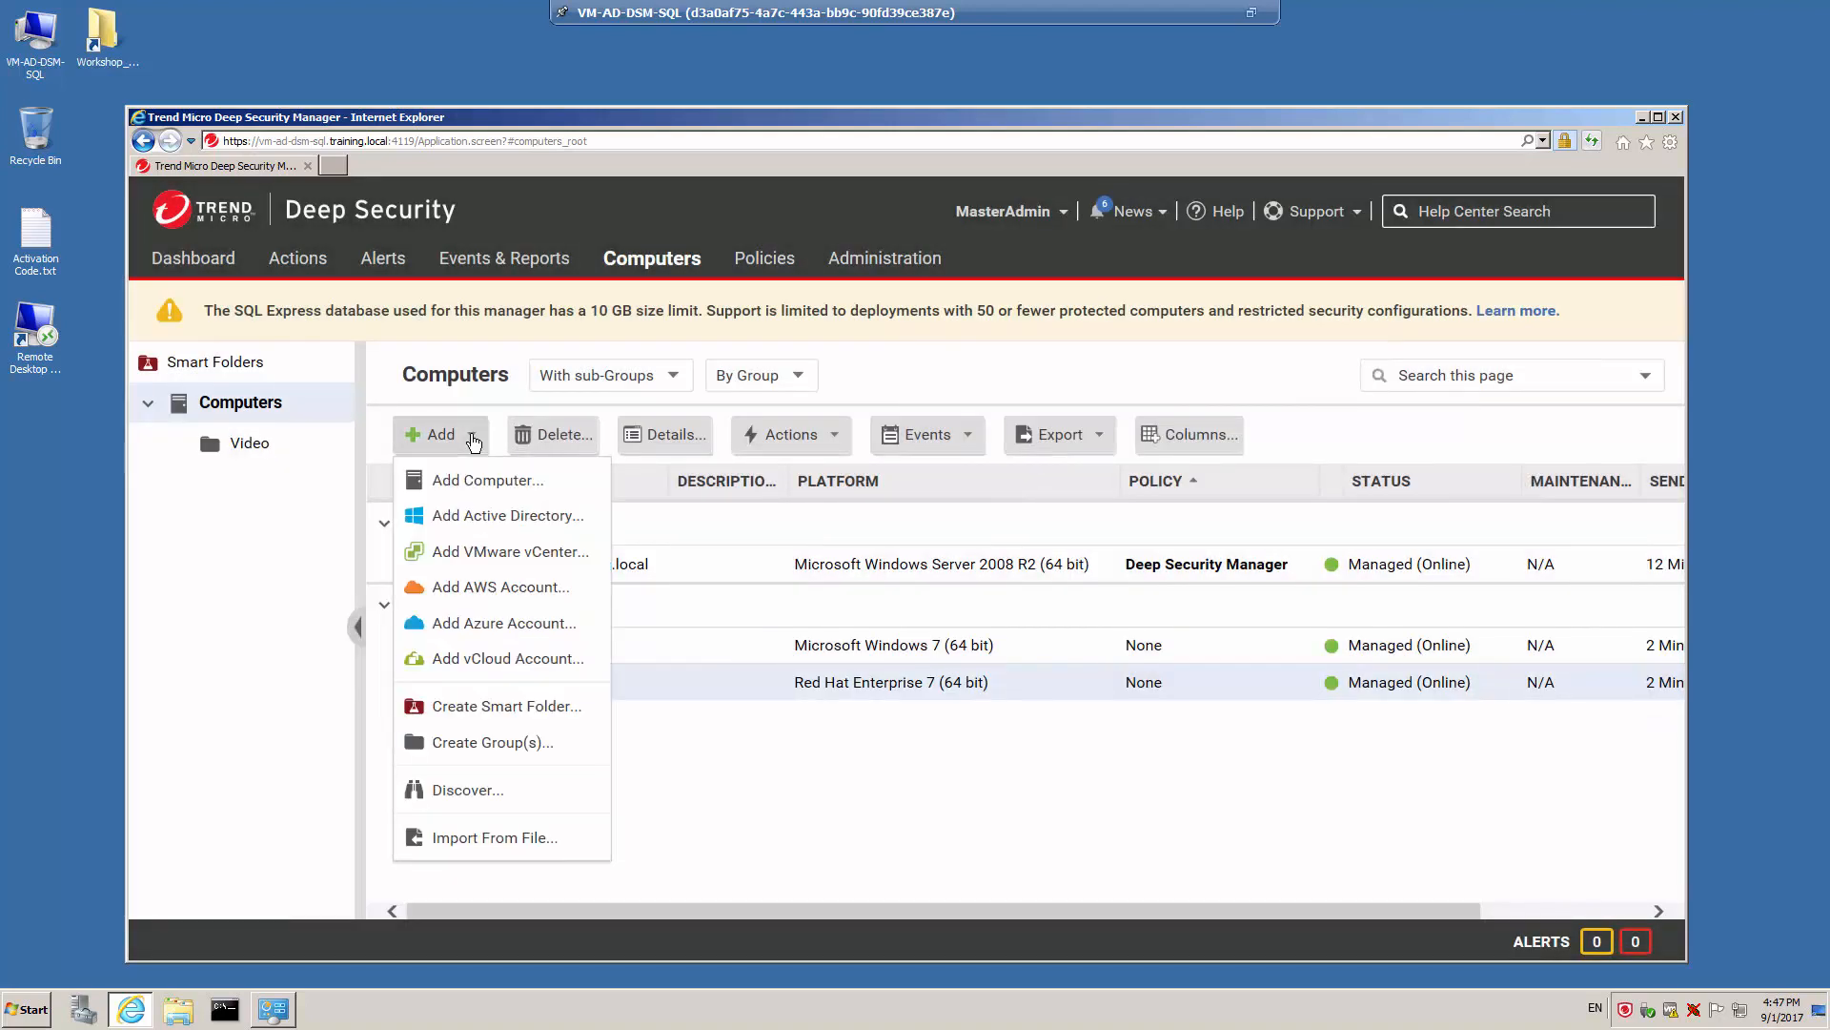